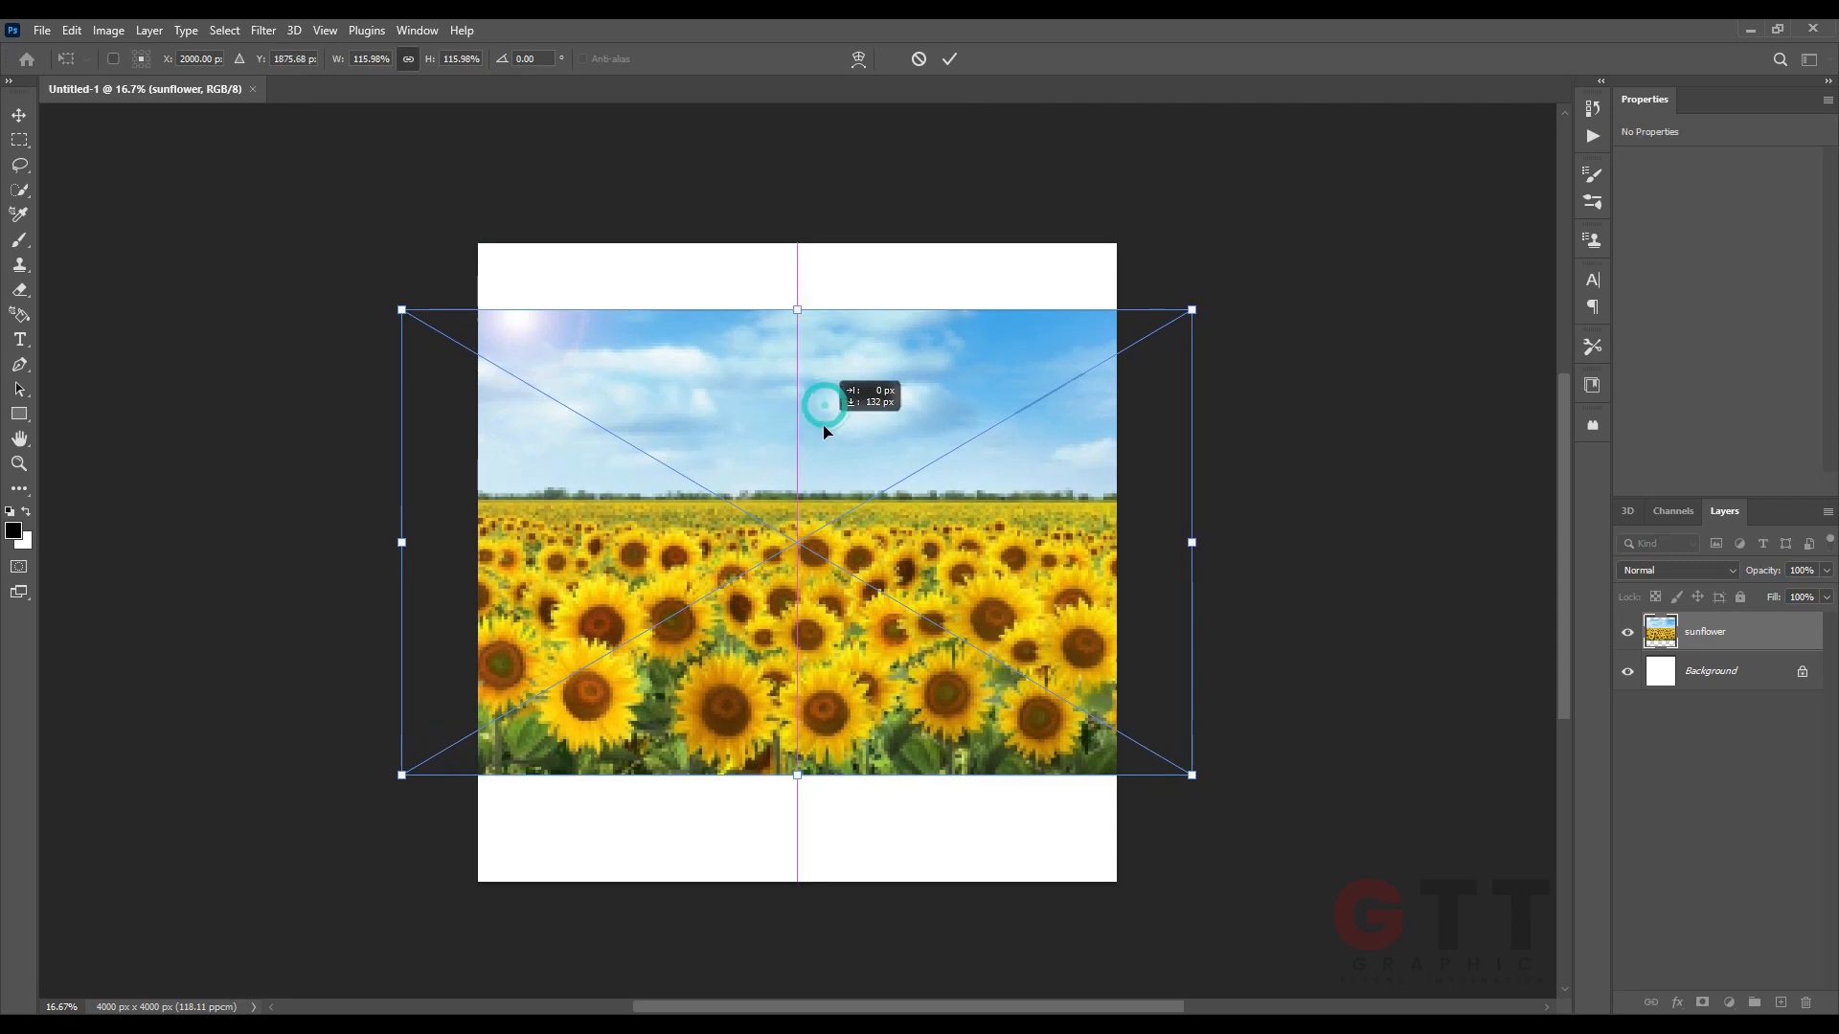
Position the enlarged sunflower field image across the canvas and apply its placement.
left_click_drag(821, 356, 813, 349)
key("Return")
left_click_drag(912, 735, 897, 761)
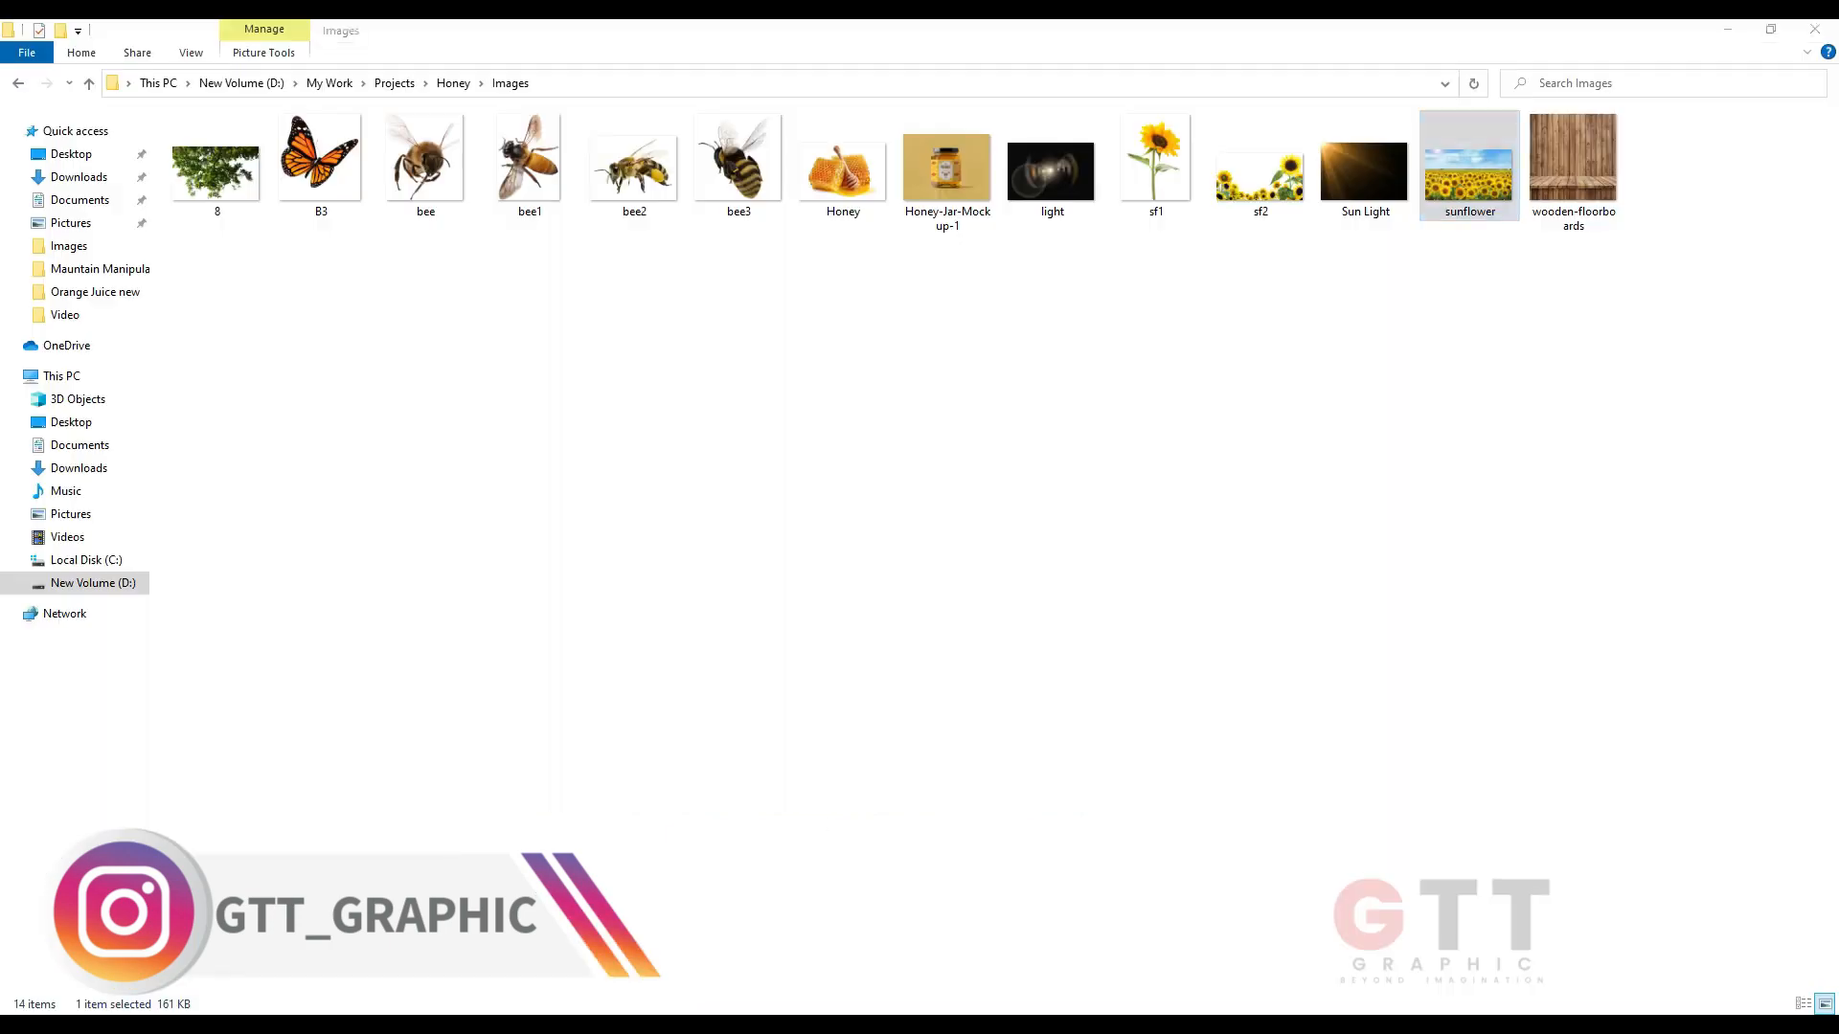
Open the wooden-floorboards image and, on a duplicate layer, mask out the wall above the tabletop with the original Background hidden.
left_click_drag(1573, 168, 590, 90)
key("ctrl+j")
key("m")
left_click_drag(478, 232, 1180, 692)
left_click(1702, 1002, "alt")
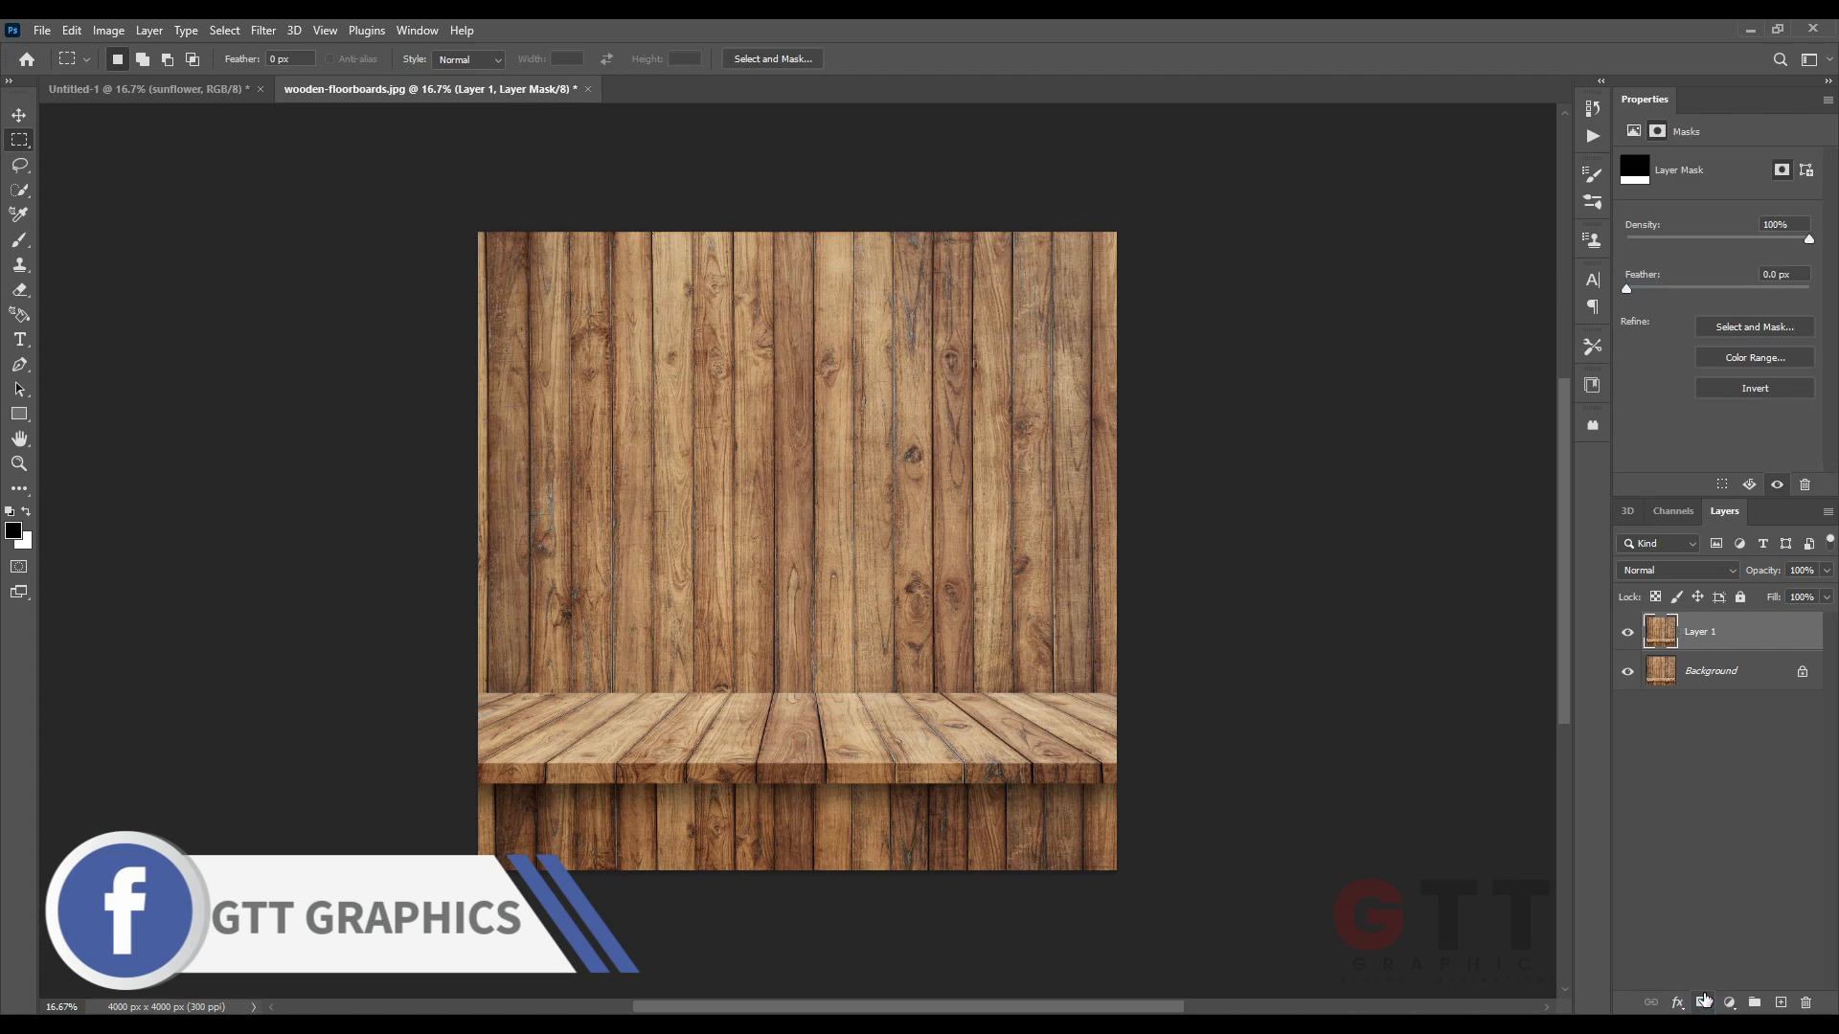
left_click(1627, 671)
Bring the masked wooden tabletop into the Untitled-1 sunflower composition and convert it to a smart object.
left_click(19, 116)
mouse_move(862, 747)
left_mouse_down()
mouse_move(875, 738)
mouse_move(143, 88)
mouse_move(809, 833)
mouse_move(851, 775)
left_mouse_up()
left_click(1828, 512)
left_click(1724, 671)
Position the wooden tabletop across the foreground and scale it to about 112.59% so it spans the canvas.
left_click_drag(1018, 784, 1026, 791)
key("ctrl+t")
left_click_drag(1094, 593, 1130, 594)
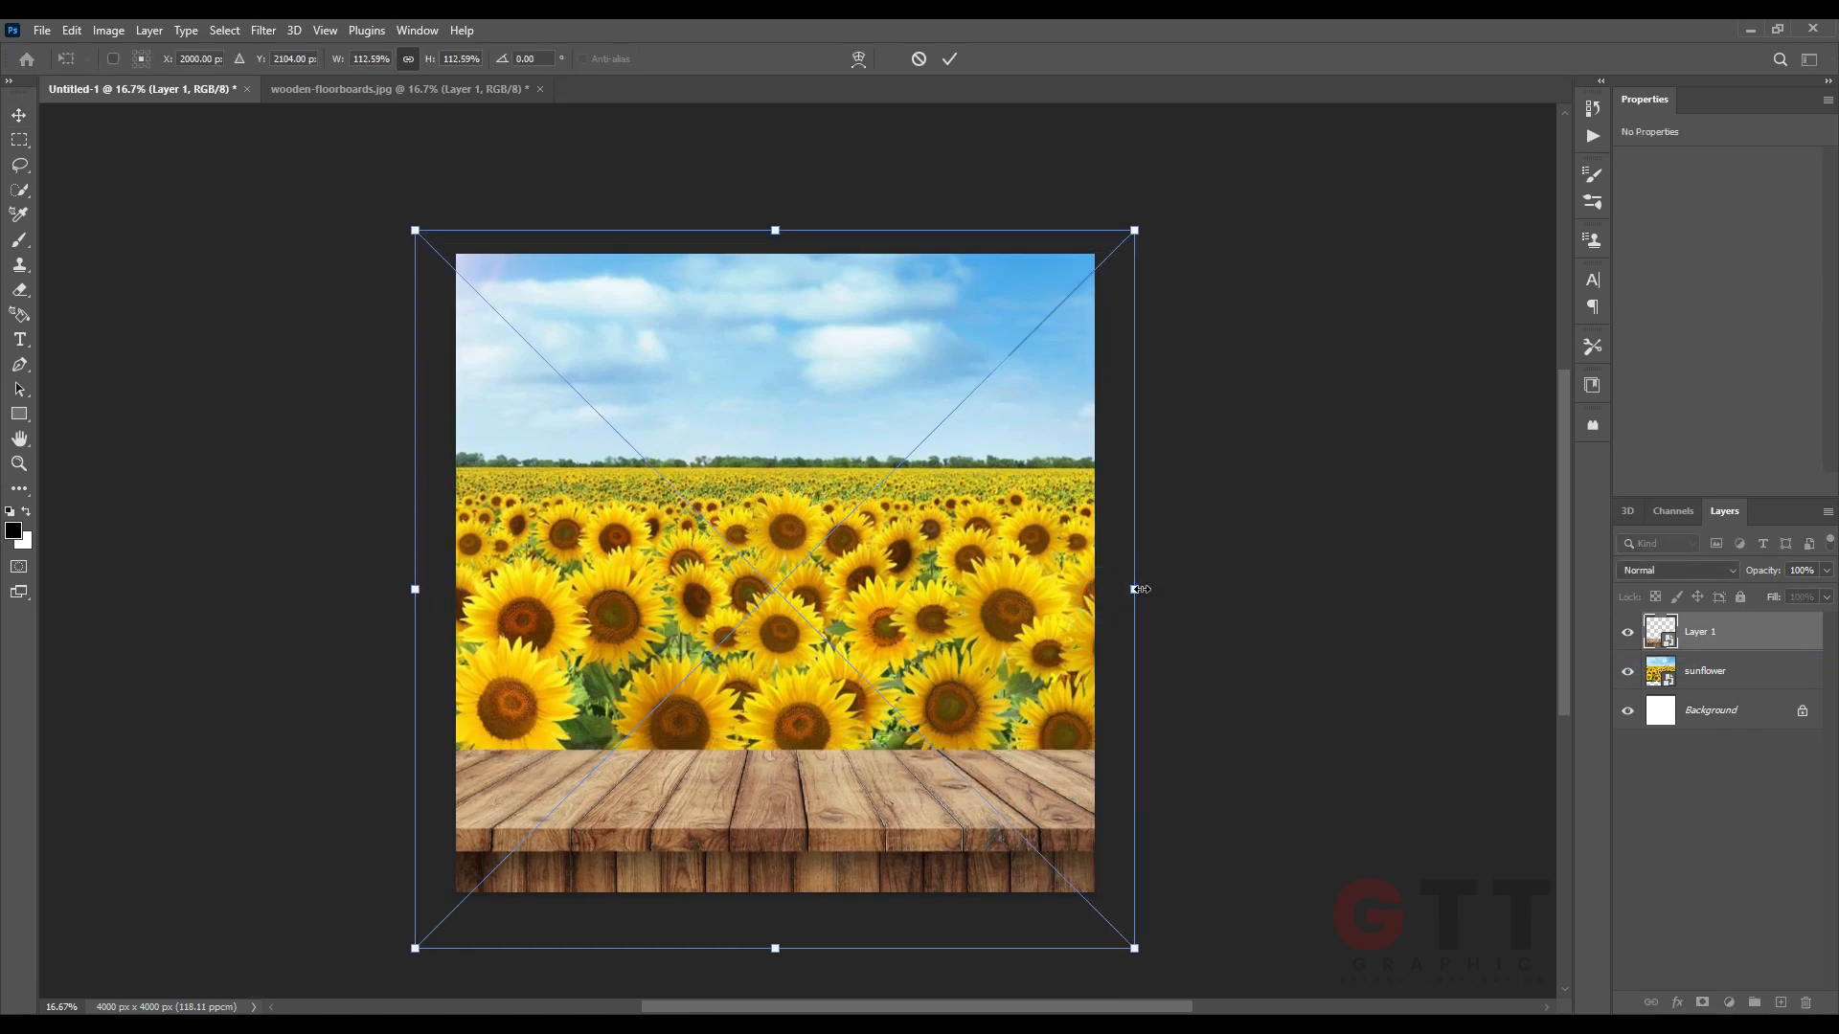
key("Return")
Open the Honey-Jar-Mockup-1 image as its own document and duplicate its Background layer.
left_click(680, 1024)
left_click_drag(948, 174, 977, 91)
key("ctrl+j")
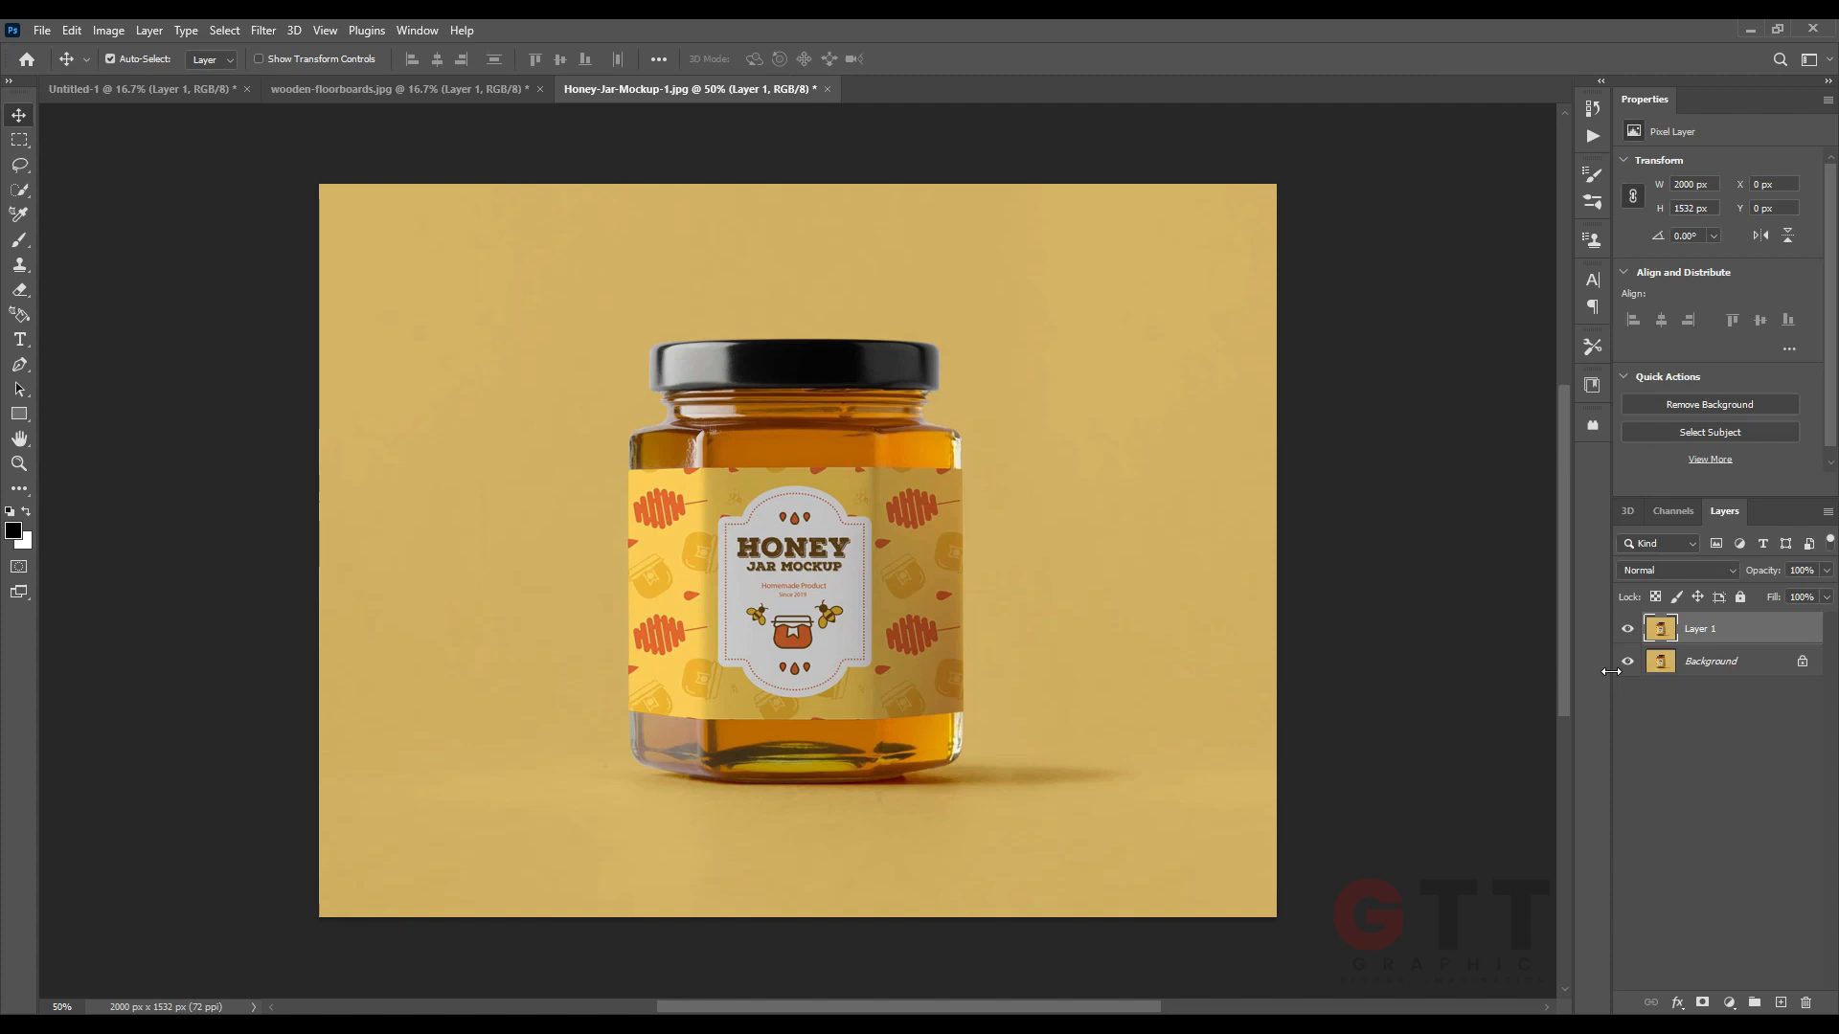
Start a Pen path around the honey jar, tracing its left edge, shoulder and neck up to the lid.
left_click(19, 365)
scroll(673, 744, "up", 11)
left_click(849, 837)
scroll(548, 574, "up", 4)
scroll(542, 361, "up", 5)
left_click(494, 808)
left_click(496, 704)
left_click(545, 667)
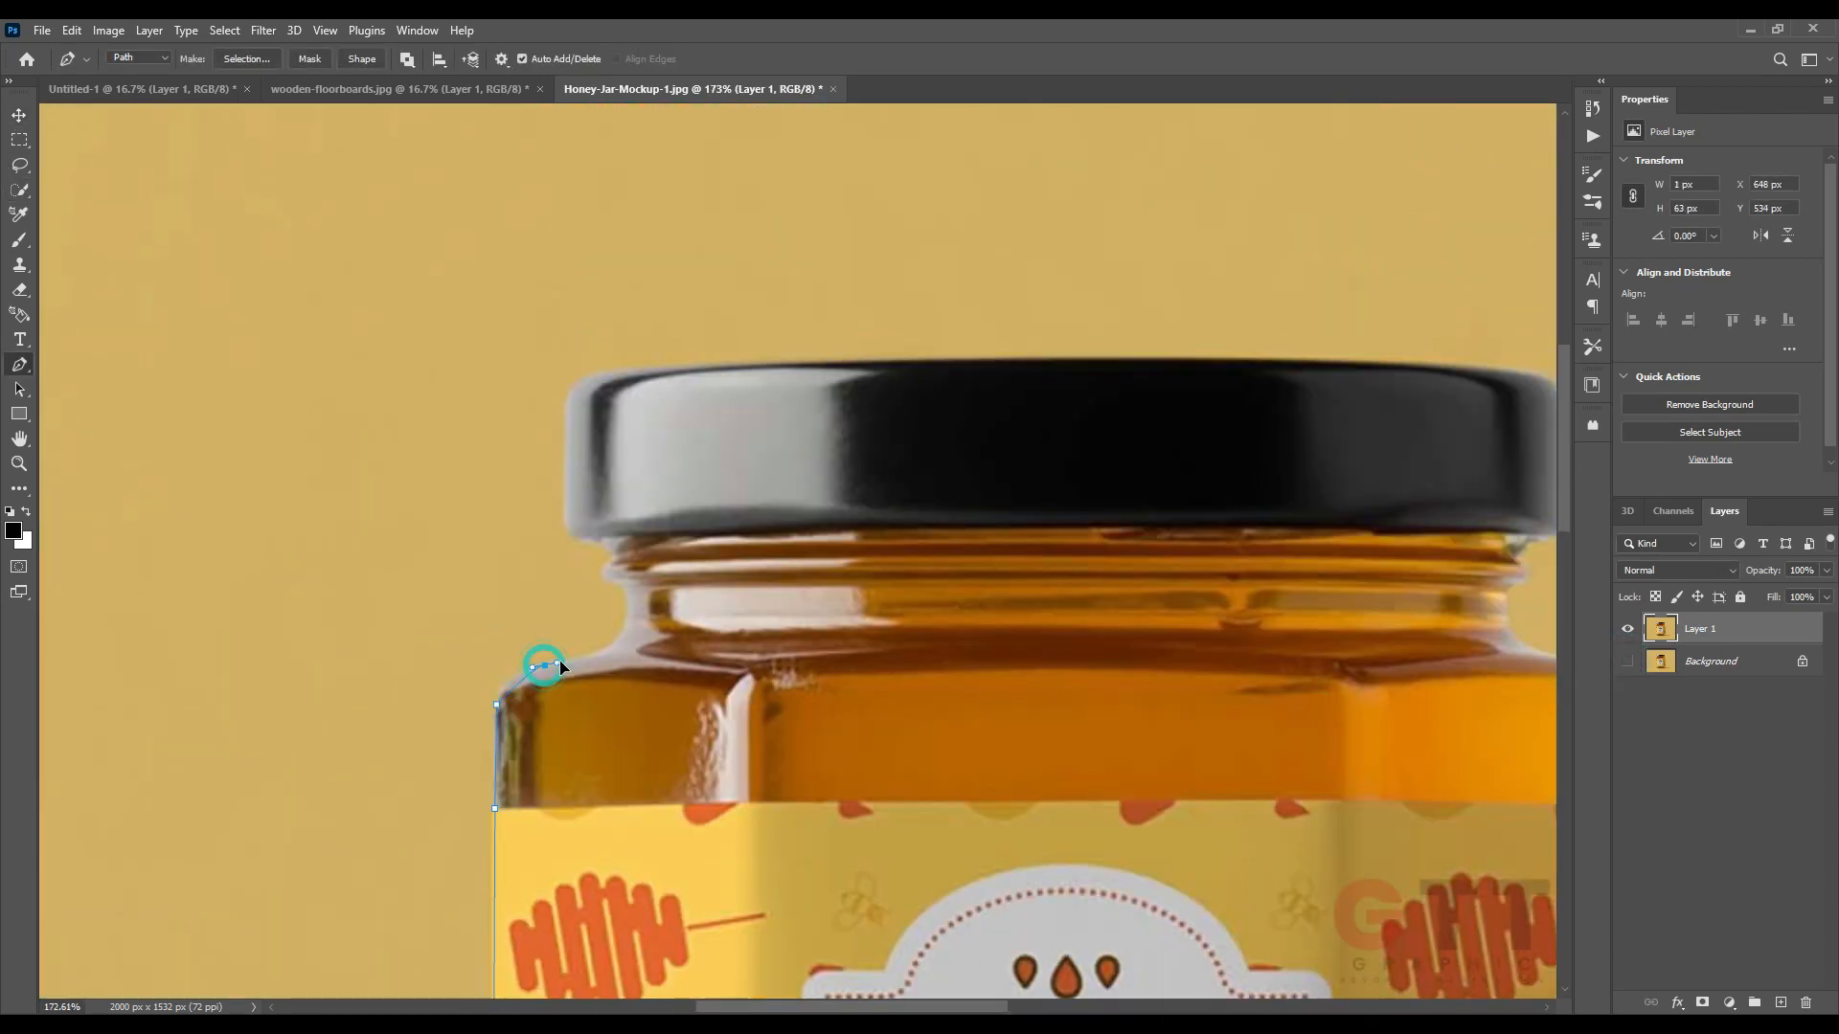
left_click(522, 704)
left_click(521, 605)
Continue the path around the lid, right side and base of the jar, and copy the outlined jar to a new layer.
left_click_drag(579, 557, 655, 550)
left_click_drag(862, 625, 965, 630)
left_click_drag(796, 618, 835, 728)
left_click(831, 774)
left_click_drag(834, 604, 823, 605)
scroll(898, 728, "down", 10)
scroll(898, 728, "down", 3)
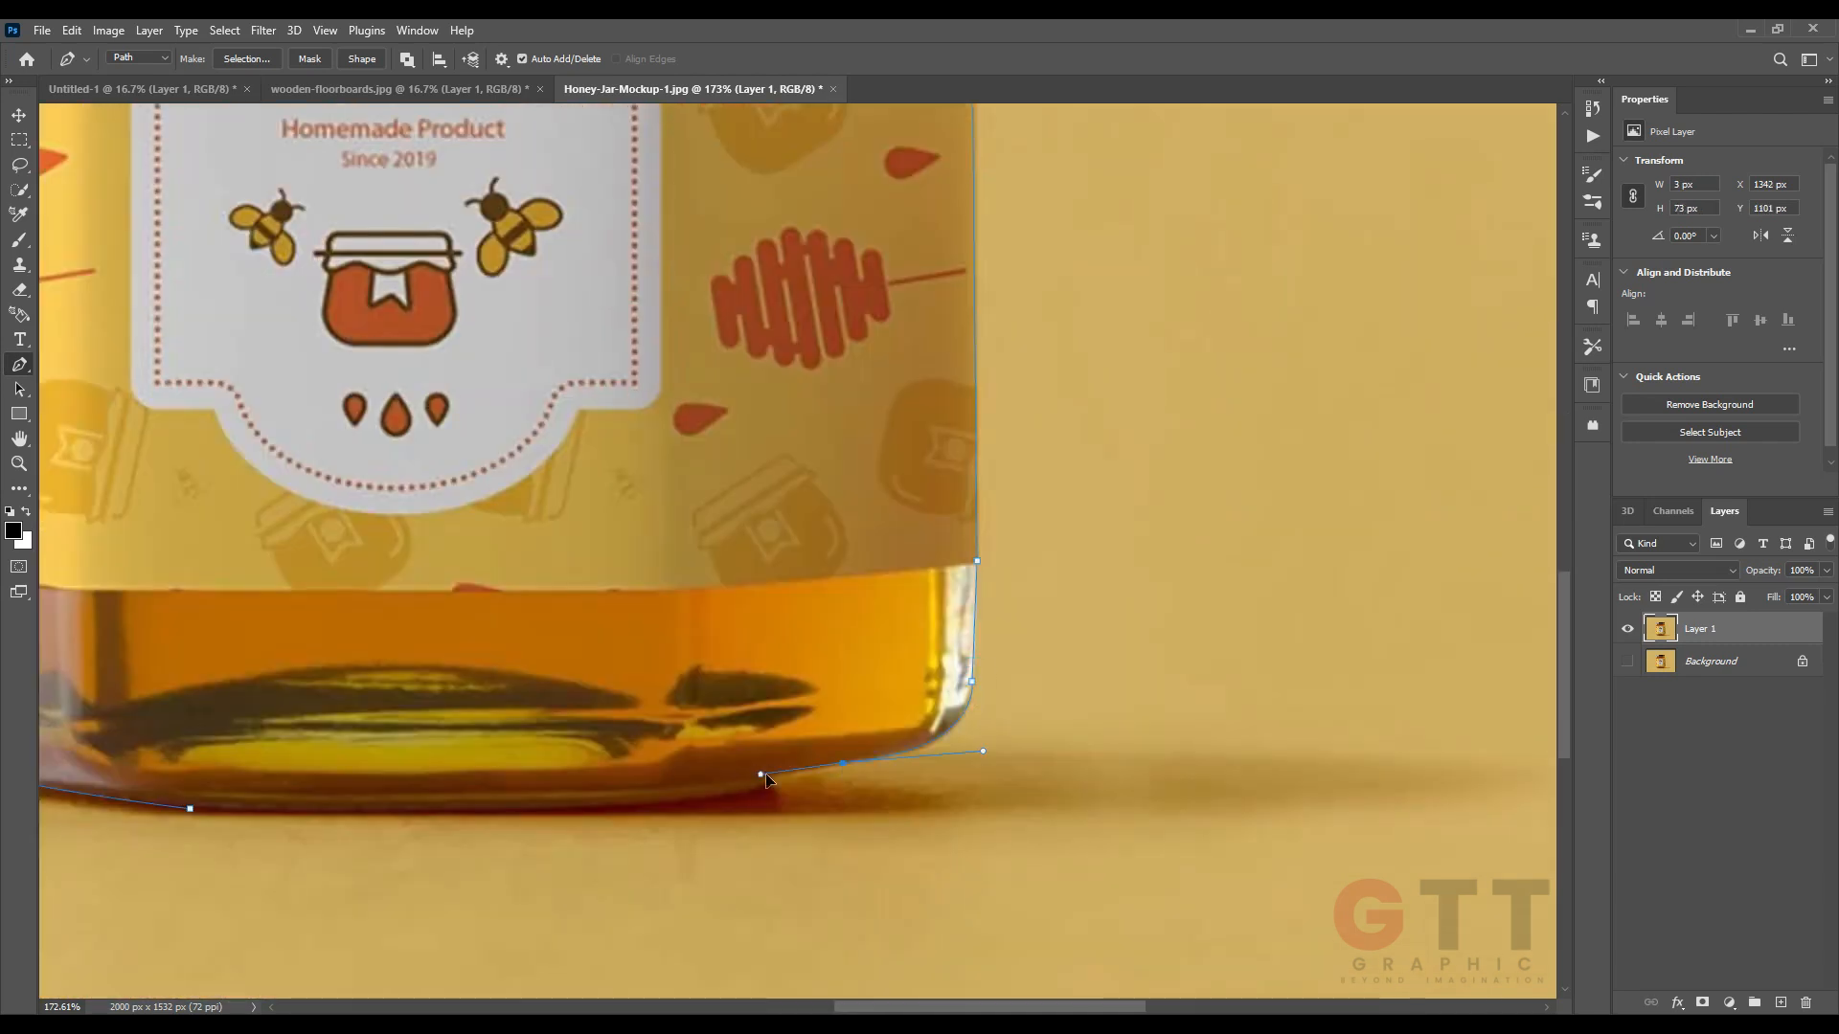
scroll(898, 728, "left", 3)
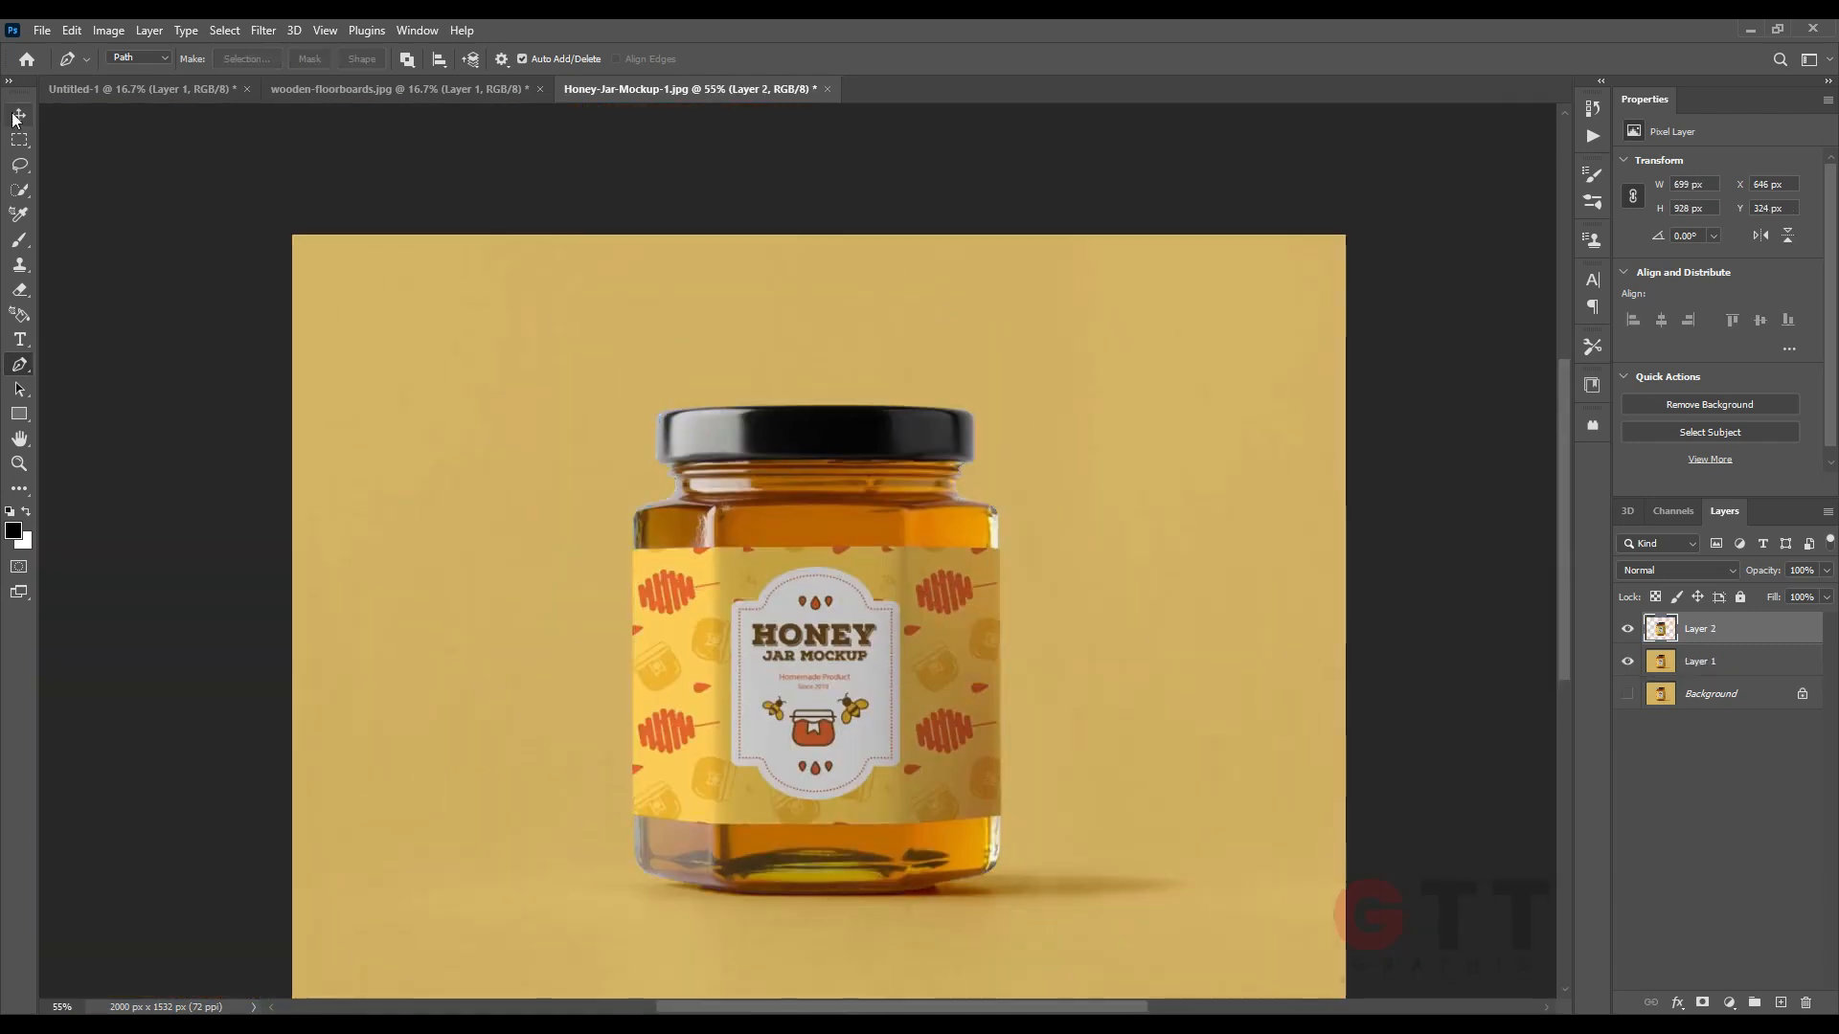
Bring the cut-out honey jar into the Untitled-1 composition and convert it to a smart object.
left_click(18, 116)
left_click_drag(803, 559, 764, 710)
left_click(1827, 511)
left_click(1699, 668)
Enlarge the honey jar with Free Transform and stand it in the middle of the wooden tabletop.
key("ctrl+t")
left_click_drag(753, 620, 762, 376)
left_click_drag(900, 572, 826, 571)
left_click_drag(670, 596, 721, 623)
left_click_drag(767, 397, 765, 382)
left_click_drag(804, 603, 787, 631)
key("Return")
Refine the jar's height, width and position on the tabletop with a second Free Transform.
scroll(793, 666, "up", 1)
key("ctrl+t")
left_click_drag(771, 363, 771, 356)
left_click_drag(893, 582, 939, 579)
left_click_drag(763, 659, 753, 658)
left_click_drag(929, 580, 876, 618)
key("Return")
Fine-tune the vertical positions of the tabletop and sunflower field behind the jar, shifting the field slightly down.
scroll(785, 832, "up", 7)
scroll(1305, 833, "down", 5)
left_click_drag(1041, 794, 1039, 808)
left_click_drag(959, 738, 965, 868)
left_click_drag(891, 709, 890, 727)
left_click_drag(1144, 692, 1148, 740)
left_click_drag(1152, 611, 1147, 628)
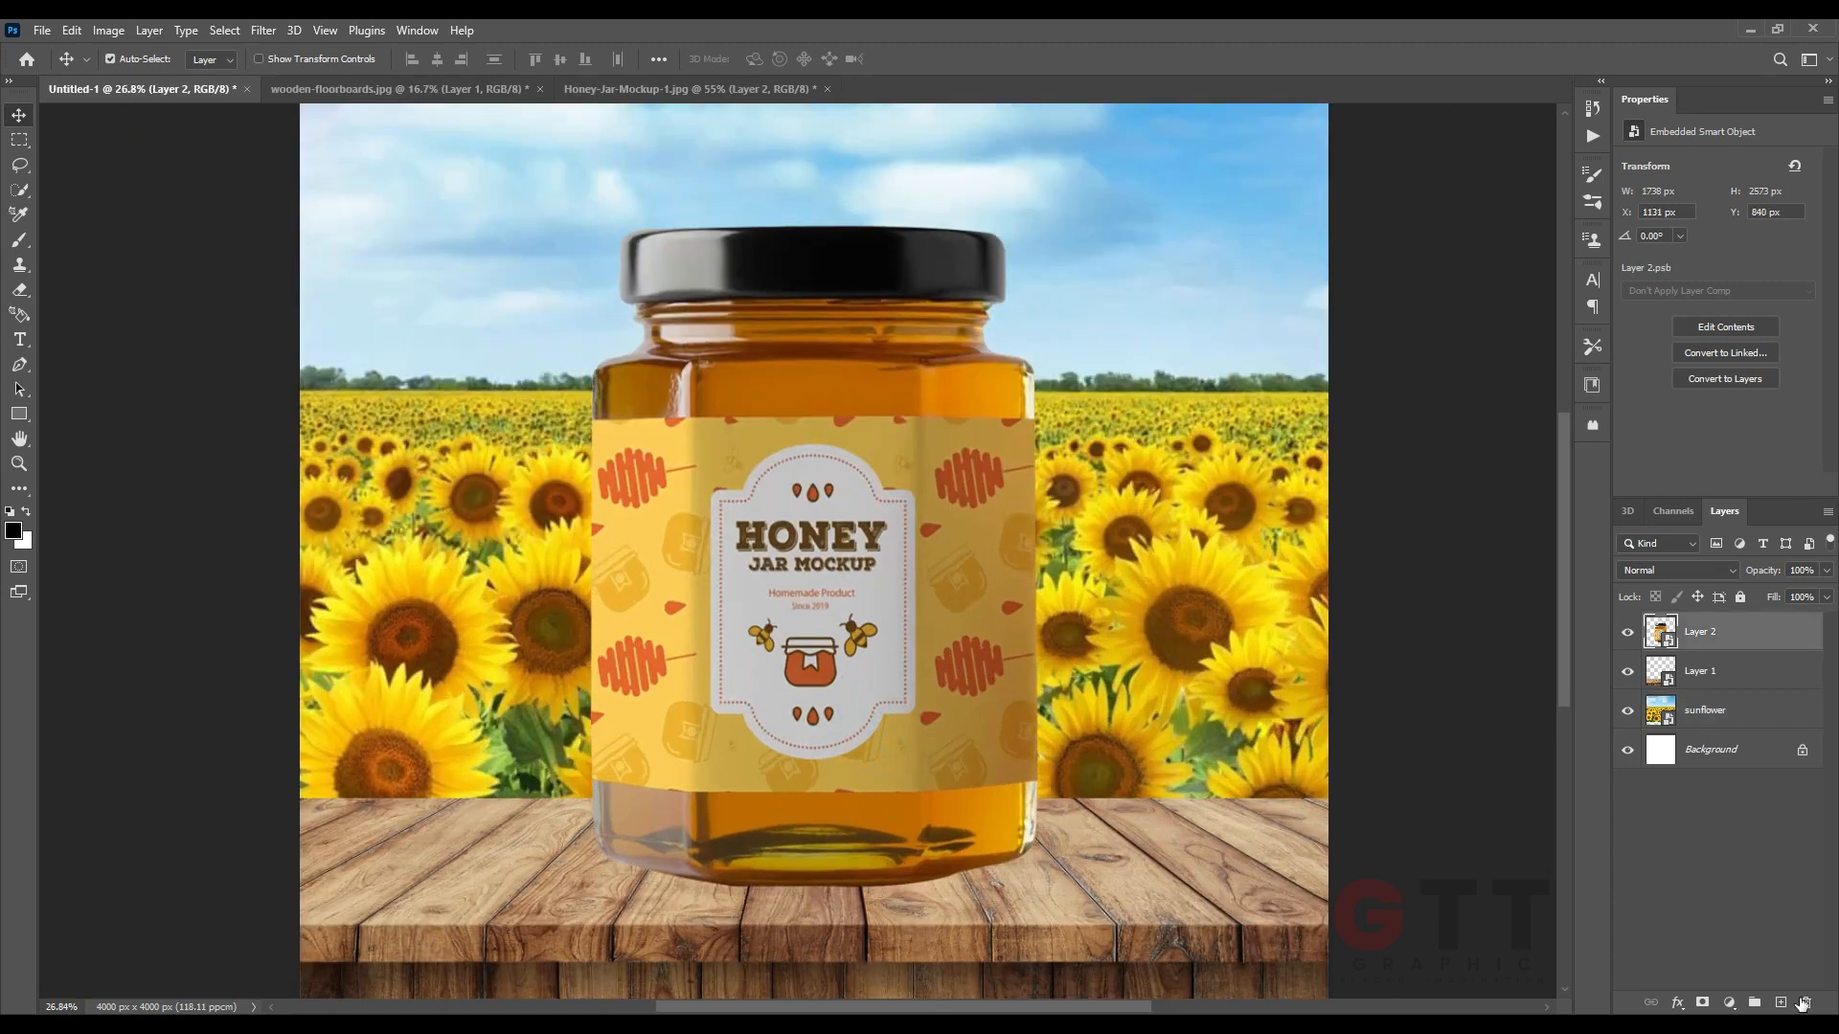
On a new layer below the jar, paint a black contact shadow under its base with a flattened soft 500 px brush at 100% opacity.
left_click(1781, 1002, "ctrl")
left_click(19, 240)
left_click(139, 60)
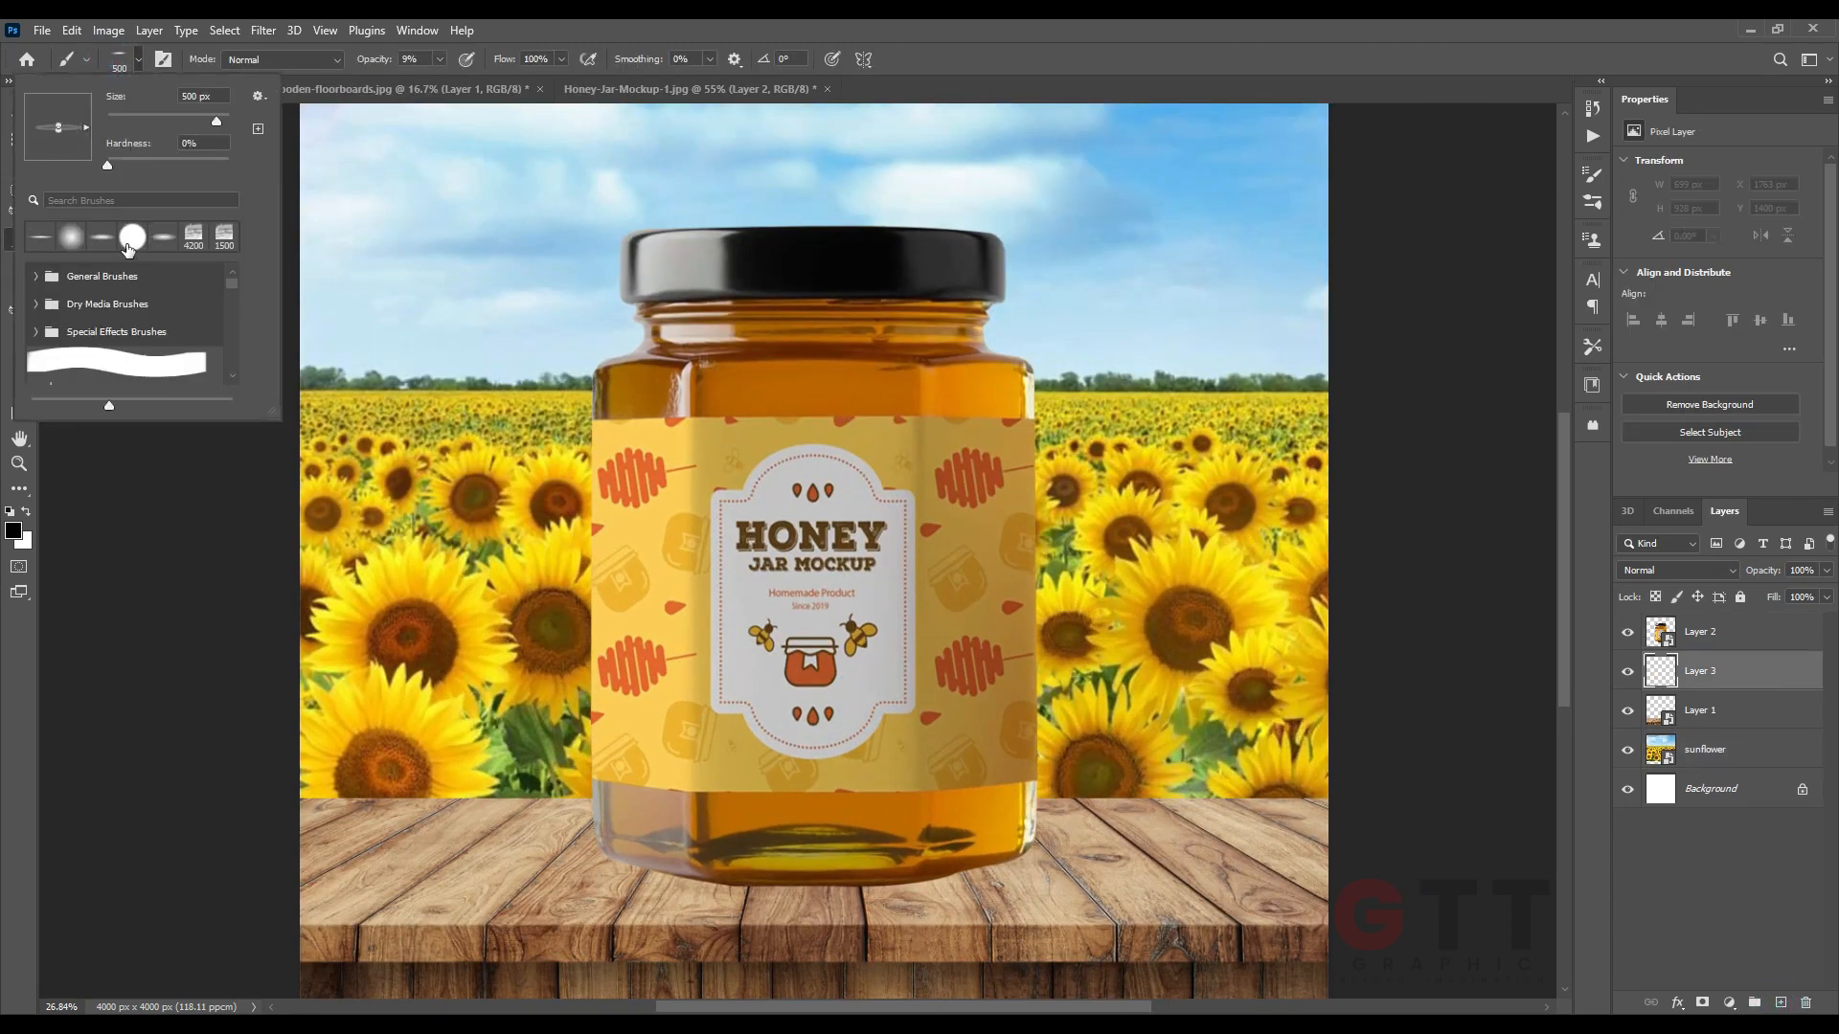
left_click(139, 61)
scroll(753, 884, "up", 9)
left_click(718, 881)
key("0")
scroll(718, 881, "up", 3)
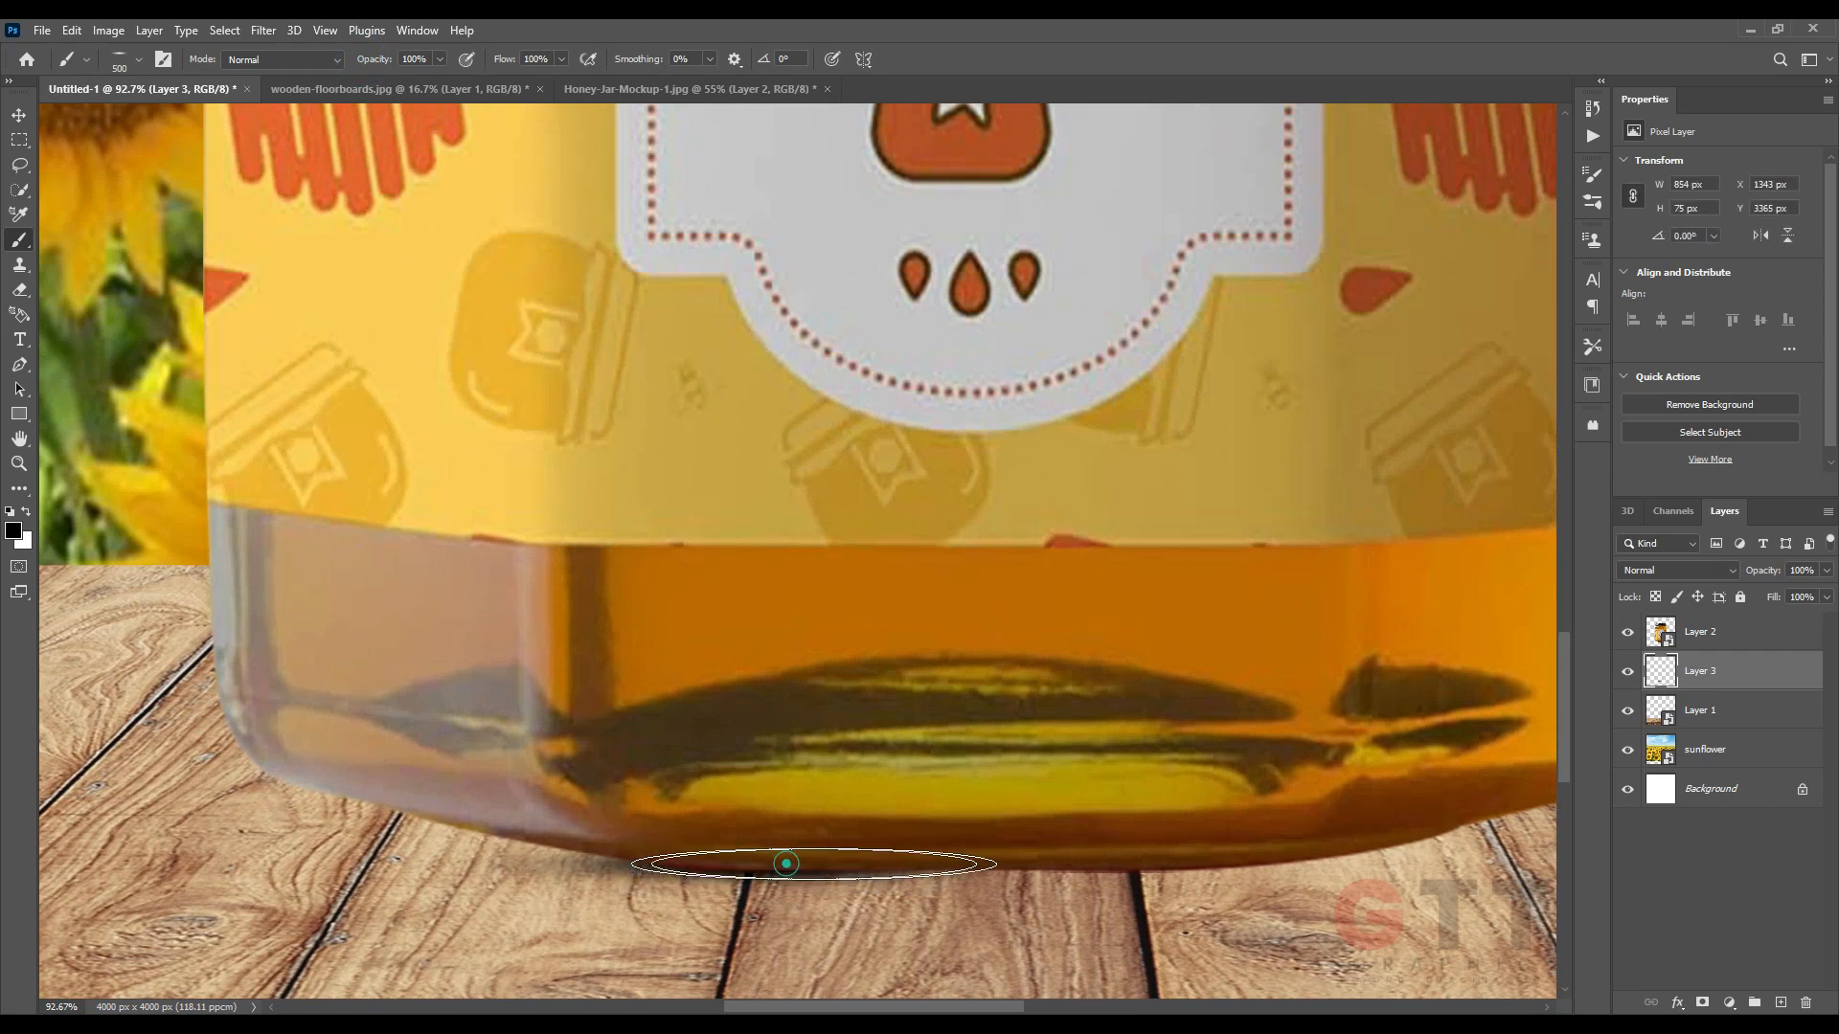
left_click_drag(1195, 836, 957, 850)
Widen the shadow under the jar with the flattened soft brush at 1000 px and 43% opacity.
scroll(983, 866, "down", 3)
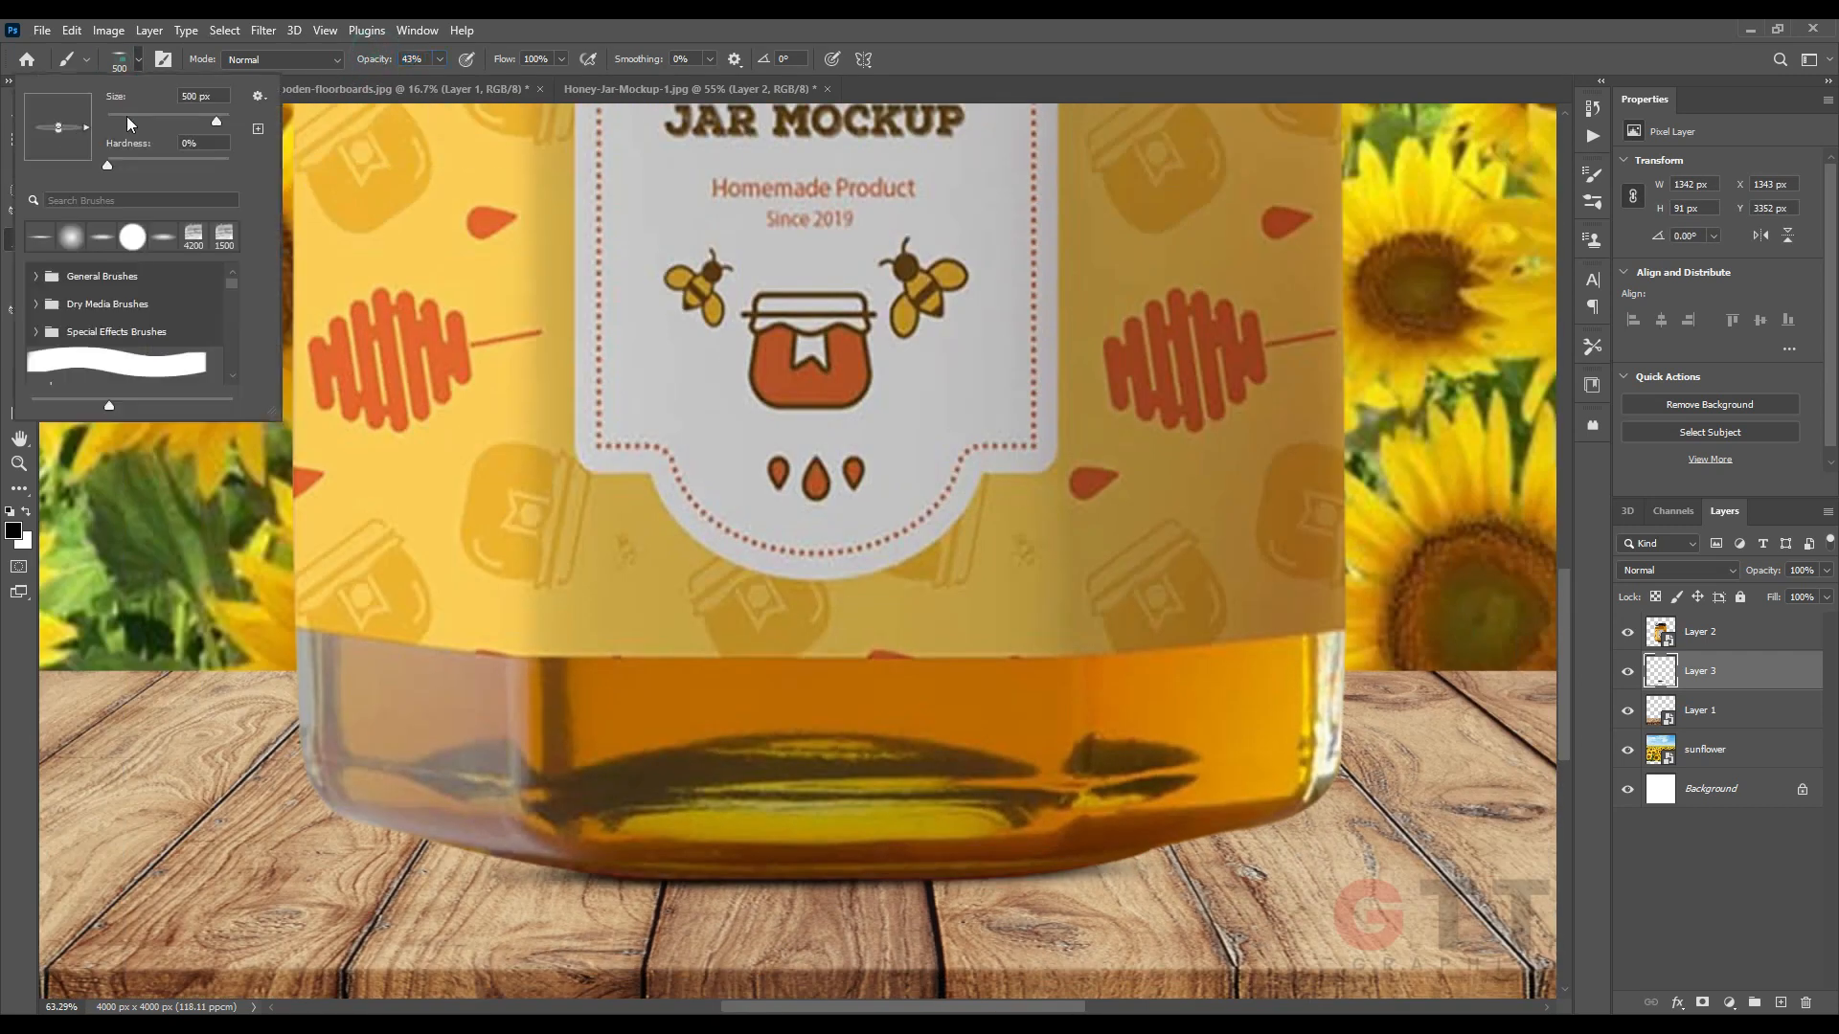
key("]")
left_click_drag(601, 859, 1019, 842)
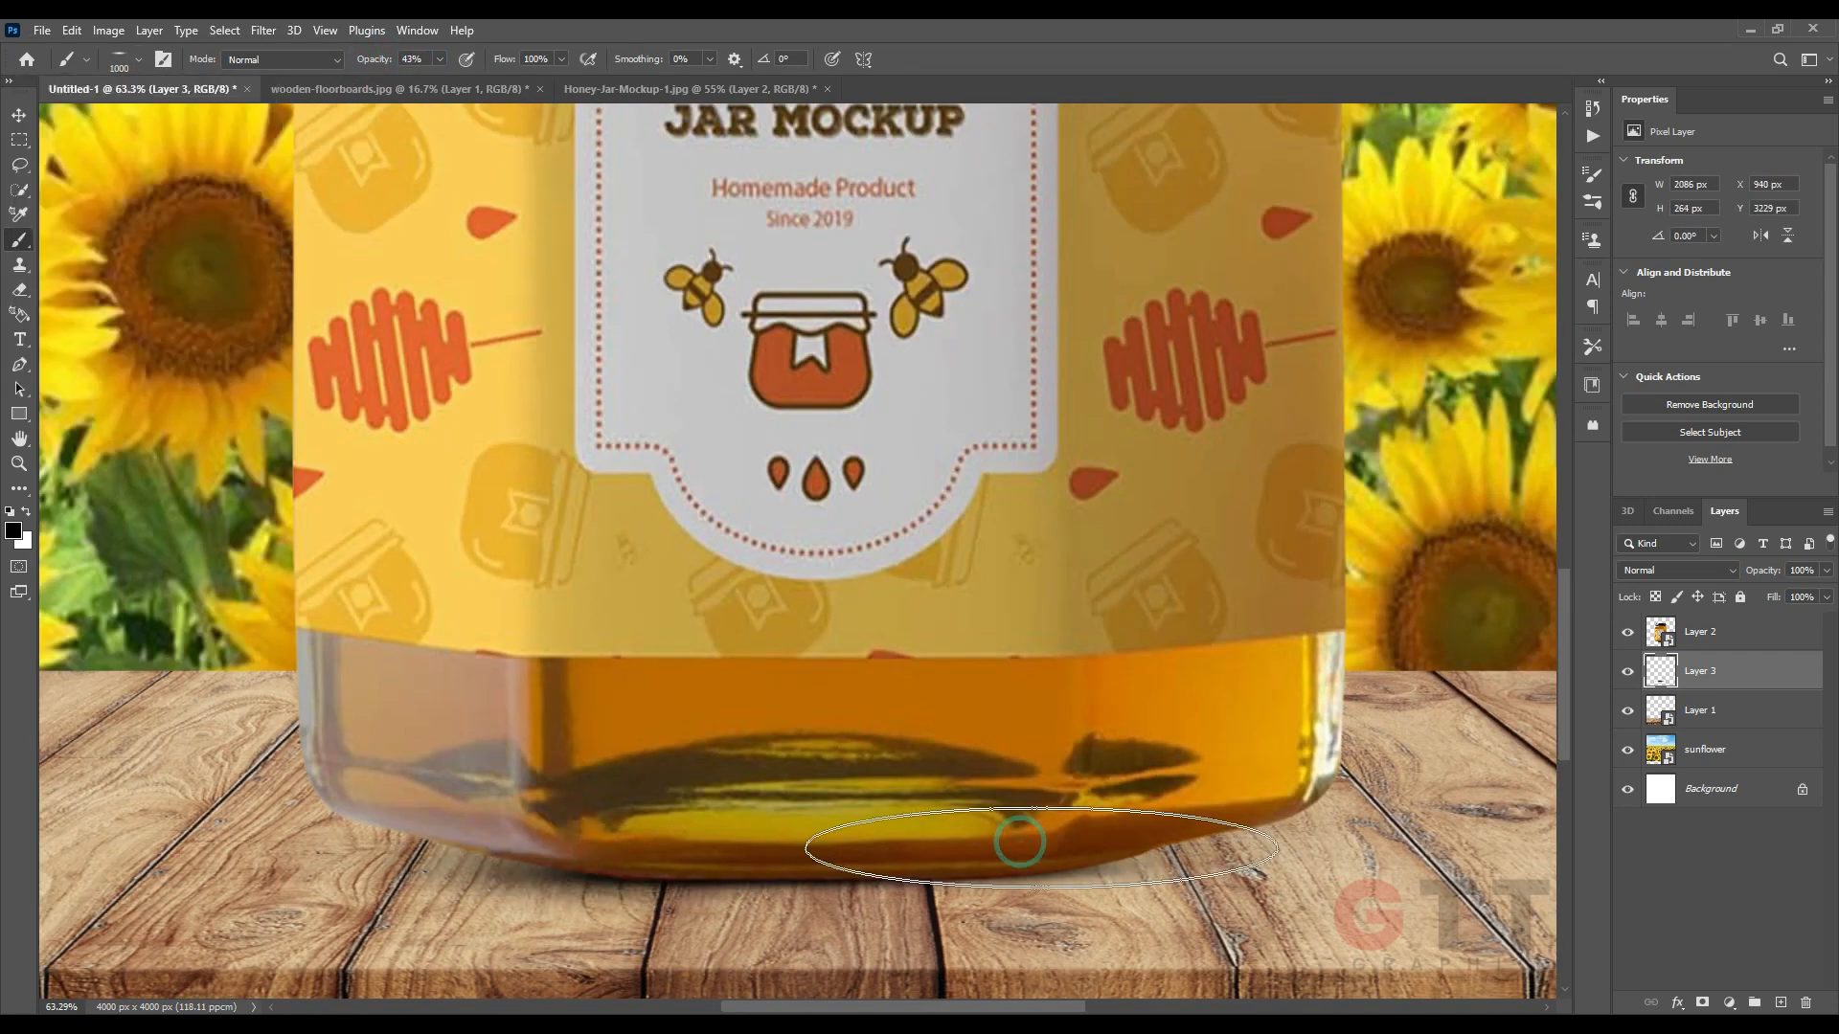
Spread the jar's shadow further over the tabletop with the flattened brush enlarged to 1500 px.
key("]")
key("]")
key("]")
key("]")
key("]")
key("]")
left_click(760, 866)
scroll(670, 822, "down", 14)
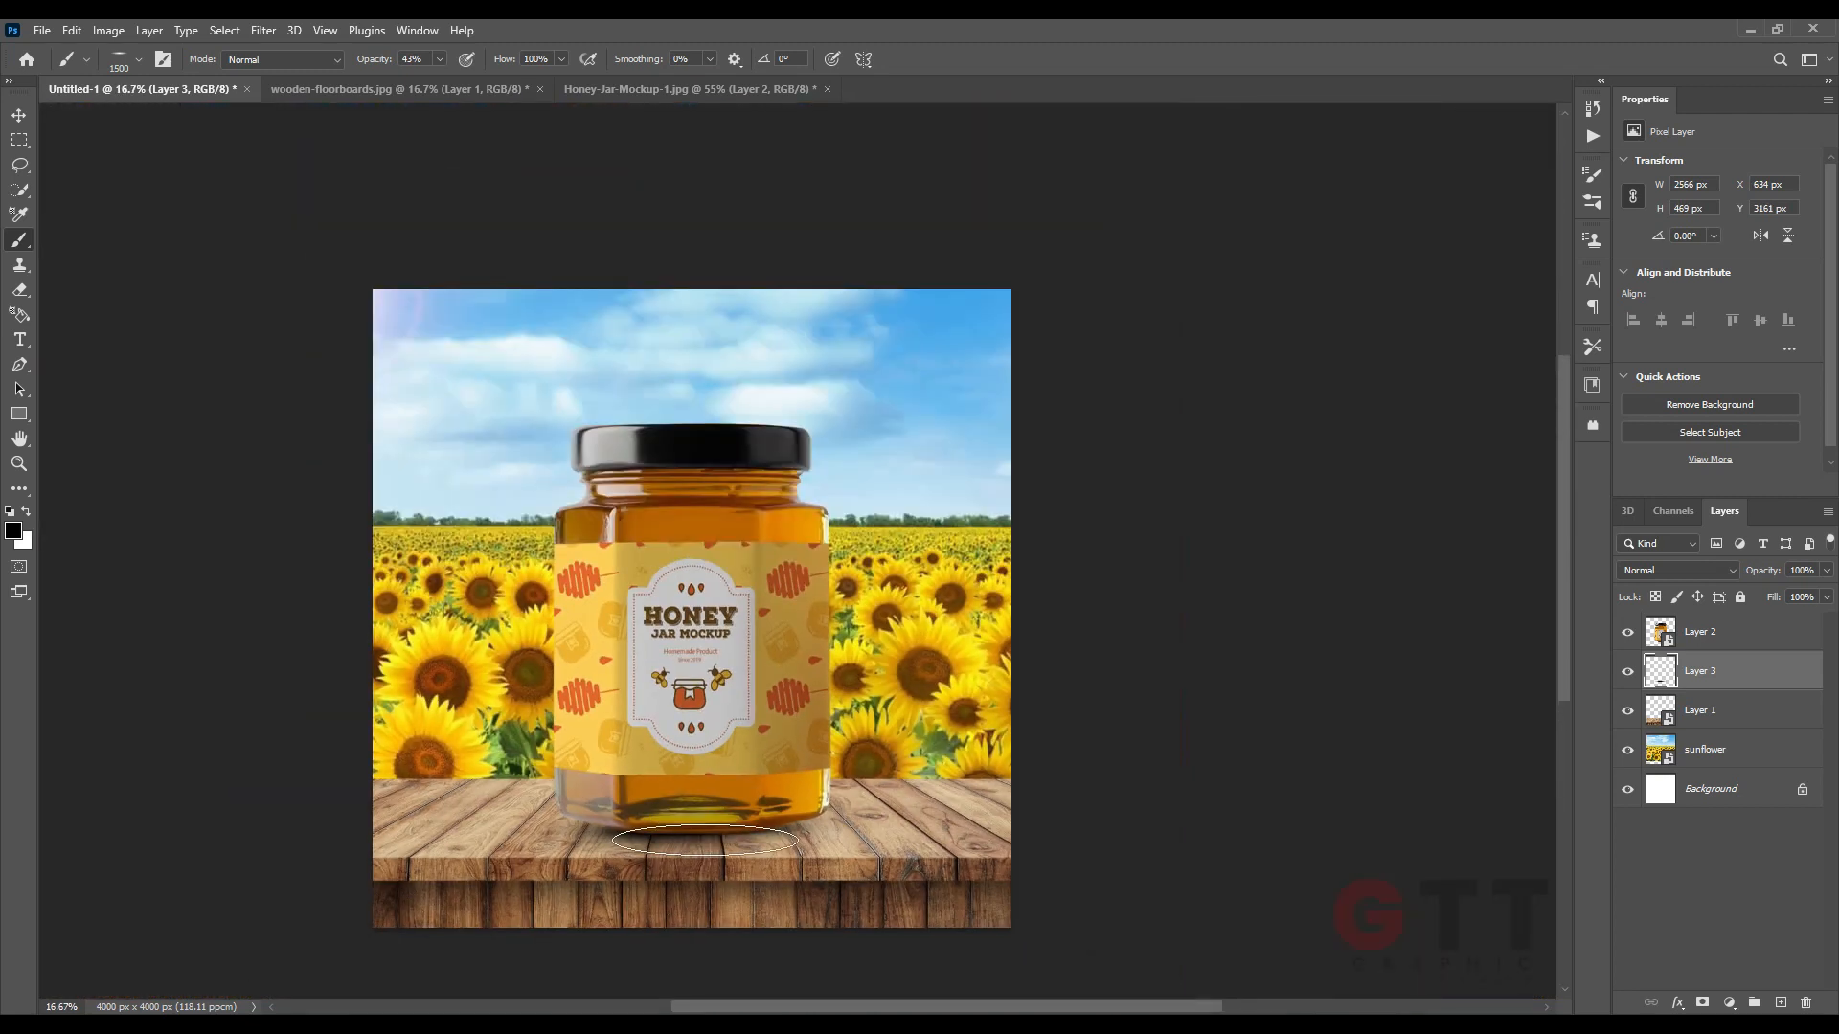
scroll(726, 835, "up", 9)
left_click(635, 817)
scroll(766, 916, "down", 10)
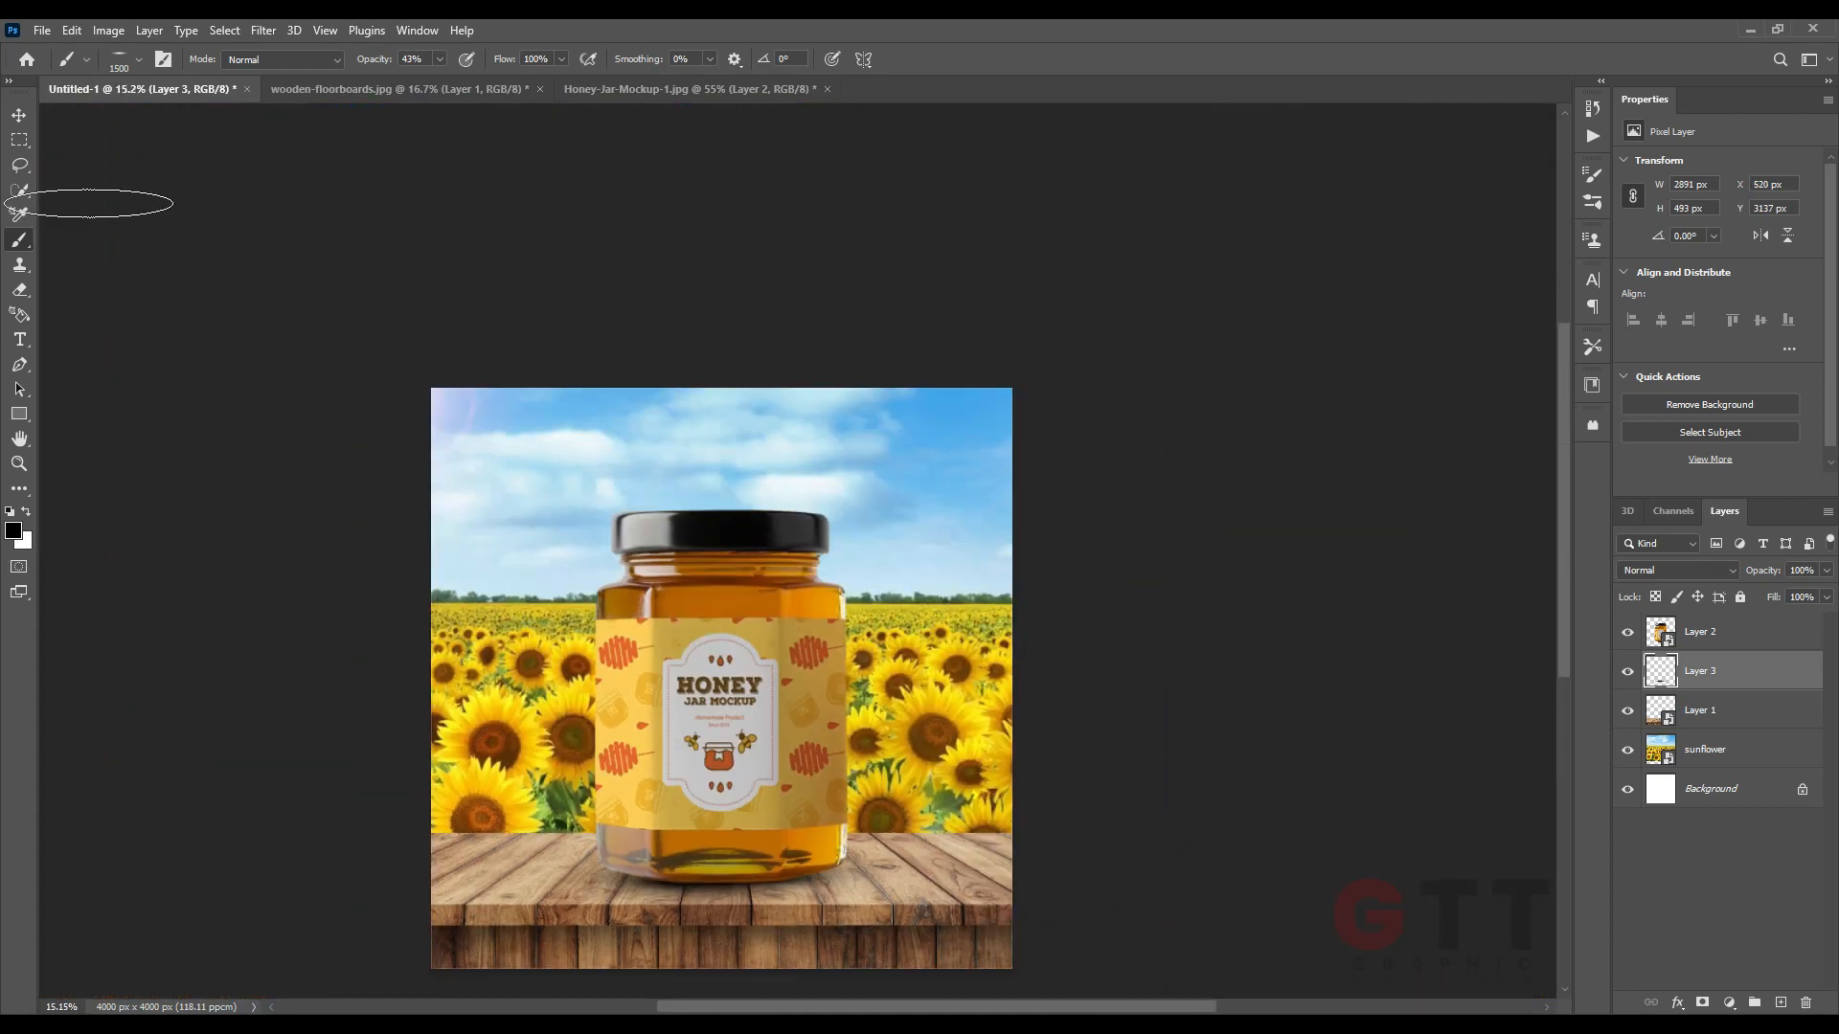
key("v")
left_click(222, 399)
scroll(751, 676, "up", 1)
left_click(759, 736)
key("ctrl+t")
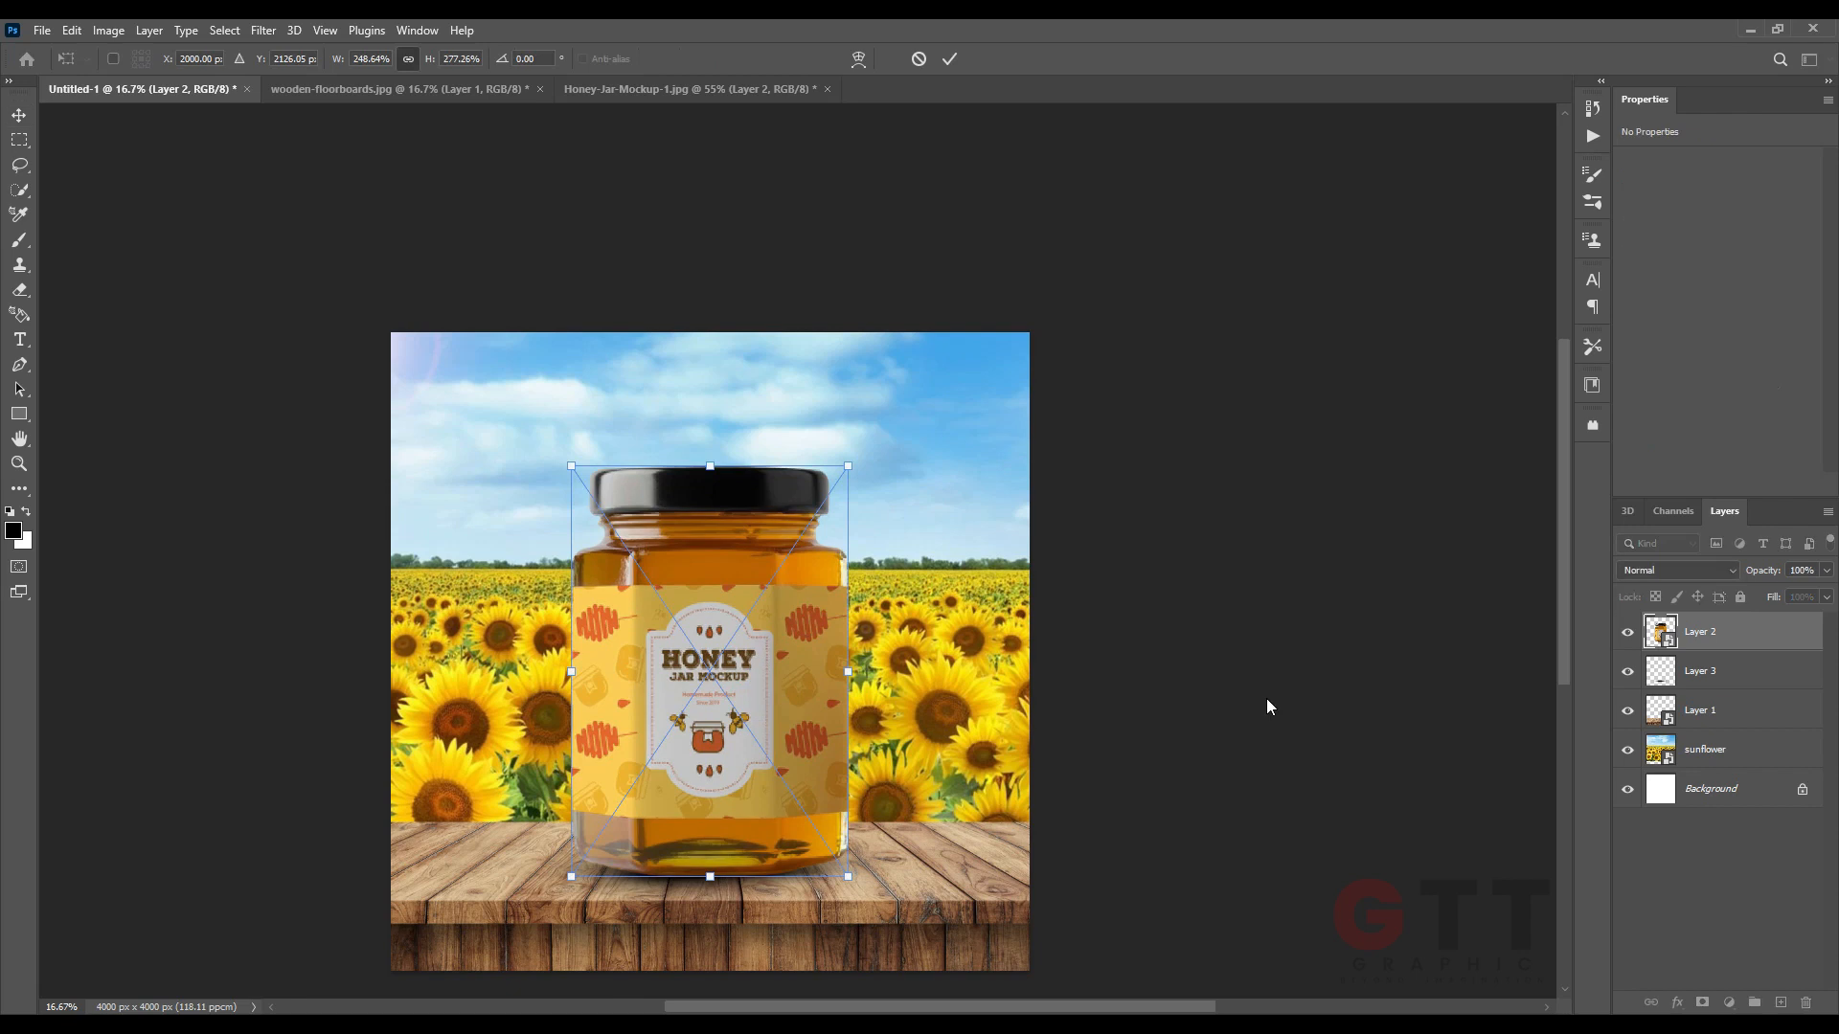
Narrow the jar and its shadow layer together horizontally and recentre them on the tabletop.
left_click(1735, 671)
left_click(1738, 630, "shift")
key("ctrl+t")
left_click_drag(929, 687, 889, 682)
key("Return")
left_click_drag(754, 705, 772, 705)
left_click(1100, 675)
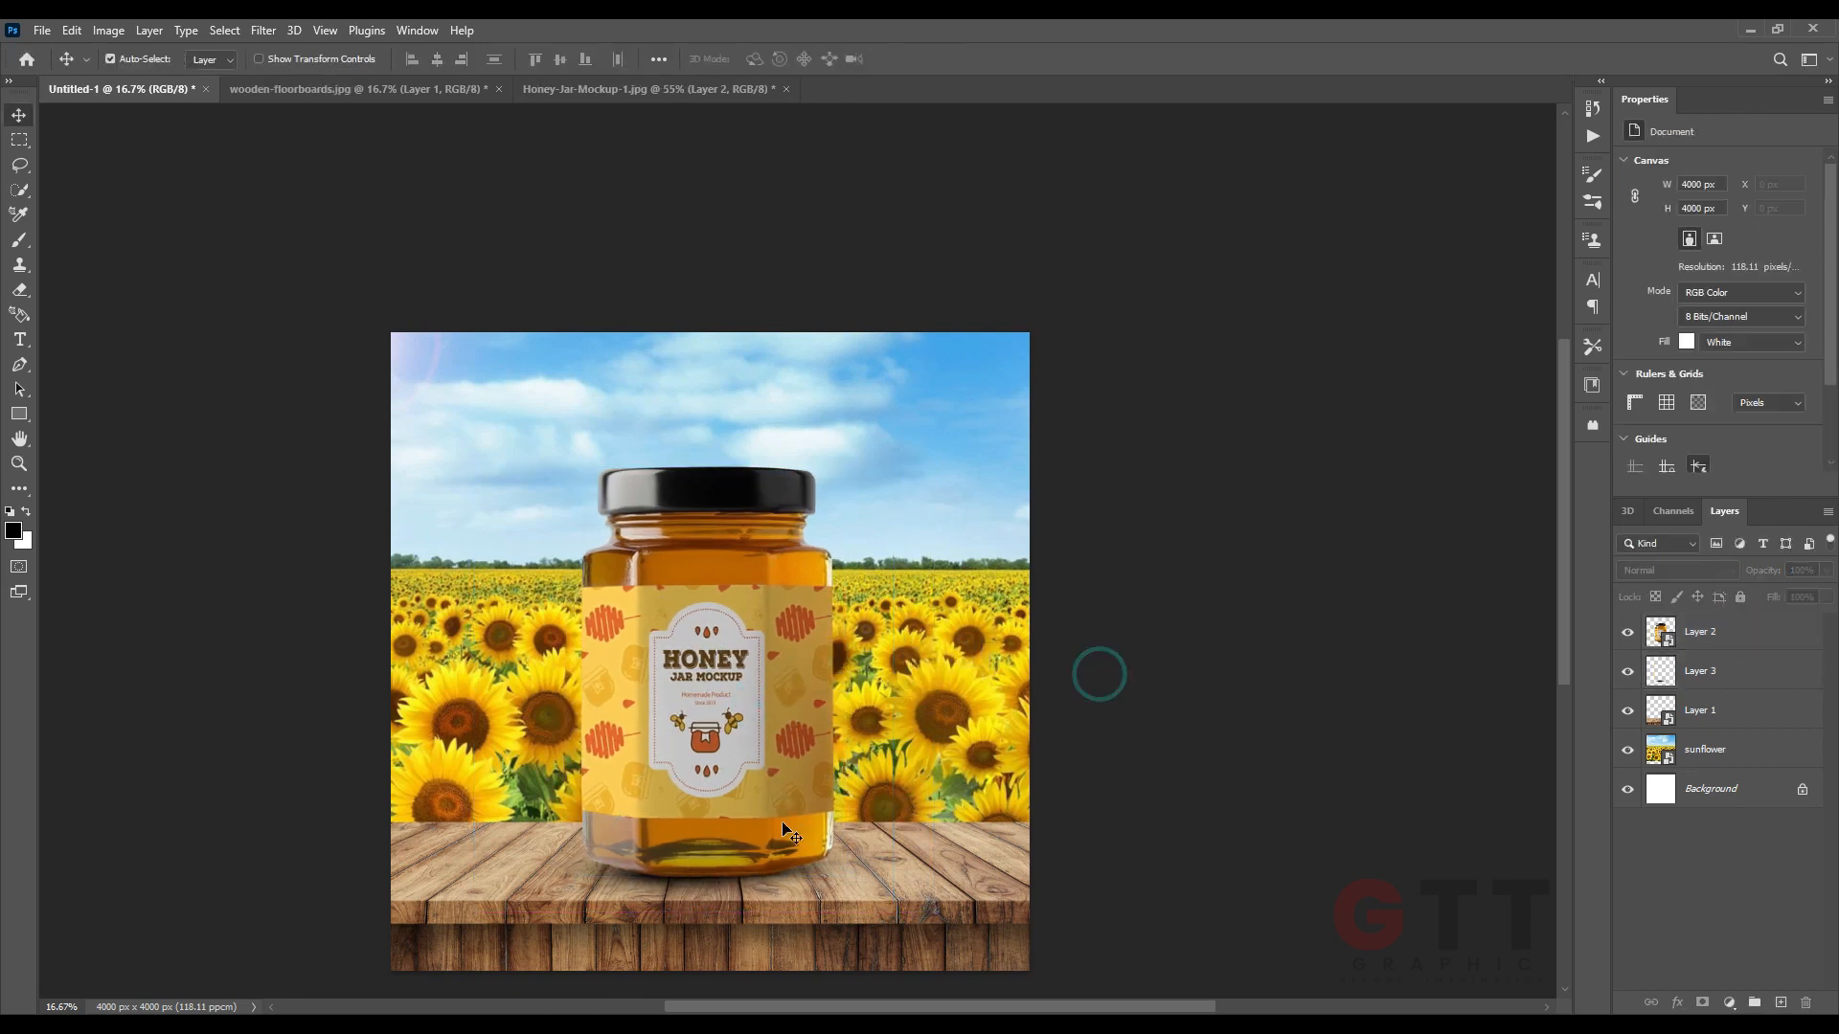
Add a Curves adjustment clipped to the jar layer and darken it by lowering the white point's output to 129.
scroll(794, 753, "up", 2)
left_click(1735, 632)
left_click(1730, 1003)
left_click(1726, 751)
left_click(1672, 652, "alt")
left_click_drag(1807, 211, 1819, 280)
With a small soft round brush at 100% opacity, paint black on the Curves mask along the right edge of the jar's lid and neck.
scroll(828, 403, "up", 3)
left_click(127, 66)
left_click(164, 234)
left_click_drag(373, 62, 450, 63)
scroll(754, 309, "up", 7)
left_click(588, 415)
key("[")
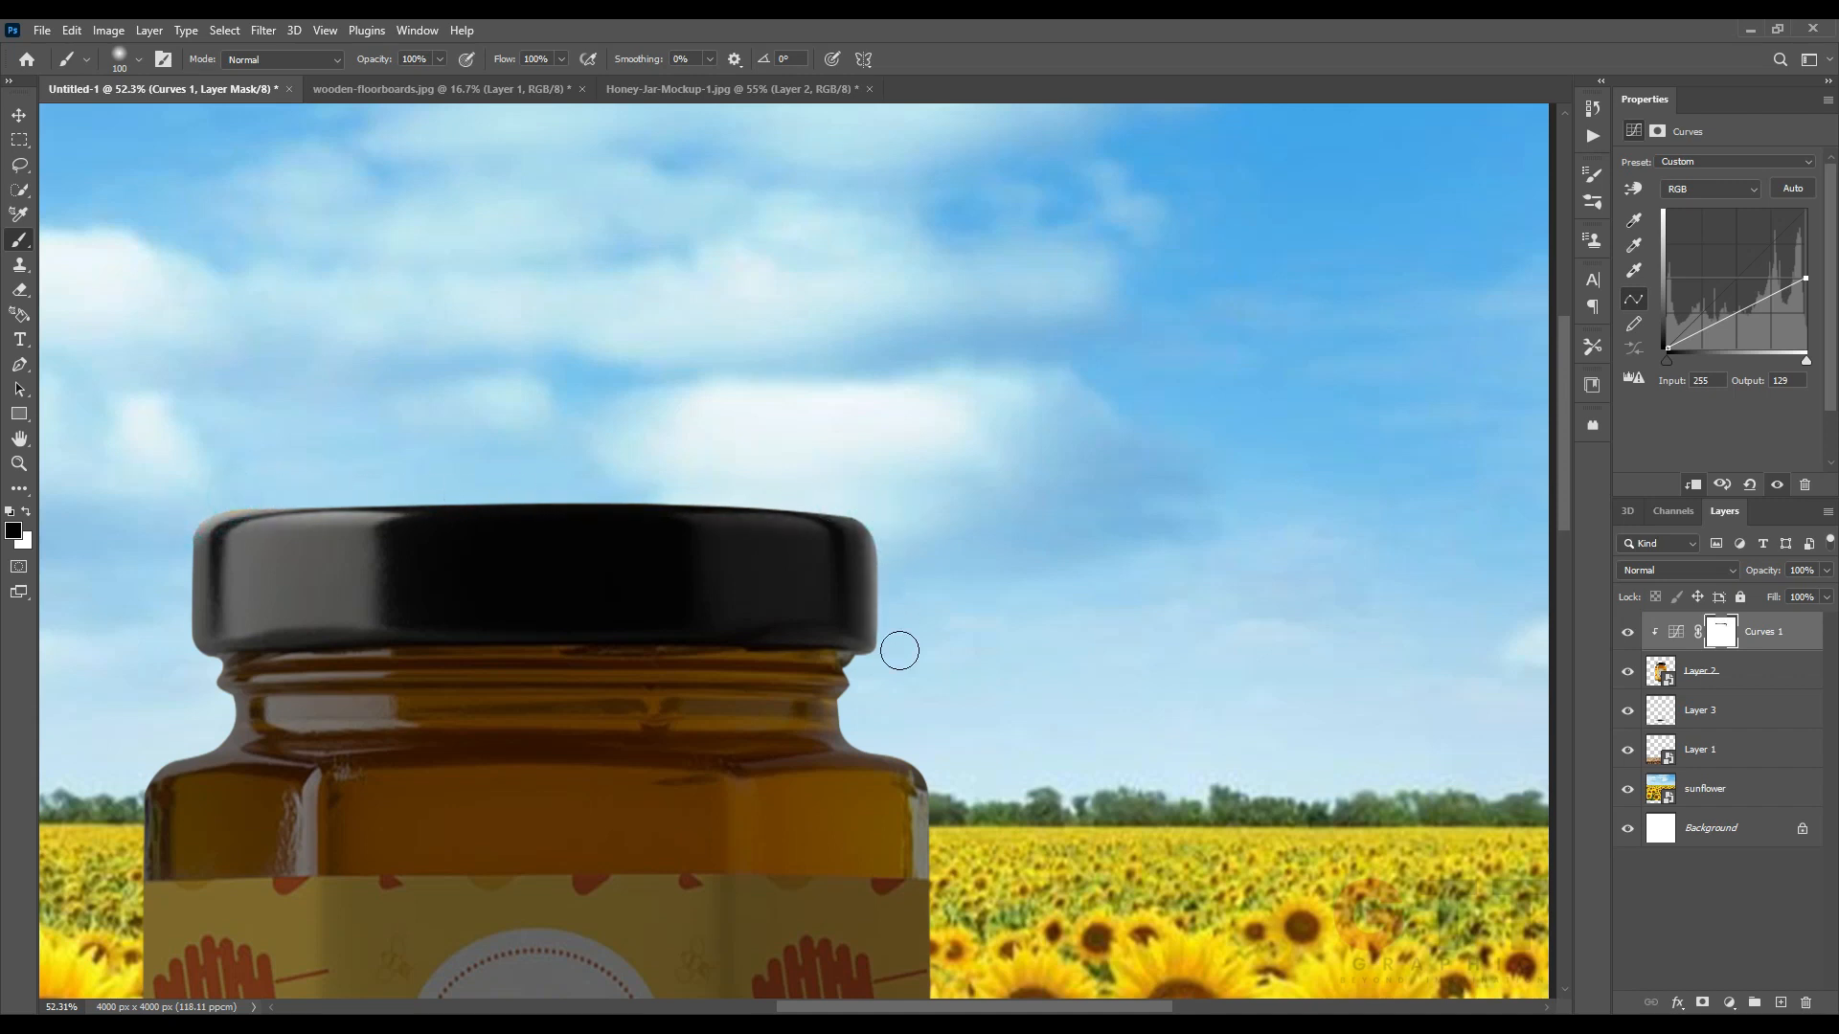
left_click_drag(858, 710, 851, 736)
left_click_drag(901, 724, 783, 575)
mouse_move(763, 587)
left_mouse_down()
mouse_move(804, 628)
mouse_move(814, 704)
left_mouse_up()
left_click_drag(833, 825, 832, 151)
left_click(819, 742, "shift")
Mask the Curves darkening off the jar's right side with a larger soft brush, blending the transition at 30% brush opacity.
scroll(780, 903, "down", 7)
key("]")
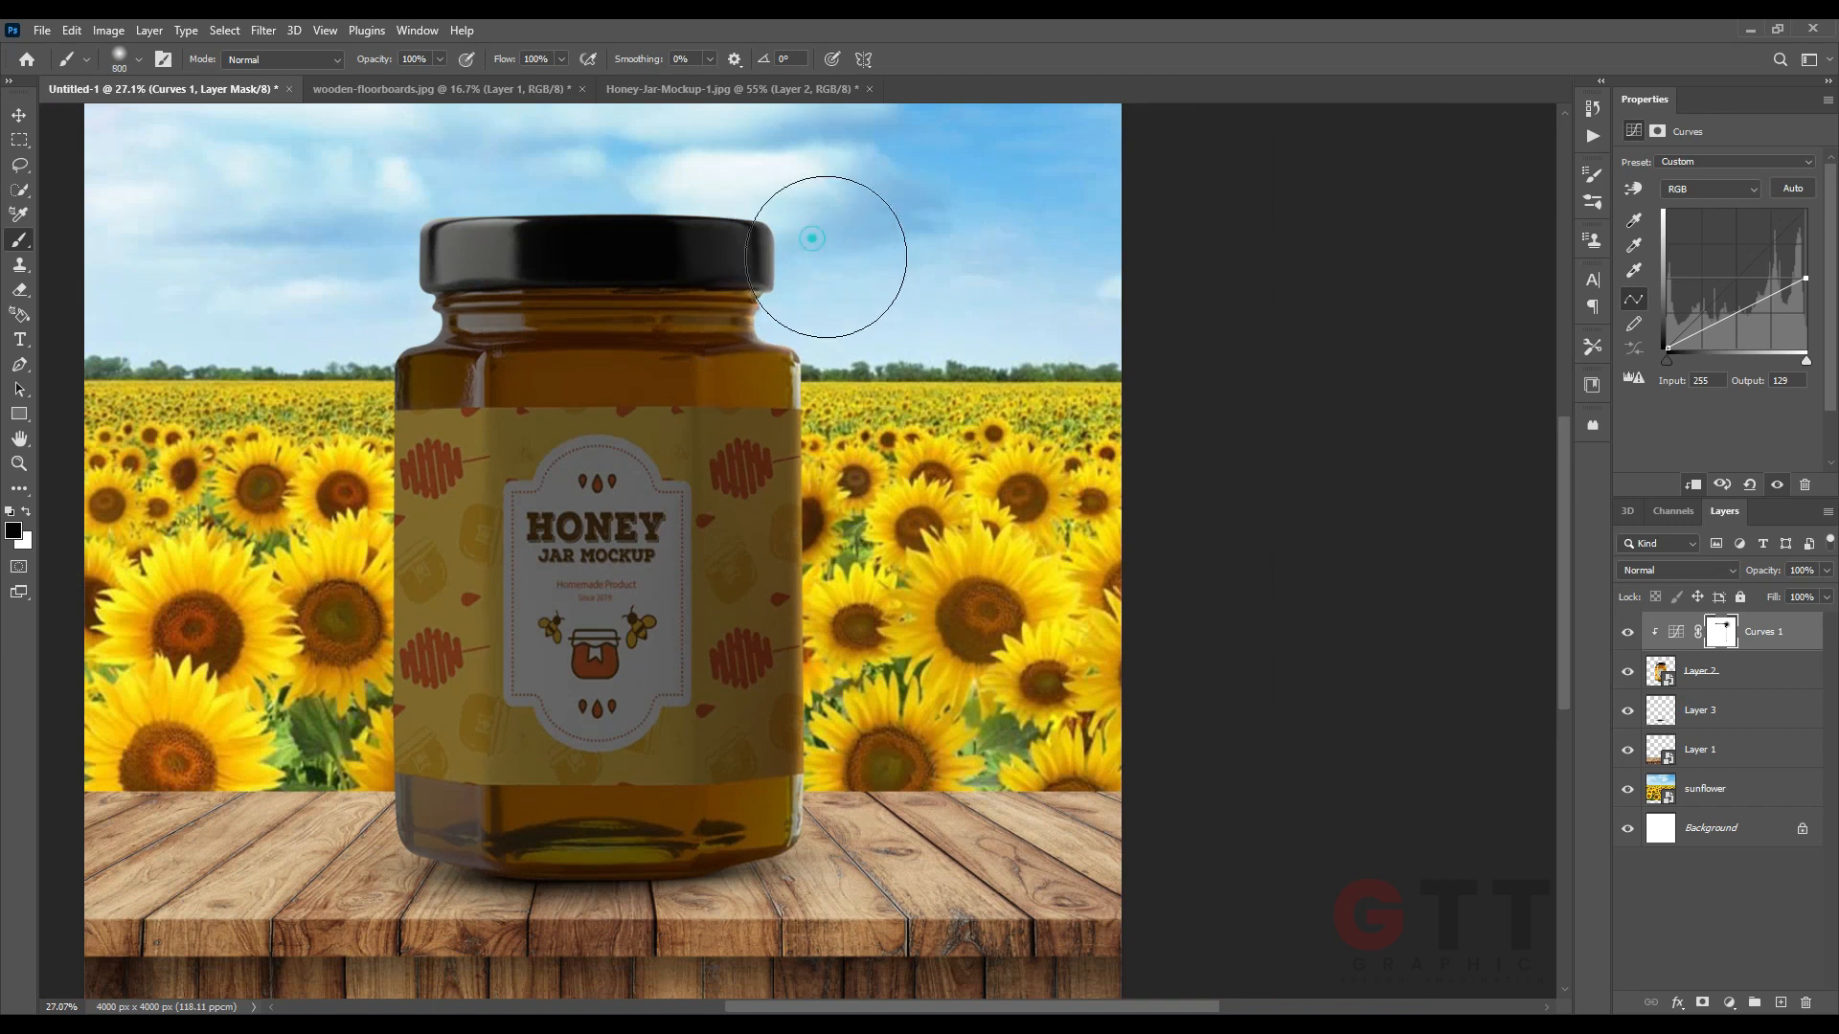
left_click_drag(826, 256, 774, 747)
left_click_drag(362, 59, 325, 60)
mouse_move(815, 282)
left_mouse_down()
mouse_move(808, 325)
mouse_move(849, 288)
mouse_move(733, 291)
left_mouse_up()
Set the Curves layer's opacity to 72% and brush more of its darkening away over the jar's right half.
left_click_drag(1765, 575, 1743, 575)
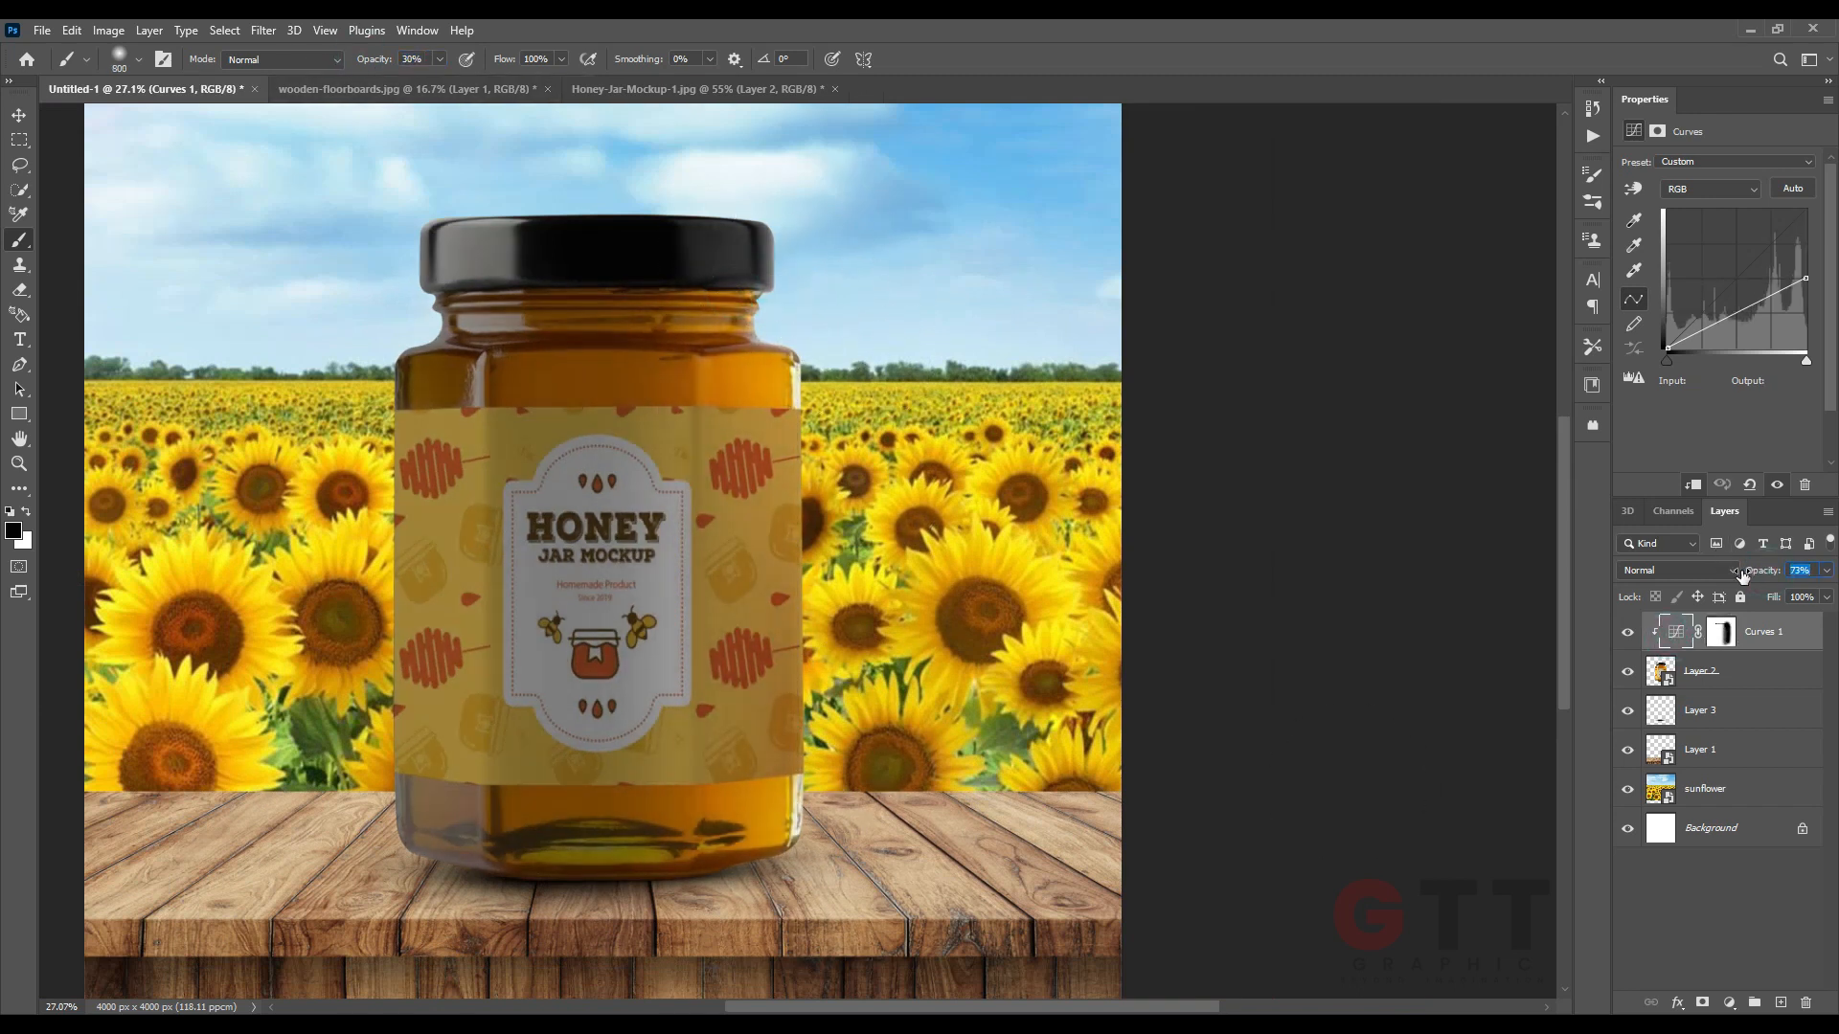
left_click(1721, 632)
left_click_drag(766, 719, 646, 460)
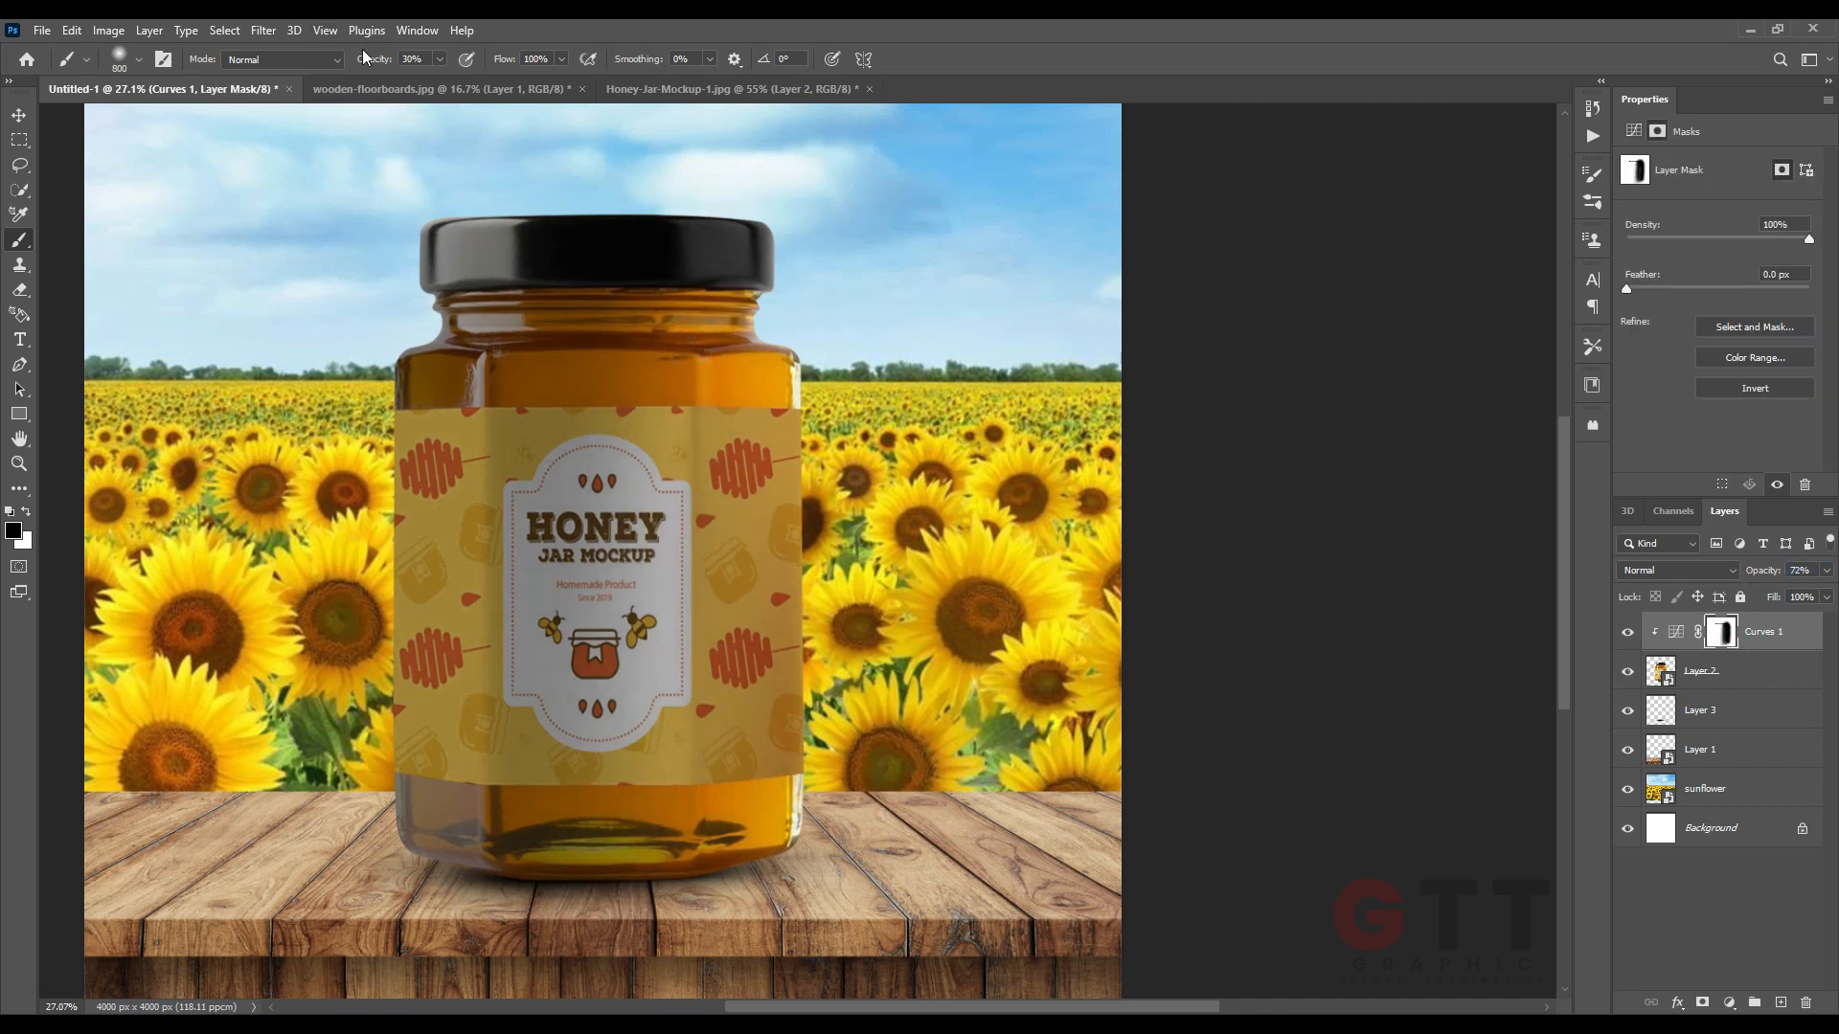
scroll(787, 576, "down", 3)
scroll(808, 828, "up", 4)
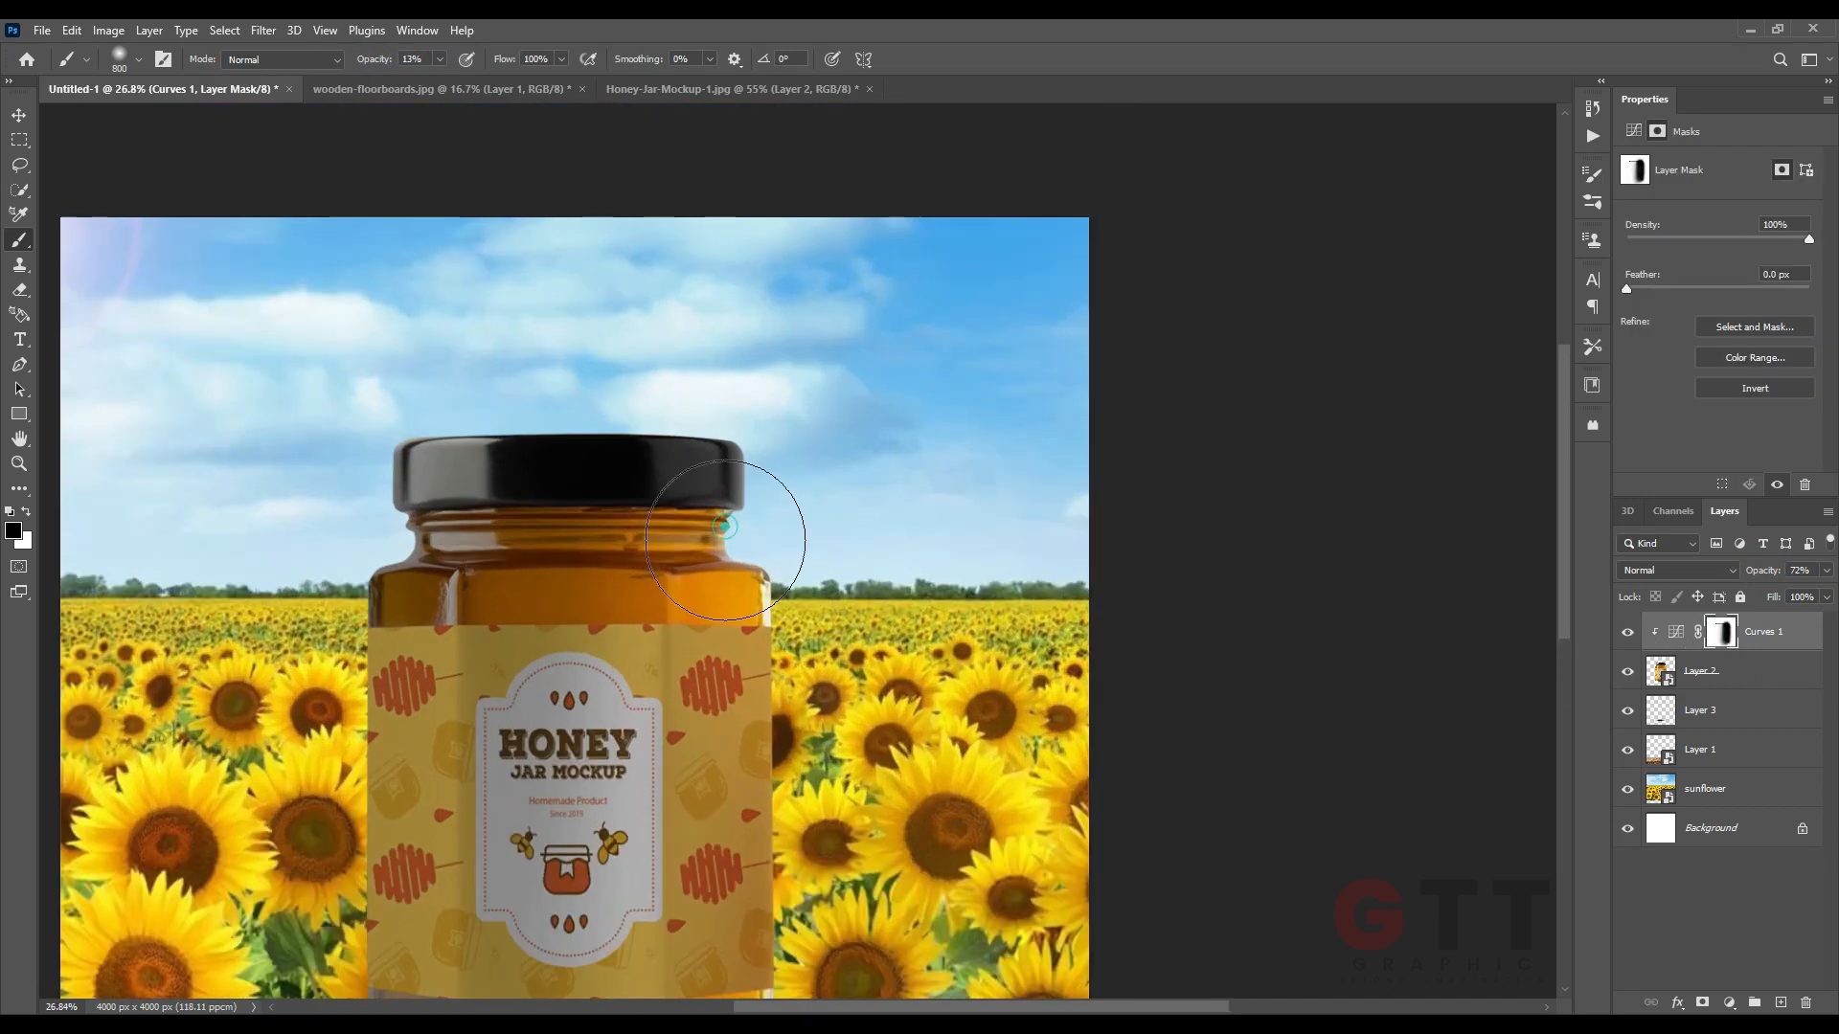
Add a white Solid Color fill clipped directly above the jar layer and invert its mask to black.
left_click(1723, 671)
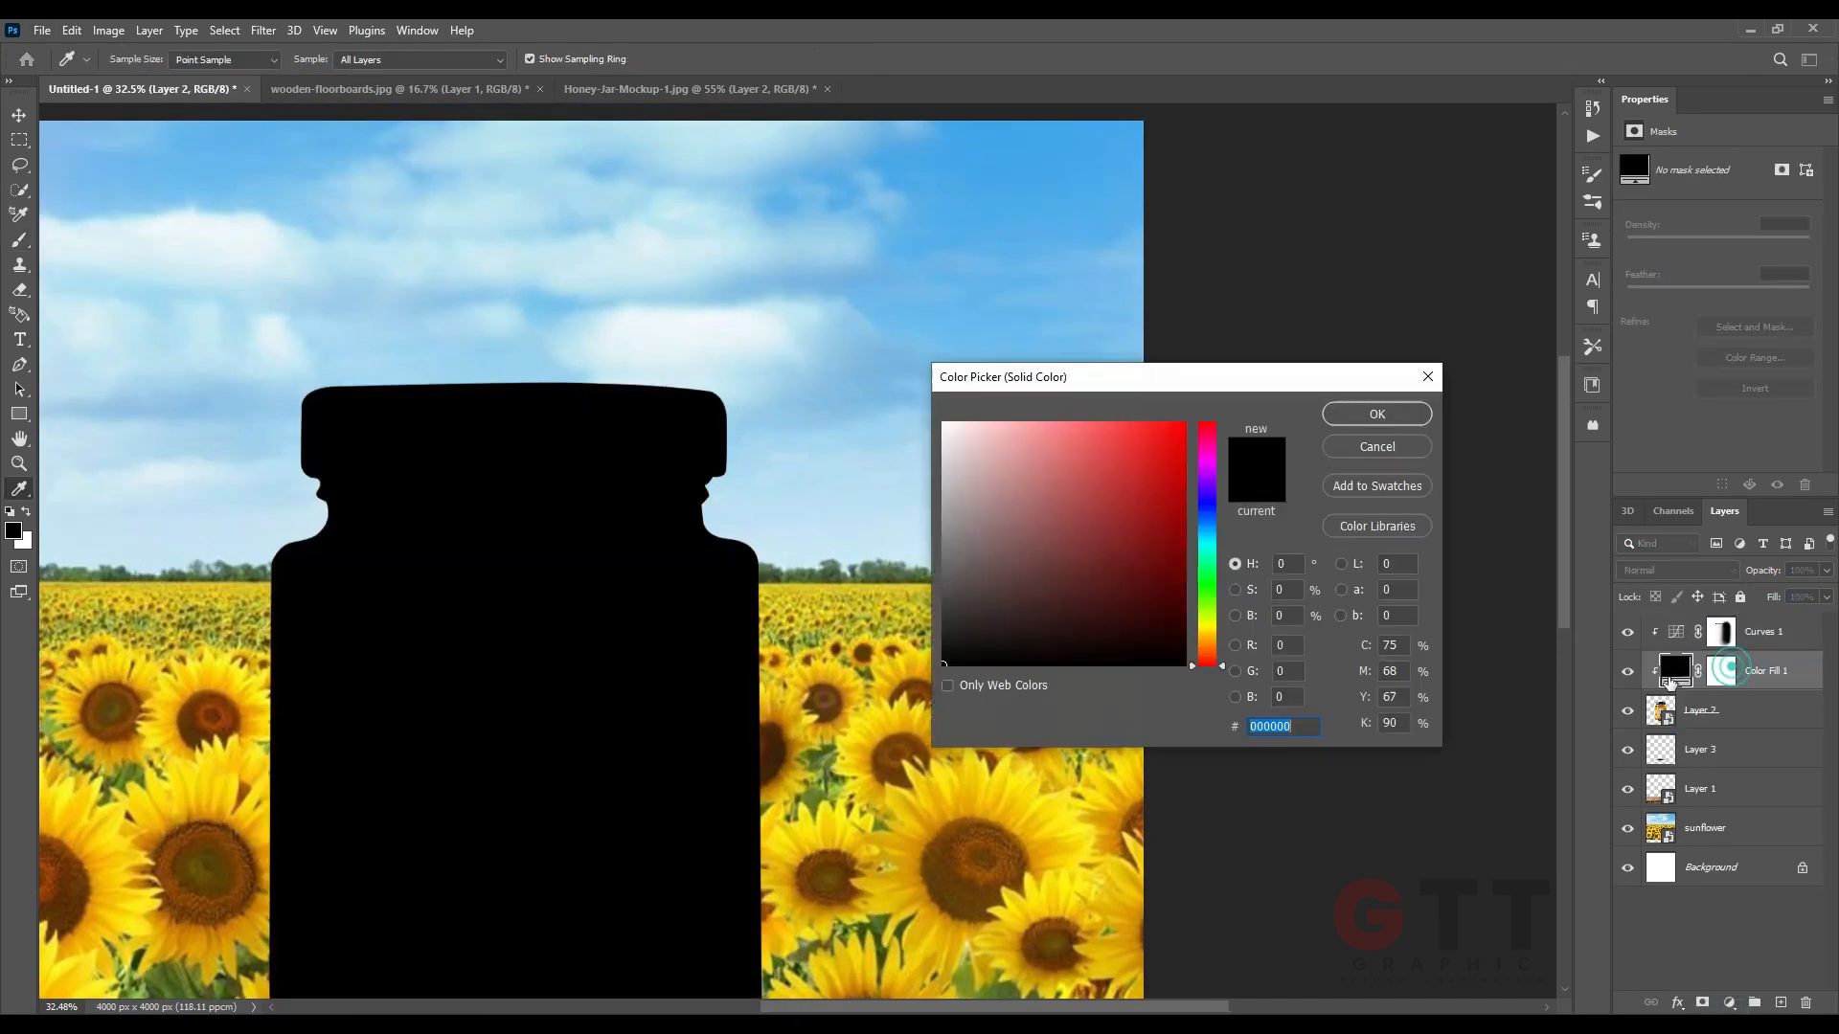
left_click(1364, 440)
left_click(1729, 1003)
left_click(1723, 668)
left_click_drag(1039, 455, 944, 422)
left_click(1366, 419)
left_click(1722, 681)
key("ctrl+i")
Paint white on the Color Fill mask along the right edge of the jar's lid, neck and shoulder using a 175 px brush at 100% opacity.
scroll(682, 527, "up", 4)
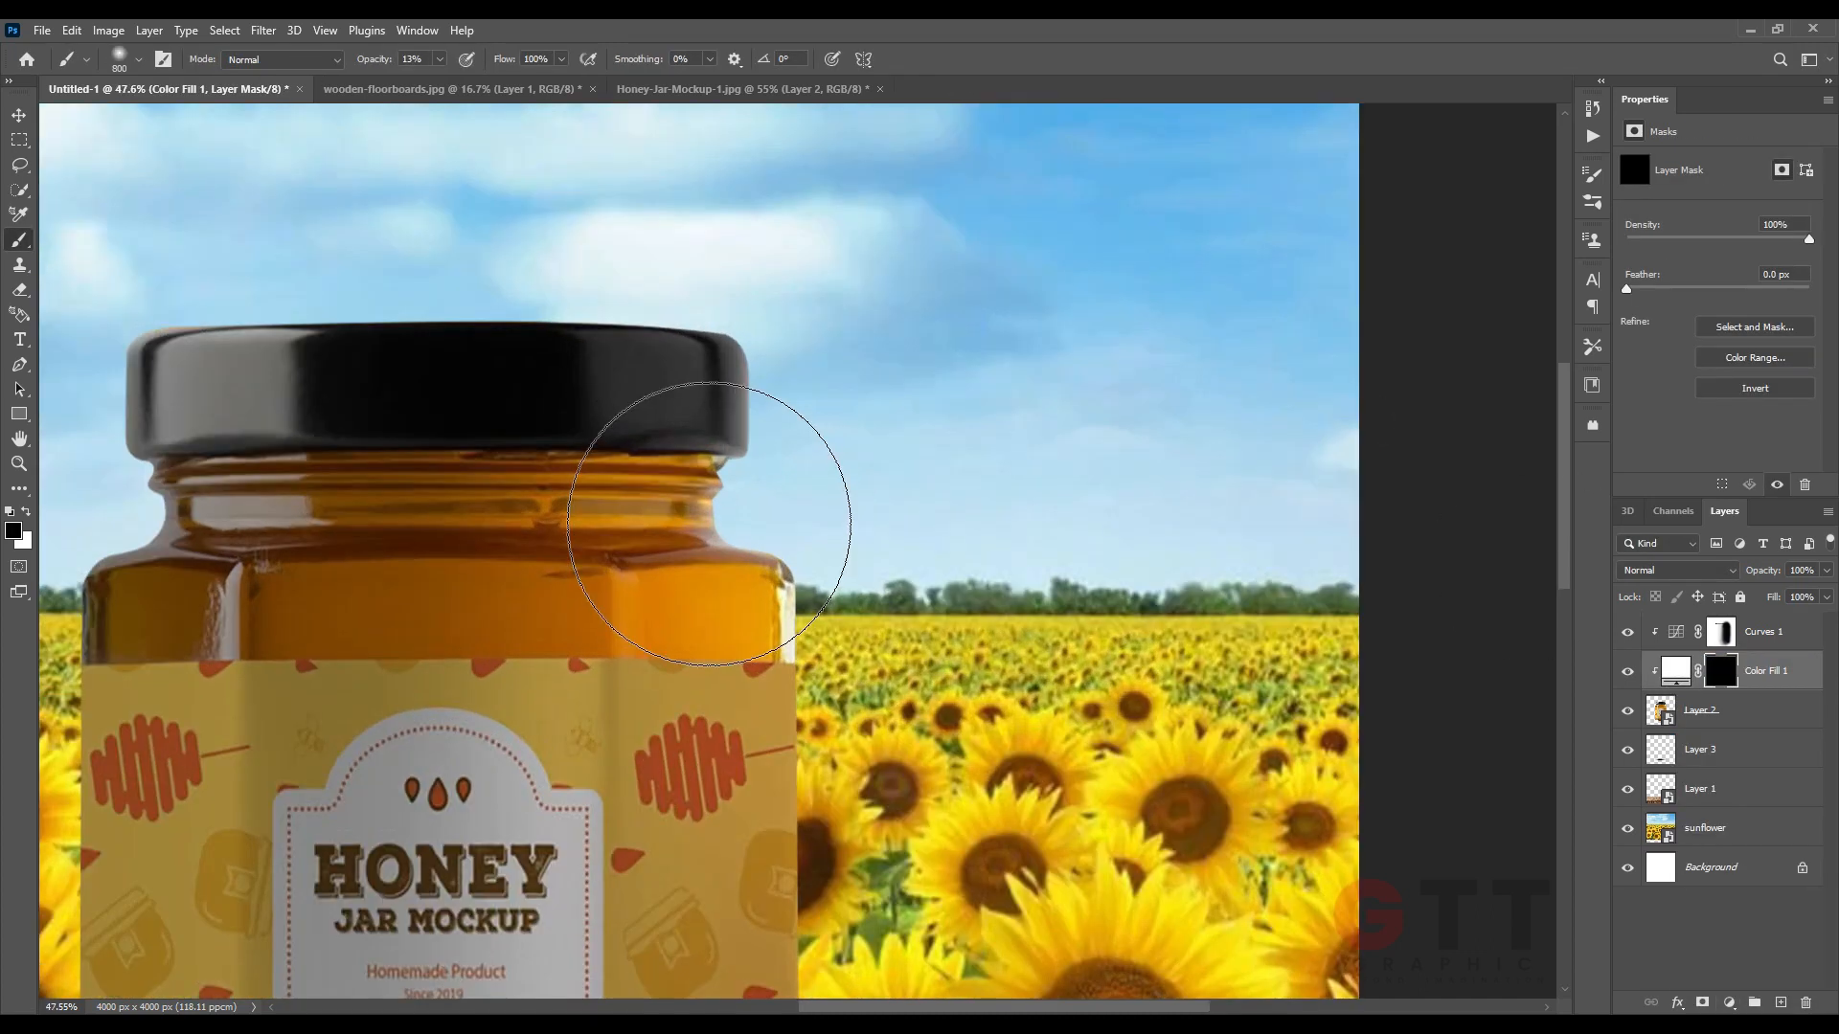
key("bracketleft")
key("bracketleft")
key("bracketleft")
key("bracketleft")
key("bracketleft")
key("bracketleft")
key("bracketleft")
key("bracketleft")
scroll(616, 335, "up", 4)
key("x")
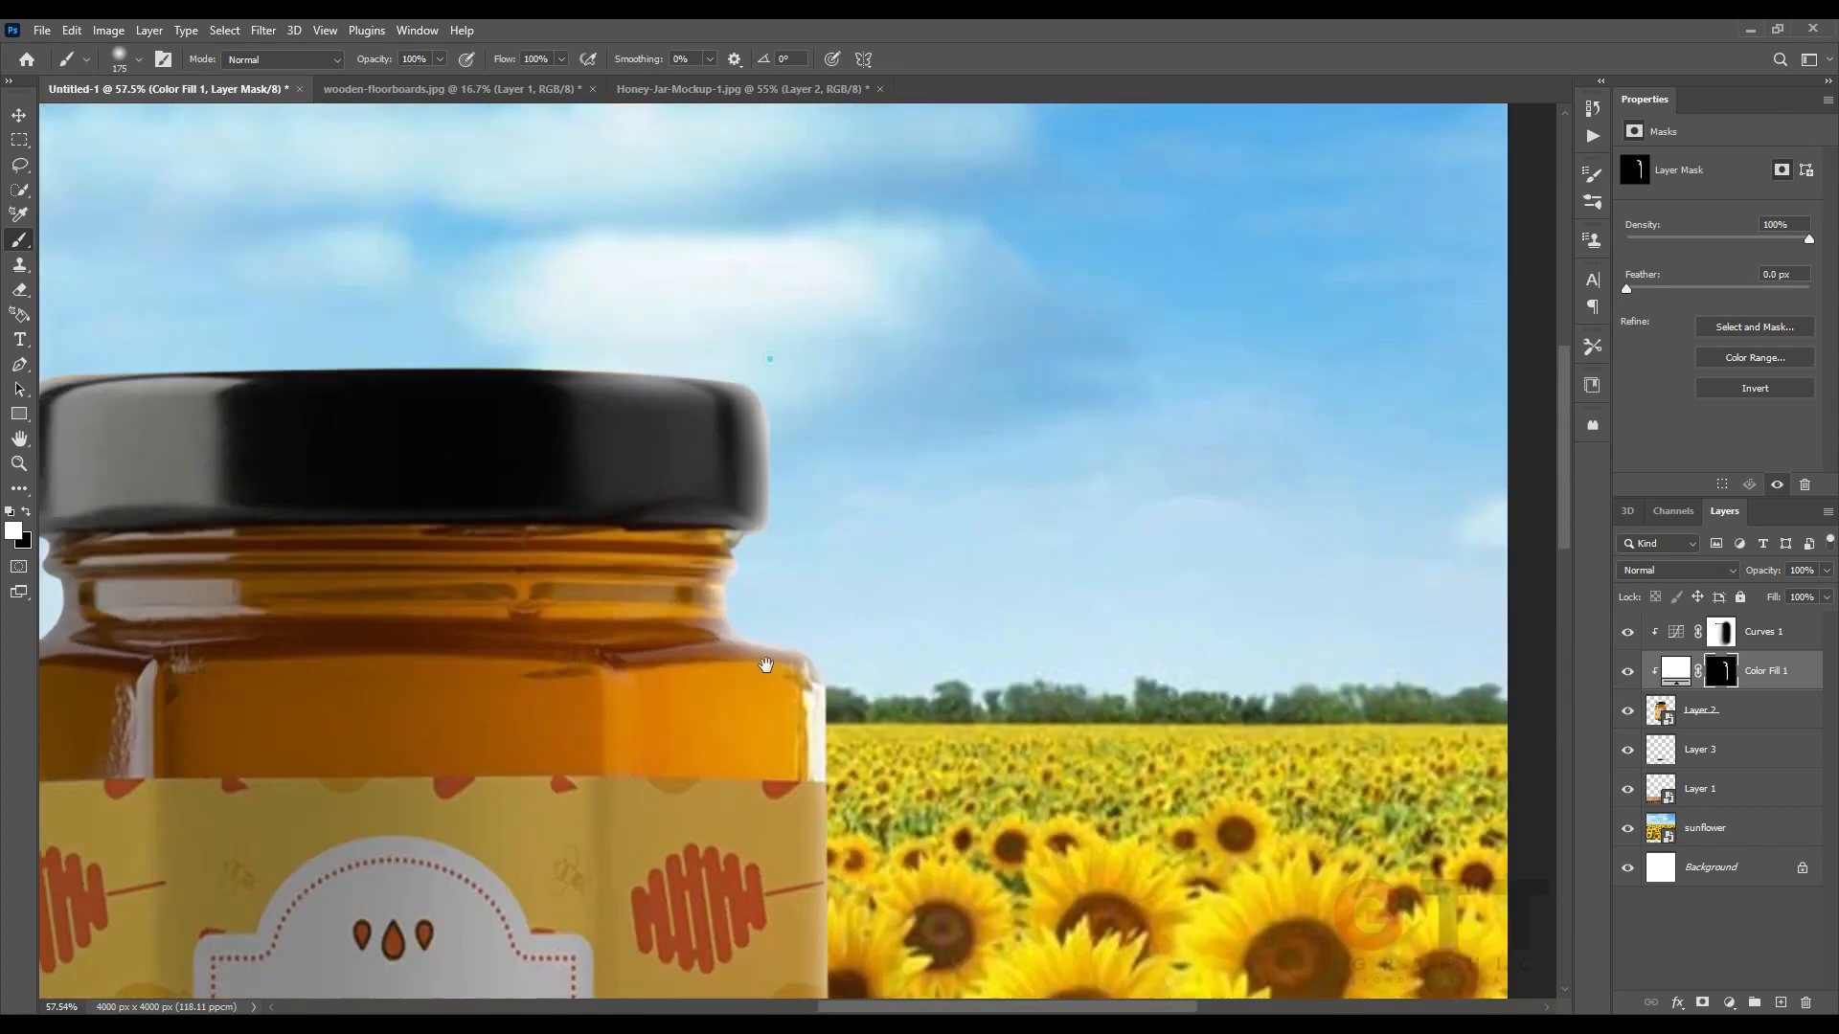
Brush white softly over the jar's right side on the Color Fill mask with a 1000 px brush at 33% opacity.
left_click_drag(374, 60, 300, 60)
key("bracketright")
key("bracketright")
key("bracketright")
key("bracketright")
key("bracketright")
key("bracketright")
key("bracketright")
key("bracketright")
key("bracketright")
key("bracketright")
mouse_move(790, 468)
left_mouse_down()
mouse_move(824, 468)
mouse_move(875, 548)
left_mouse_up()
scroll(886, 565, "down", 6)
mouse_move(937, 591)
left_mouse_down()
mouse_move(910, 476)
mouse_move(929, 369)
left_mouse_up()
left_click_drag(943, 527, 947, 751)
left_click_drag(780, 217, 782, 515)
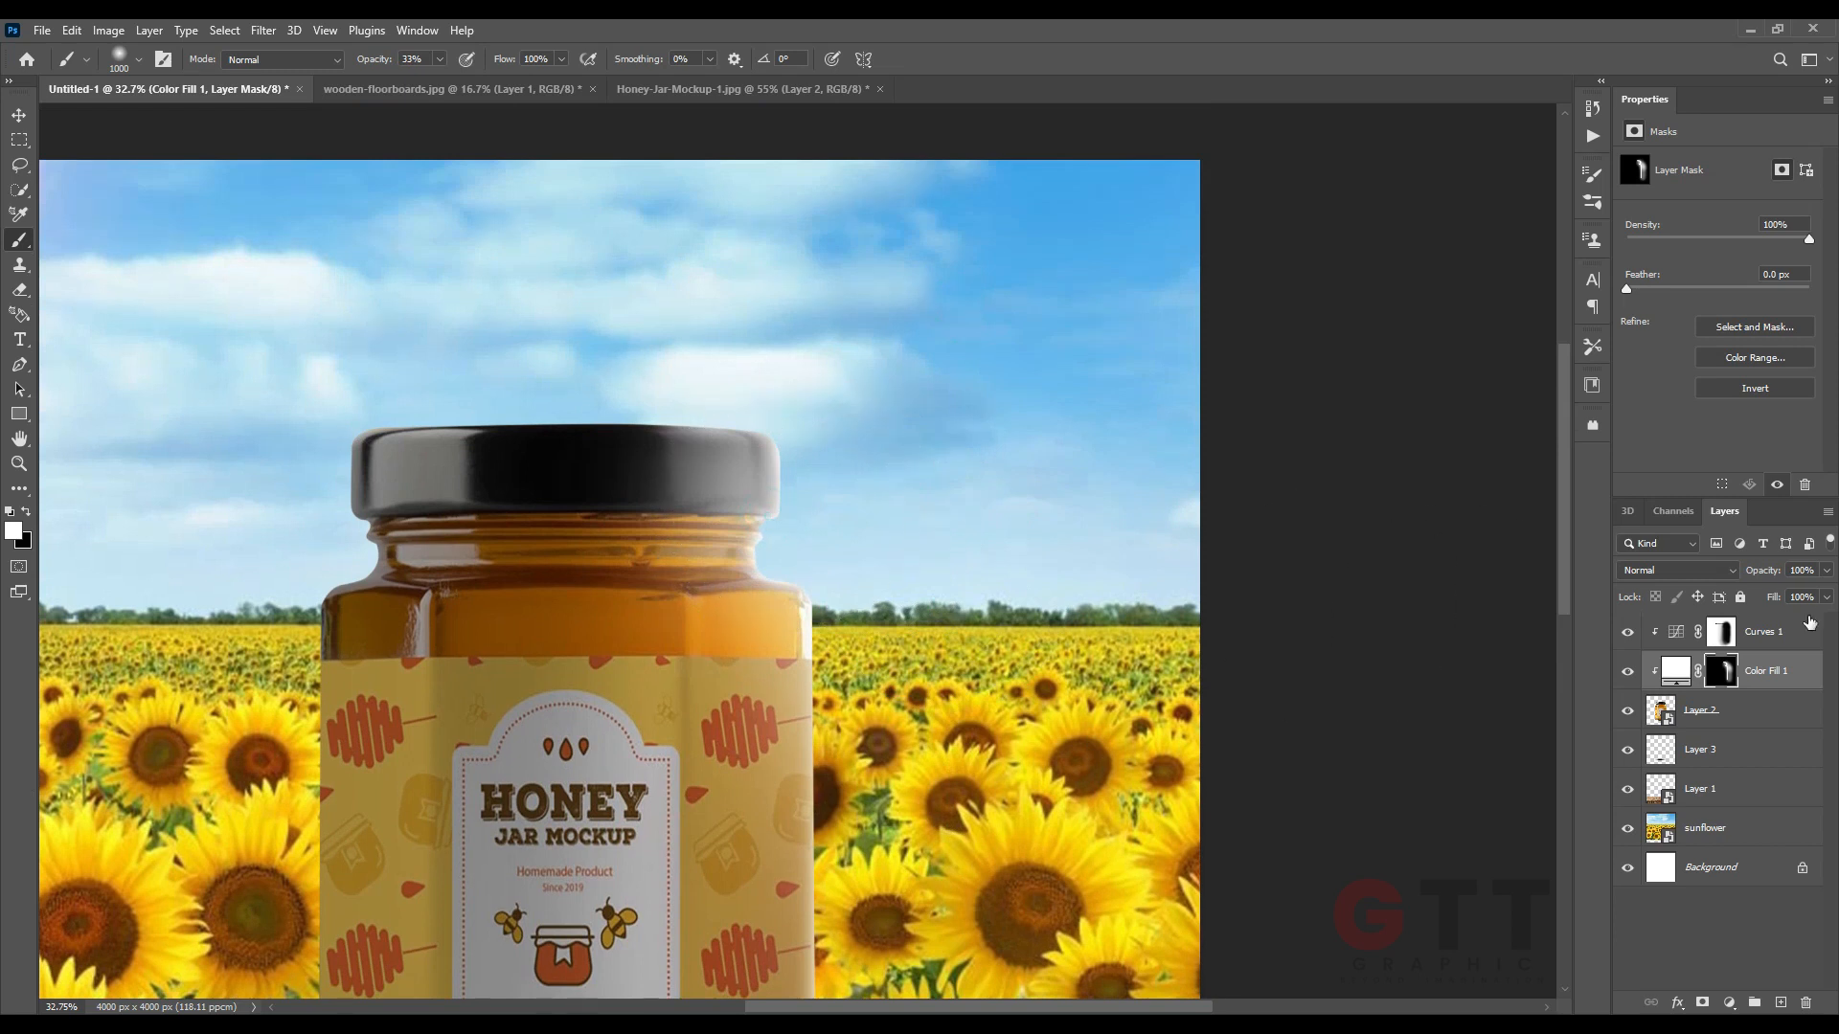
Reduce the jar's white Color Fill layer to 80% opacity.
scroll(793, 491, "down", 2)
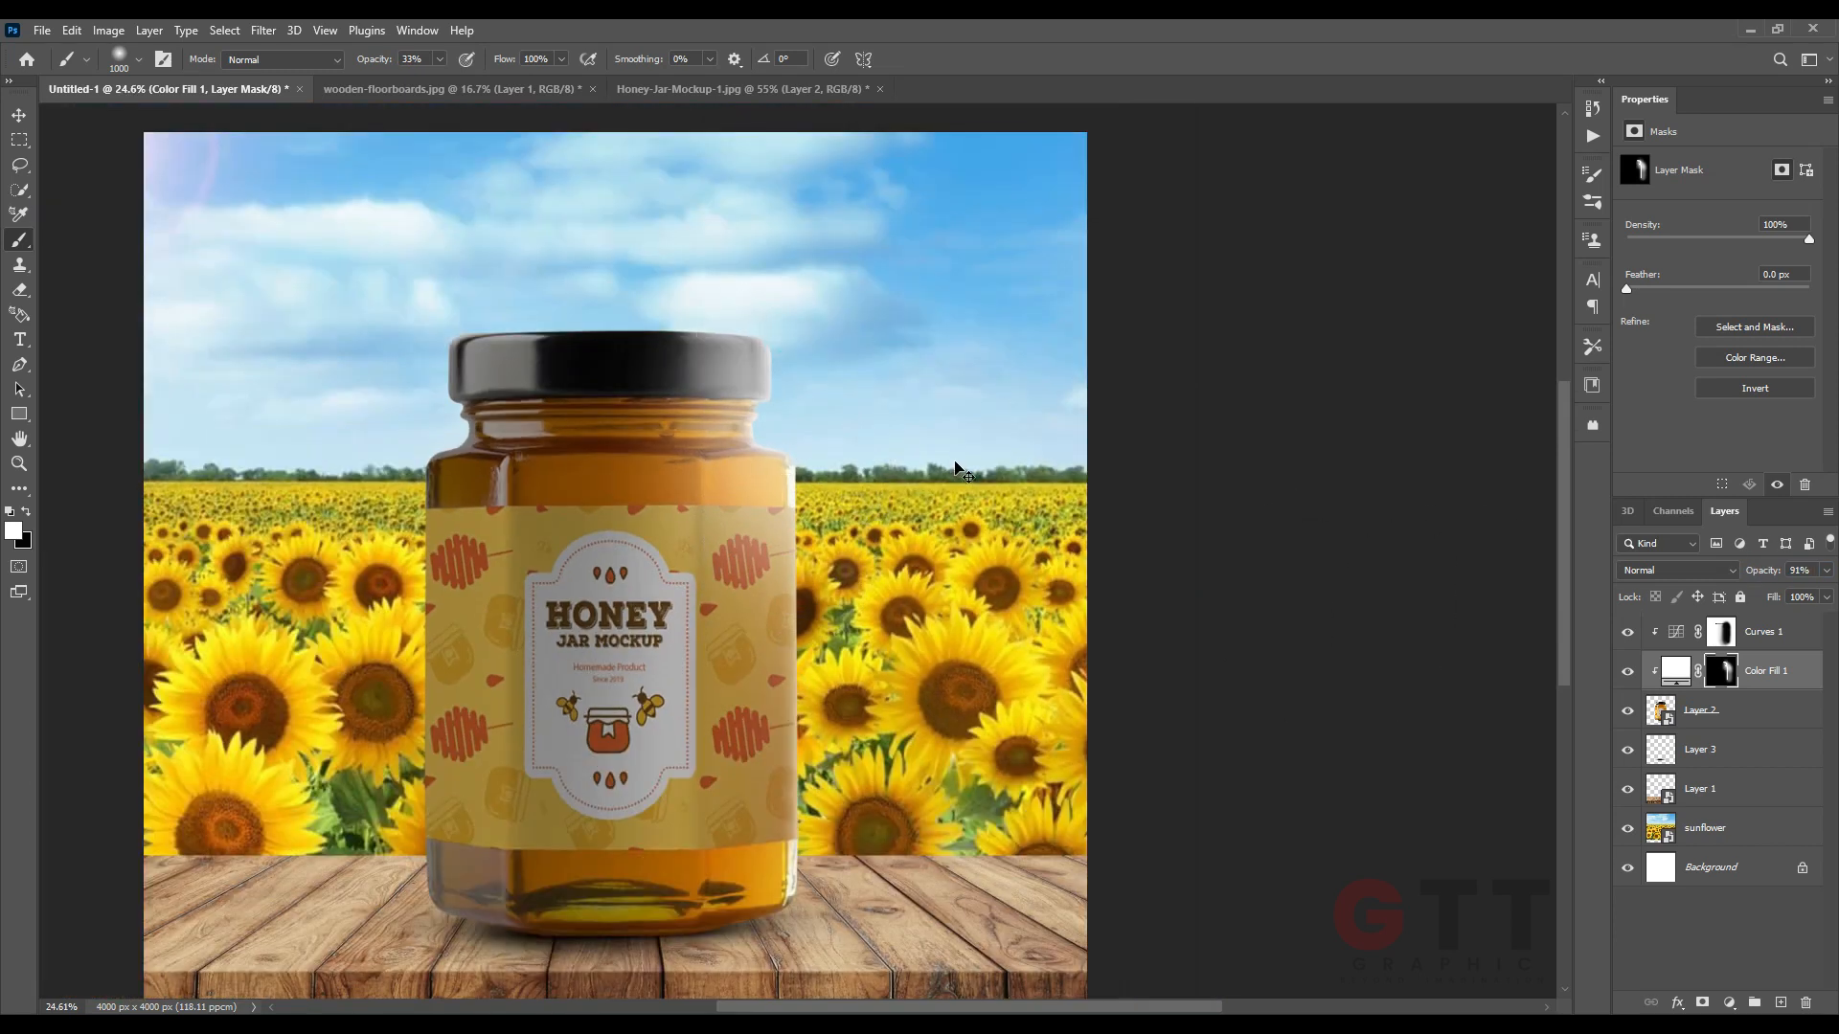
scroll(955, 468, "down", 2)
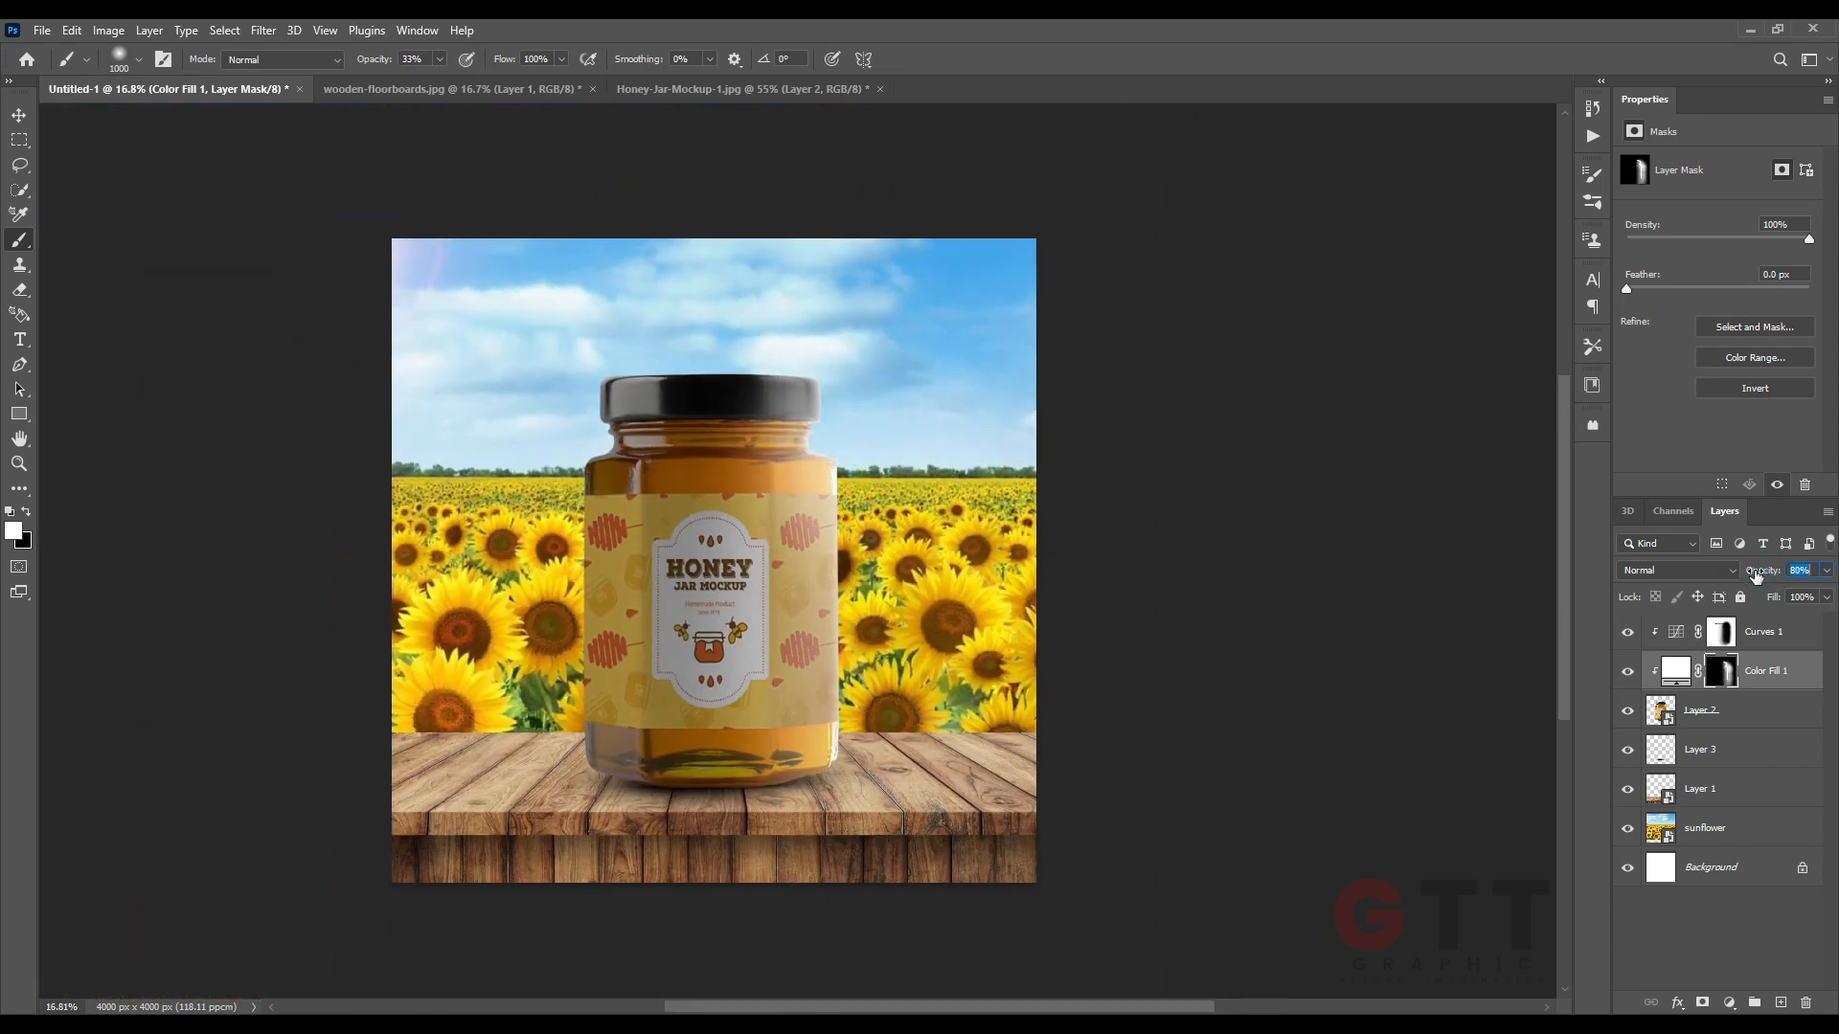
scroll(498, 403, "up", 3)
Paint black on the jar's Curves mask along the left edge of lid, neck and body with a 100 px brush at 100% opacity.
key("alt+bracketright")
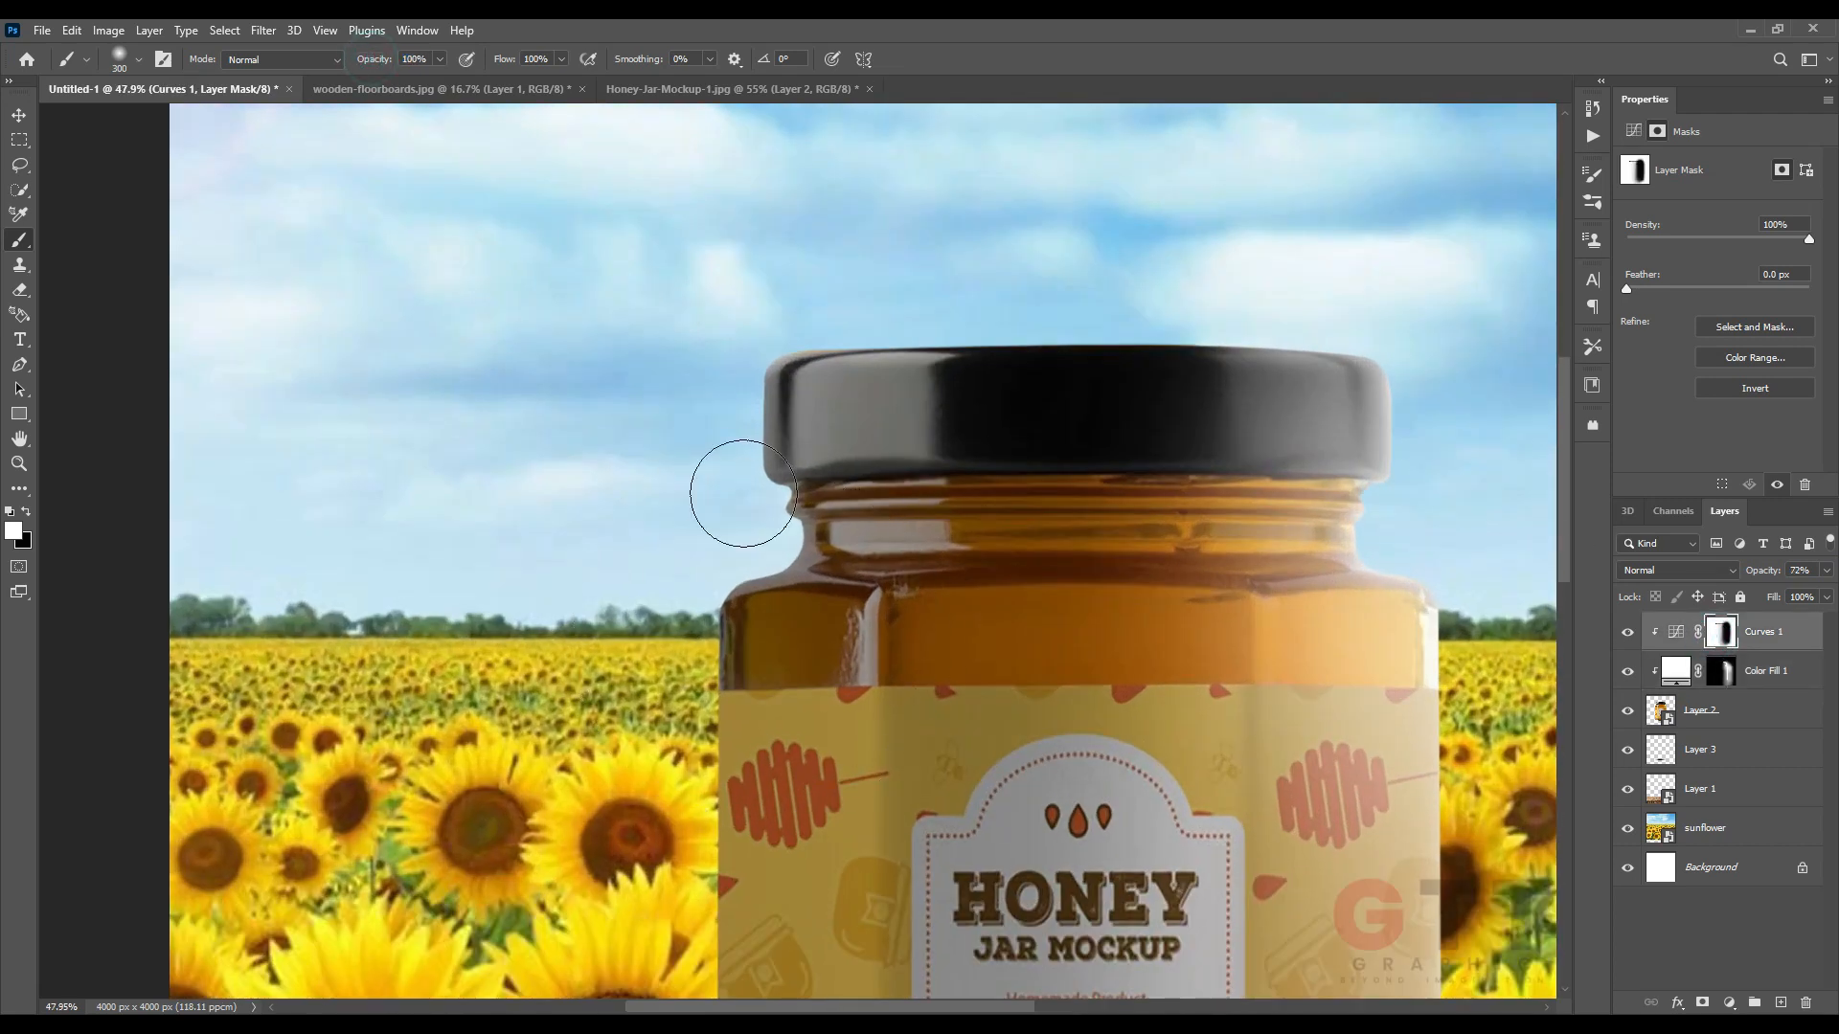
key("bracketleft")
key("bracketleft")
scroll(789, 372, "up", 5)
left_click_drag(745, 310, 727, 390)
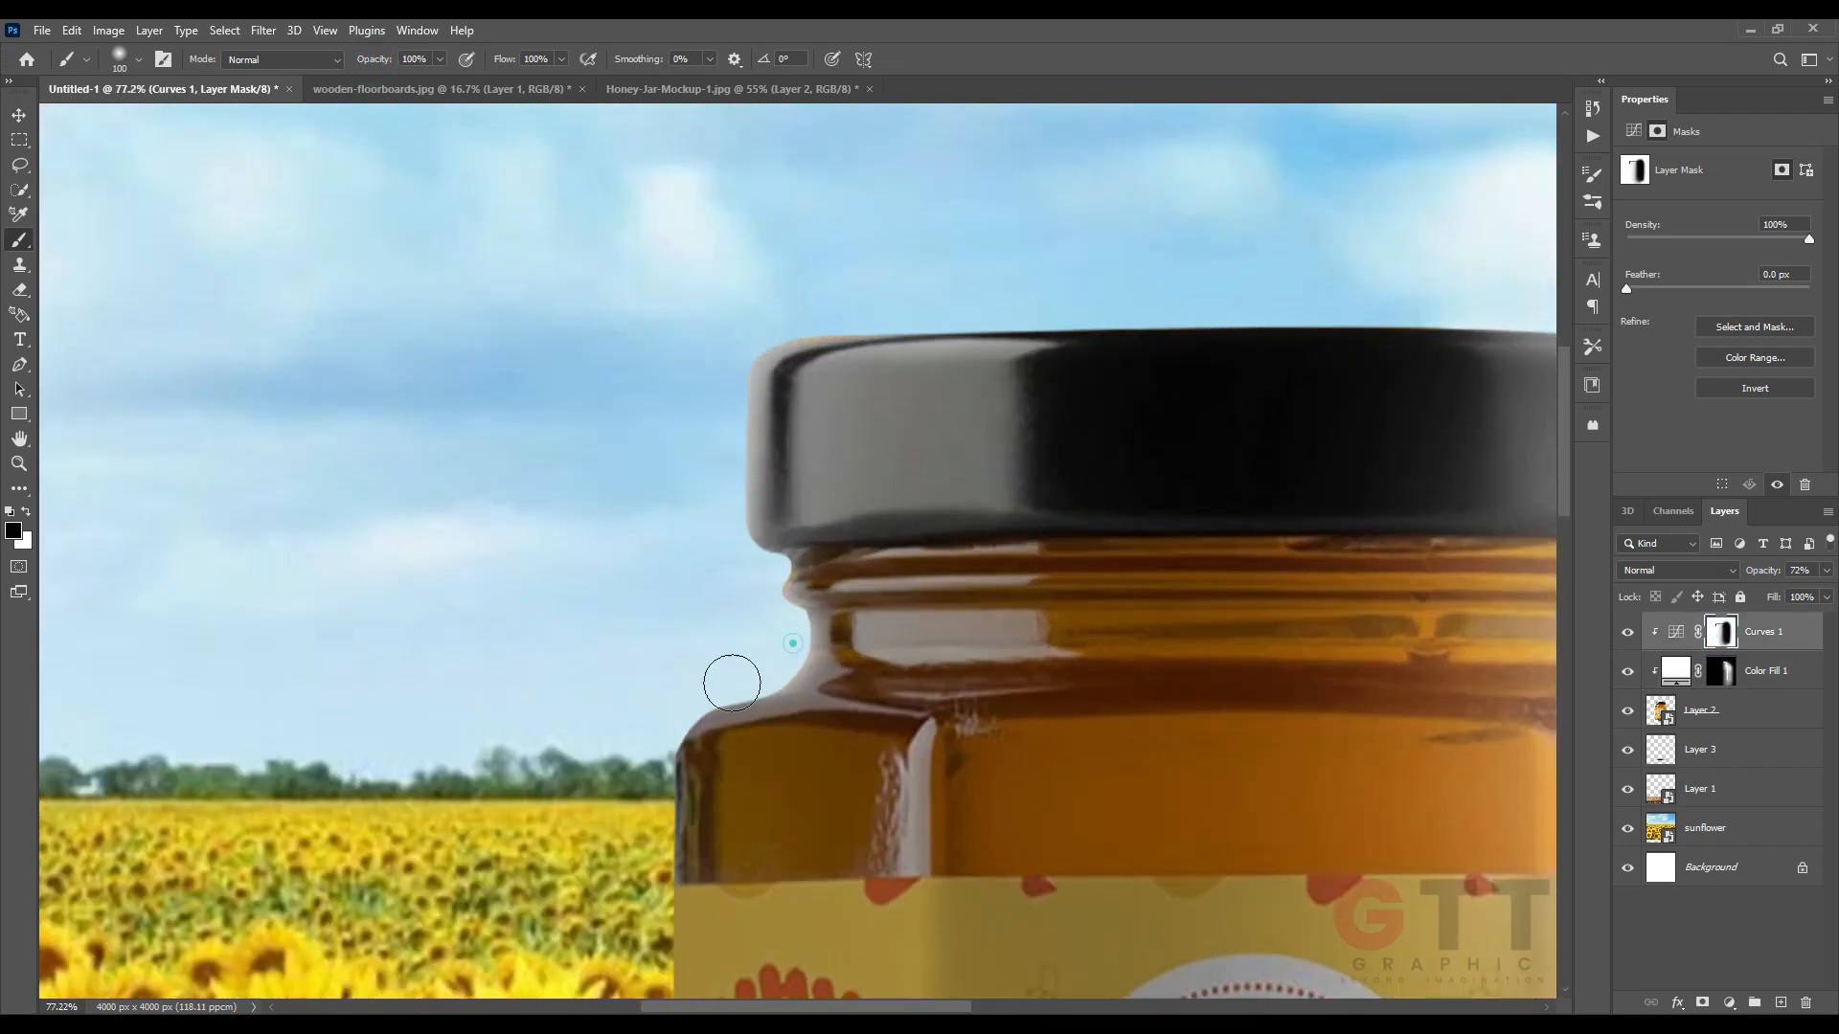
scroll(732, 683, "down", 3)
scroll(613, 708, "down", 5)
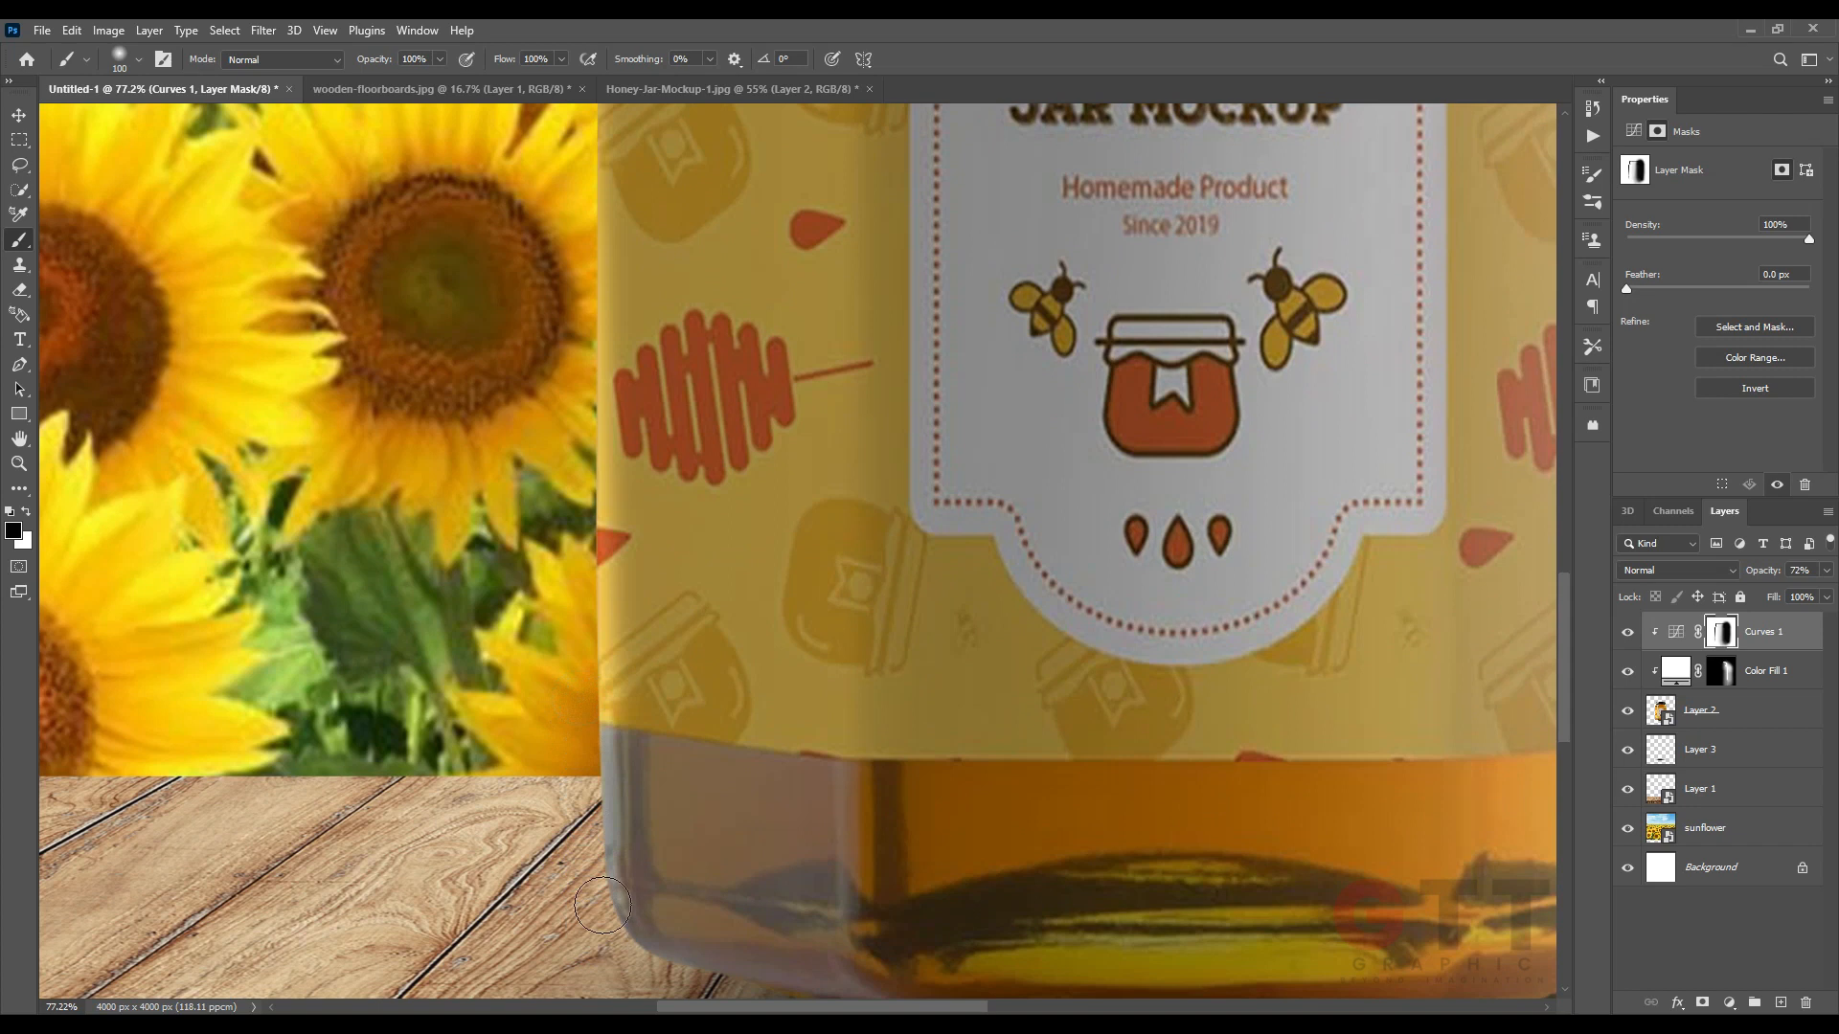
Gently mask the Curves darkening off the jar's left side with a 500 px brush at 14% opacity.
scroll(497, 698, "down", 5)
key("0")
key("2")
scroll(594, 383, "up", 2)
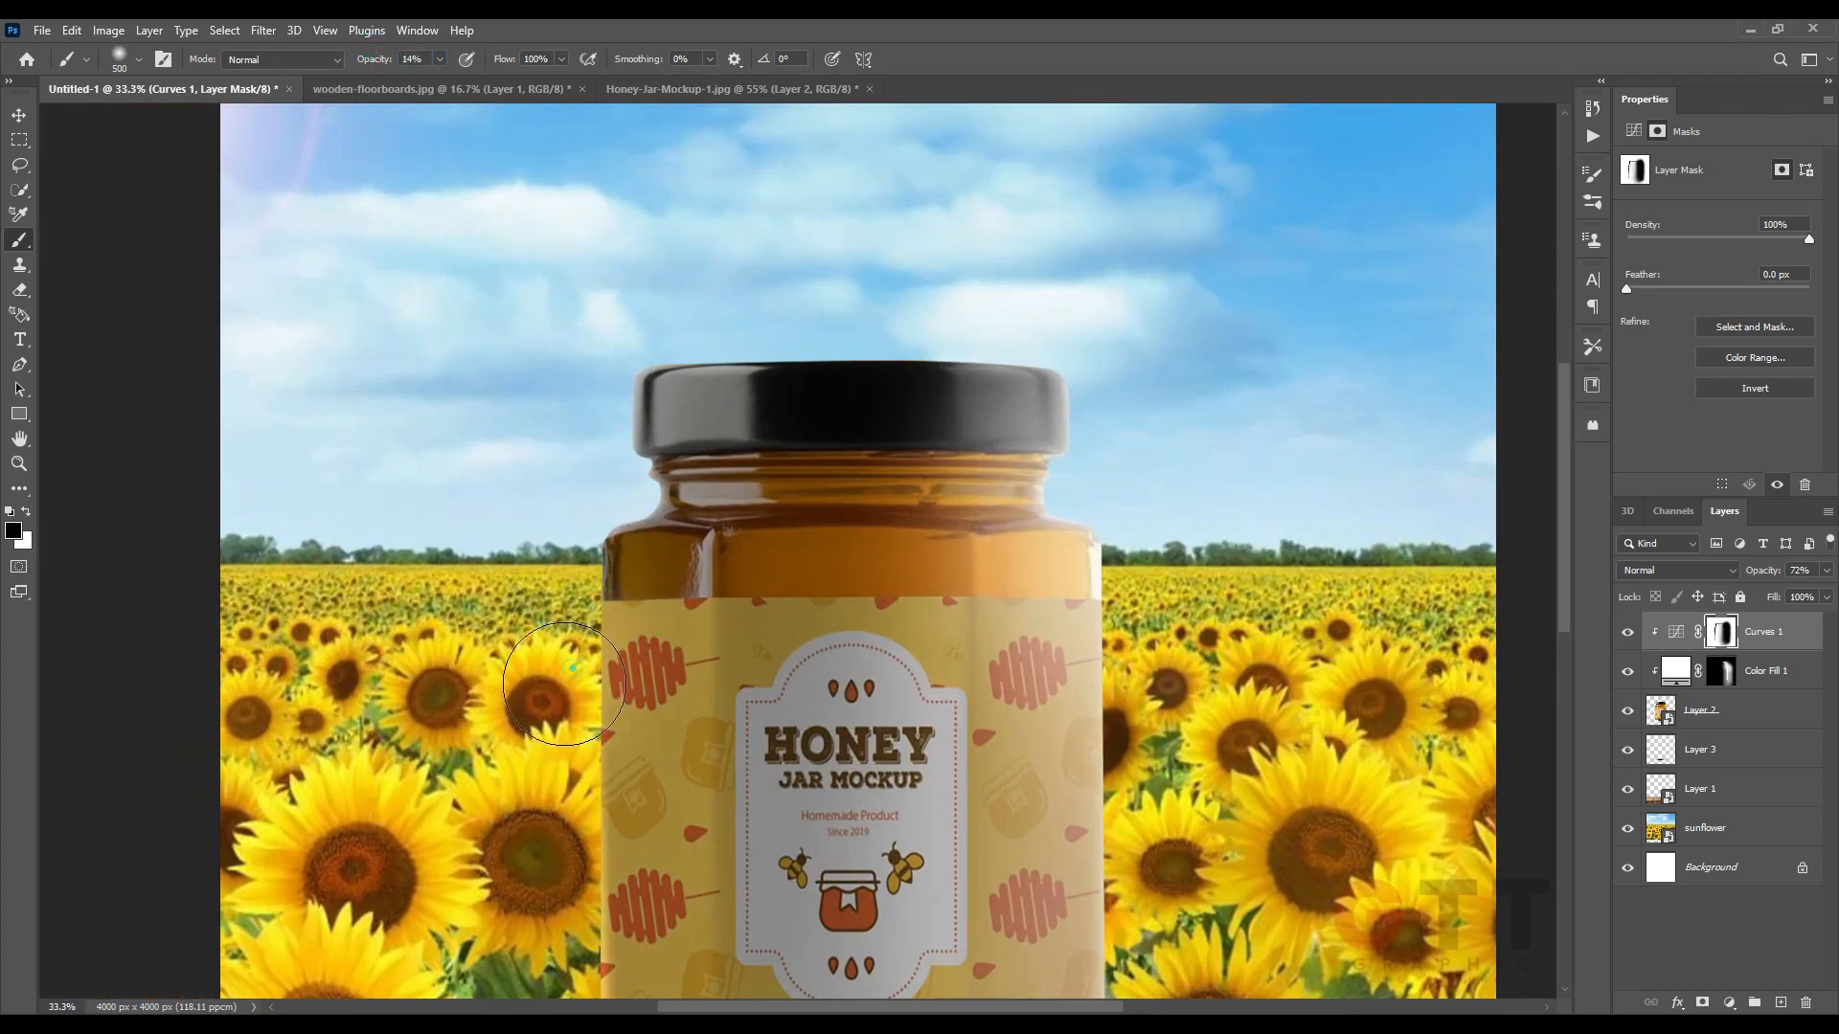
scroll(564, 684, "down", 4)
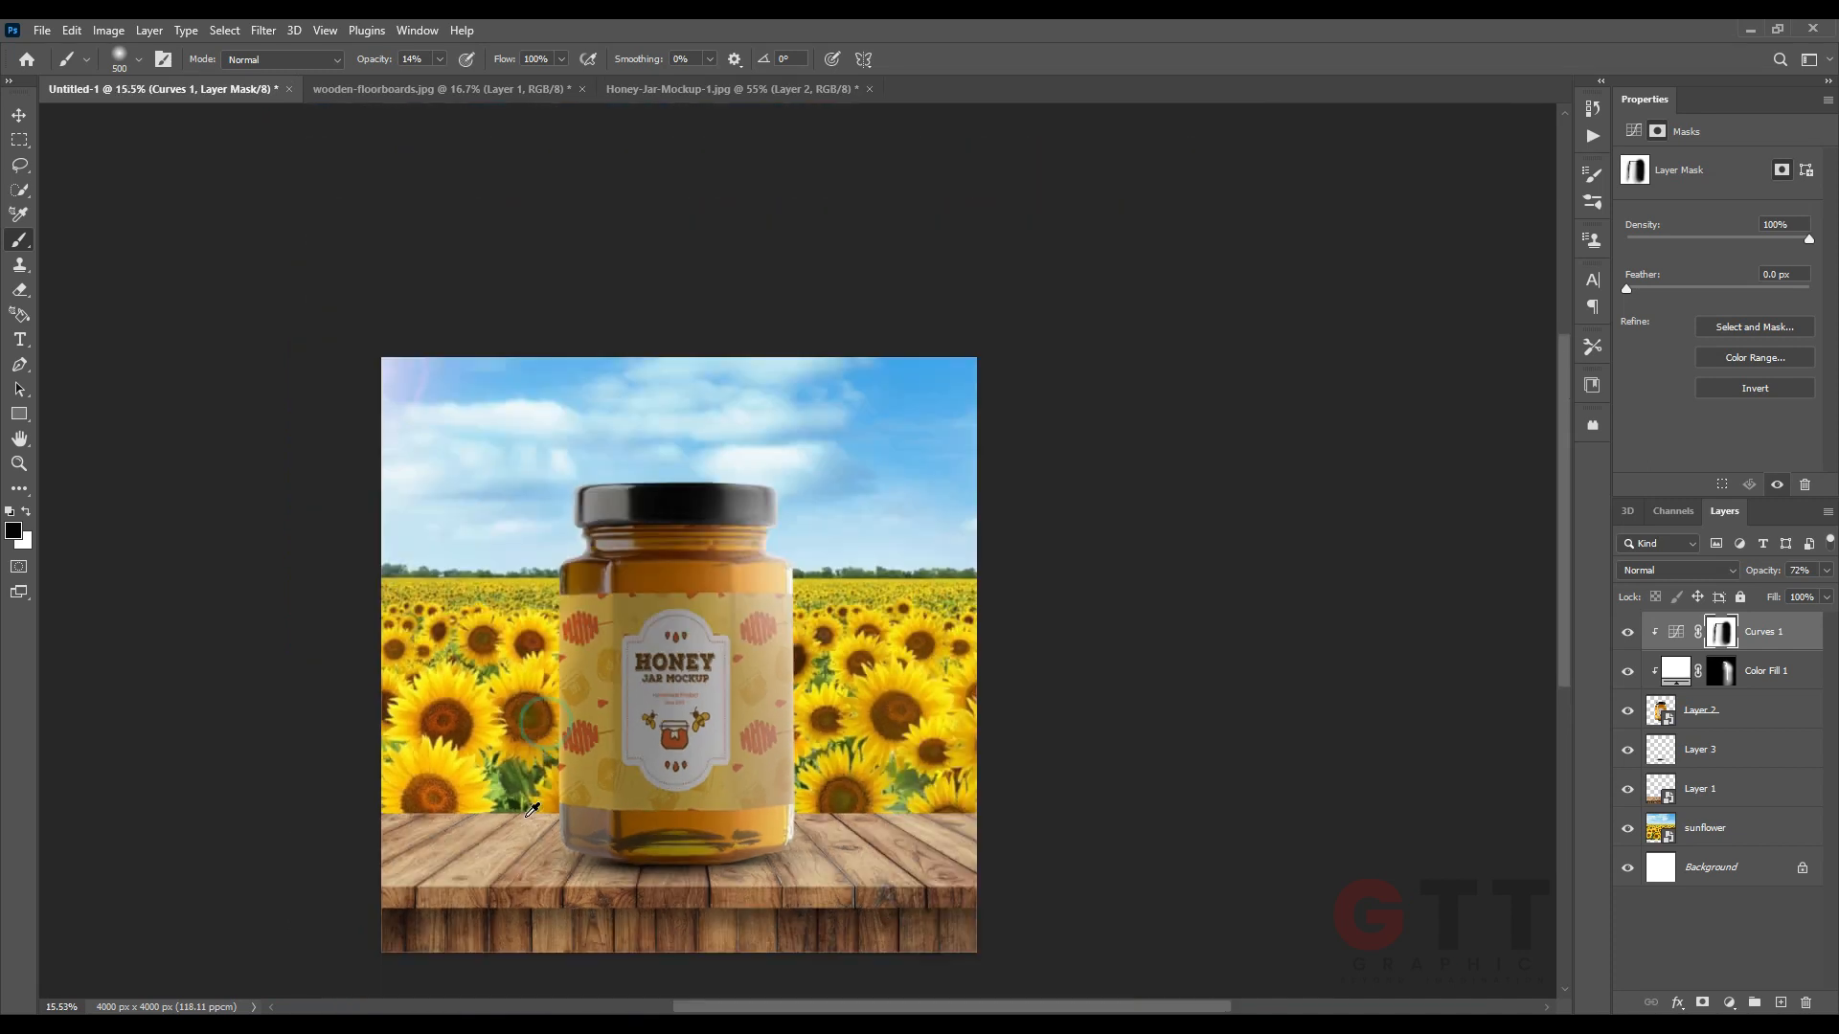
scroll(532, 810, "down", 1)
Place the Sun Light image as the top layer, flipped horizontally and scaled so its glow sits in the sky's upper-right corner.
key("v")
left_click(166, 281)
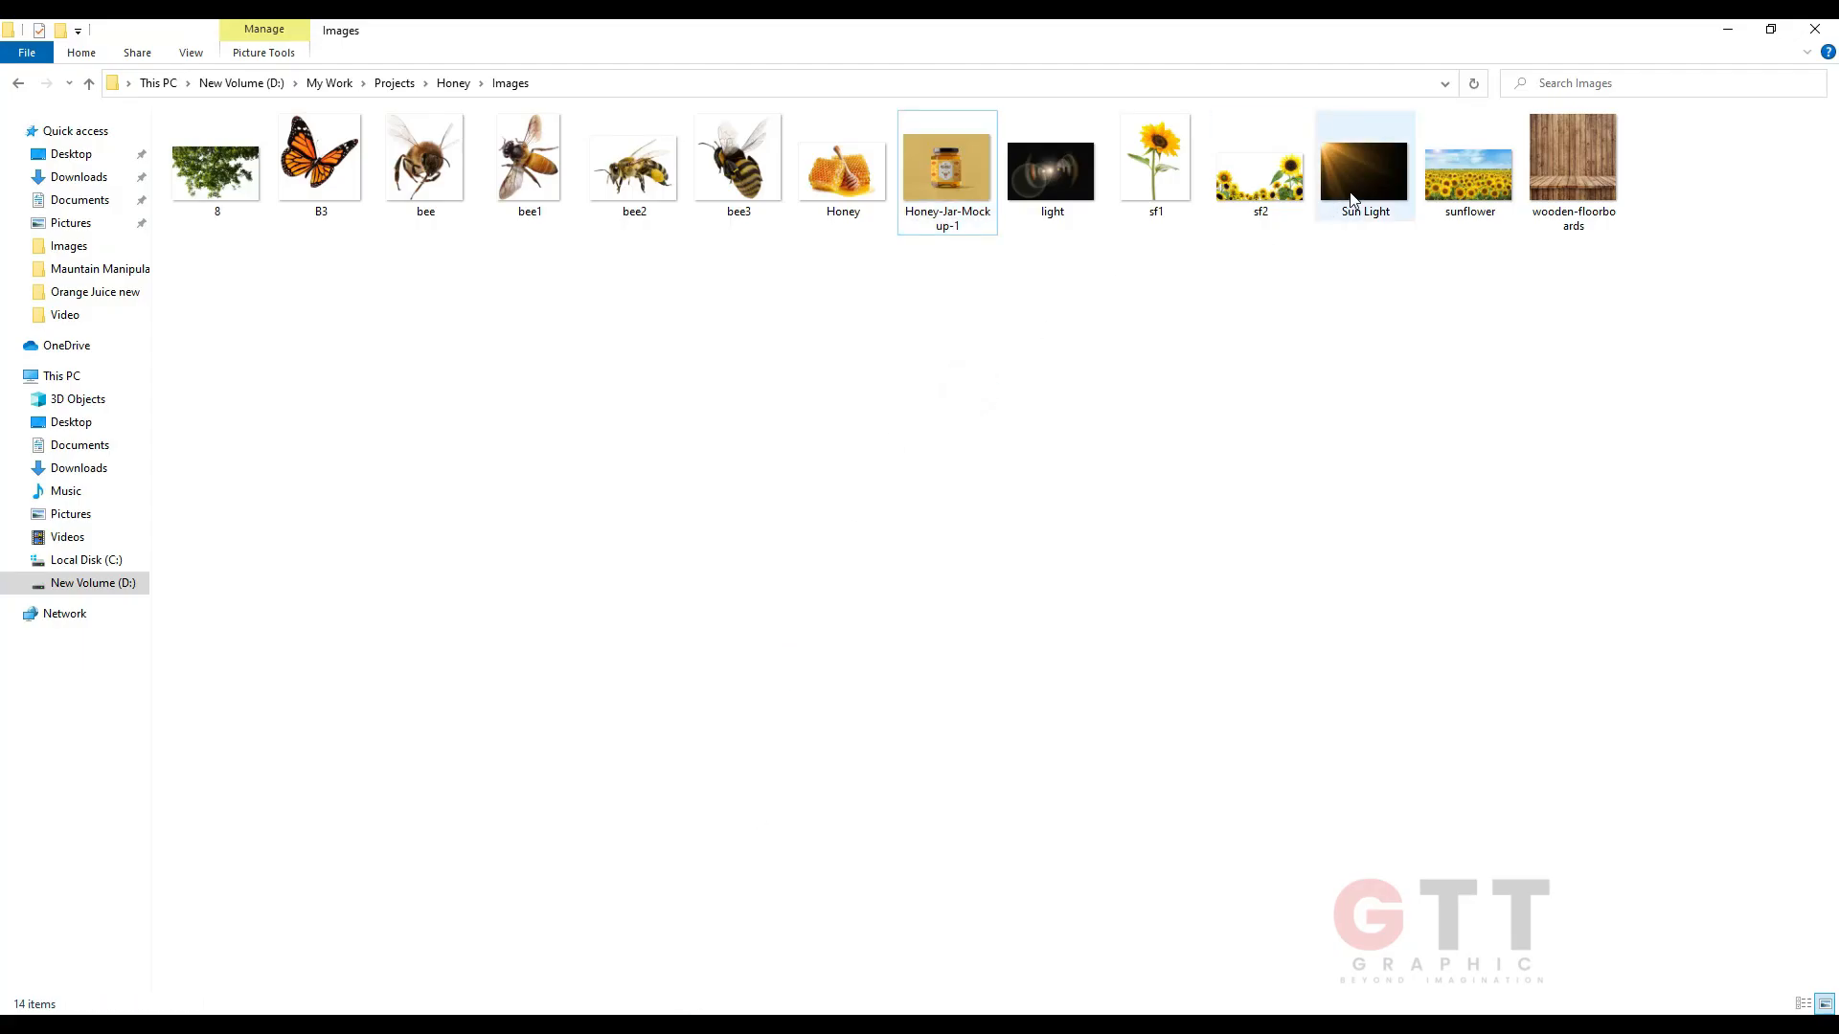
left_click(1352, 199)
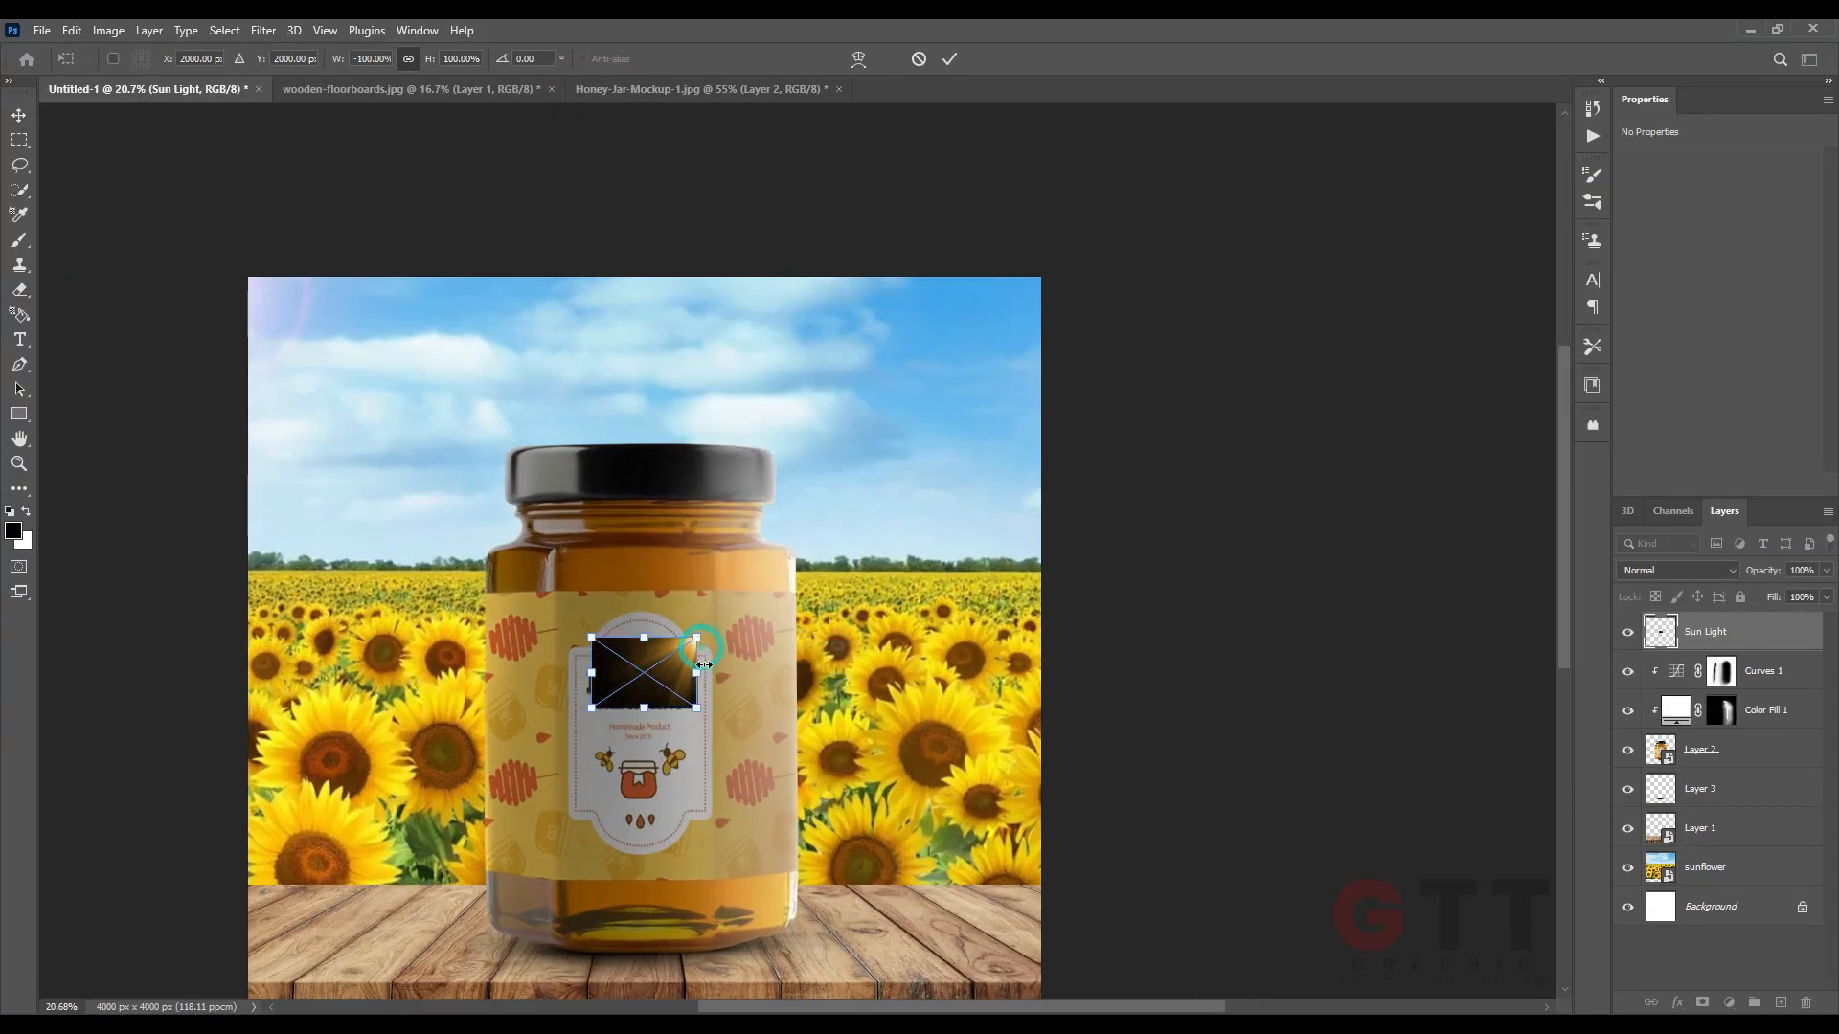
key("Return")
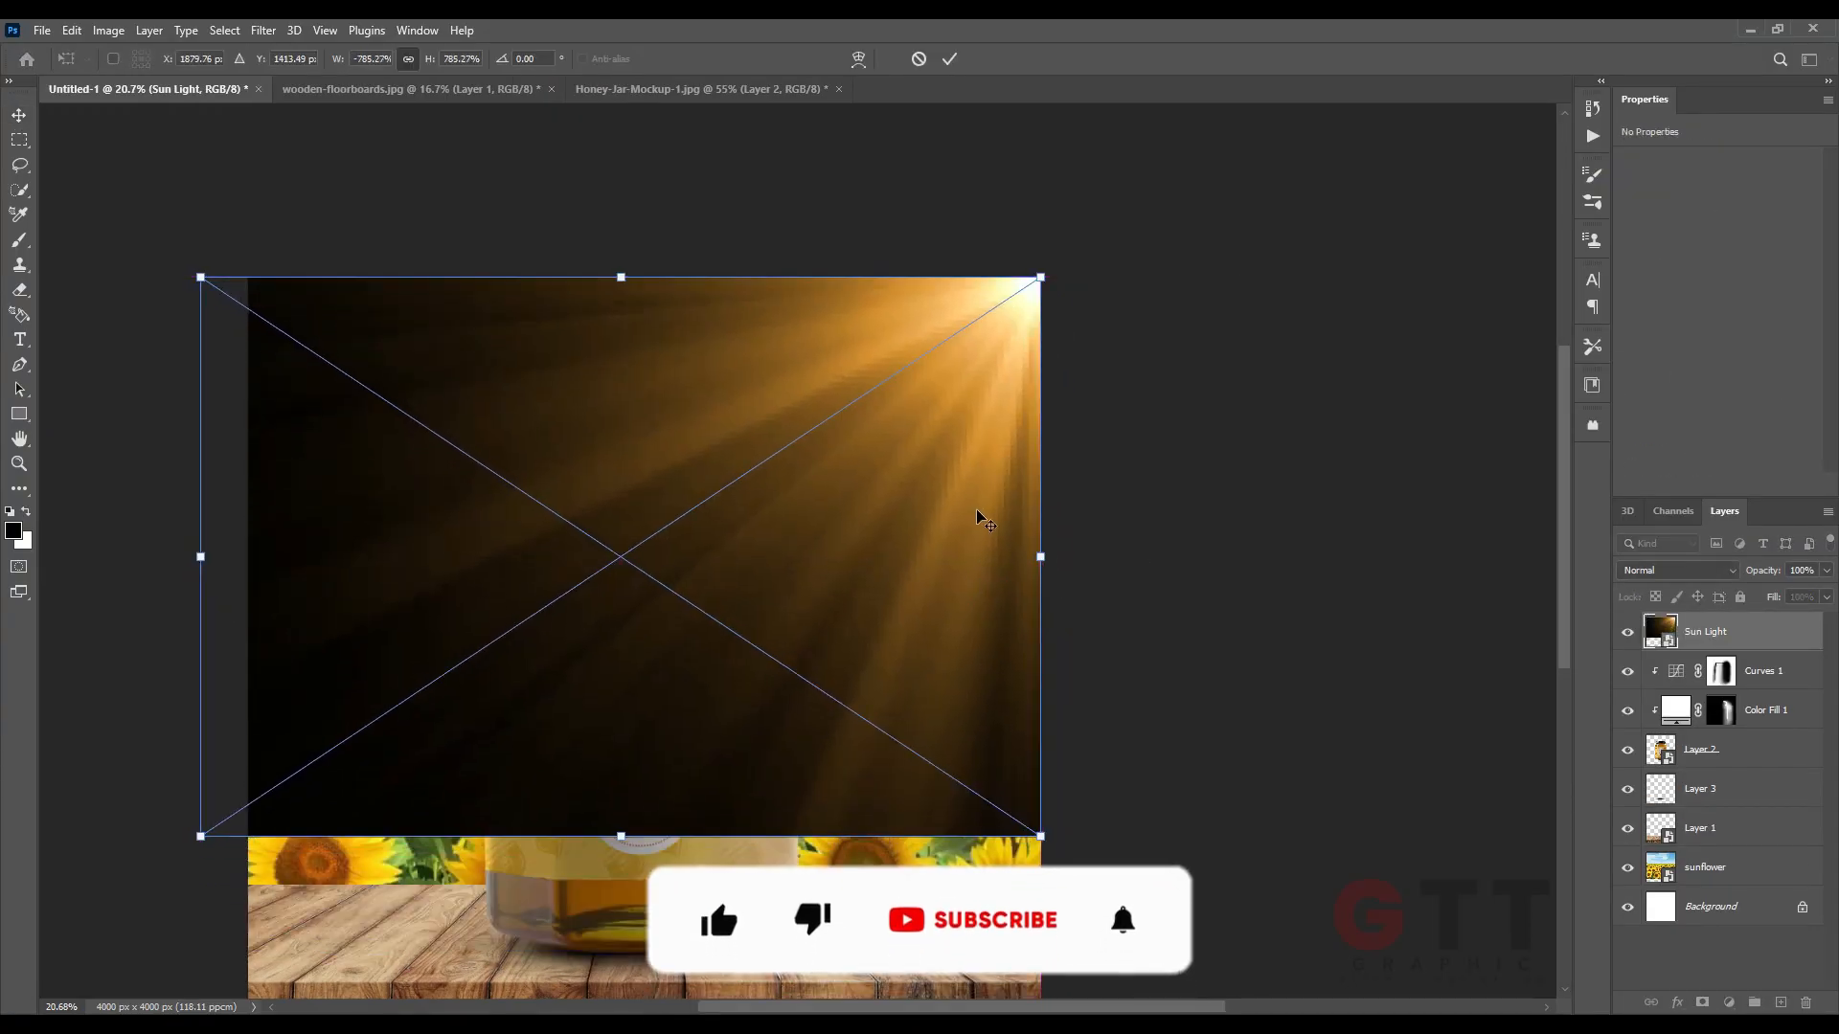
key("Return")
Set the Sun Light layer's blend mode to Screen and stretch it to cover the whole 4000 x 4000 px canvas.
left_click(1722, 571)
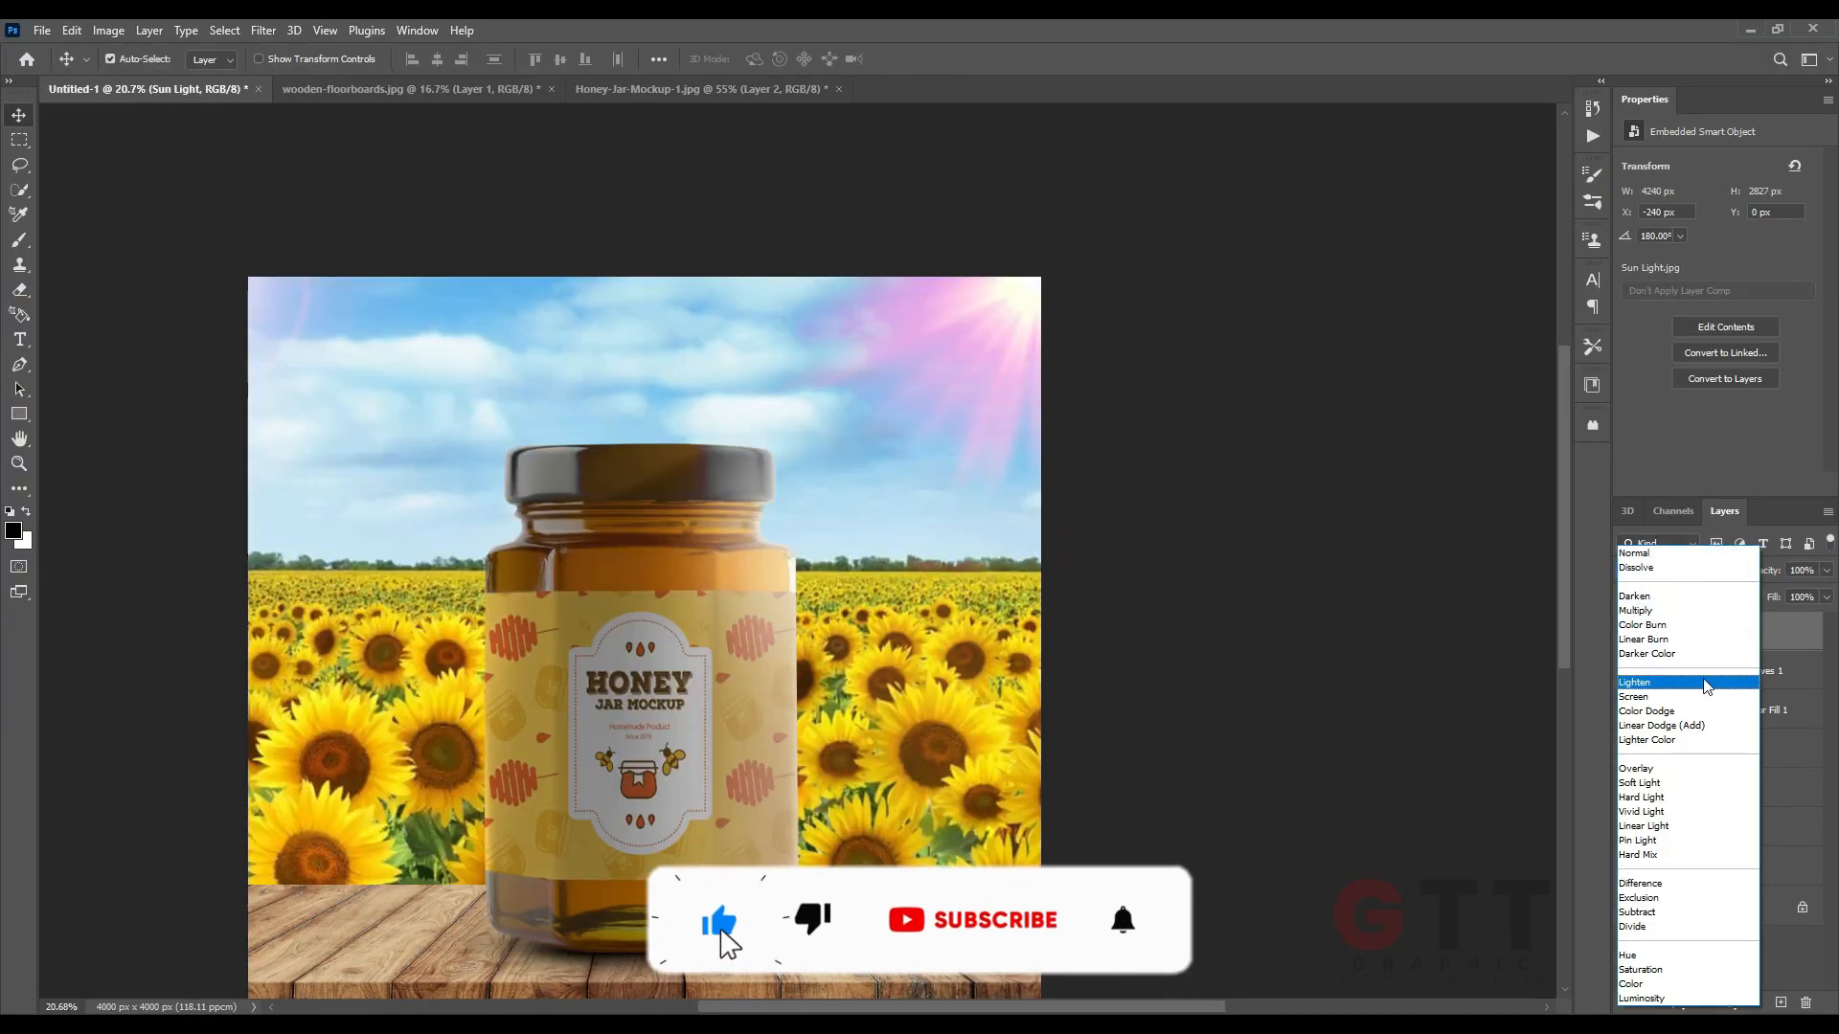
left_click(1705, 697)
key("ctrl+t")
left_click_drag(628, 900, 628, 986)
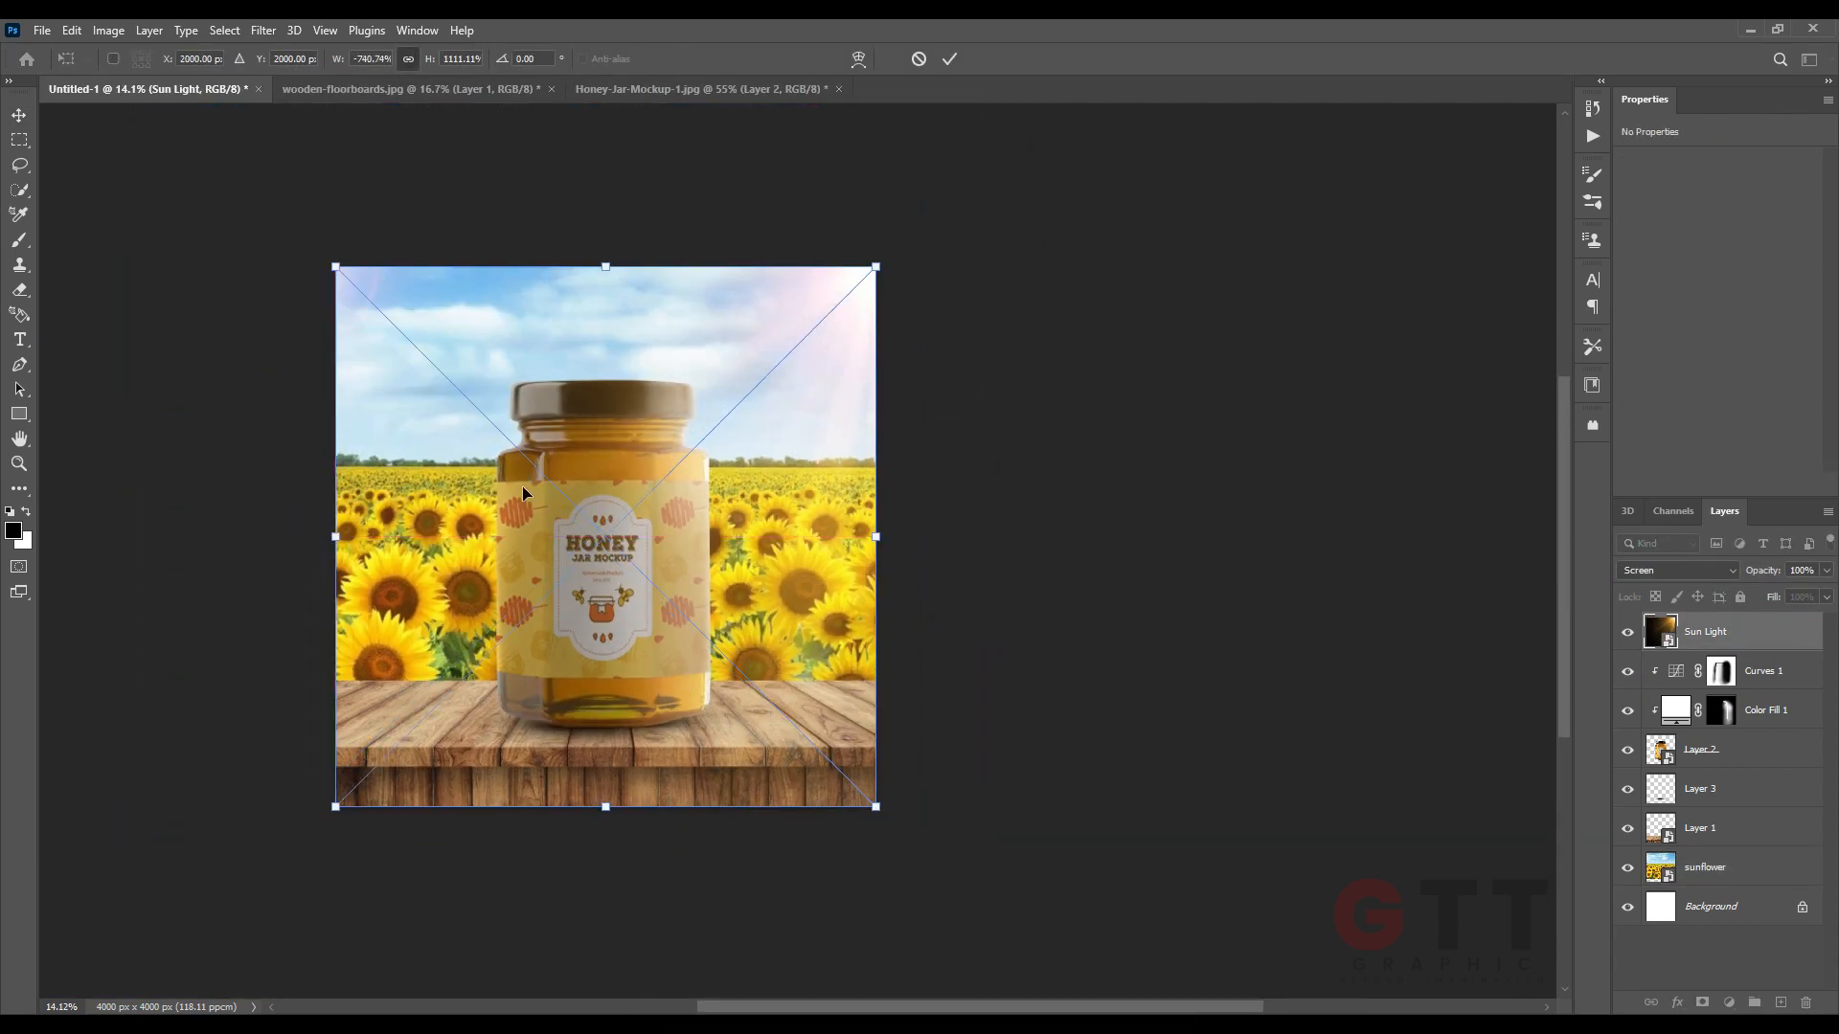
key("Return")
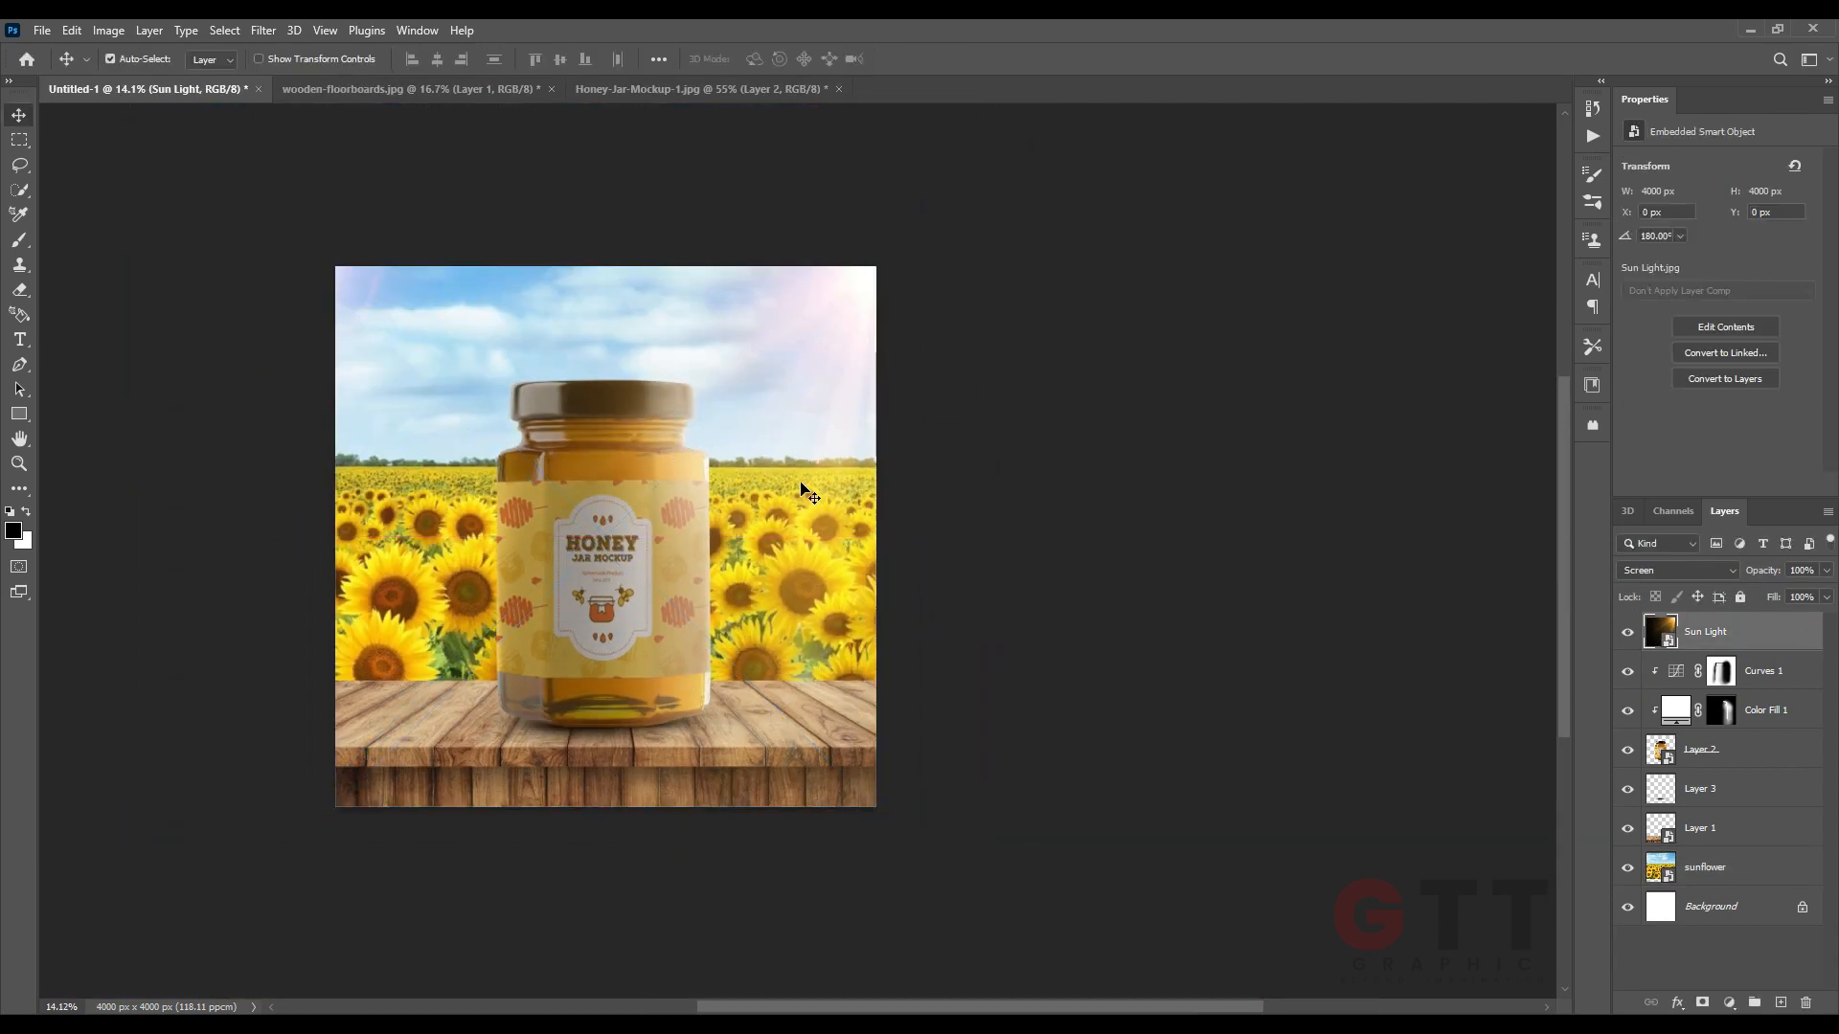
Lock the Sun Light layer and clip a darkening Curves adjustment to the wooden tabletop layer, lowering its white-point output to 126.
scroll(808, 746, "up", 4)
left_click(836, 661)
left_click_drag(829, 674, 910, 638)
scroll(906, 642, "up", 2)
left_click(1729, 1002)
left_click(1726, 759)
left_click(1664, 848, "alt")
left_click_drag(1805, 210, 1816, 282)
Paint black on the tabletop's Curves mask across the wood's upper surface around the jar with a 500 px soft brush.
scroll(631, 623, "up", 1)
left_click_drag(631, 623, 660, 658)
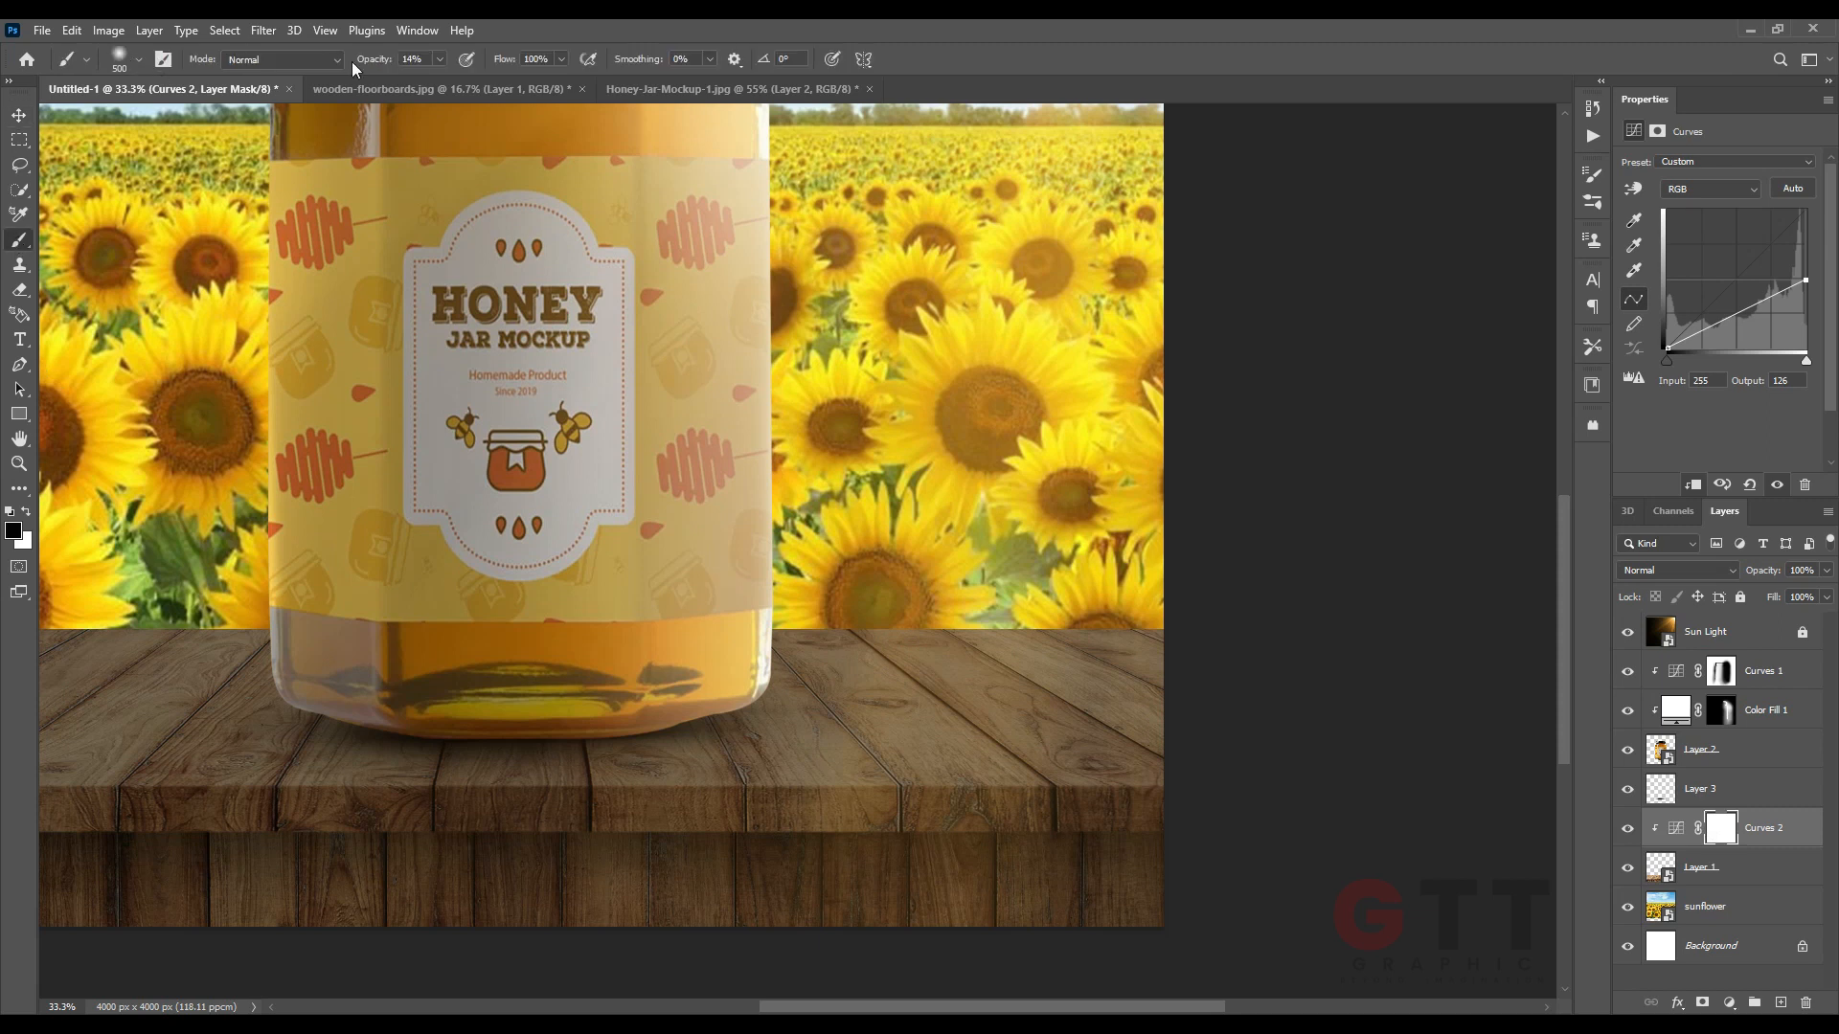
left_click_drag(370, 60, 460, 60)
left_click_drag(206, 611, 528, 556)
left_click_drag(987, 505, 651, 538)
left_click_drag(738, 579, 1113, 566)
left_click_drag(341, 565, 678, 566)
mouse_move(678, 566)
left_mouse_down()
mouse_move(110, 542)
mouse_move(203, 646)
left_mouse_up()
scroll(640, 551, "down", 1)
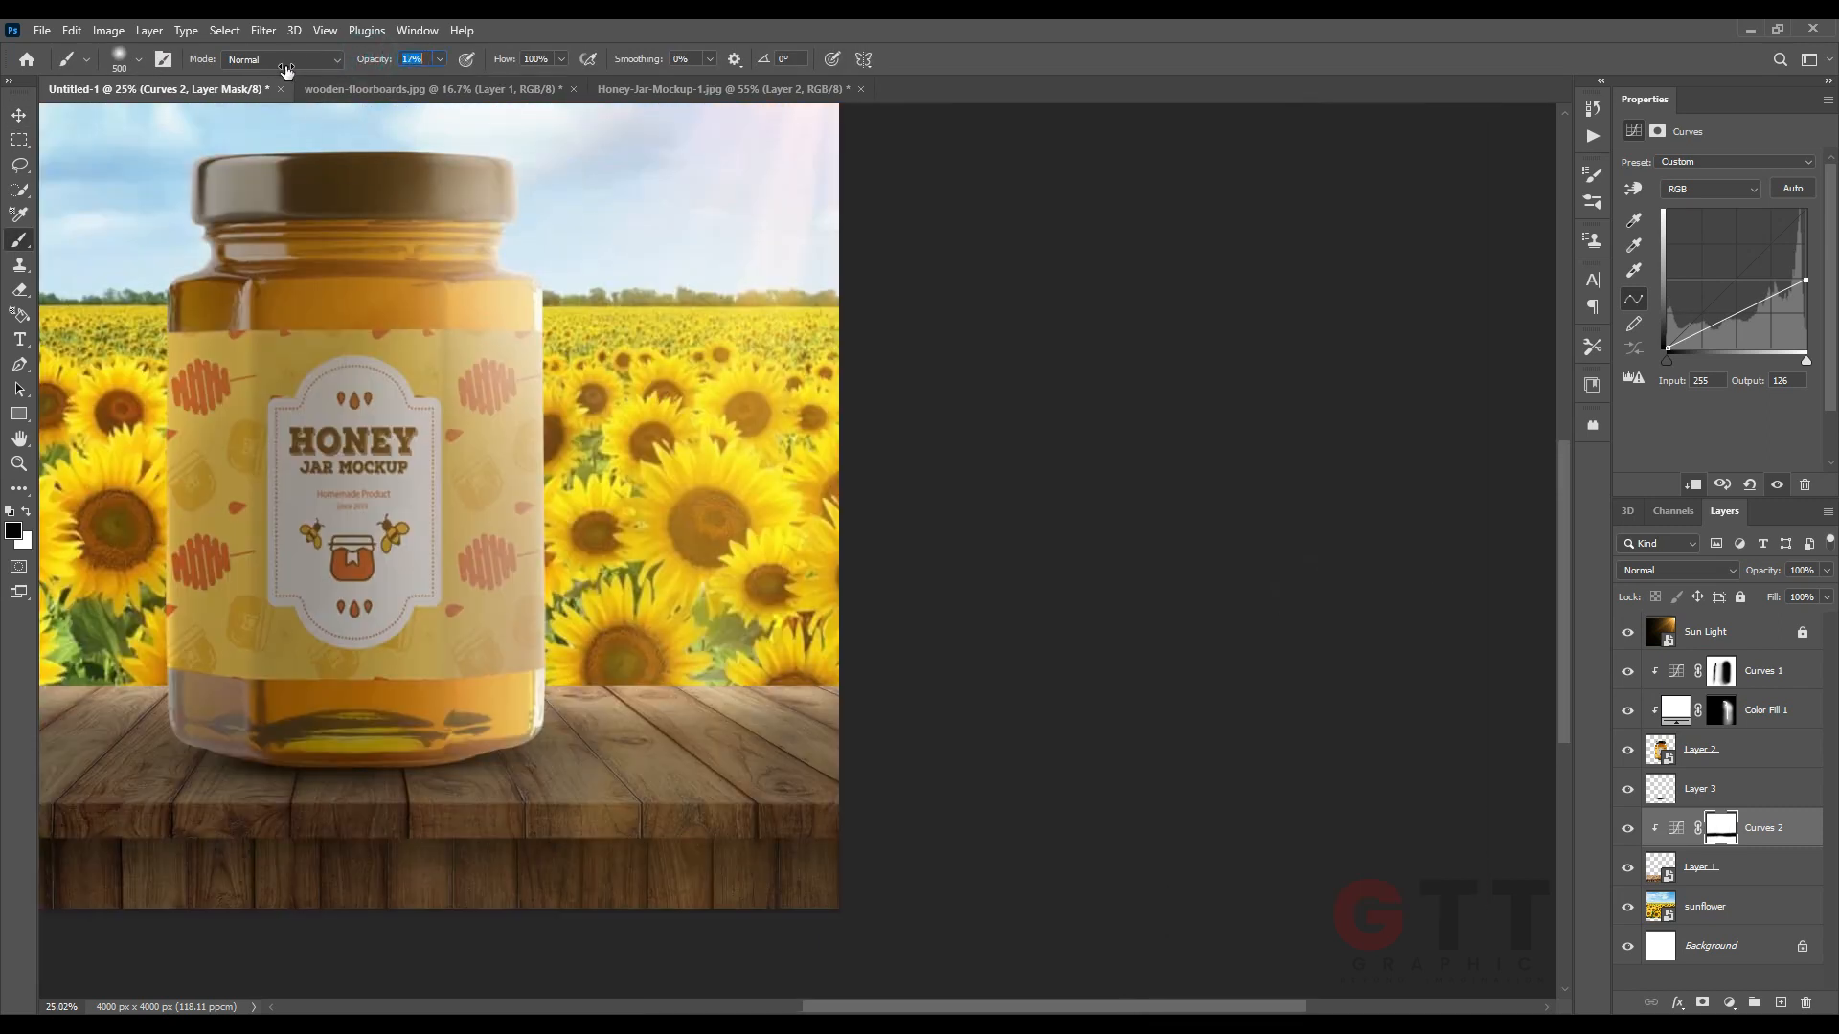
Brush more of the Curves darkening off the wood to the right of the jar with a larger brush at 12% opacity.
left_click_drag(547, 769, 615, 684)
scroll(616, 685, "up", 2)
key("bracketright")
key("bracketright")
key("bracketright")
key("bracketright")
key("bracketright")
left_click_drag(671, 618, 1010, 553)
left_click_drag(842, 617, 905, 620)
Blend the tabletop's lightened area to the left of the jar on the Curves mask with a 400 px brush at 12% opacity.
key("bracketleft")
key("bracketleft")
key("bracketleft")
key("bracketleft")
key("bracketleft")
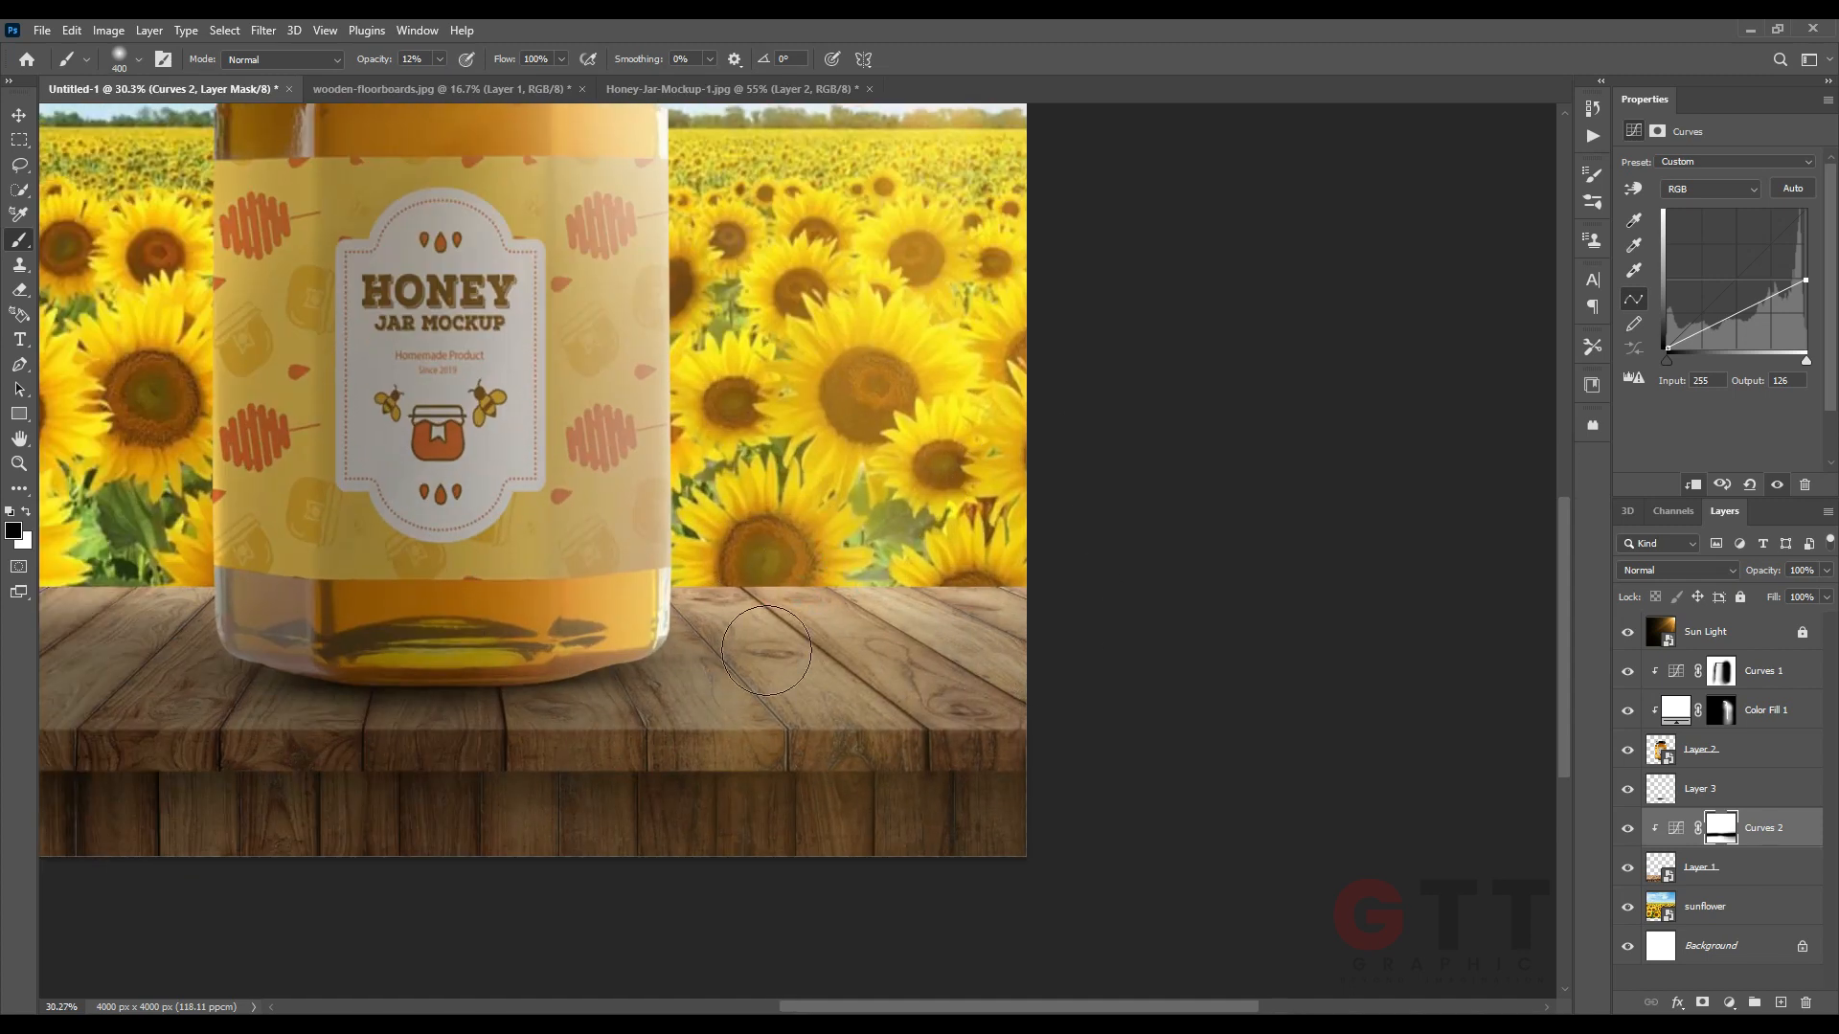
left_click_drag(298, 673, 675, 656)
left_click_drag(601, 553, 251, 643)
left_click_drag(520, 537, 537, 529)
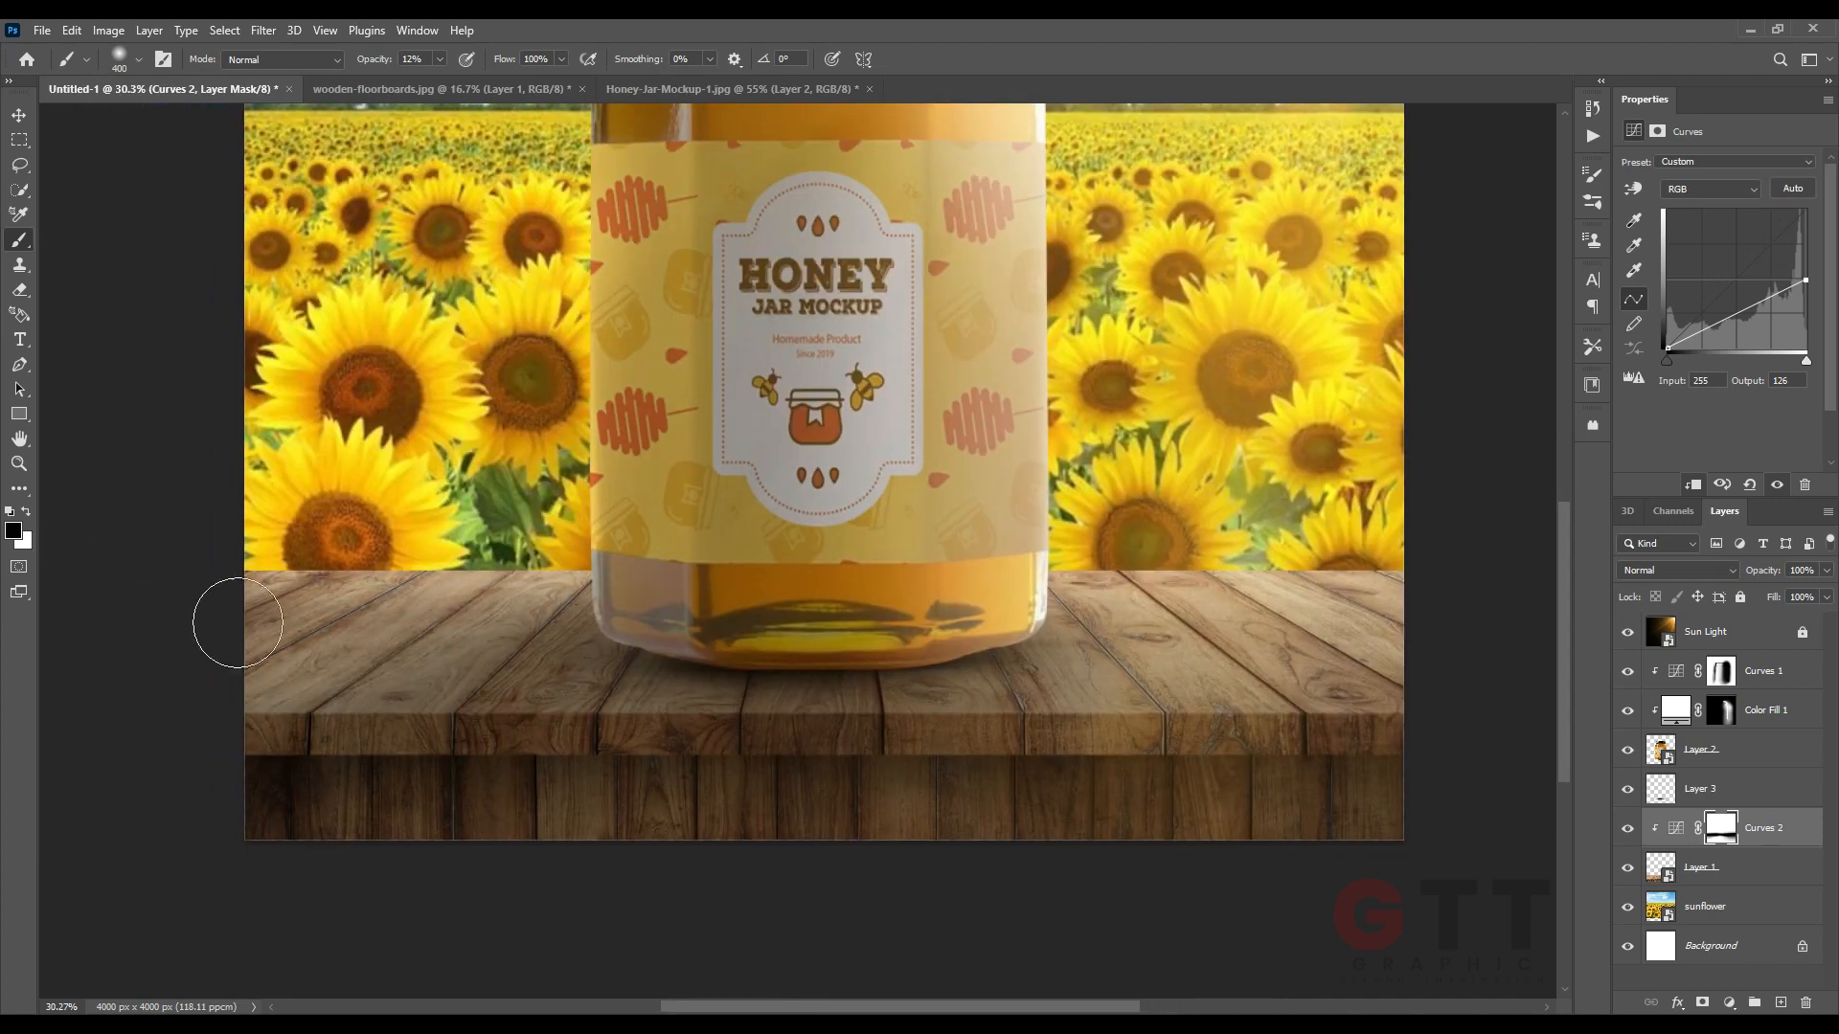
scroll(538, 643, "down", 8)
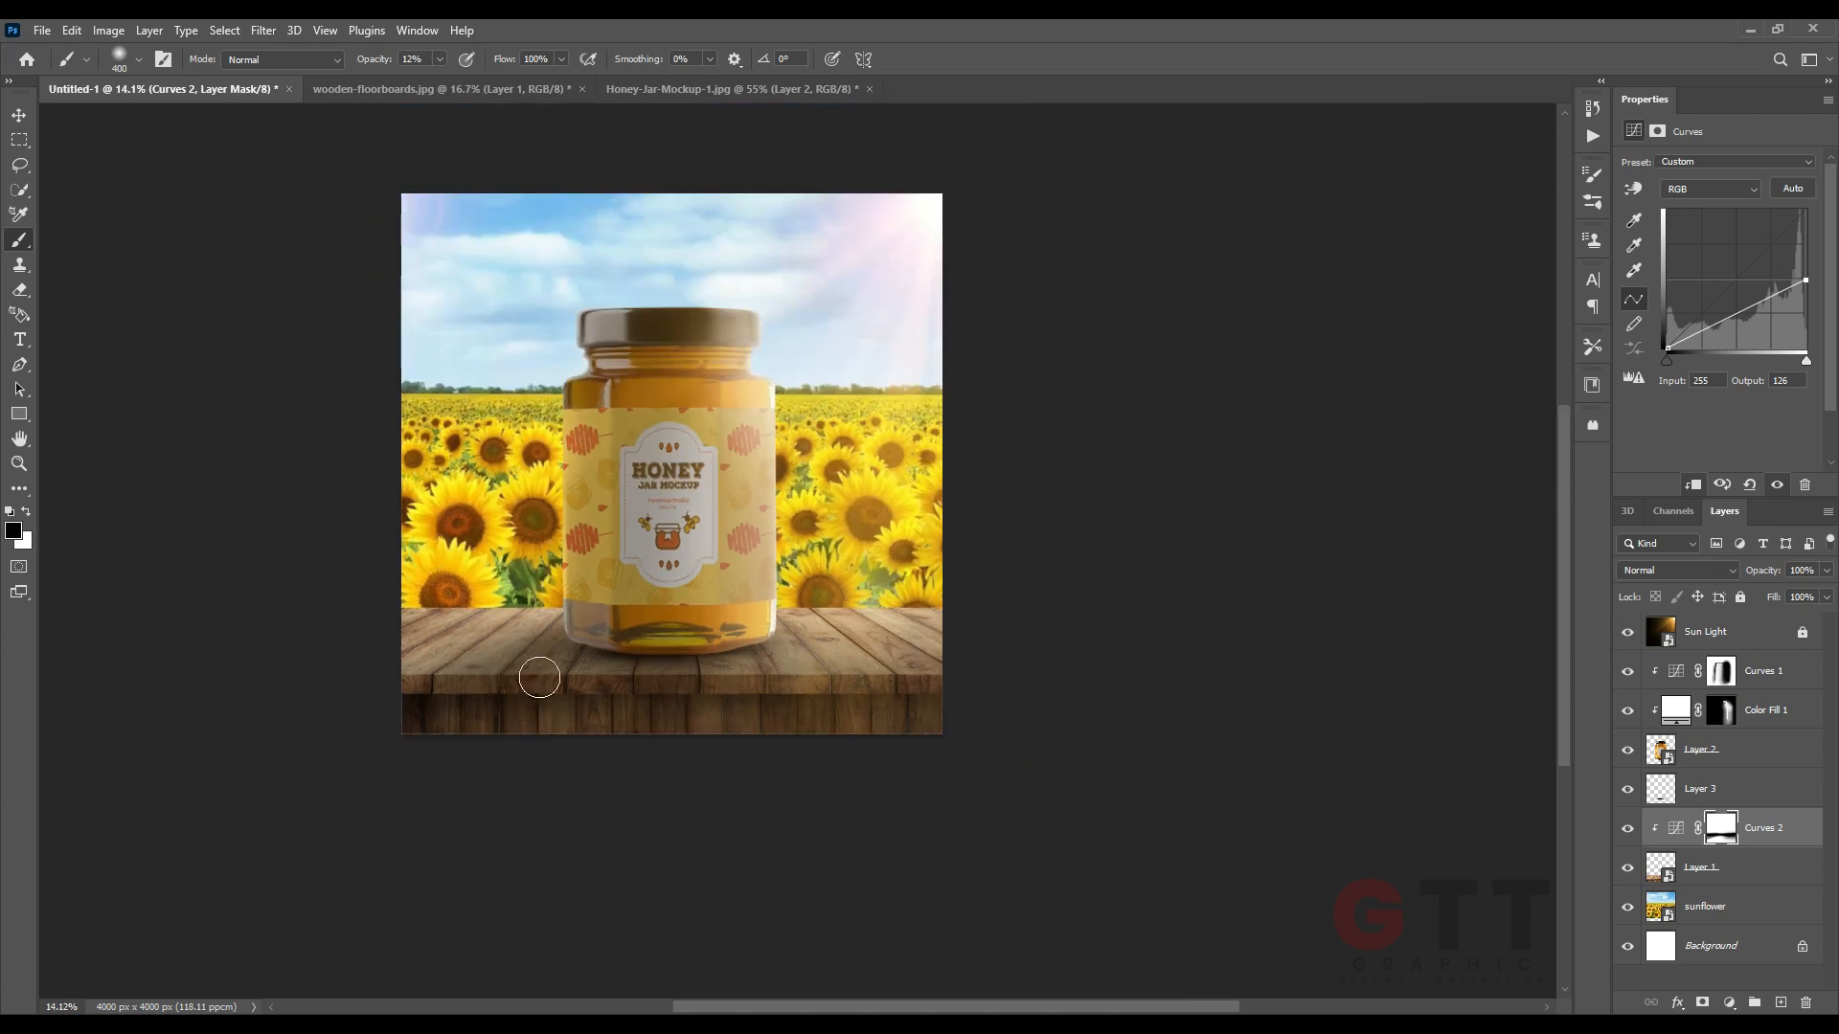
Darken the tabletop's Curves adjustment further by lowering its white-point output to 75.
scroll(542, 678, "up", 4)
left_click_drag(1807, 284, 1811, 305)
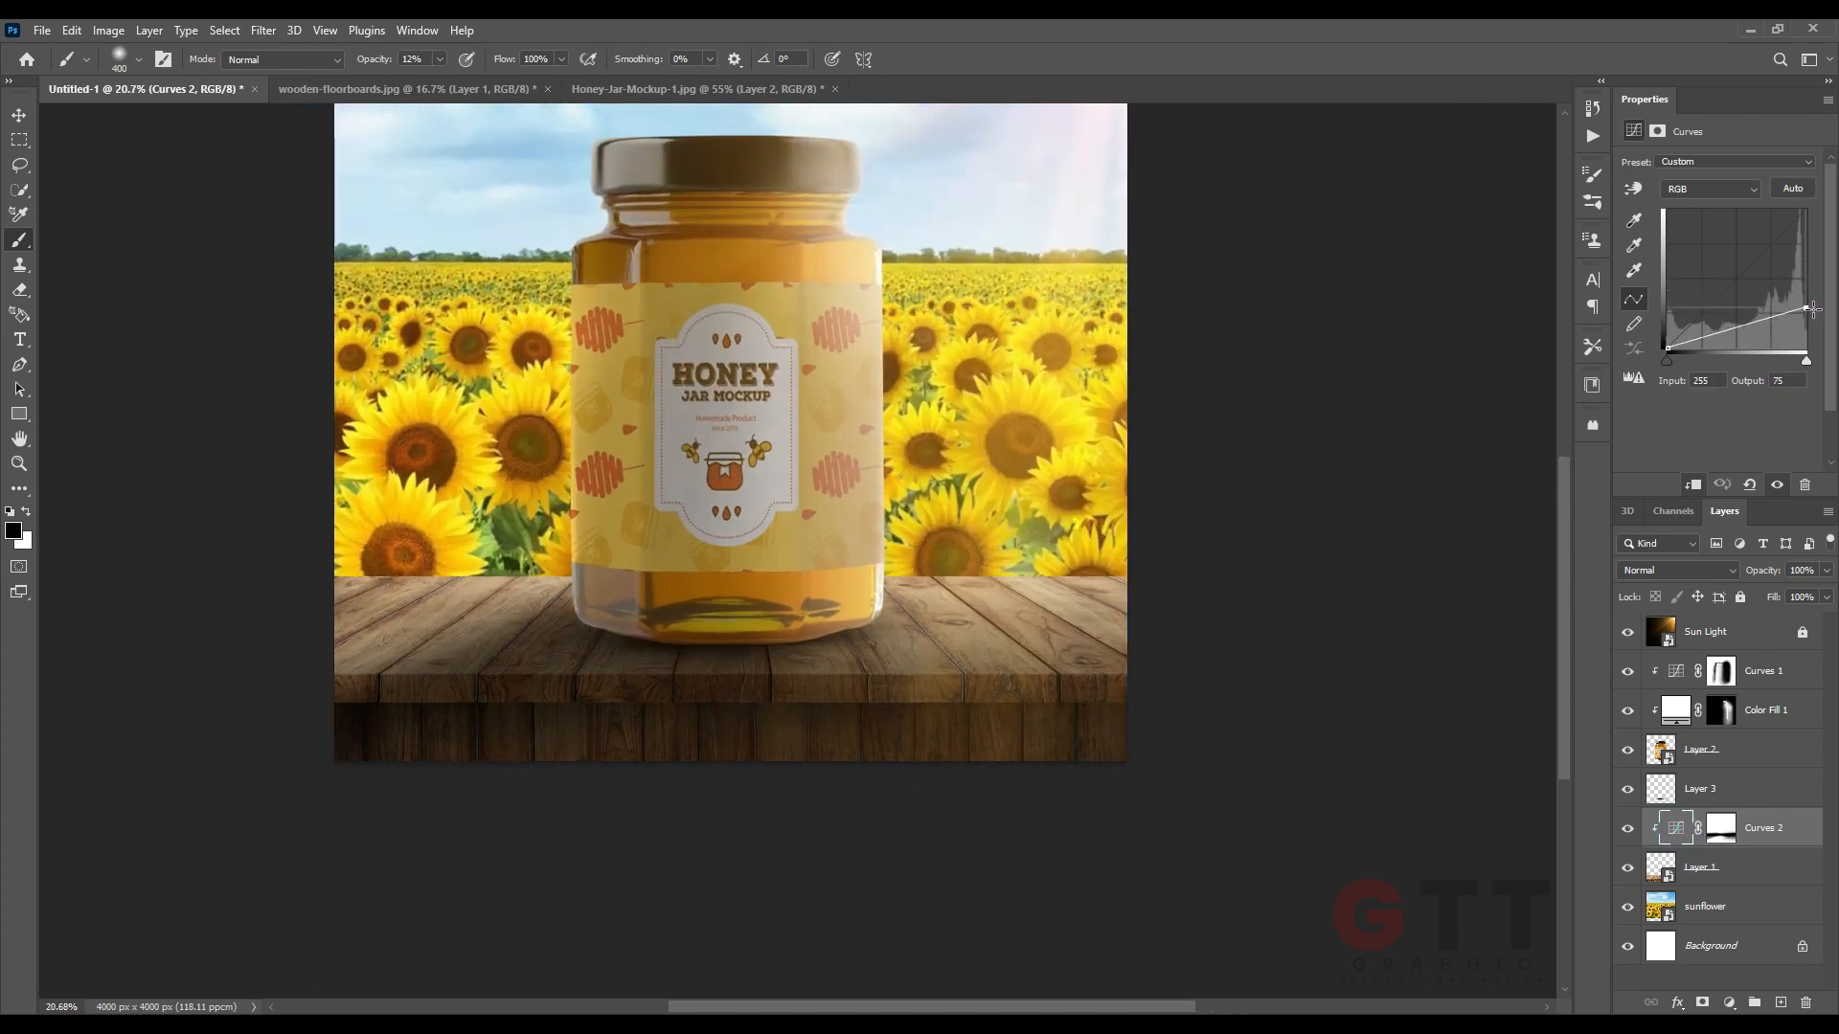
scroll(991, 613, "up", 5)
Highlight the tabletop's front edge with straight black strokes on the Curves mask, using a 70 px brush at up to 40% opacity.
left_click(1721, 828)
scroll(1288, 771, "up", 1)
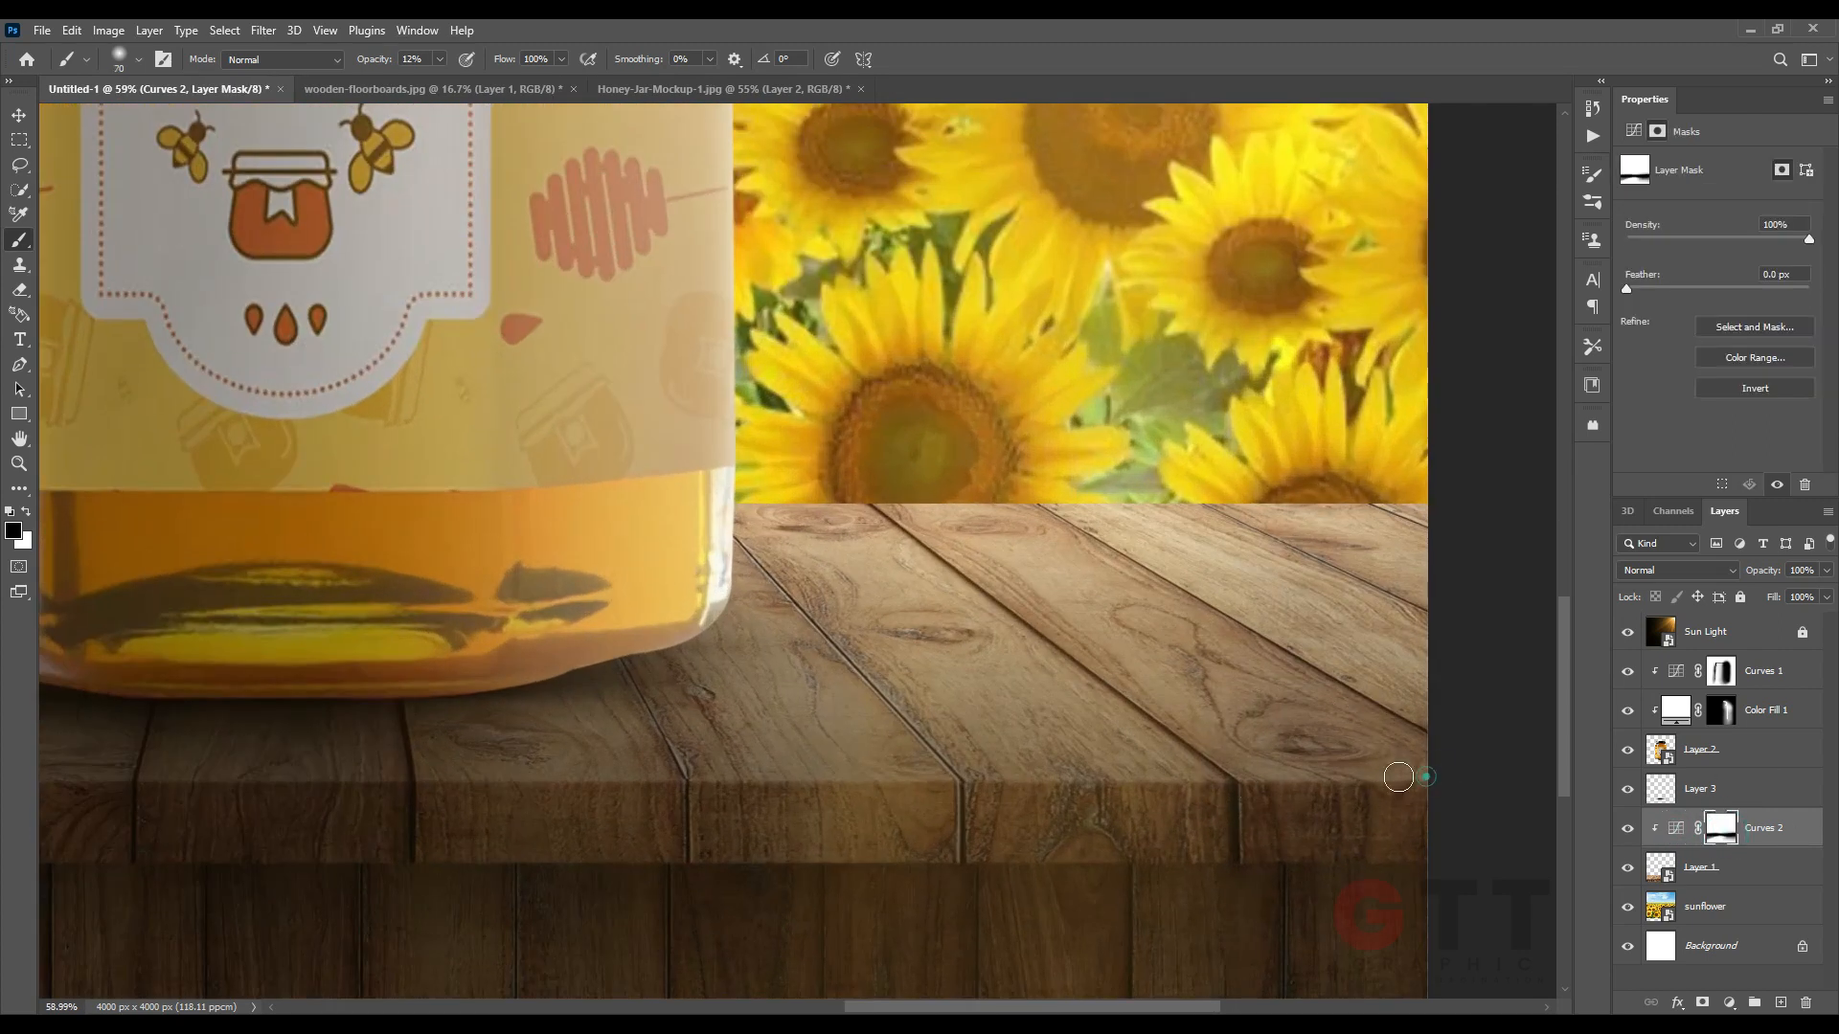
left_click(1435, 777)
left_click_drag(330, 774, 1523, 759)
left_click(359, 759, "shift")
scroll(743, 784, "down", 9)
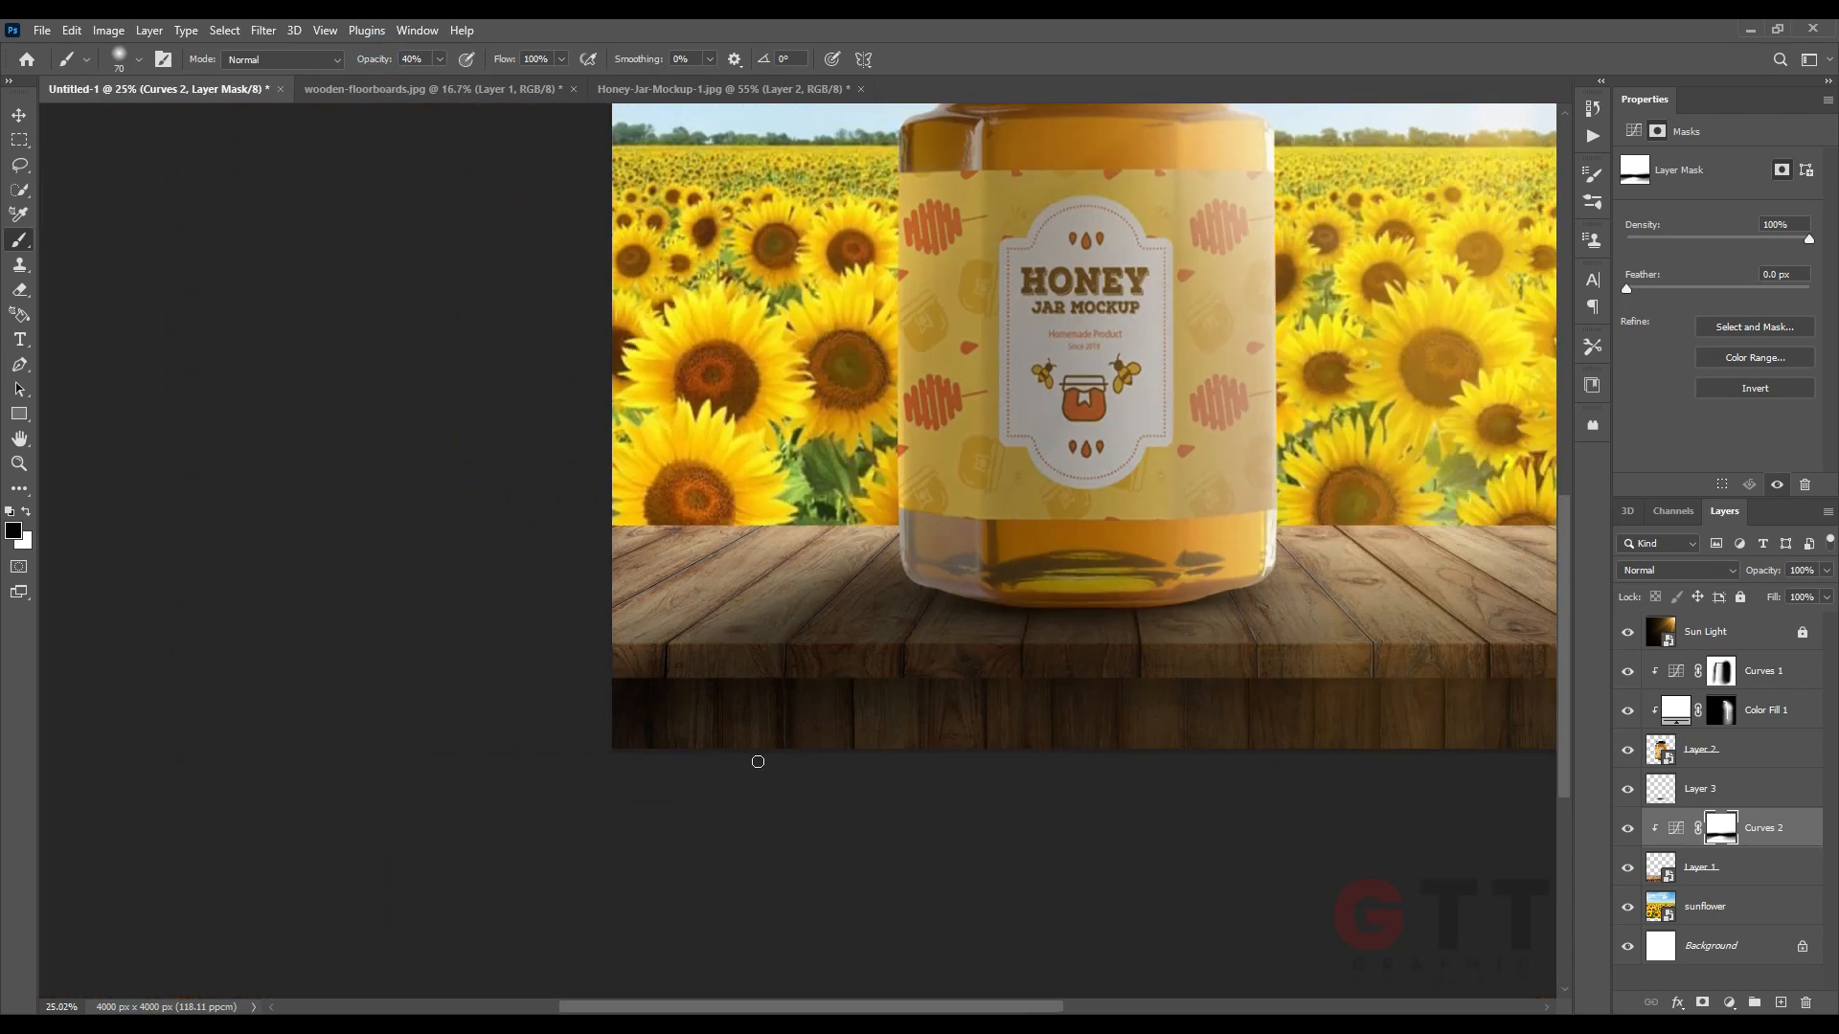
left_click_drag(1031, 679, 817, 717)
Soften the lighting transition near the tabletop's front edge on the Curves mask with larger brush strokes at 13% opacity.
left_click_drag(368, 58, 343, 64)
scroll(893, 690, "down", 4)
left_click_drag(1024, 669, 788, 726)
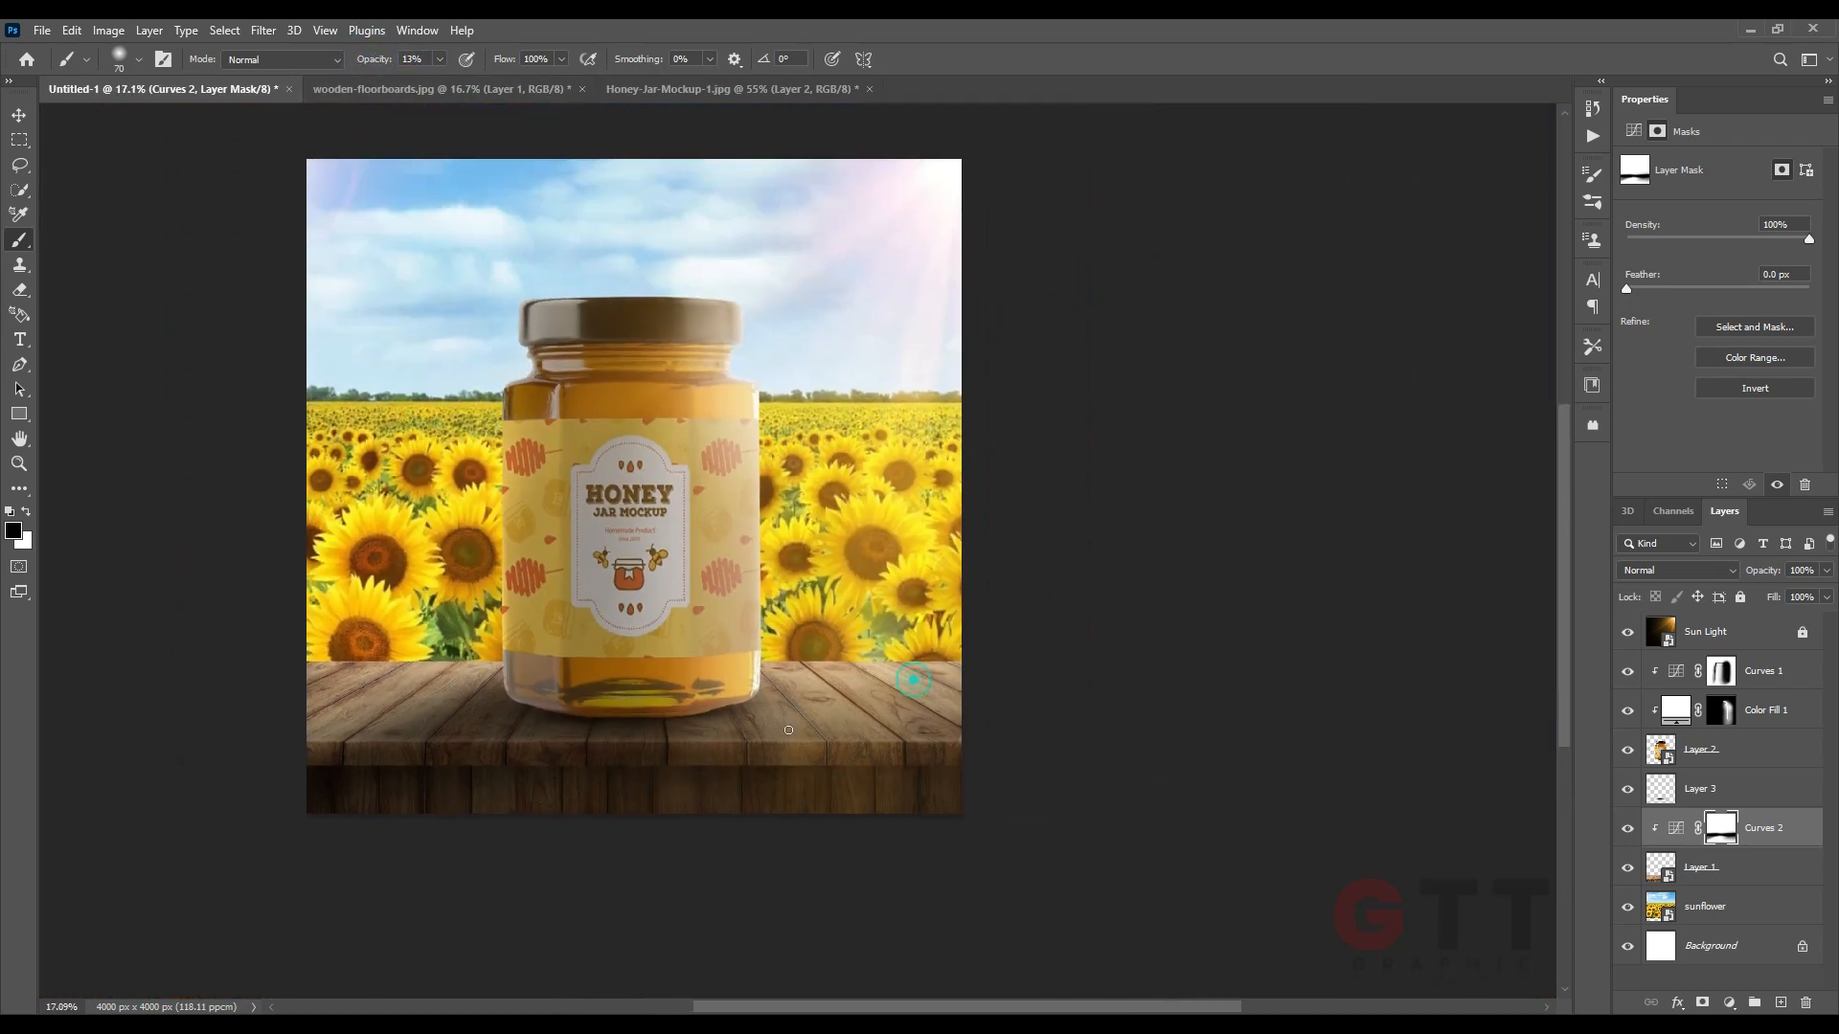
scroll(814, 772, "up", 10)
left_click_drag(876, 685, 790, 742)
key("]")
scroll(789, 552, "down", 8)
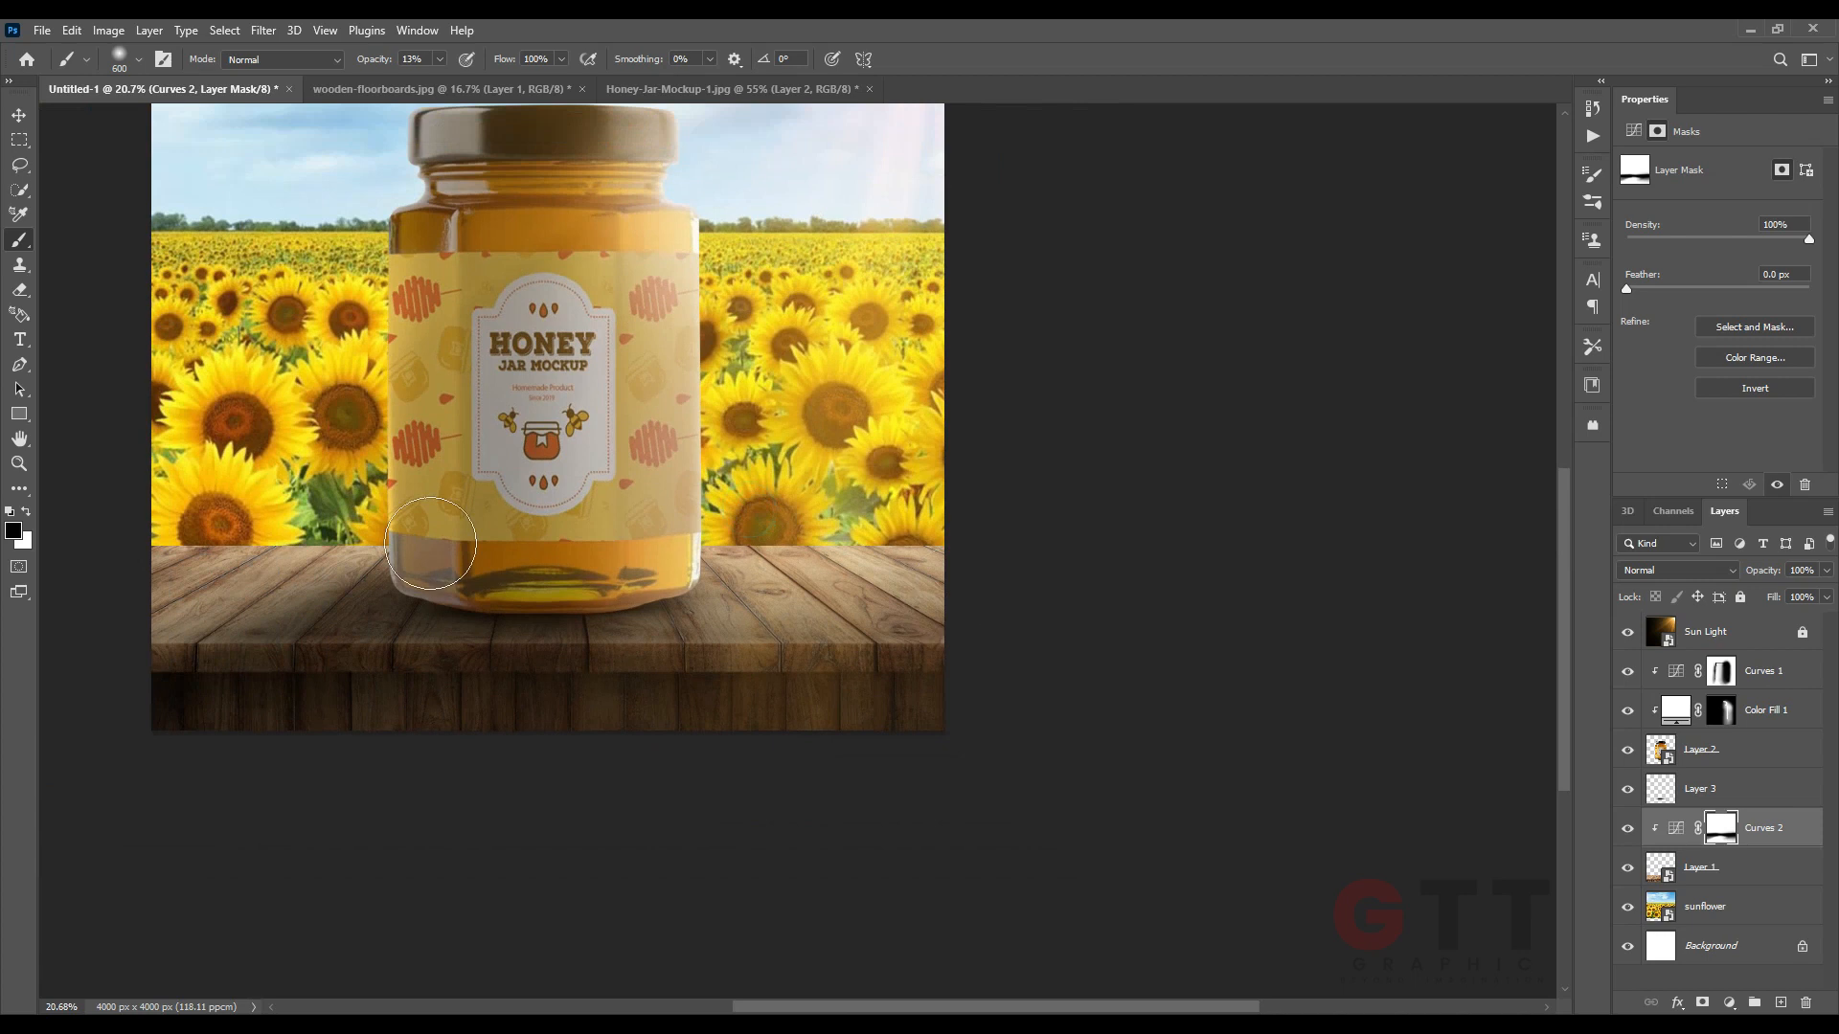
left_click_drag(944, 595, 1301, 617)
Add a white Solid Color fill clipped directly above the wooden tabletop layer and invert its mask to black.
left_click(1722, 866)
left_click(1728, 1003)
left_click(1737, 663)
left_click(943, 423)
left_click(1377, 414)
key("ctrl+i")
Brush faint white highlights onto the tabletop beside the jar at 13% brush opacity and reduce the fill layer to 68% opacity.
scroll(1130, 581, "up", 7)
left_click_drag(1149, 536, 924, 613)
key("x")
mouse_move(1158, 586)
left_mouse_down()
mouse_move(854, 591)
mouse_move(975, 627)
mouse_move(1373, 618)
left_mouse_up()
mouse_move(244, 579)
left_mouse_down()
mouse_move(644, 572)
mouse_move(125, 756)
left_mouse_up()
scroll(792, 778, "down", 12)
scroll(896, 737, "up", 4)
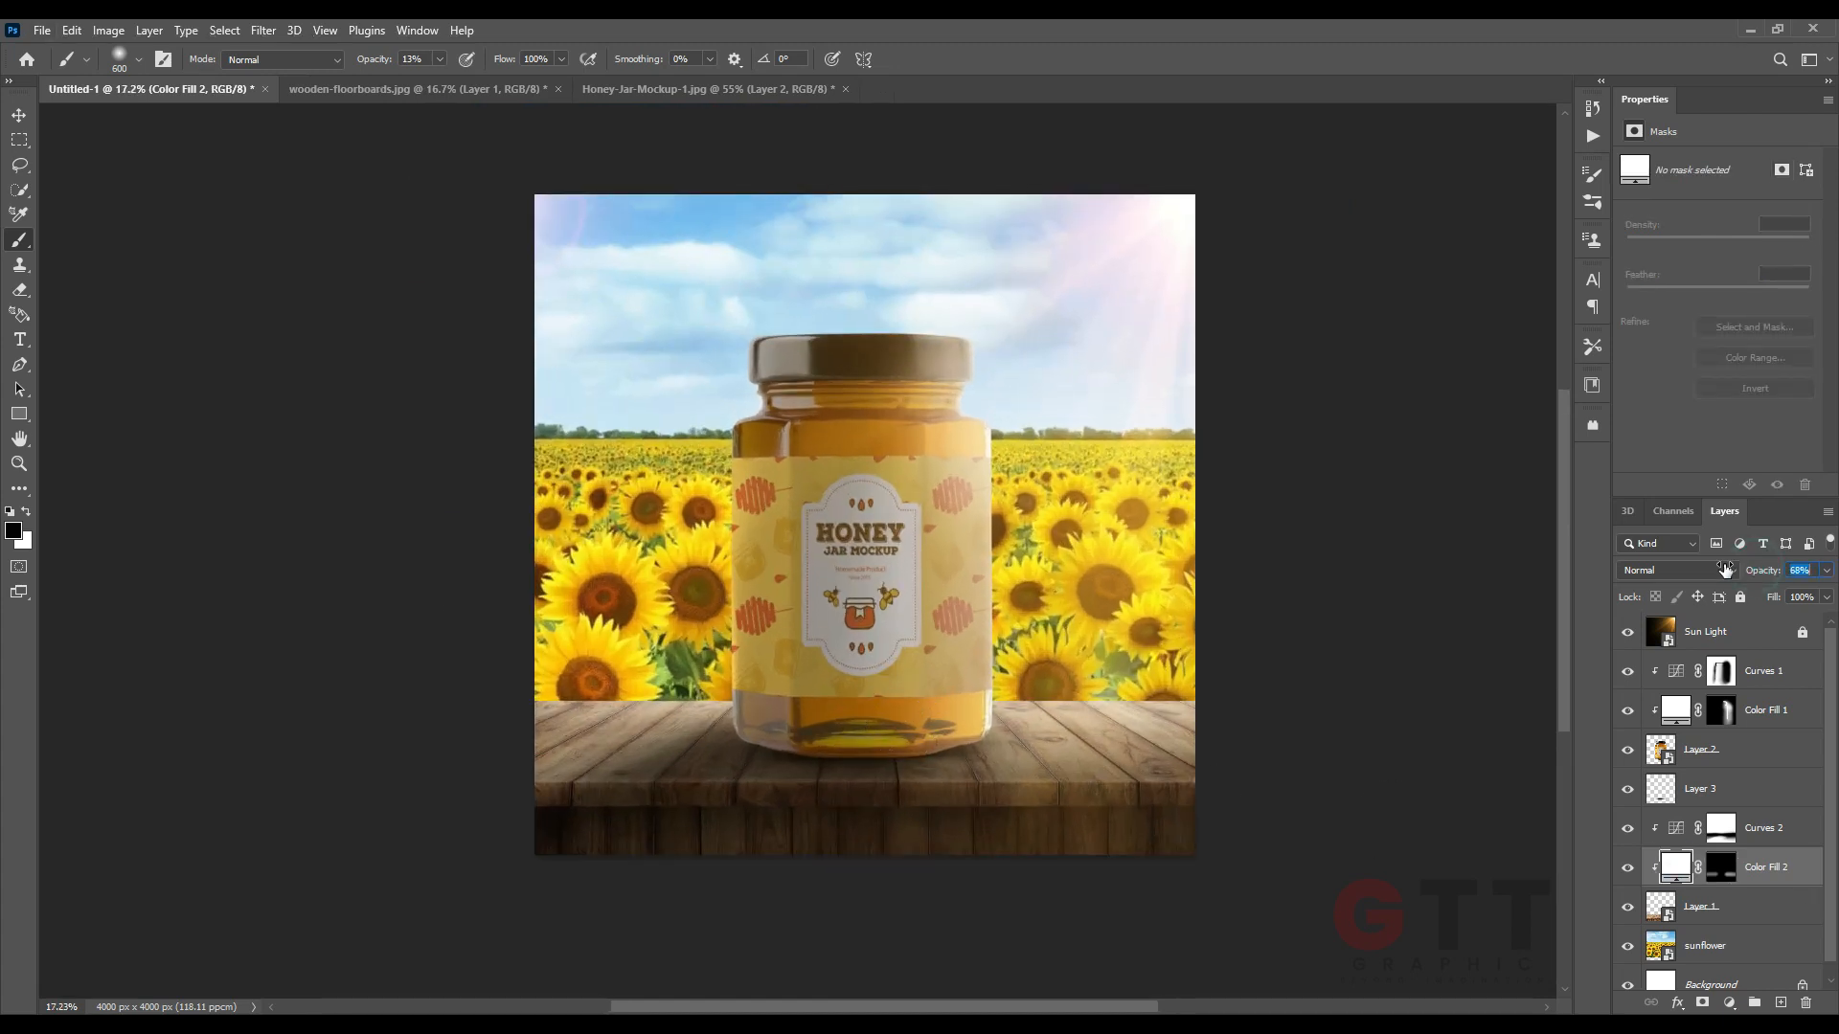
Start an Iris Blur on the sunflower layer and shape its ellipse wide and flat over the lower flowers.
key("v")
left_click(217, 259)
left_click(588, 515)
left_click_drag(520, 404, 454, 430)
left_click(263, 31)
mouse_move(416, 294)
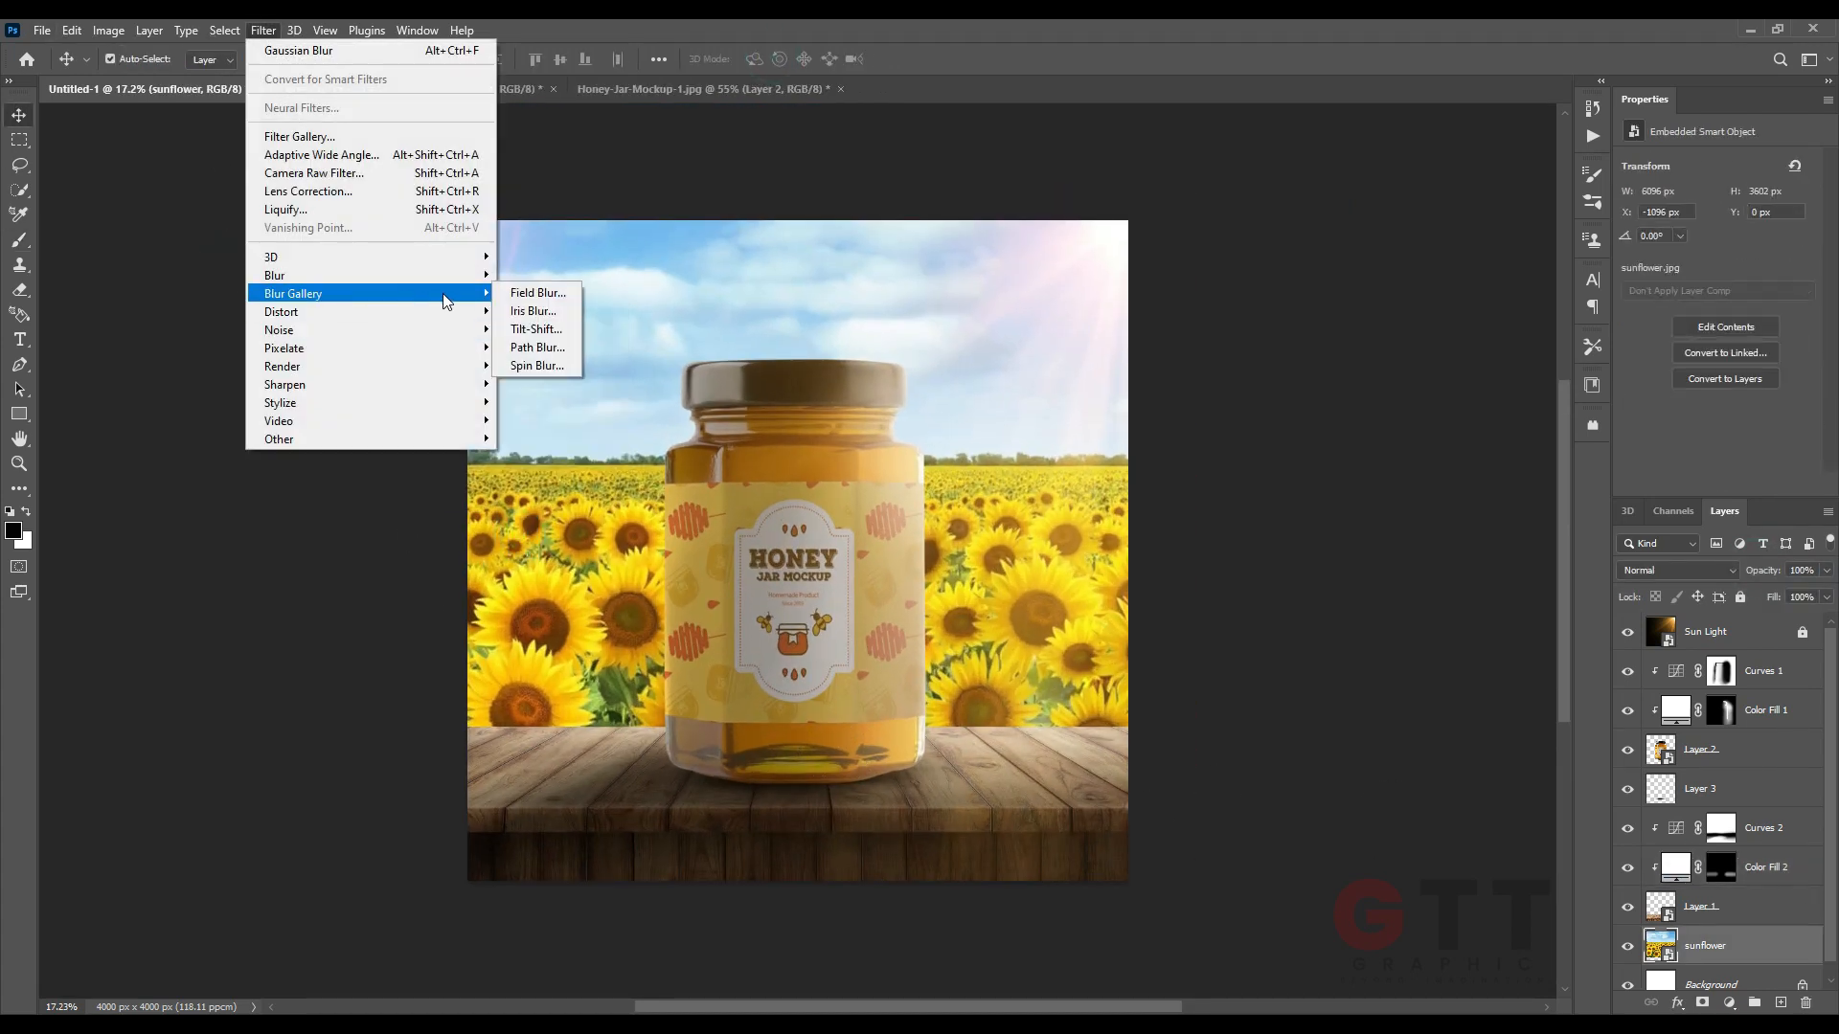
left_click(533, 310)
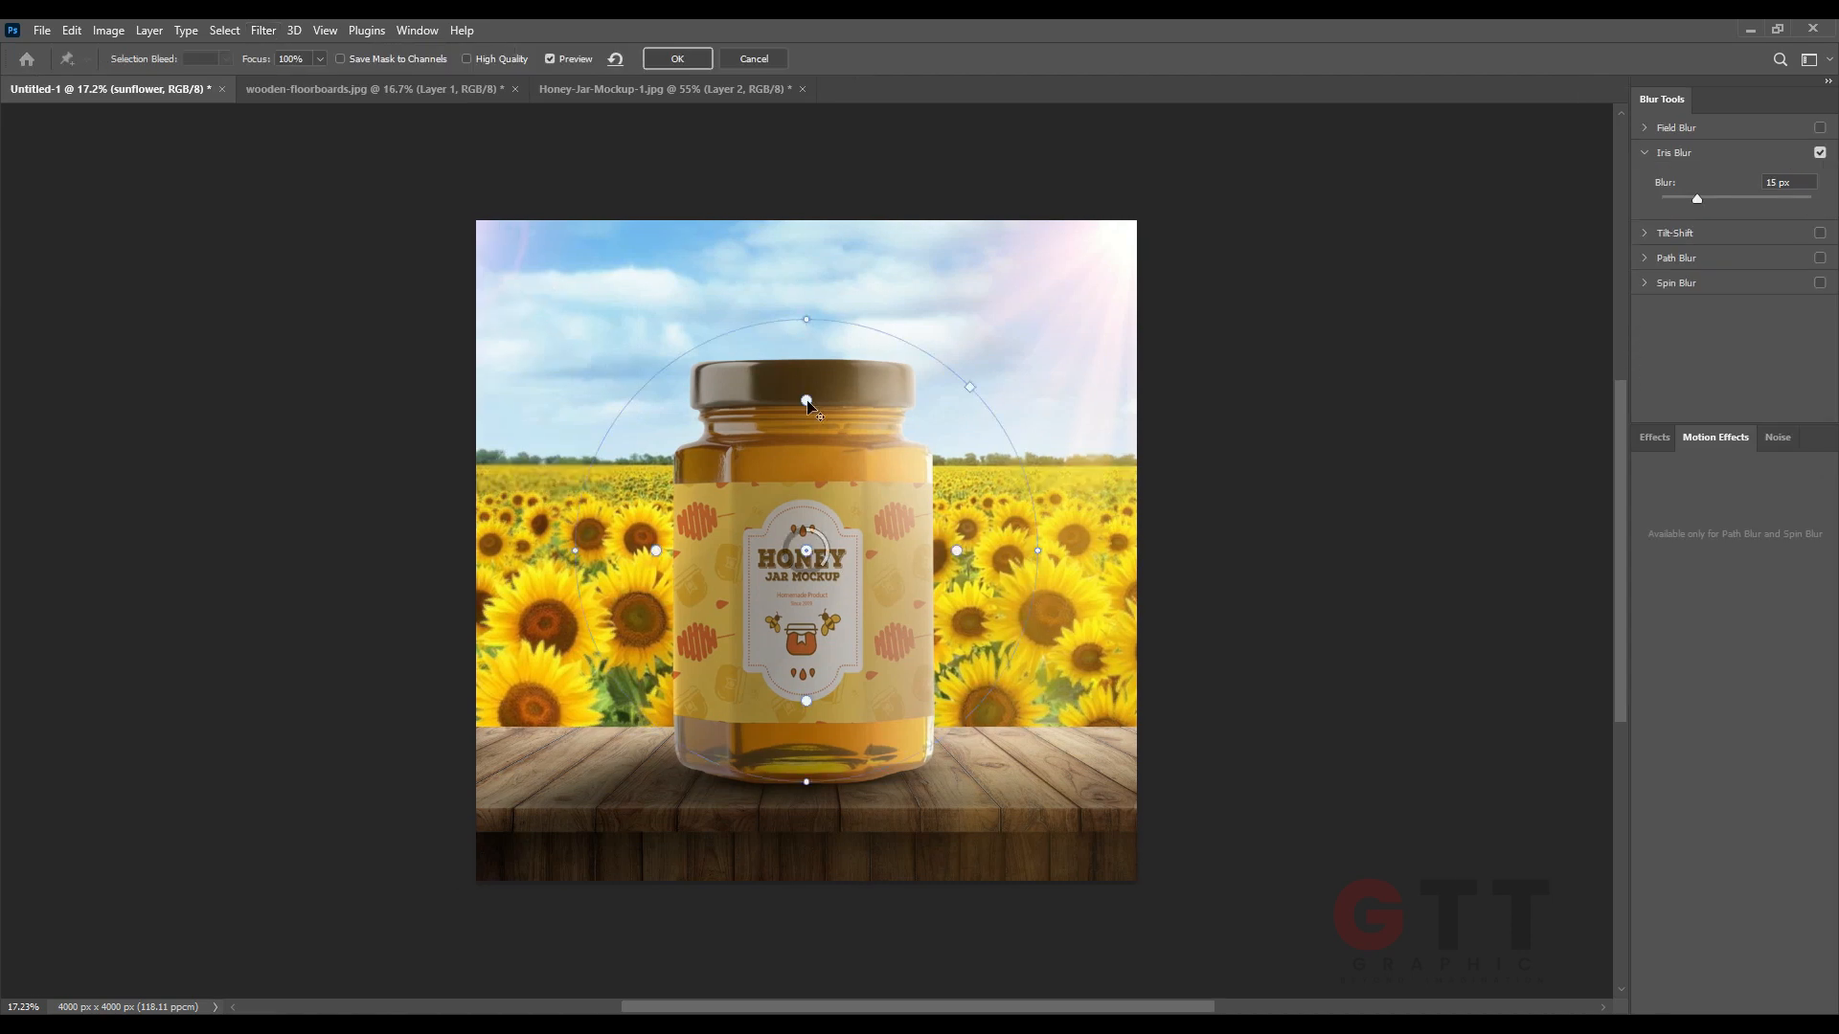
left_click_drag(801, 789, 805, 625)
left_click_drag(871, 586, 1044, 680)
left_click_drag(891, 686, 952, 689)
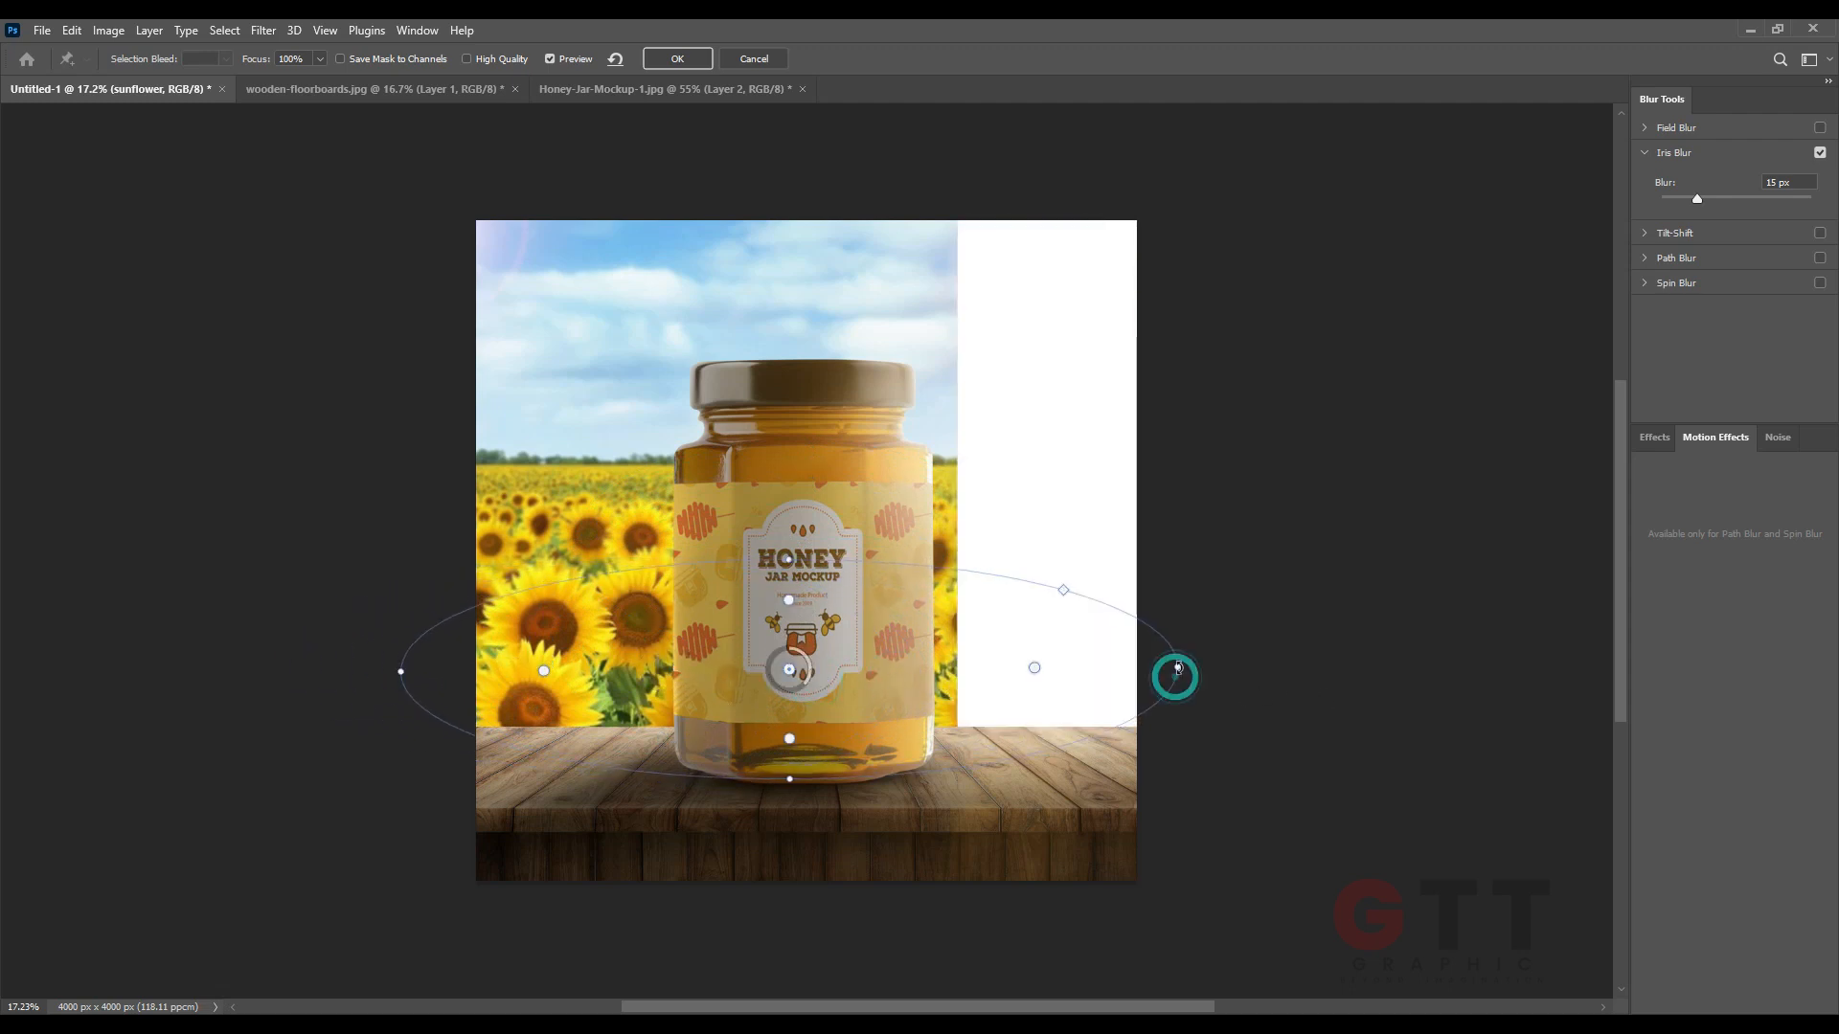
Level the blur ellipse, widen its sharp zone, strengthen the blur and apply it to the sunflower layer.
mouse_move(787, 555)
left_mouse_down()
mouse_move(786, 528)
mouse_move(795, 574)
left_mouse_up()
left_click_drag(788, 694, 795, 692)
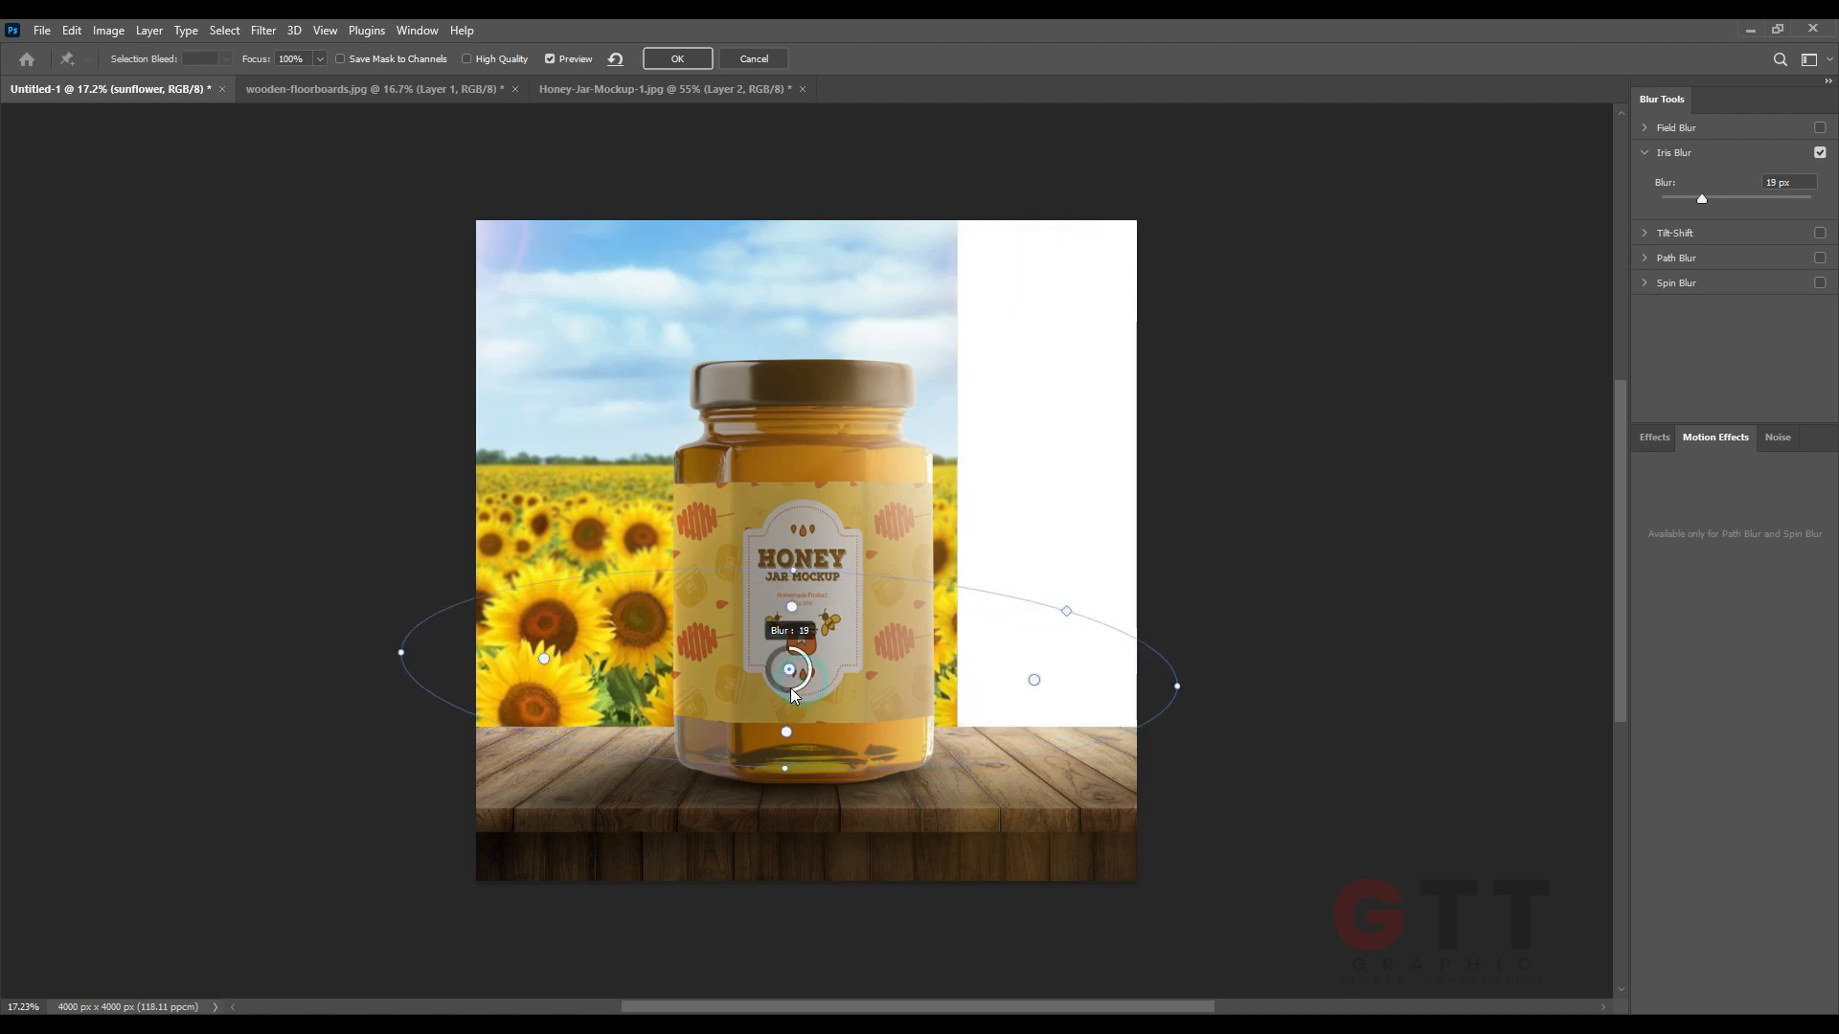
left_click_drag(1186, 686, 1187, 672)
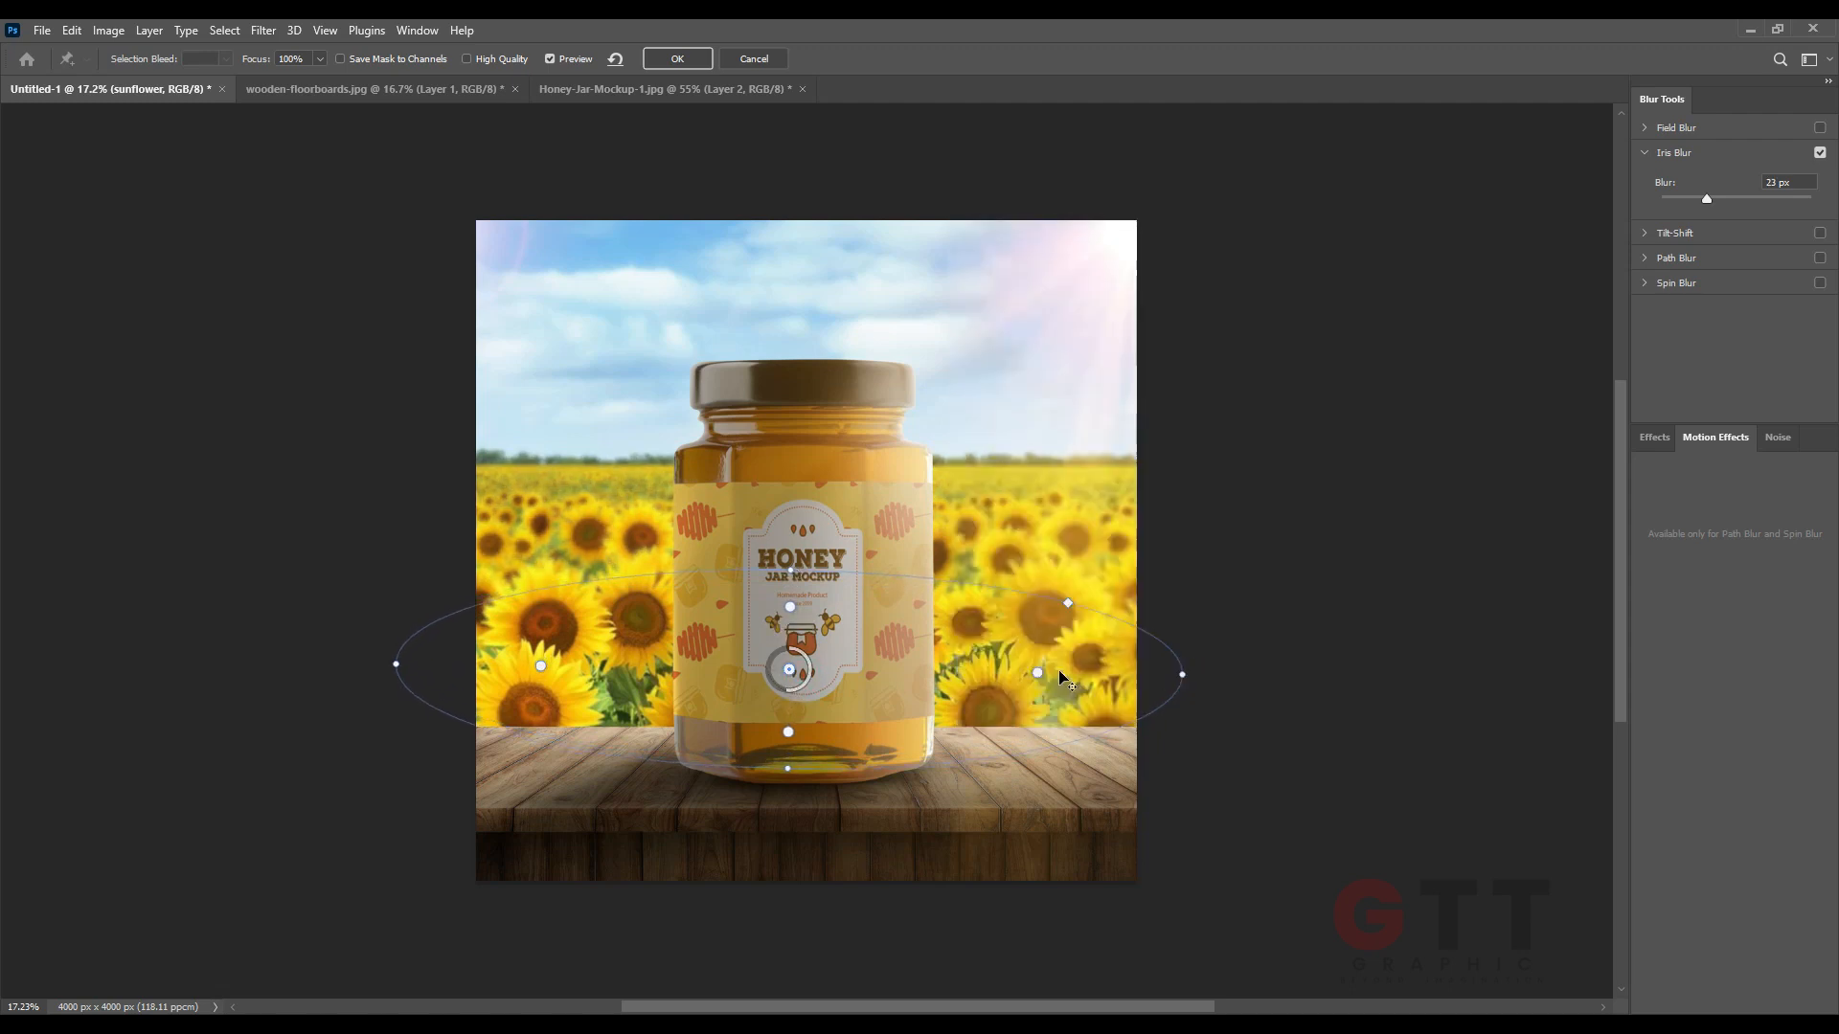
left_click_drag(1034, 677, 1092, 676)
left_click_drag(791, 696, 803, 697)
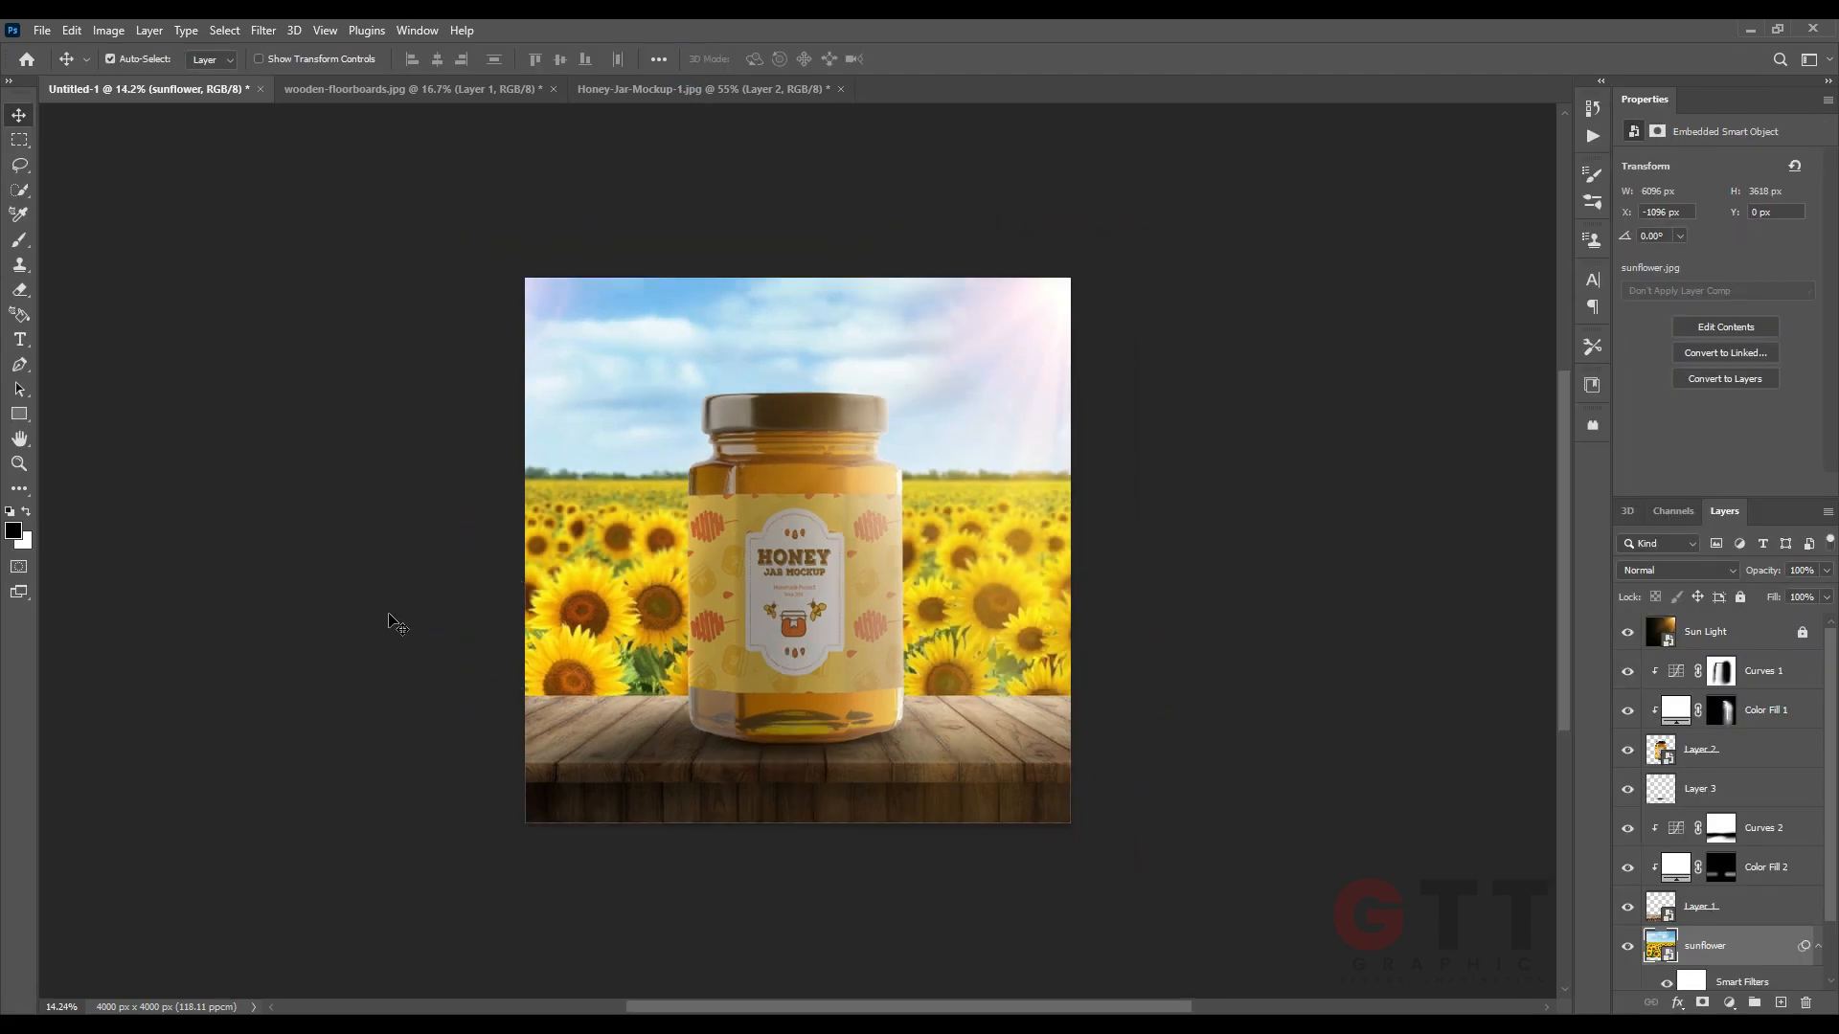
Place the leafy branch image 8.png directly above the sunflower layer.
scroll(421, 620, "up", 1)
scroll(1743, 878, "down", 2)
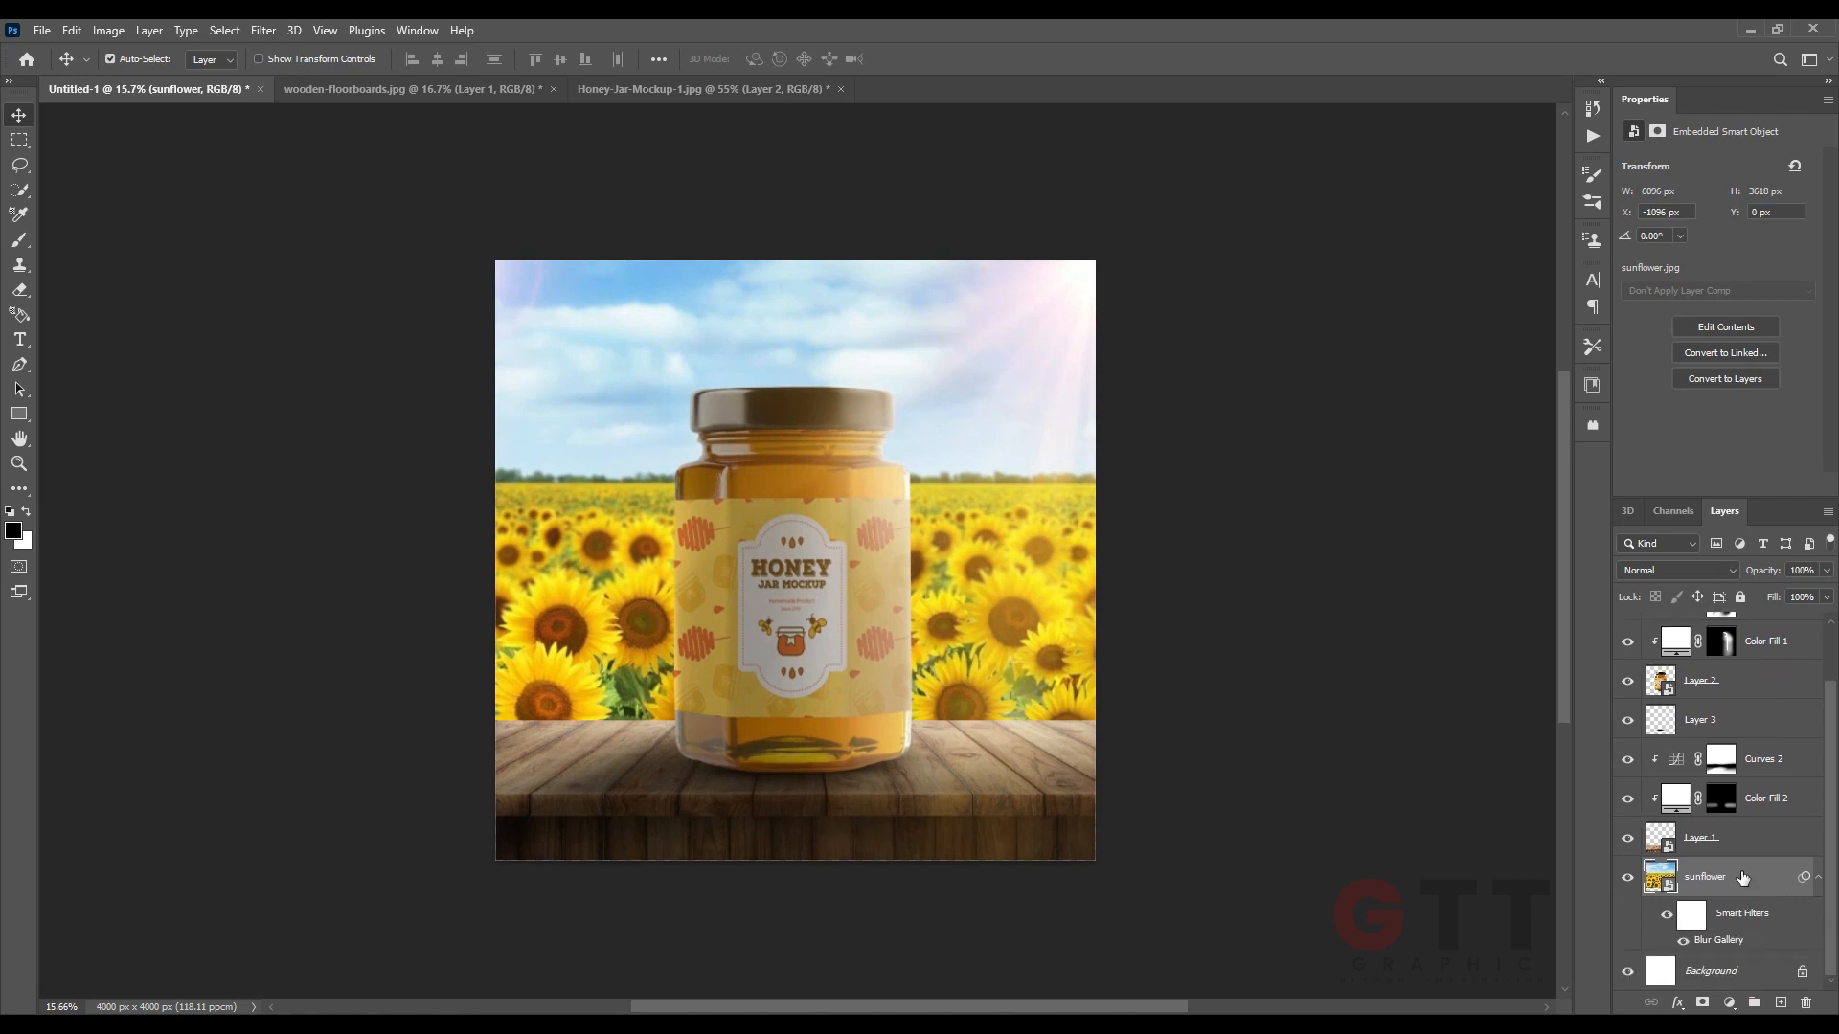
key("alt+Tab")
left_click_drag(217, 167, 702, 374)
Scale the branch to about 4662 x 3541 px, rotate it about -13.9° and position it over the sky's upper-left corner behind the jar.
left_click_drag(910, 559, 953, 446)
left_click_drag(743, 381, 710, 369)
left_click_drag(852, 279, 925, 250)
left_click_drag(727, 364, 700, 274)
left_click_drag(1030, 291, 1024, 350)
key("Return")
scroll(554, 373, "up", 5)
left_click_drag(593, 383, 629, 330)
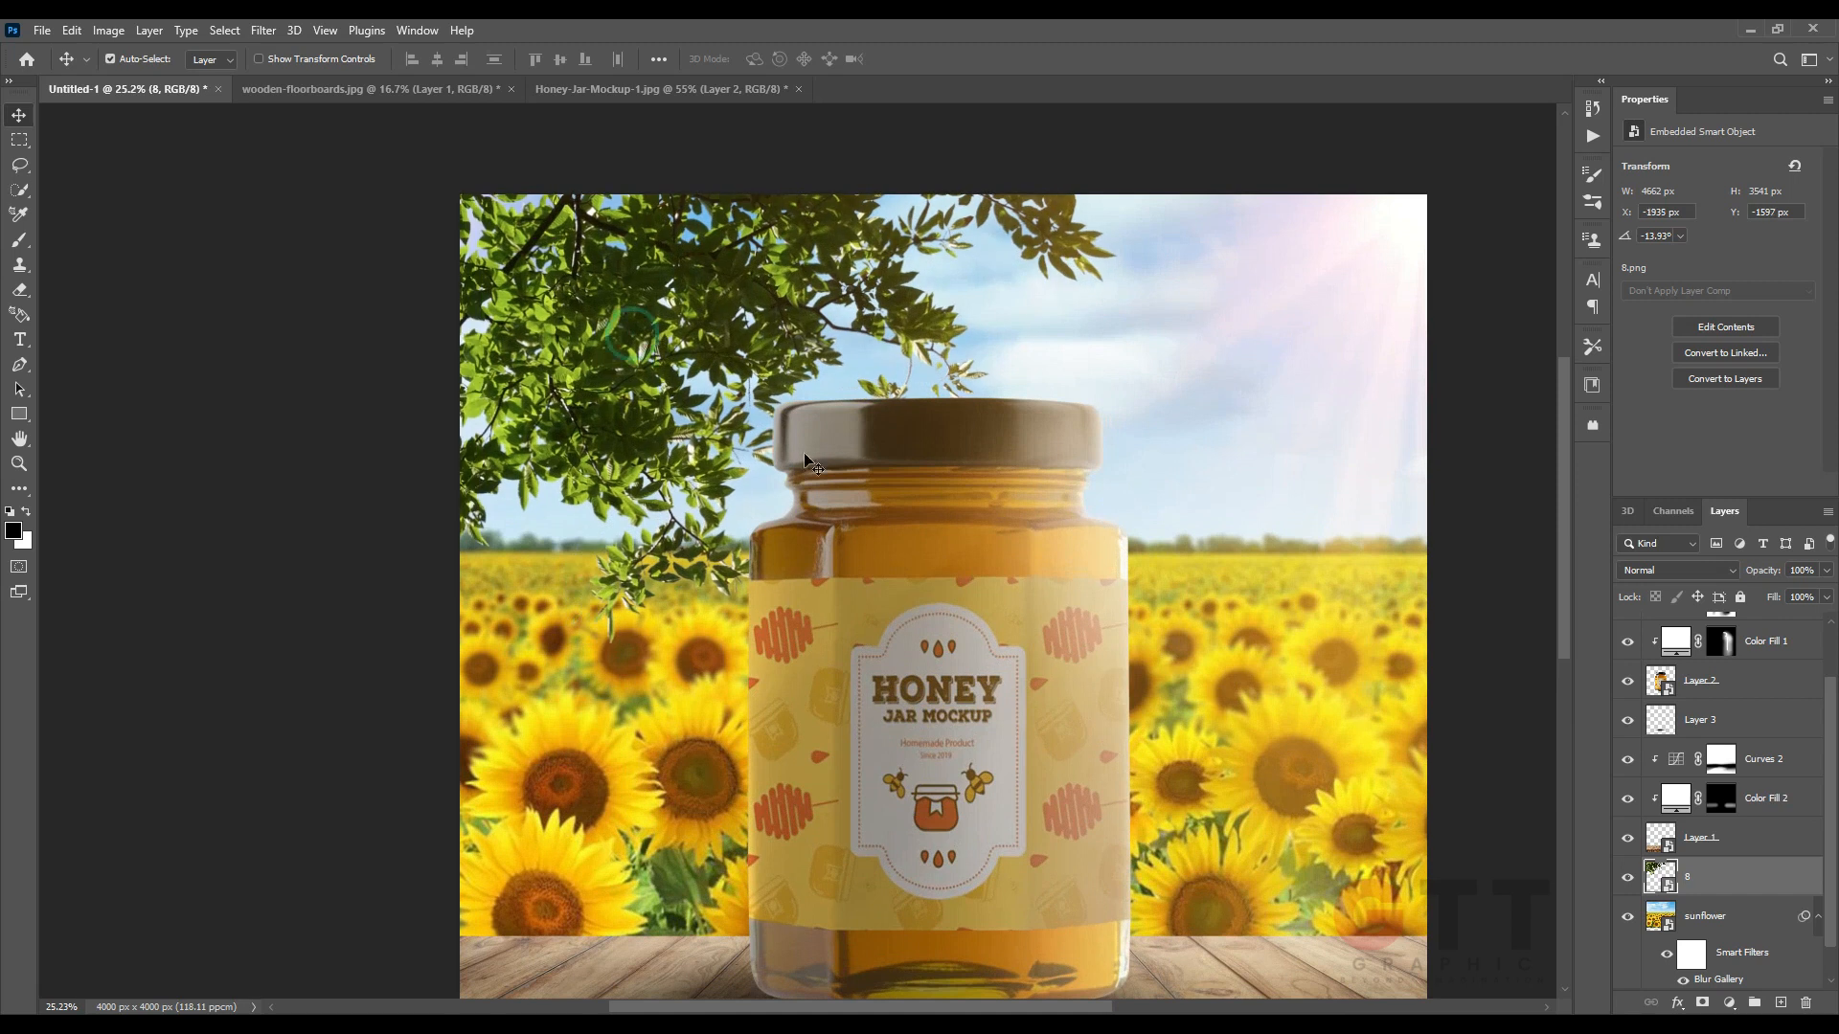
Refine the branch's placement over the sky's upper-left corner and undo the last move.
scroll(1207, 772, "down", 1)
scroll(1712, 725, "up", 2)
scroll(1331, 632, "down", 1)
left_click_drag(1331, 632, 1248, 629)
left_click_drag(661, 383, 701, 385)
key("ctrl+z")
Apply a Gaussian Blur with a 12.5 pixel radius to the branch layer.
left_click(263, 31)
mouse_move(380, 280)
left_click(548, 351)
left_click_drag(698, 320, 926, 328)
left_click_drag(866, 621, 891, 620)
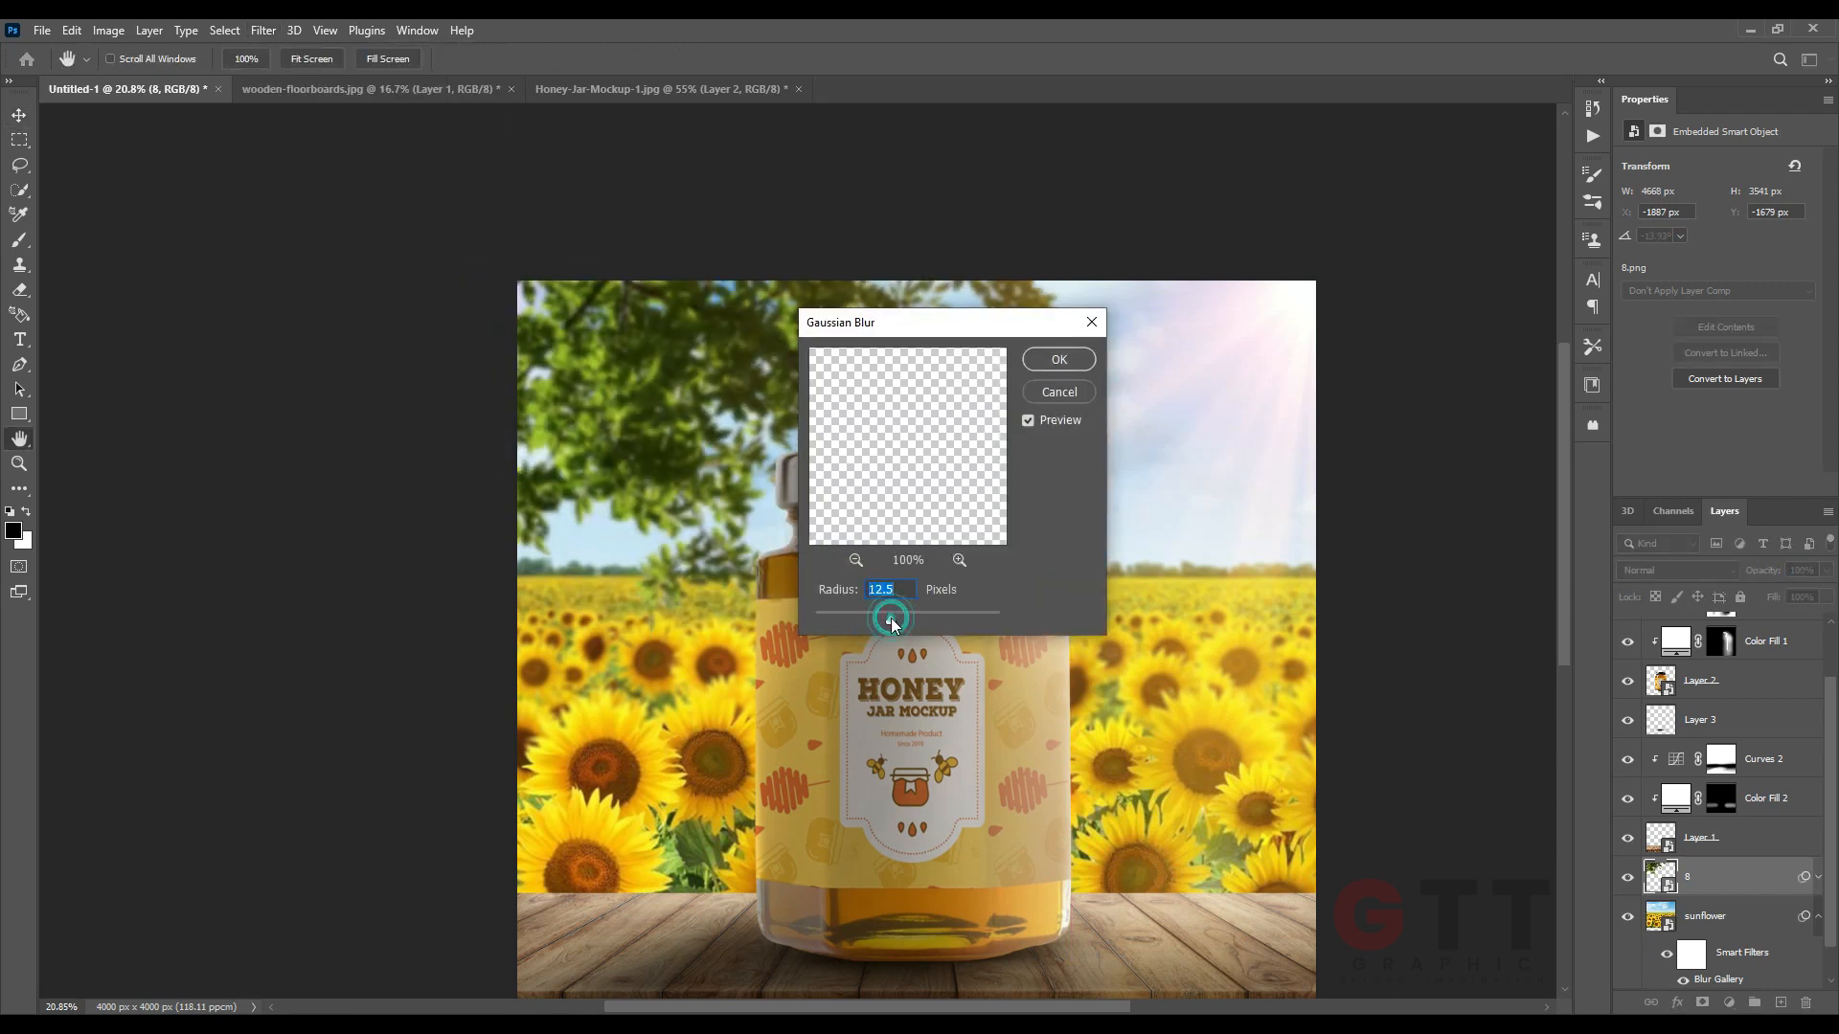
left_click(1076, 361)
Stretch the sunflower background up to the canvas's top edge and shift the branch further into the upper-left corner.
left_click_drag(661, 343, 663, 420)
left_click(645, 720)
key("ctrl+t")
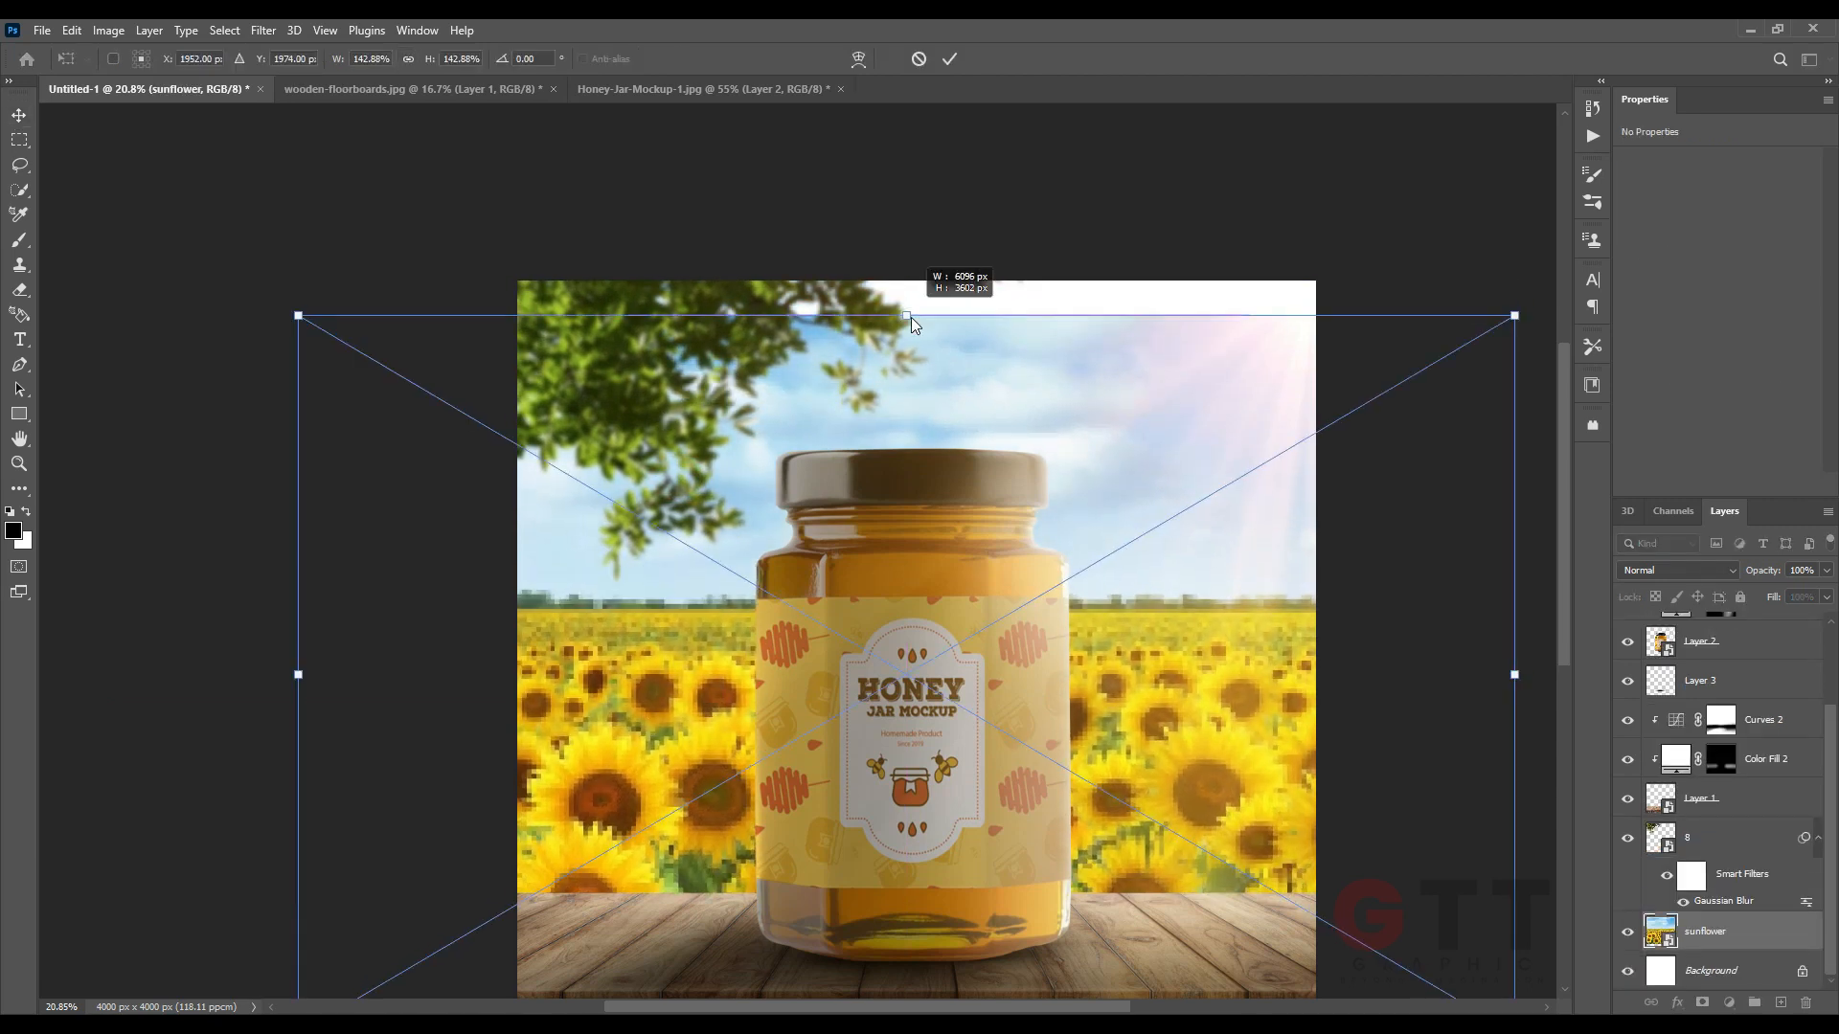
left_click_drag(910, 318, 908, 282)
left_click_drag(657, 481, 638, 450)
left_click_drag(578, 339, 587, 358)
scroll(714, 506, "down", 2)
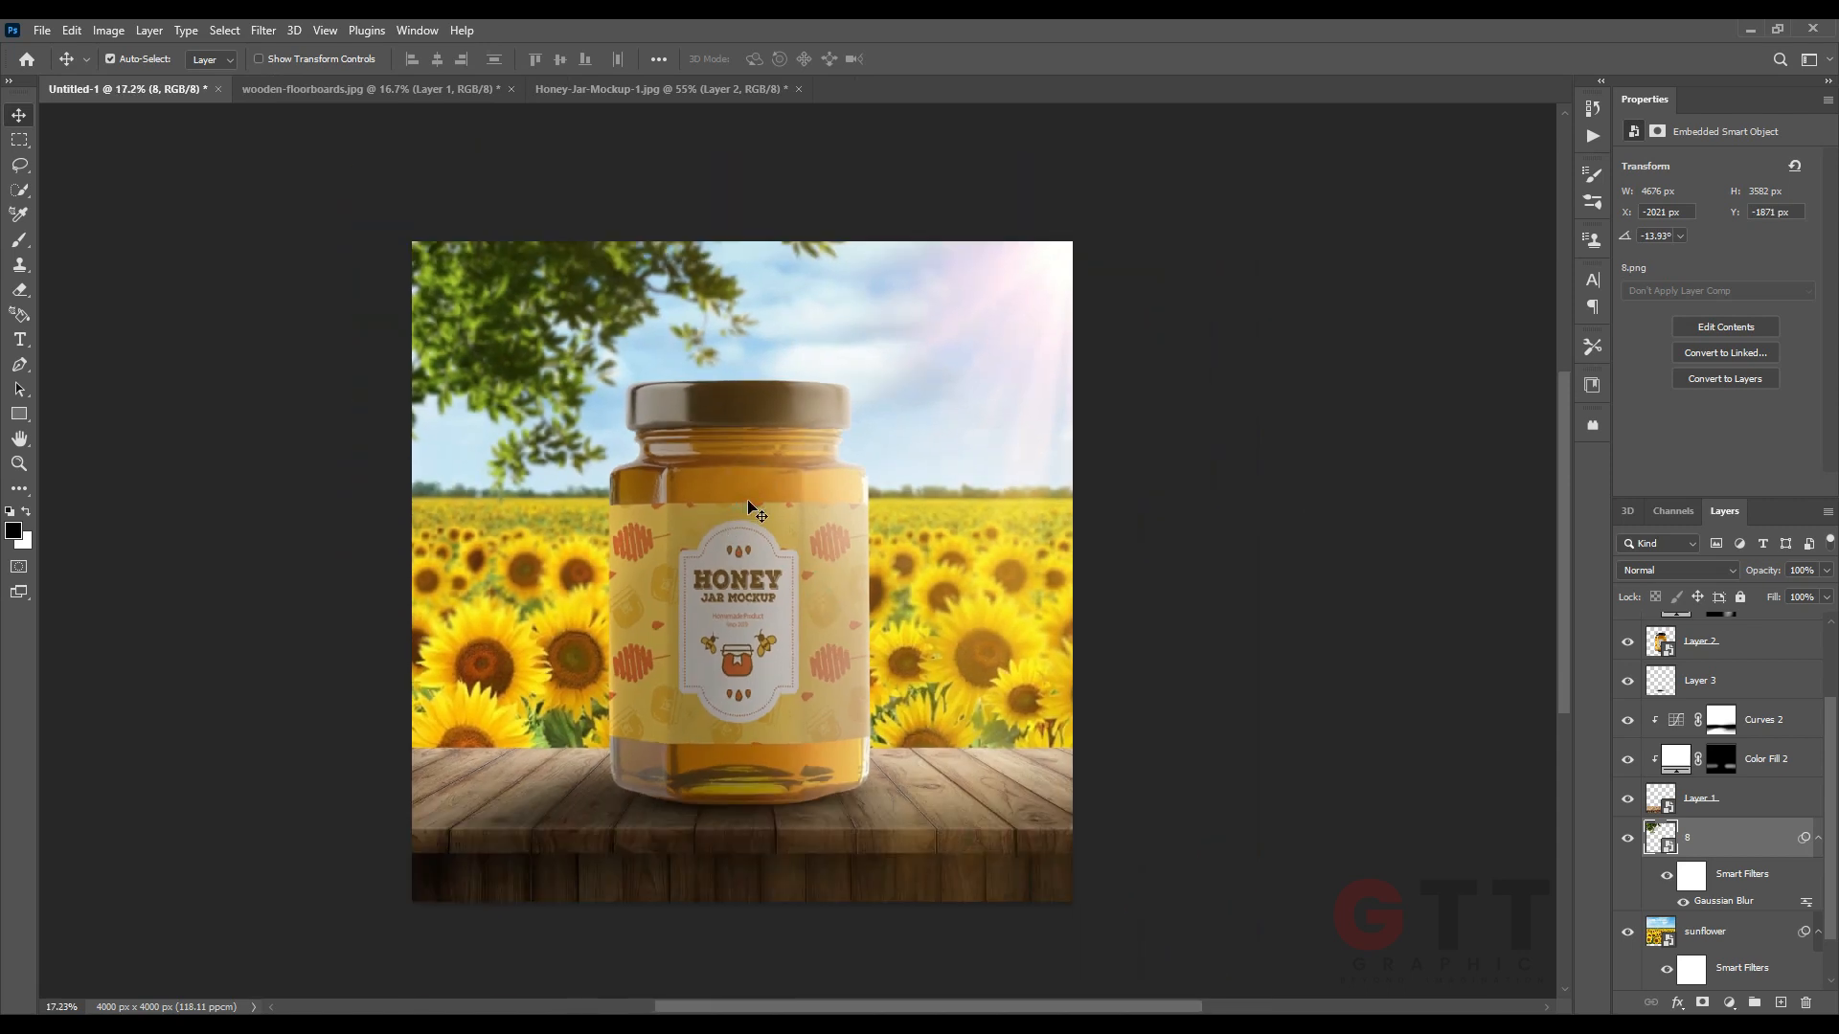
Lower the Sun Light layer's opacity to 82%.
left_click(1723, 932)
scroll(1745, 640, "up", 3)
left_click_drag(1766, 573, 1750, 573)
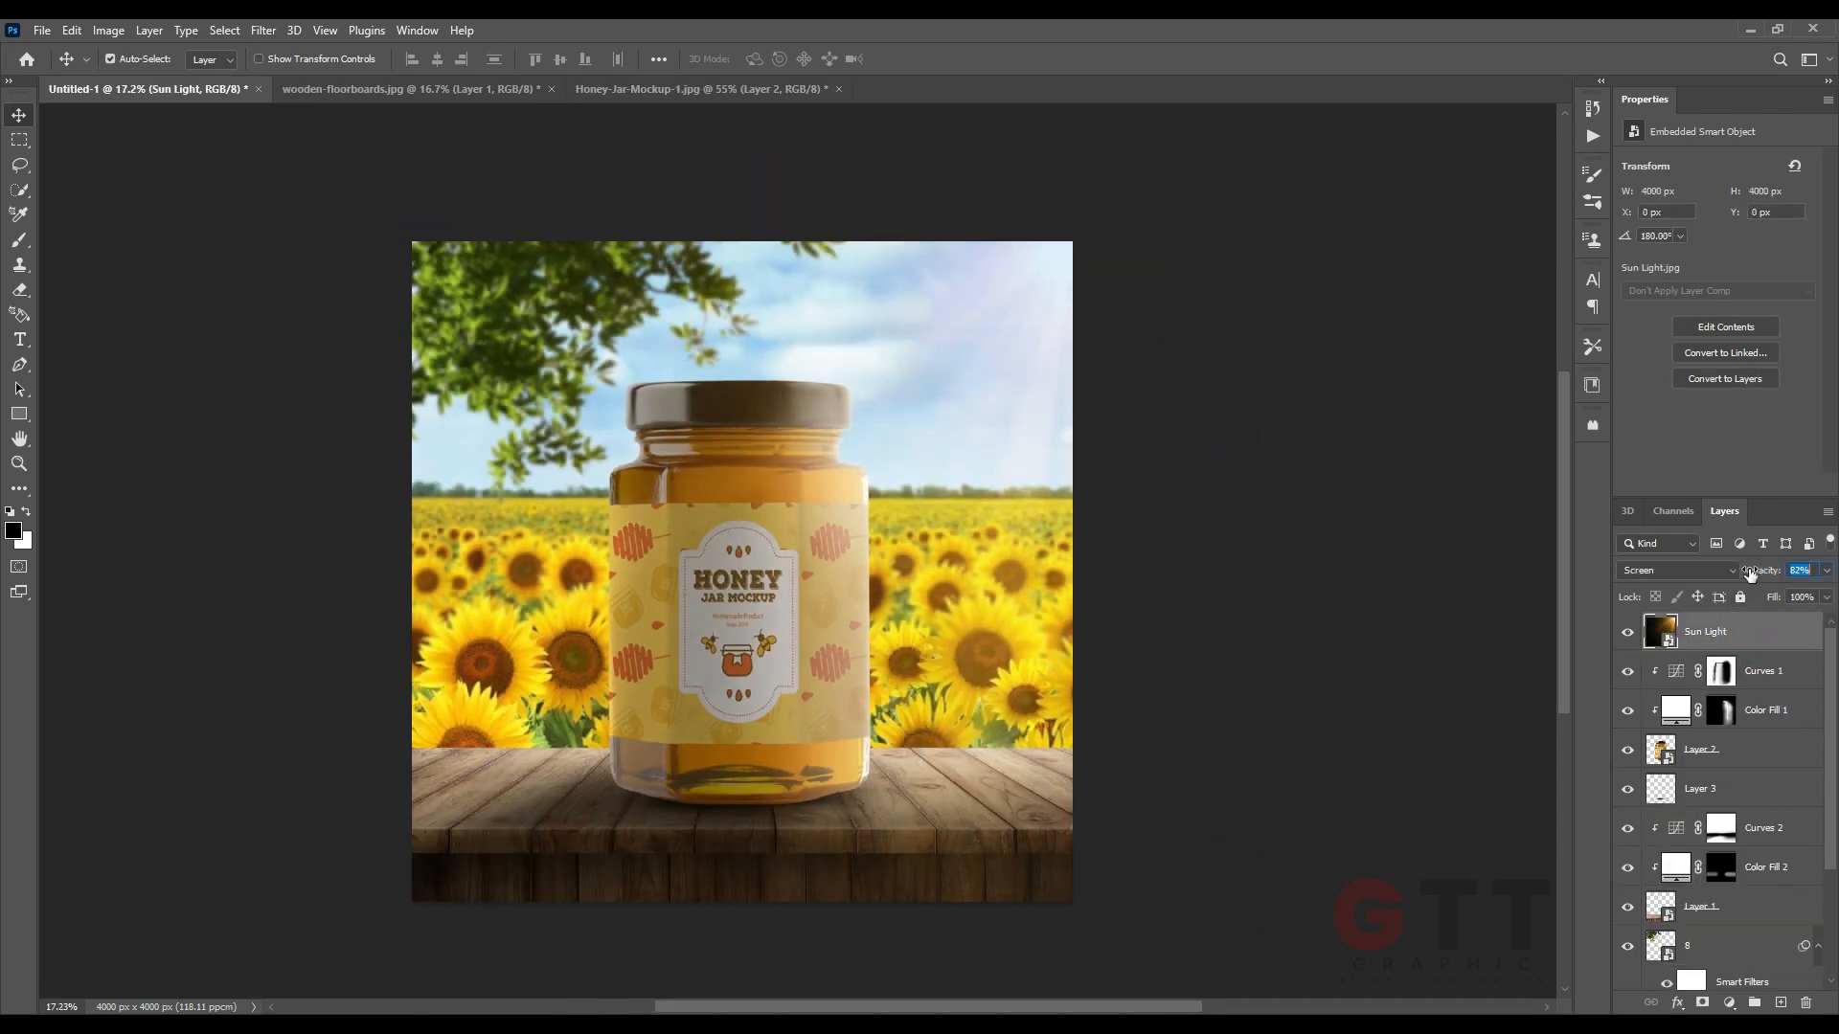
left_click(1283, 802)
Duplicate the sunflower layer to the top of the layer stack, remove its Blur Gallery filter and enlarge it beyond the canvas.
scroll(1724, 814, "down", 3)
left_click(1728, 895)
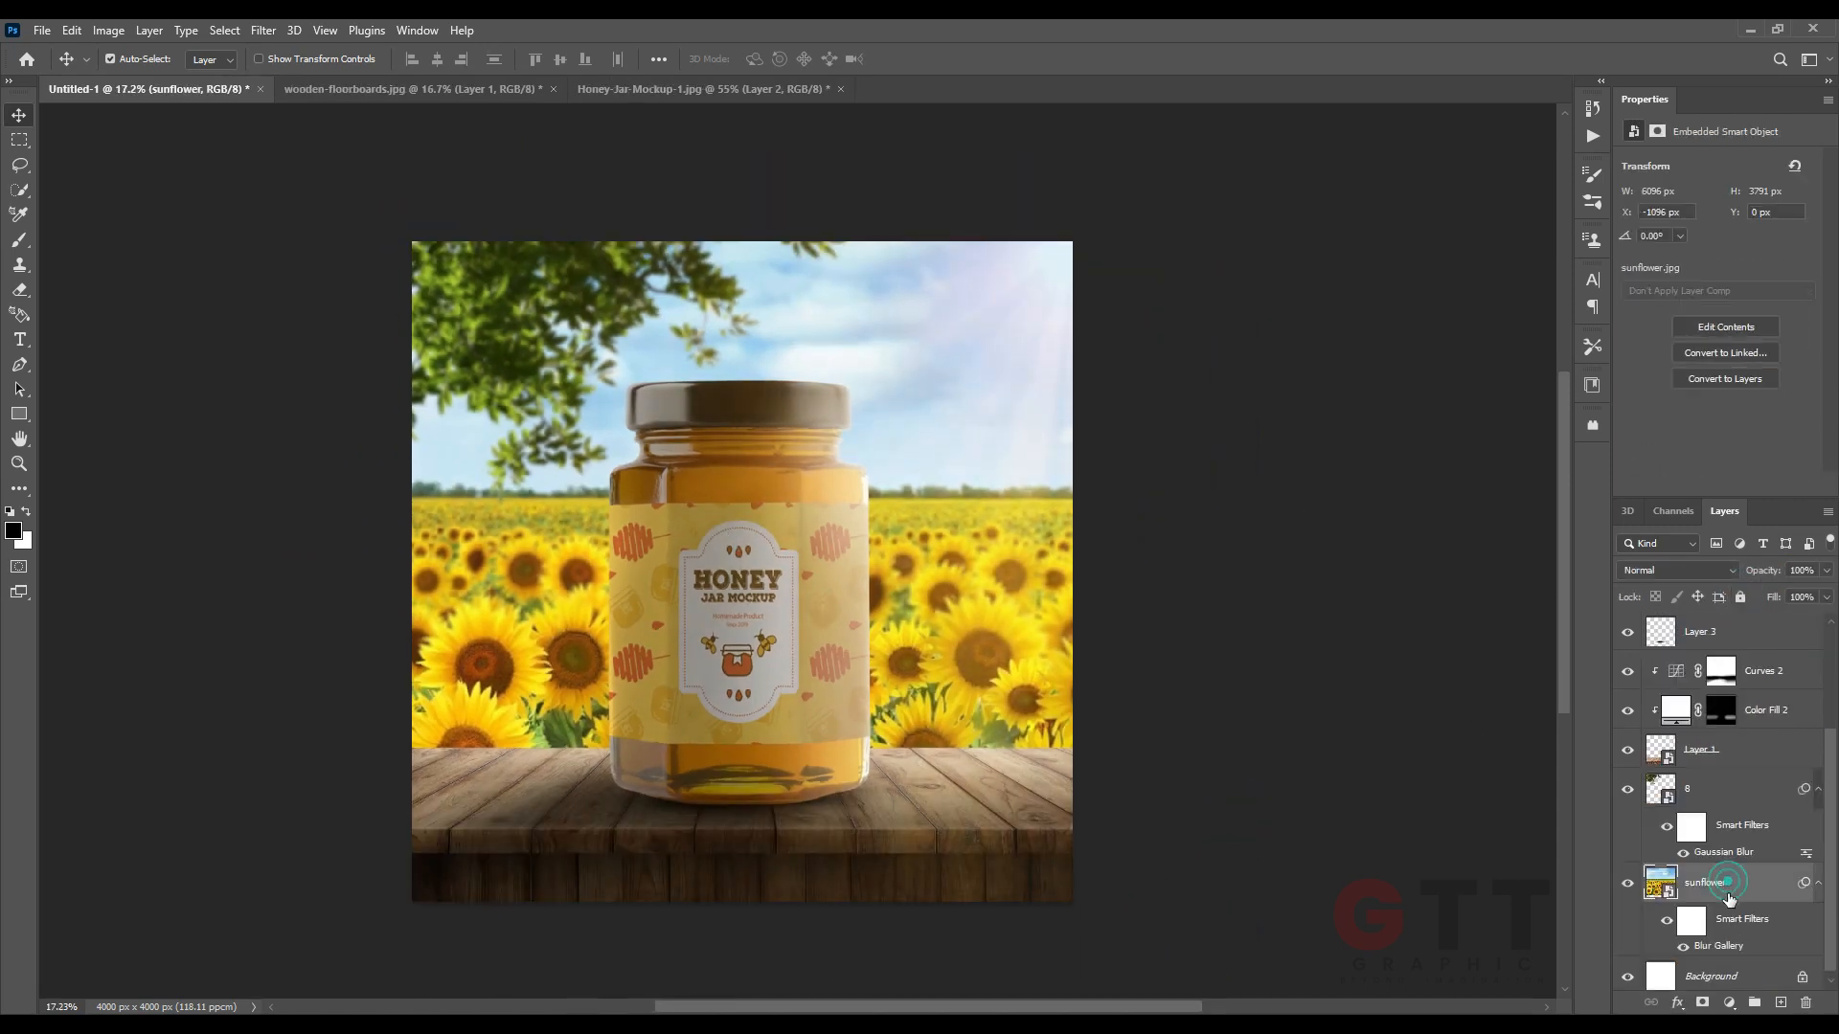
left_click_drag(1732, 832, 1685, 857)
left_click(1748, 884)
left_click_drag(1748, 656, 1745, 621)
left_click(1683, 729, "alt")
left_click_drag(1687, 699, 1714, 617)
left_click(1683, 729, "alt")
key("ctrl+t")
key("Return")
Apply a strong Gaussian Blur to the sunflower copy so only soft bands of color remain.
left_click(263, 30)
mouse_move(383, 274)
left_click(544, 349)
left_click(1065, 359)
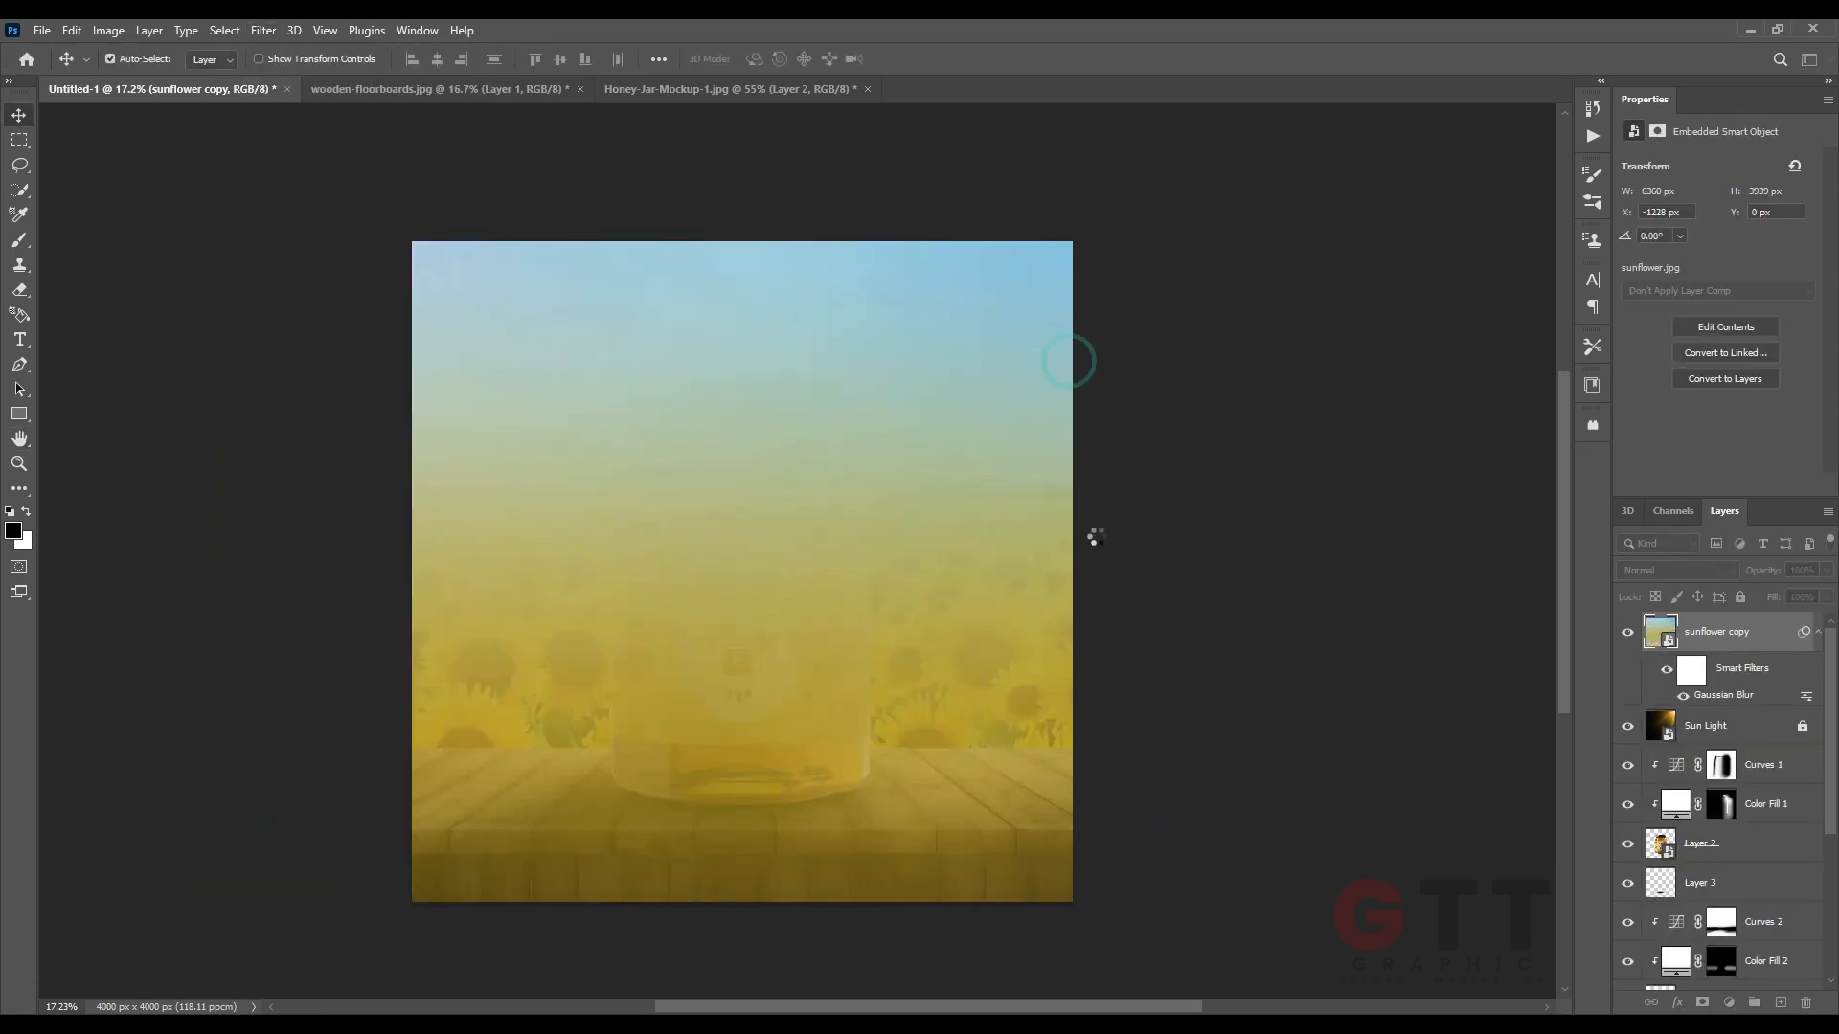
Set the blurred sunflower copy's blend mode to Color Burn and its opacity to 30%.
left_click(1669, 571)
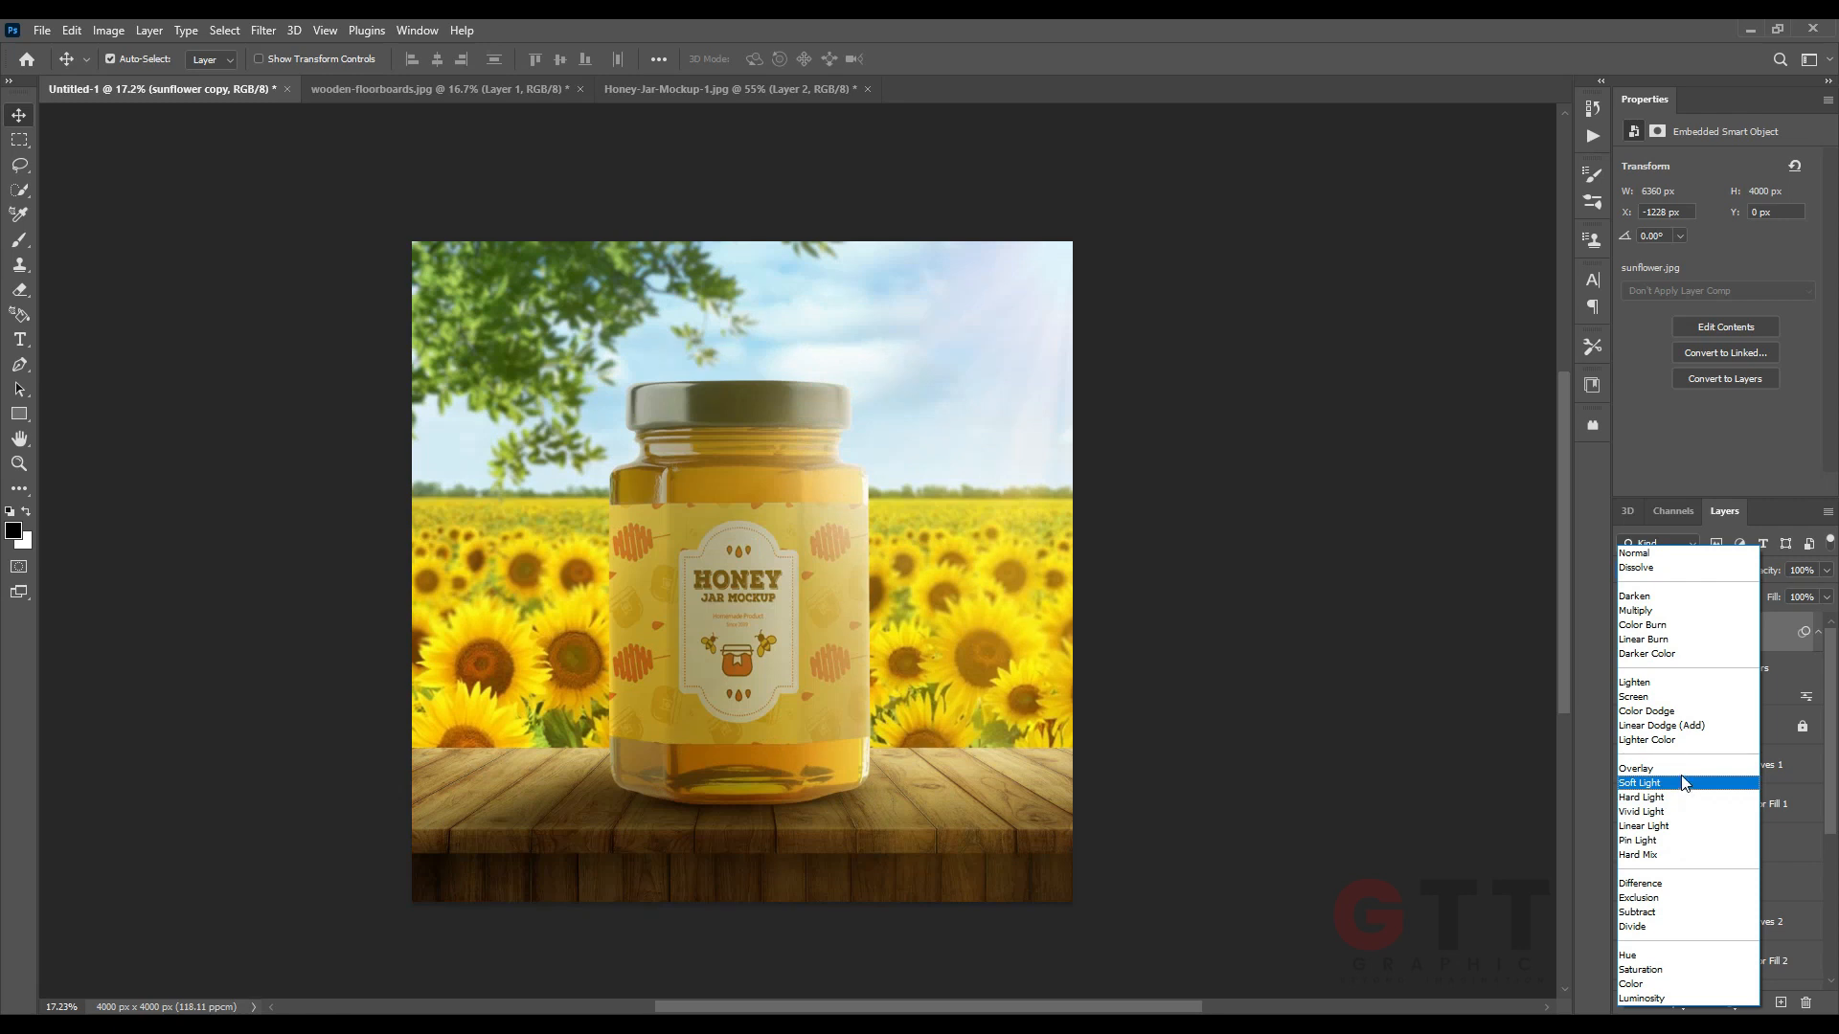
left_click(1668, 627)
key("3")
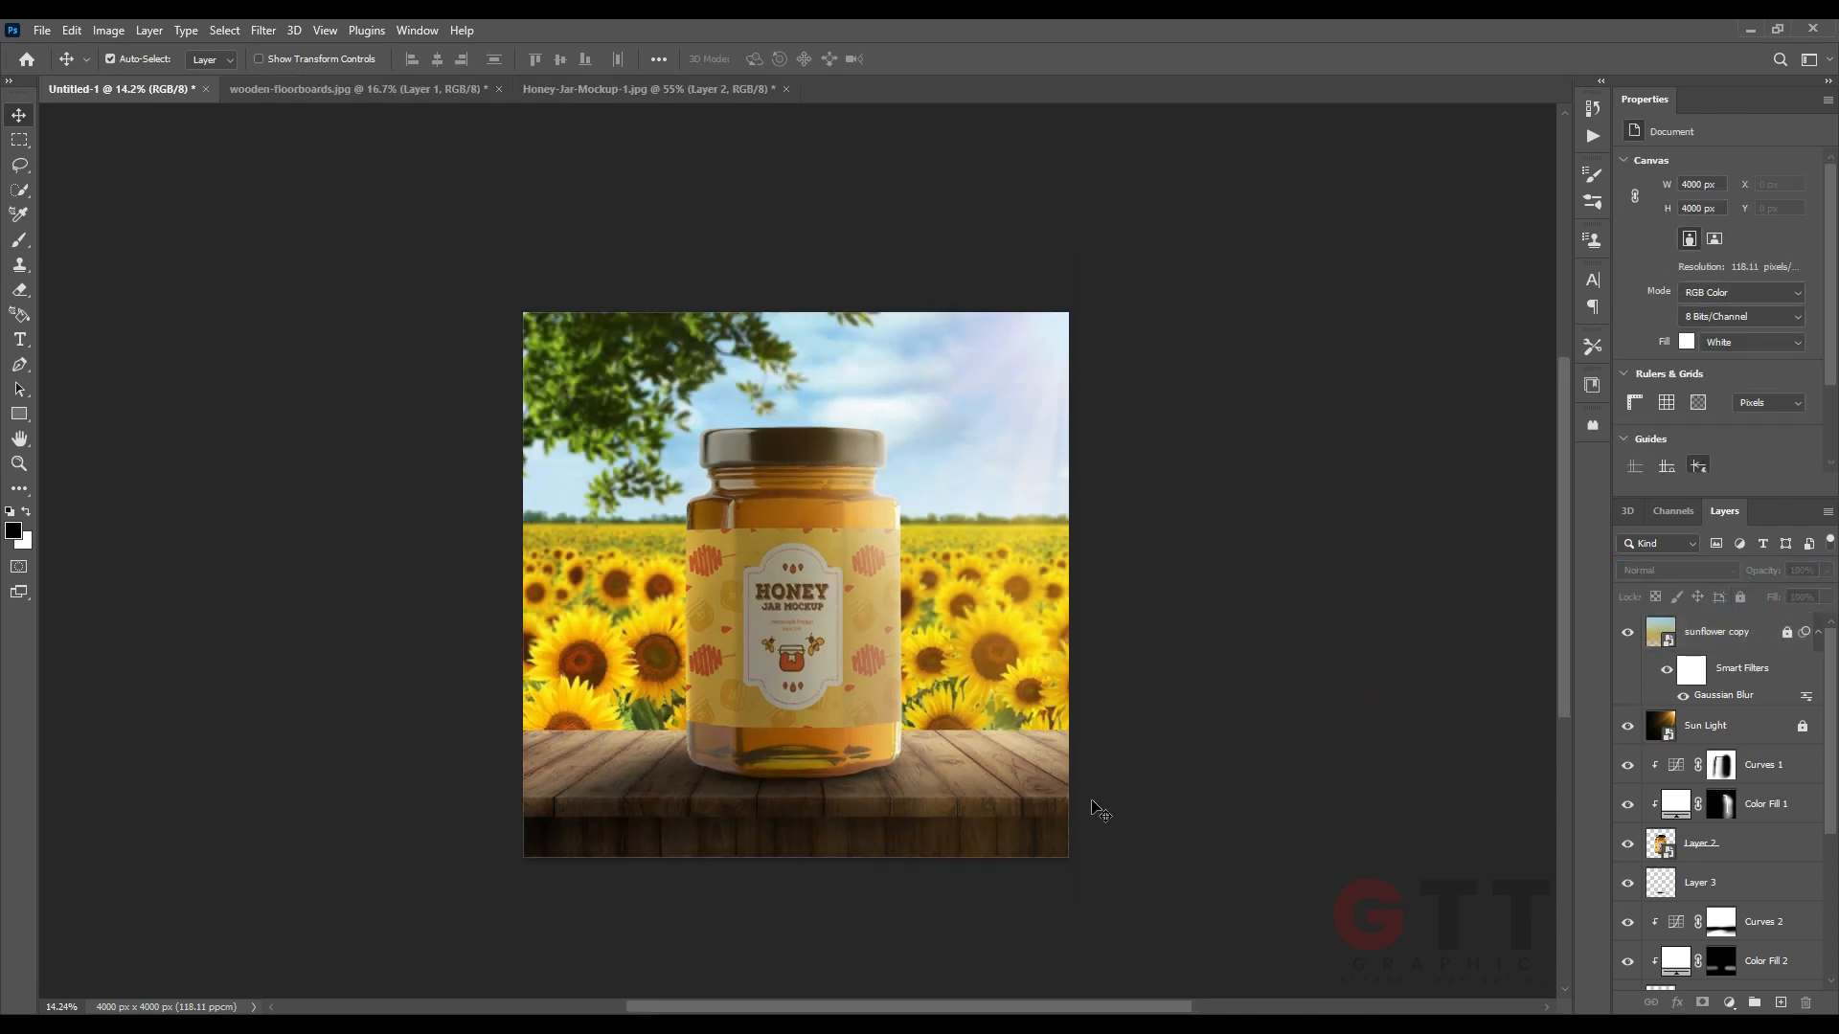
Place the Honey image below the jar layers, scale it to about 52% and position it on the table at the jar's right side.
left_click_drag(1069, 732, 1070, 741)
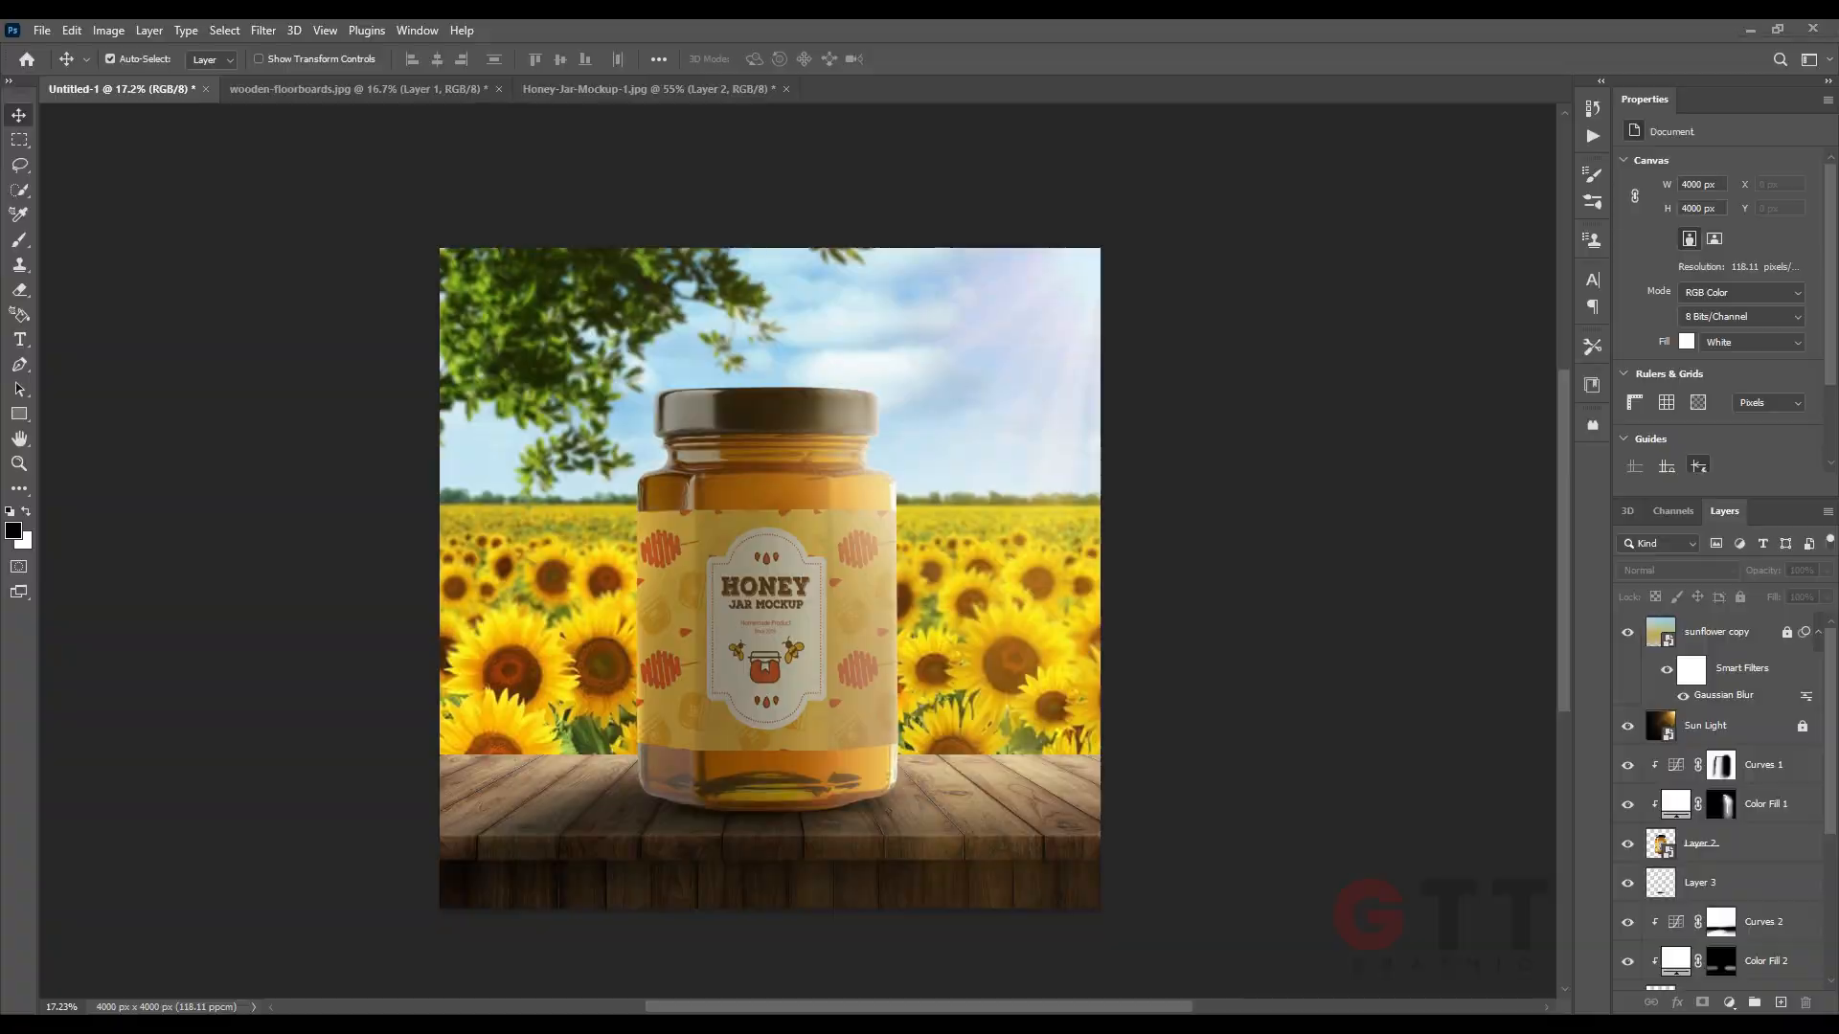
left_click(751, 612)
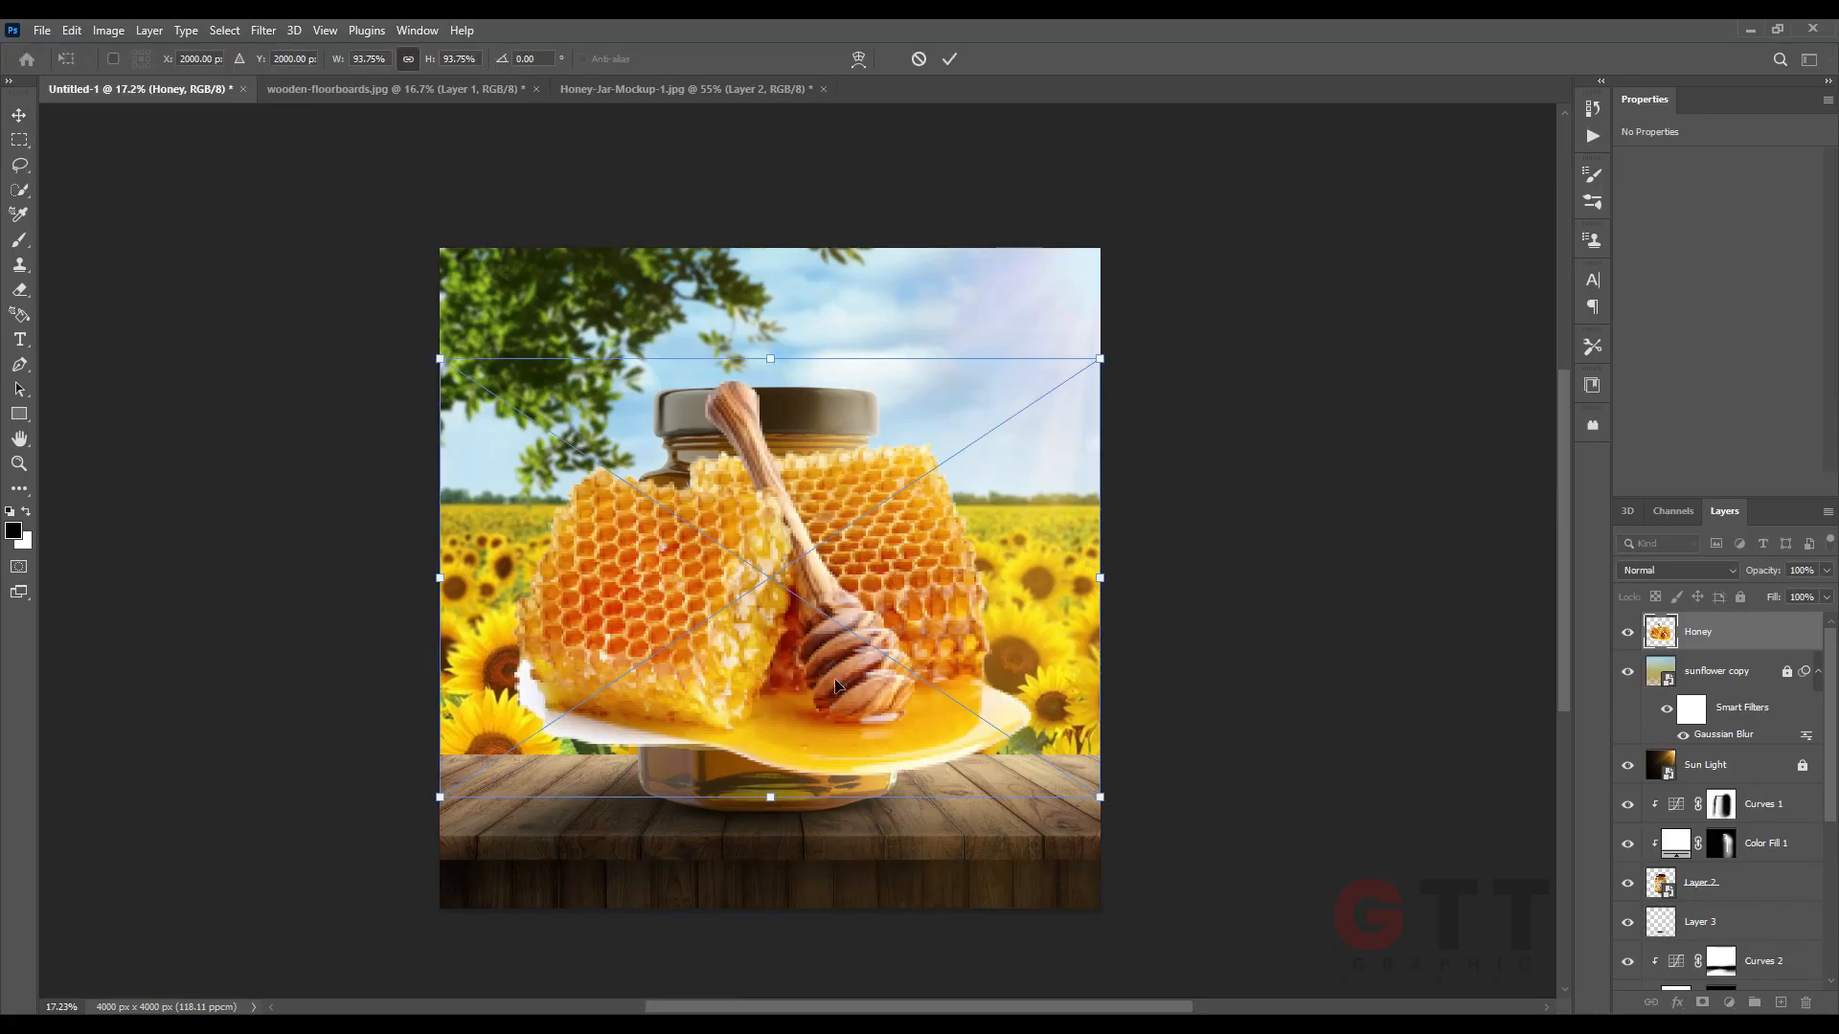
key("Return")
key("ctrl+[")
key("ctrl+t")
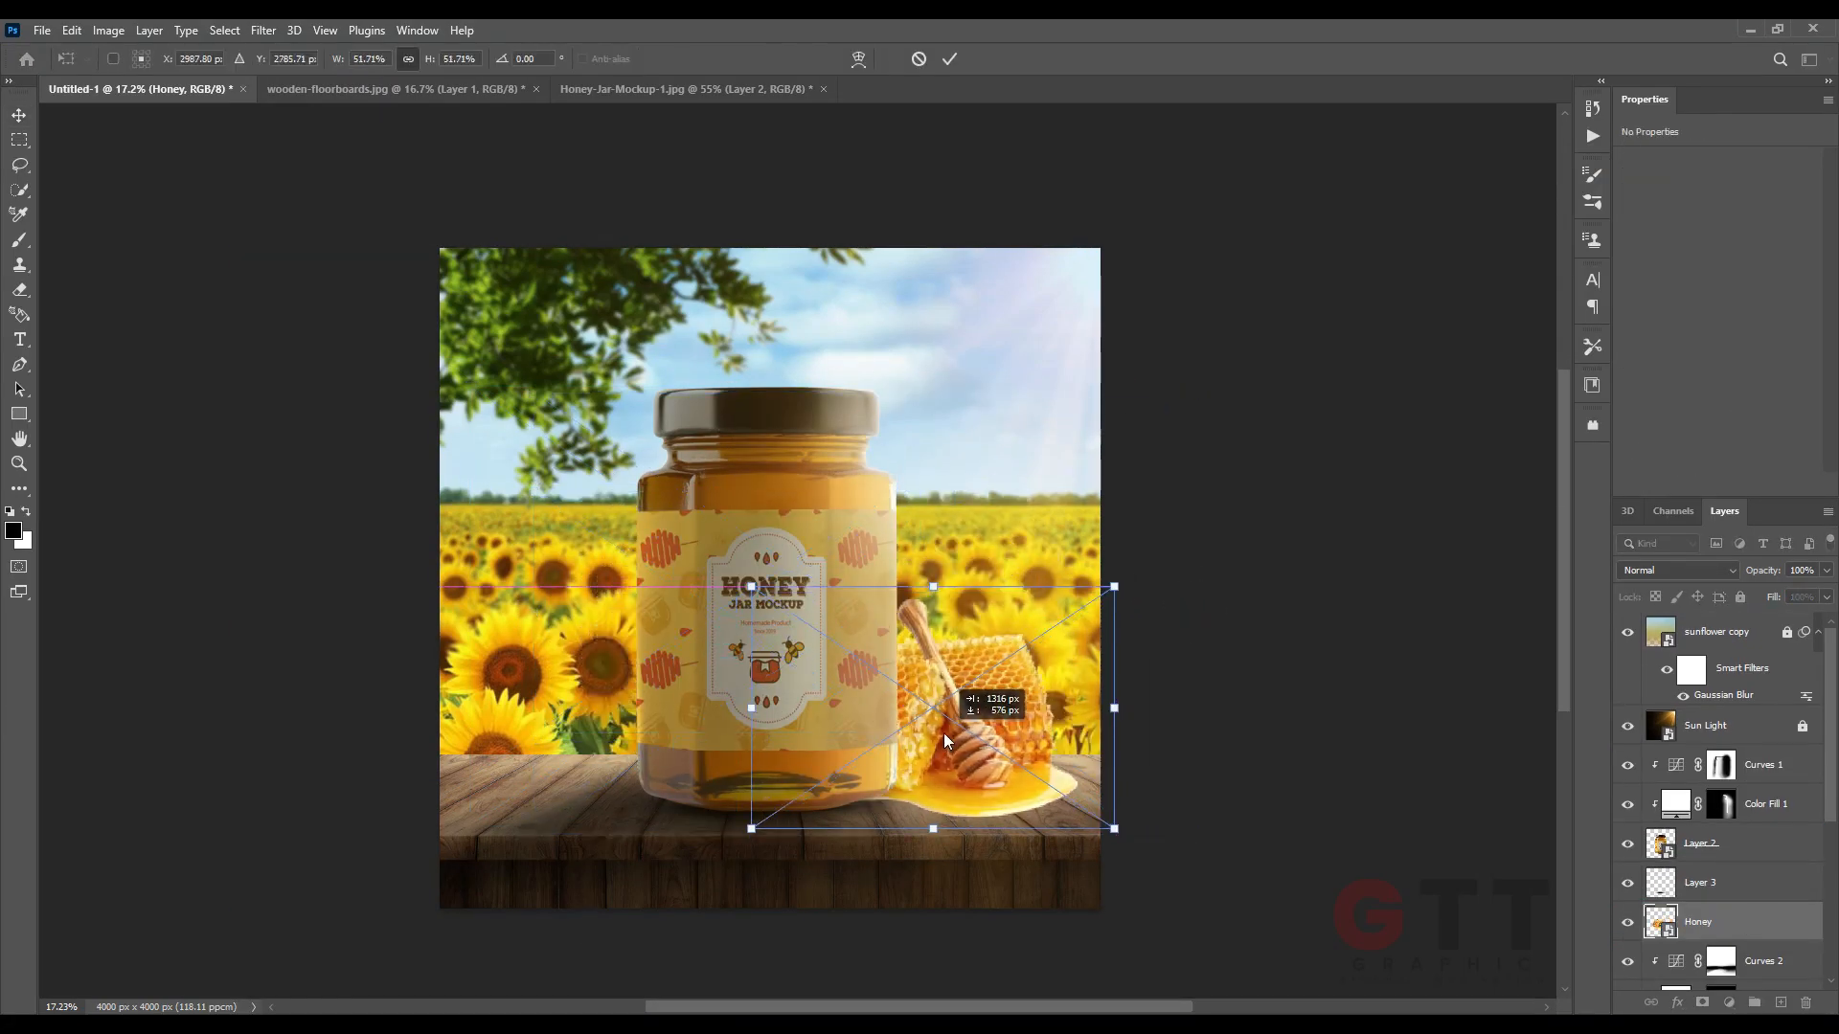
key("Return")
Select the jar with its adjustment and shadow layers and shift them together to the left.
left_click(740, 748)
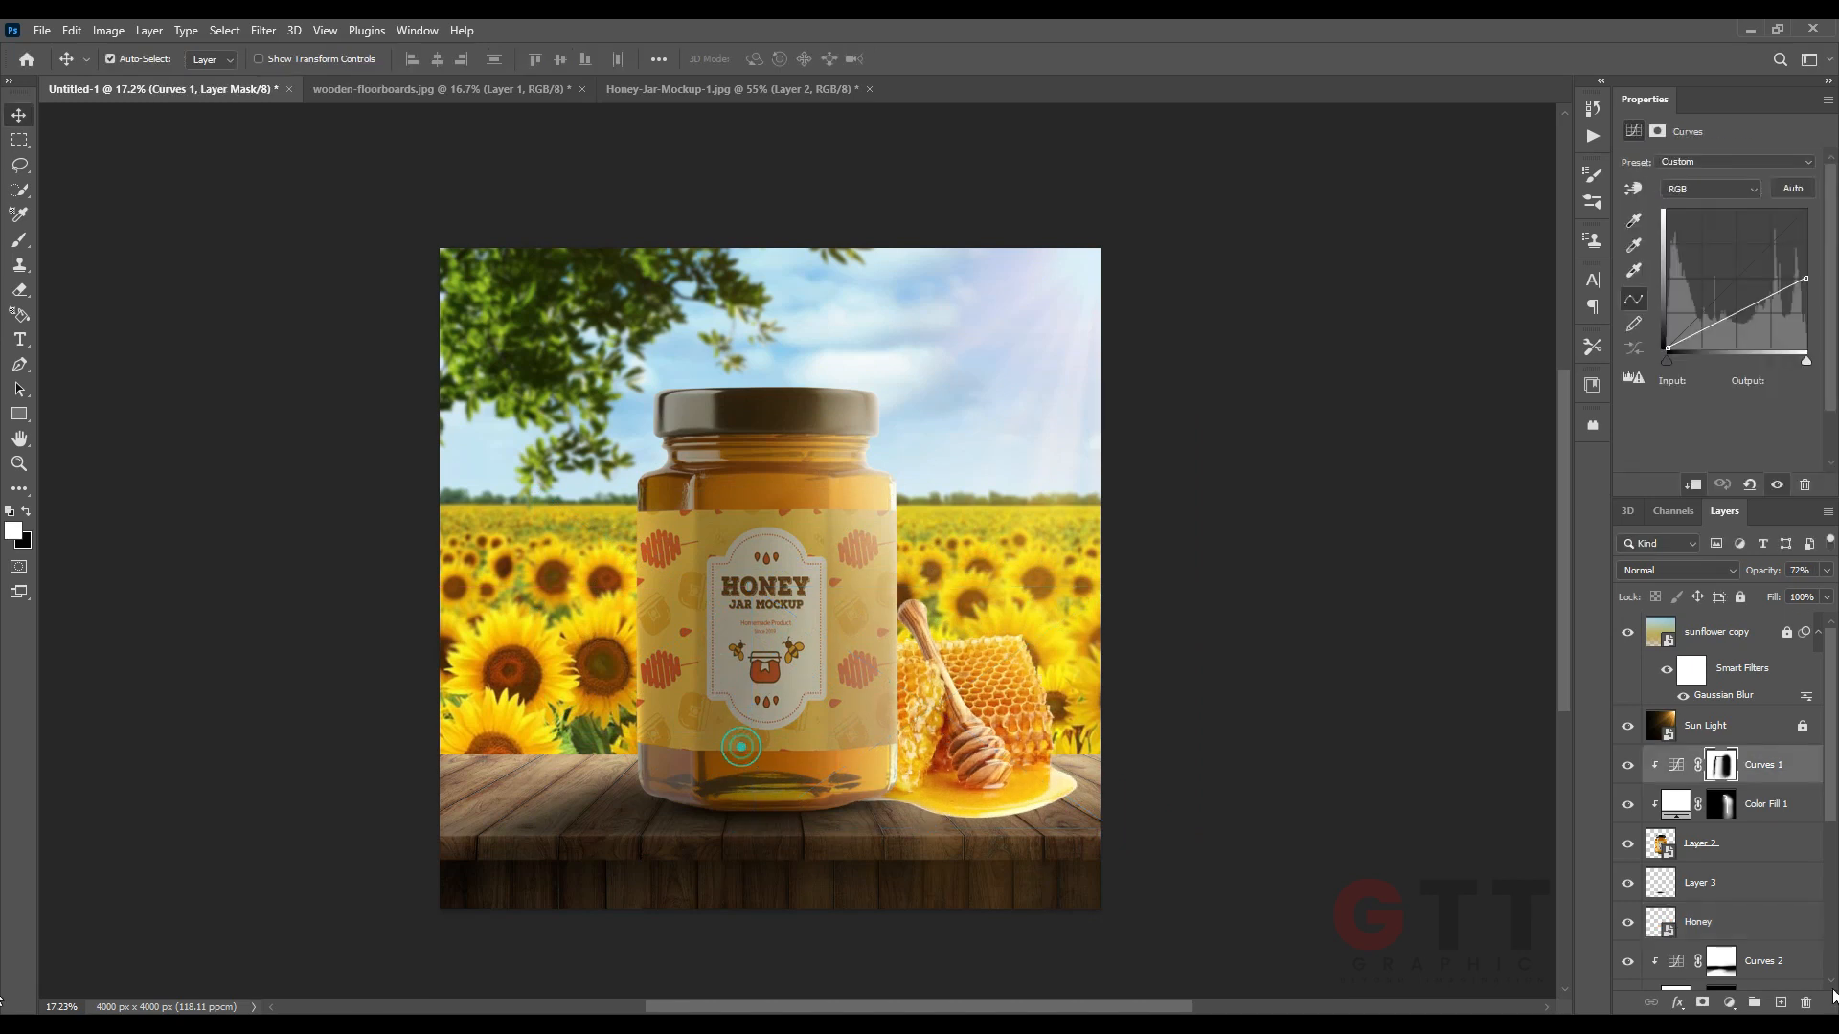
left_click(1723, 844)
left_click(1794, 772, "shift")
left_click_drag(796, 648, 738, 648)
key("ctrl+z")
left_click(1717, 891)
left_click(1743, 787, "shift")
left_click_drag(840, 687, 816, 687)
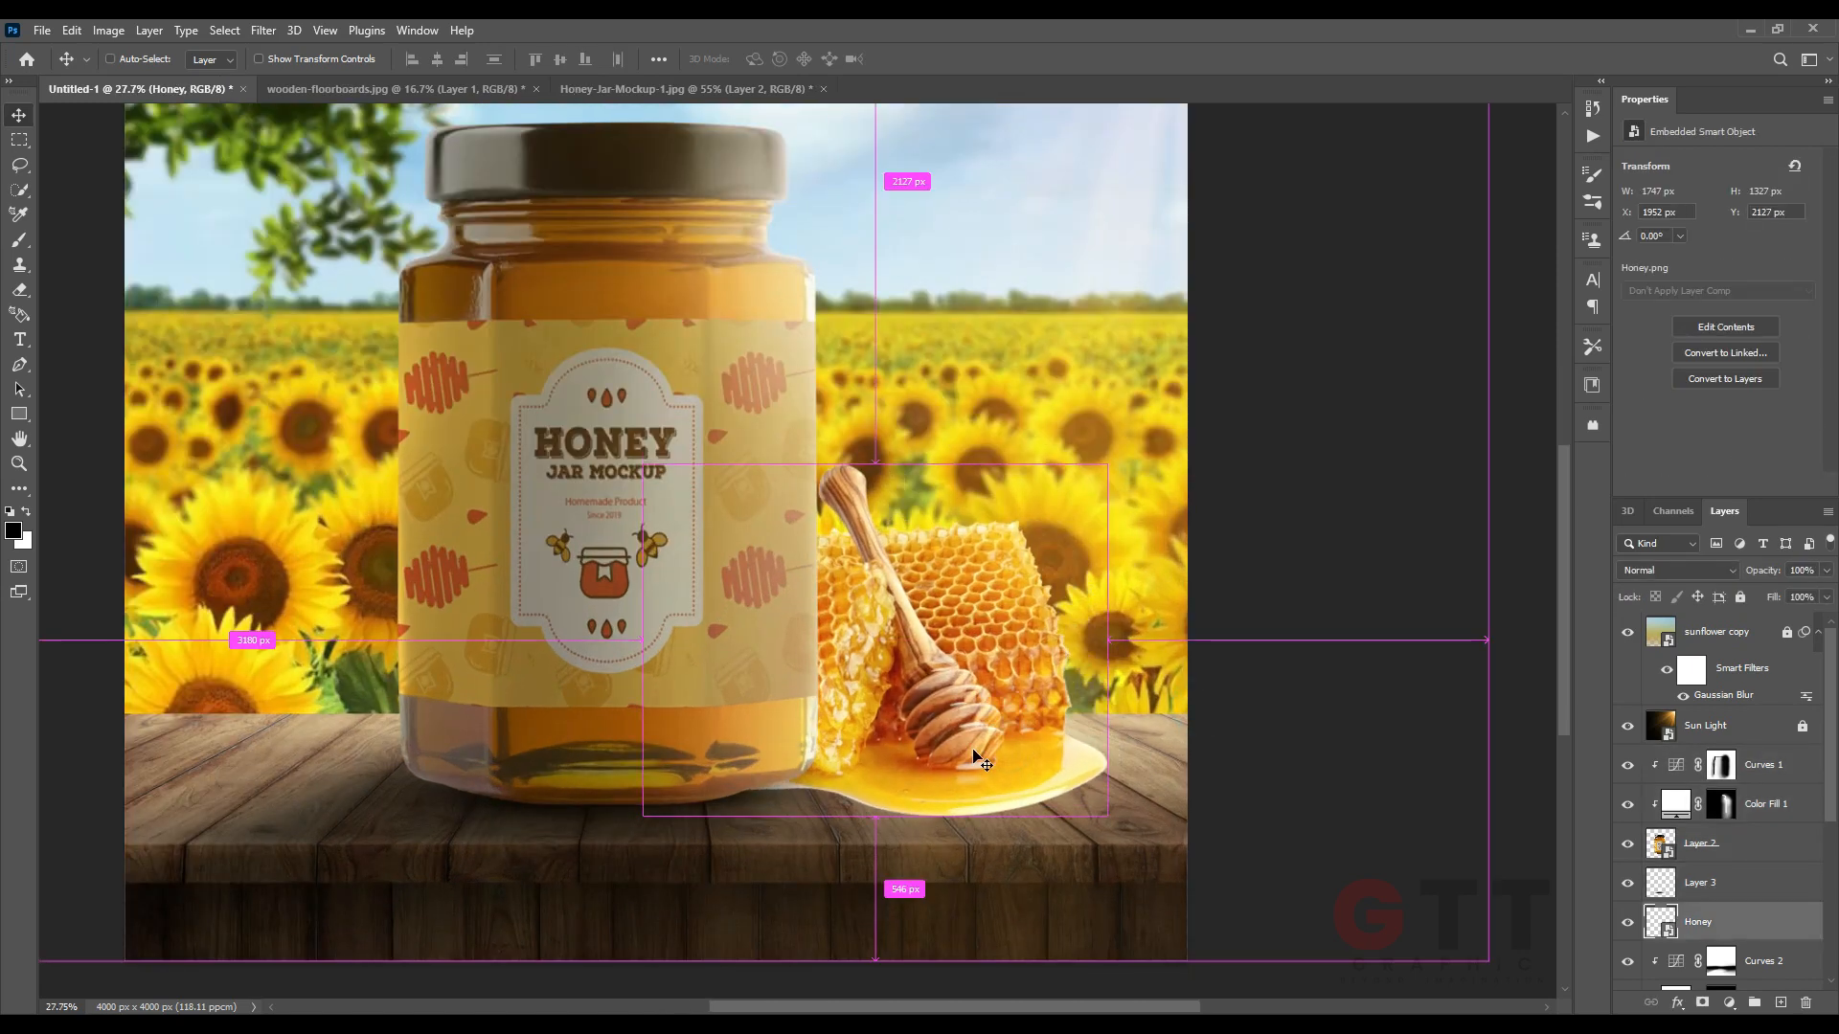
Enlarge the honeycomb to about 2101 x 1595 px and tuck it behind the jar's right side.
left_click_drag(881, 412, 881, 366)
left_click_drag(970, 670, 948, 682)
left_click_drag(977, 683, 968, 684)
key("Return")
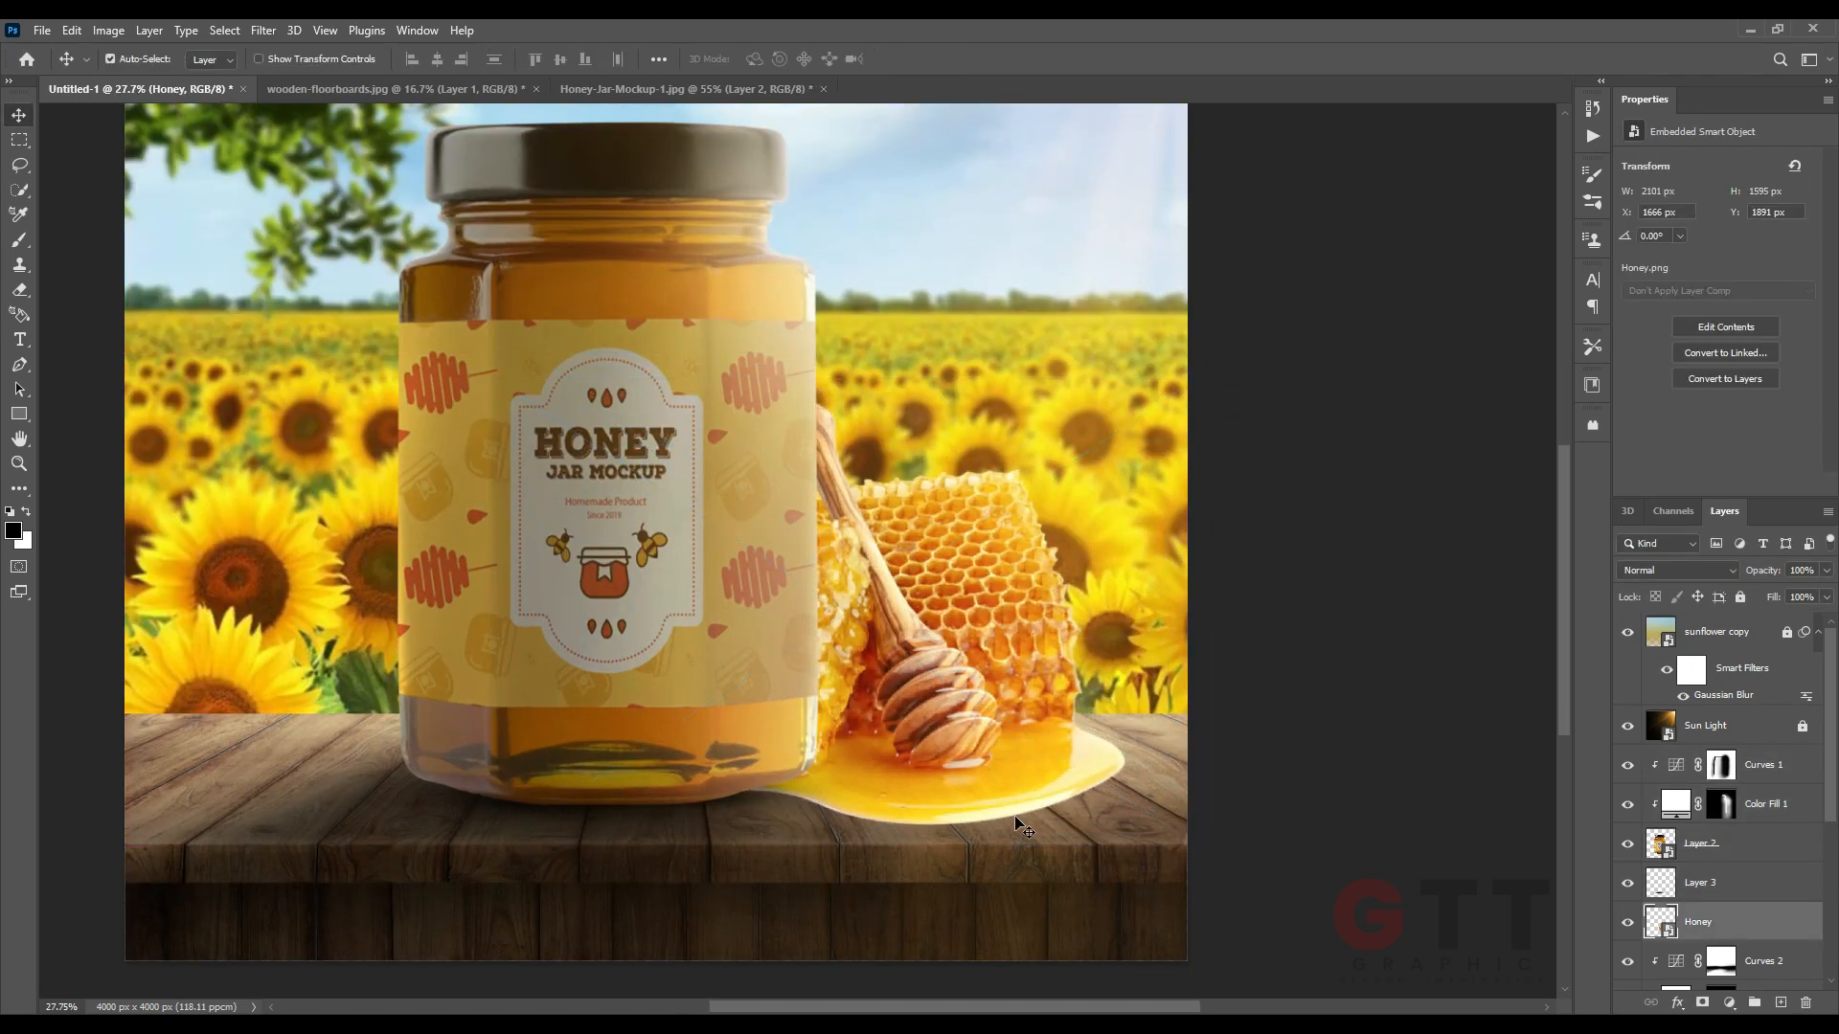
Set the Honey layer to Linear Burn and duplicate it with the copy set to Normal.
scroll(937, 634, "up", 5)
left_click(1680, 570)
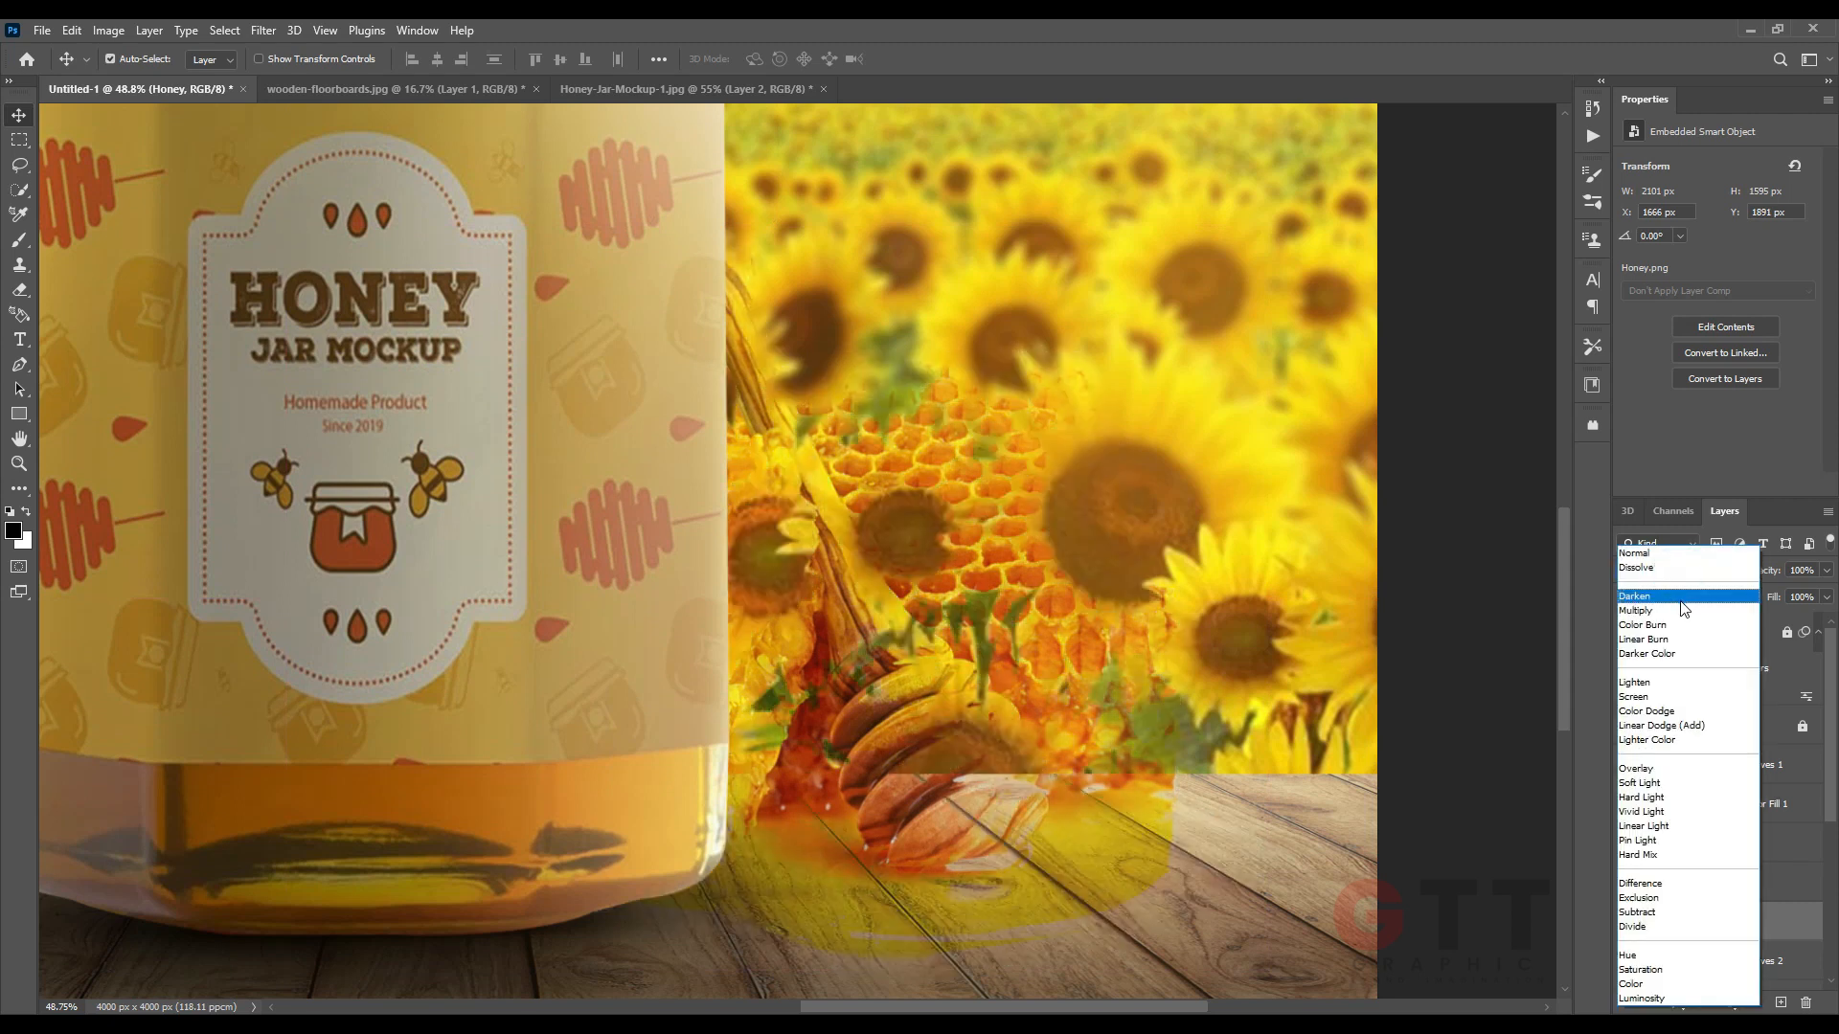
left_click(1691, 643)
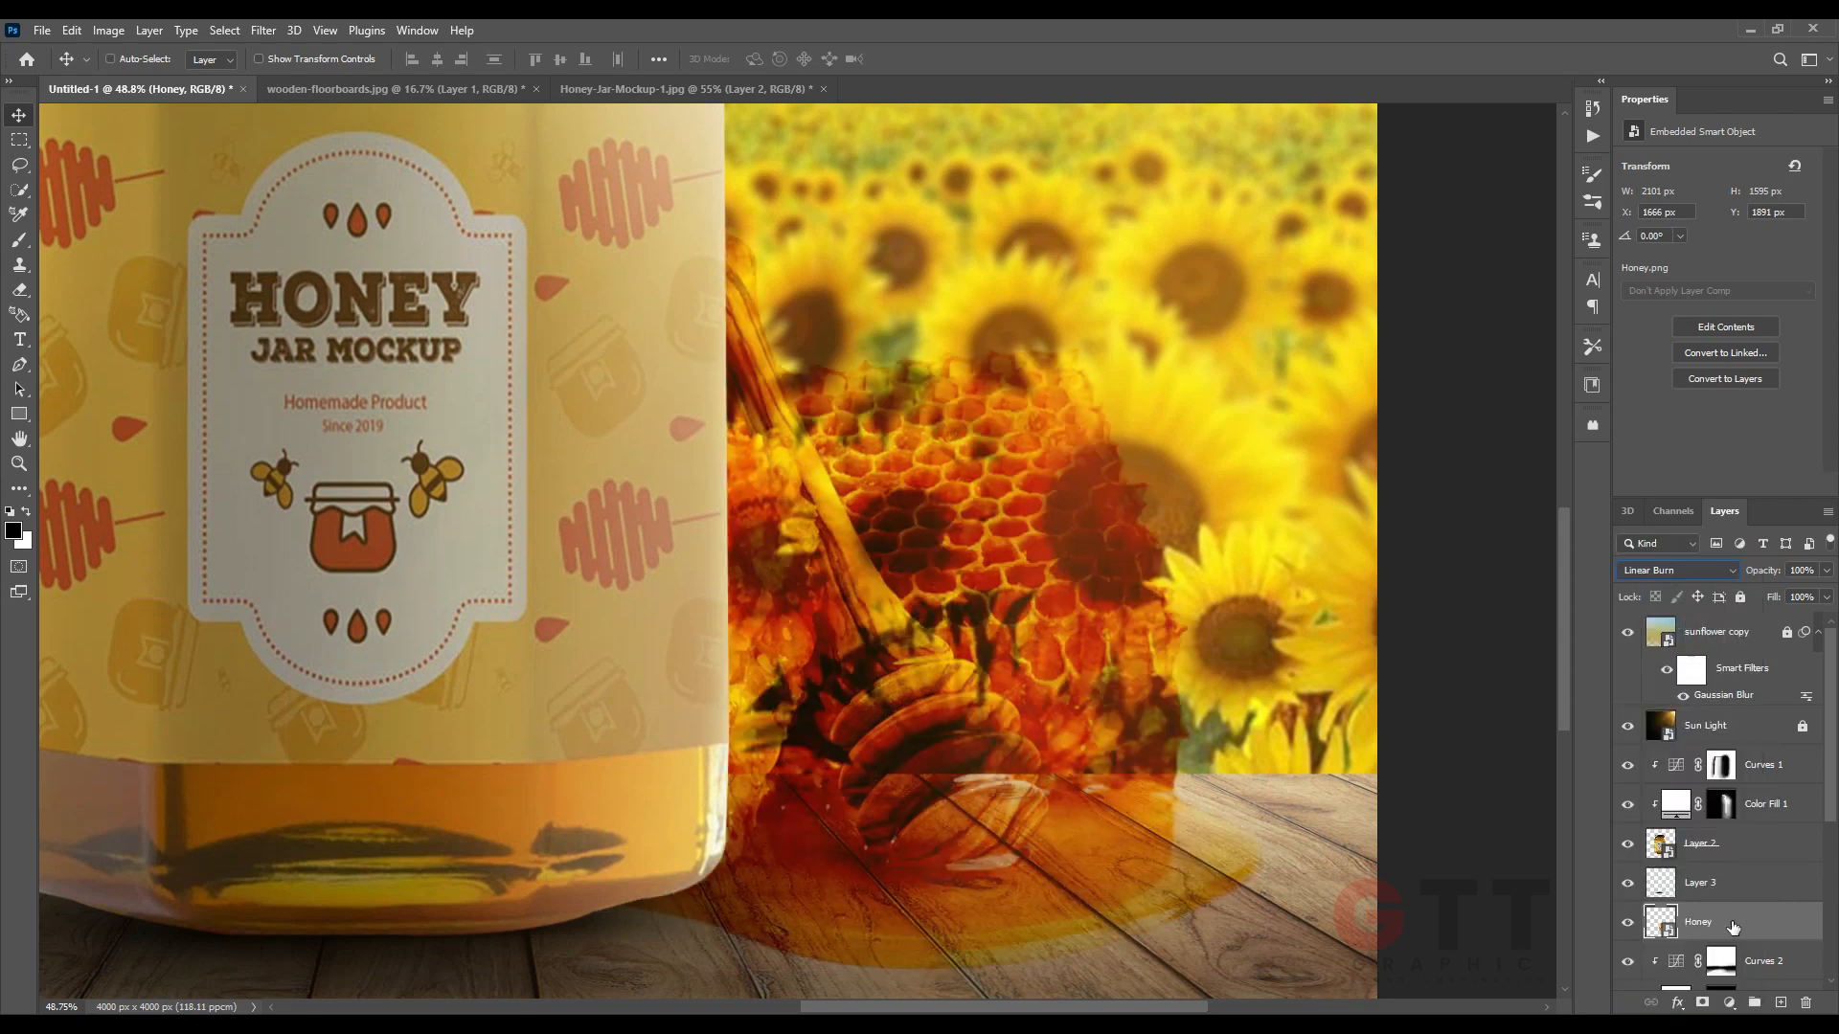
key("ctrl+j")
left_click(1666, 571)
left_click(1667, 554)
Add a layer mask to the Normal honey copy and fade the honey puddle into the wood with a soft black brush.
scroll(1088, 821, "up", 3)
left_click_drag(1088, 821, 1192, 561)
left_click(1701, 1002)
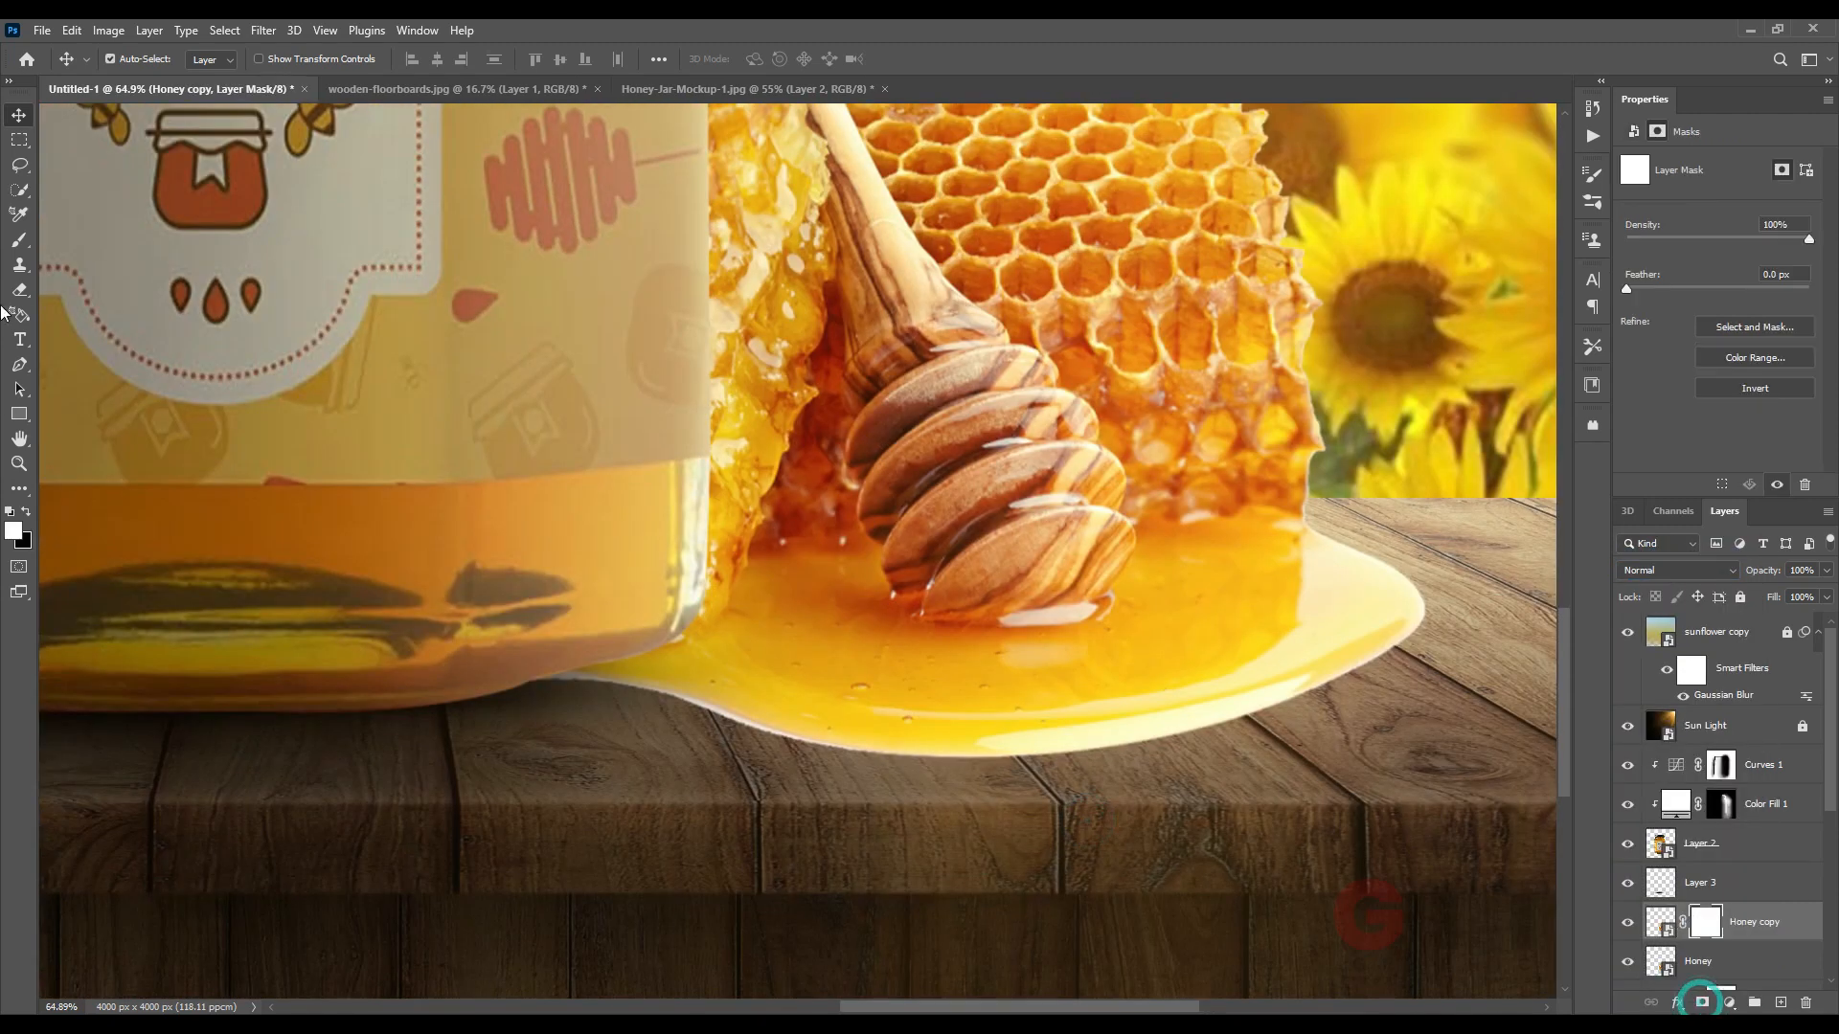
key("b")
scroll(1177, 896, "up", 1)
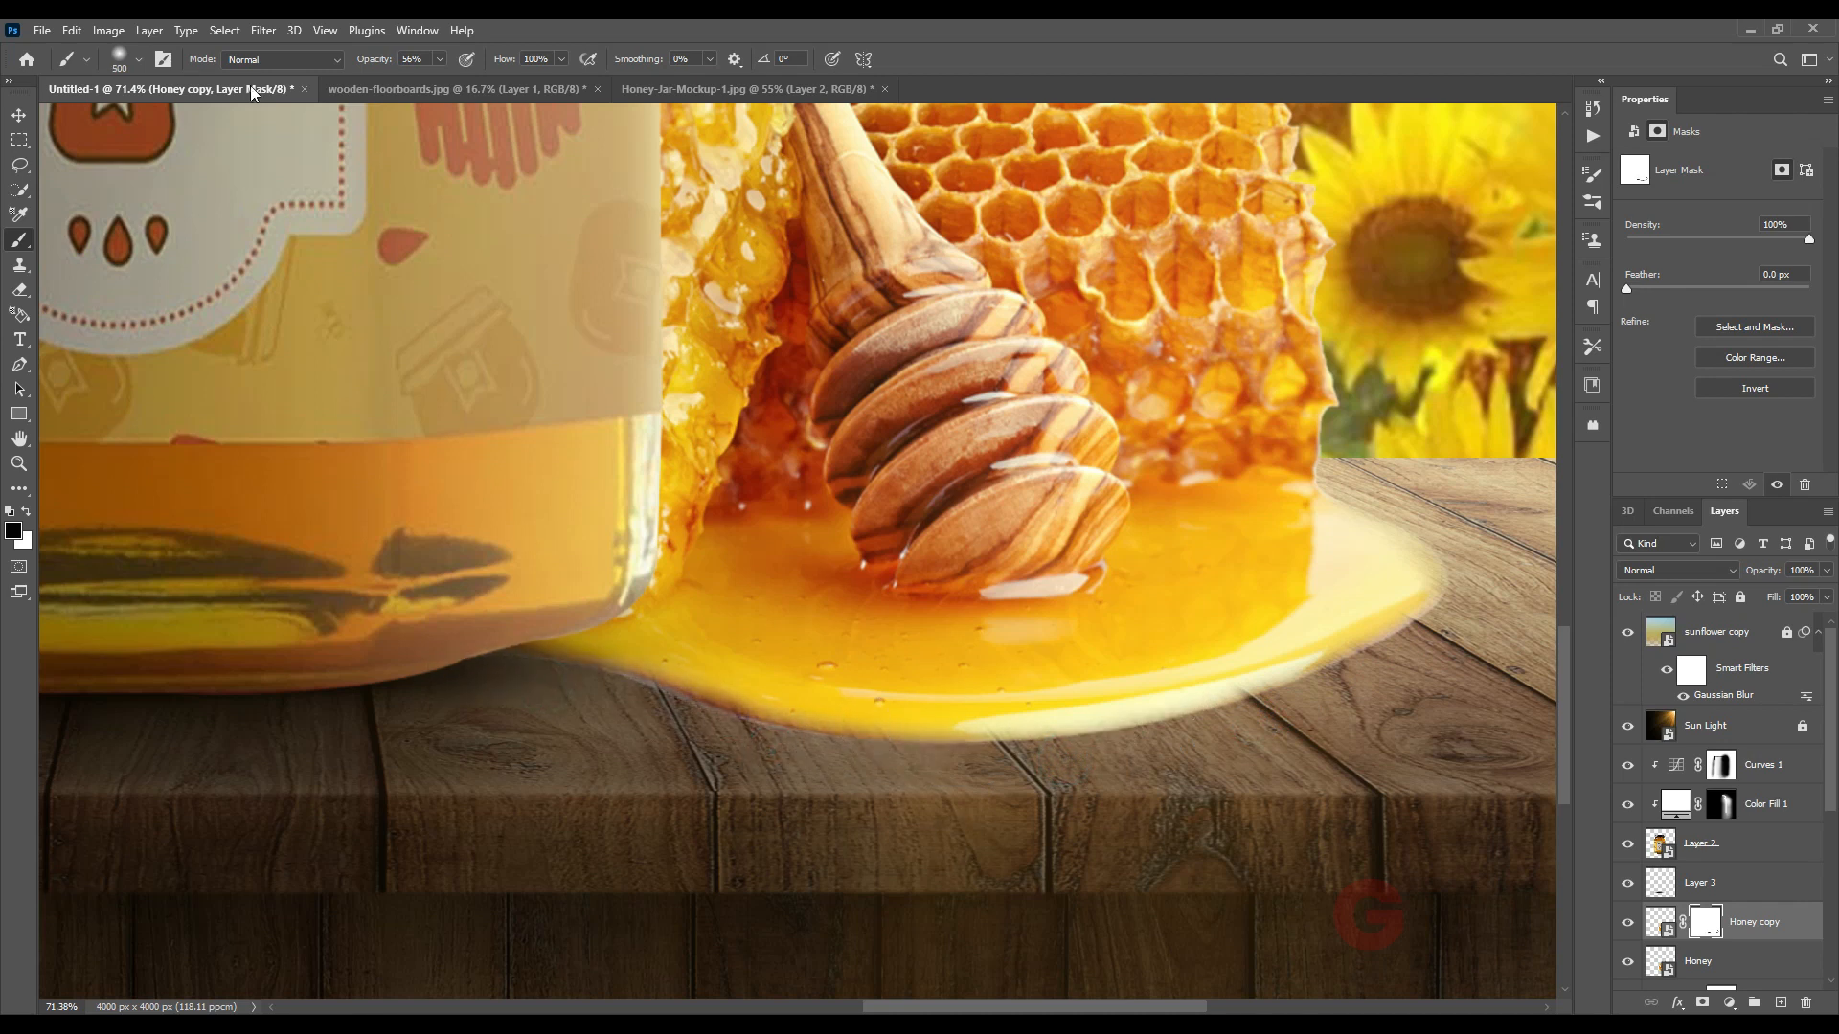
mouse_move(744, 697)
left_mouse_down()
mouse_move(907, 716)
mouse_move(1145, 666)
mouse_move(1365, 579)
left_mouse_up()
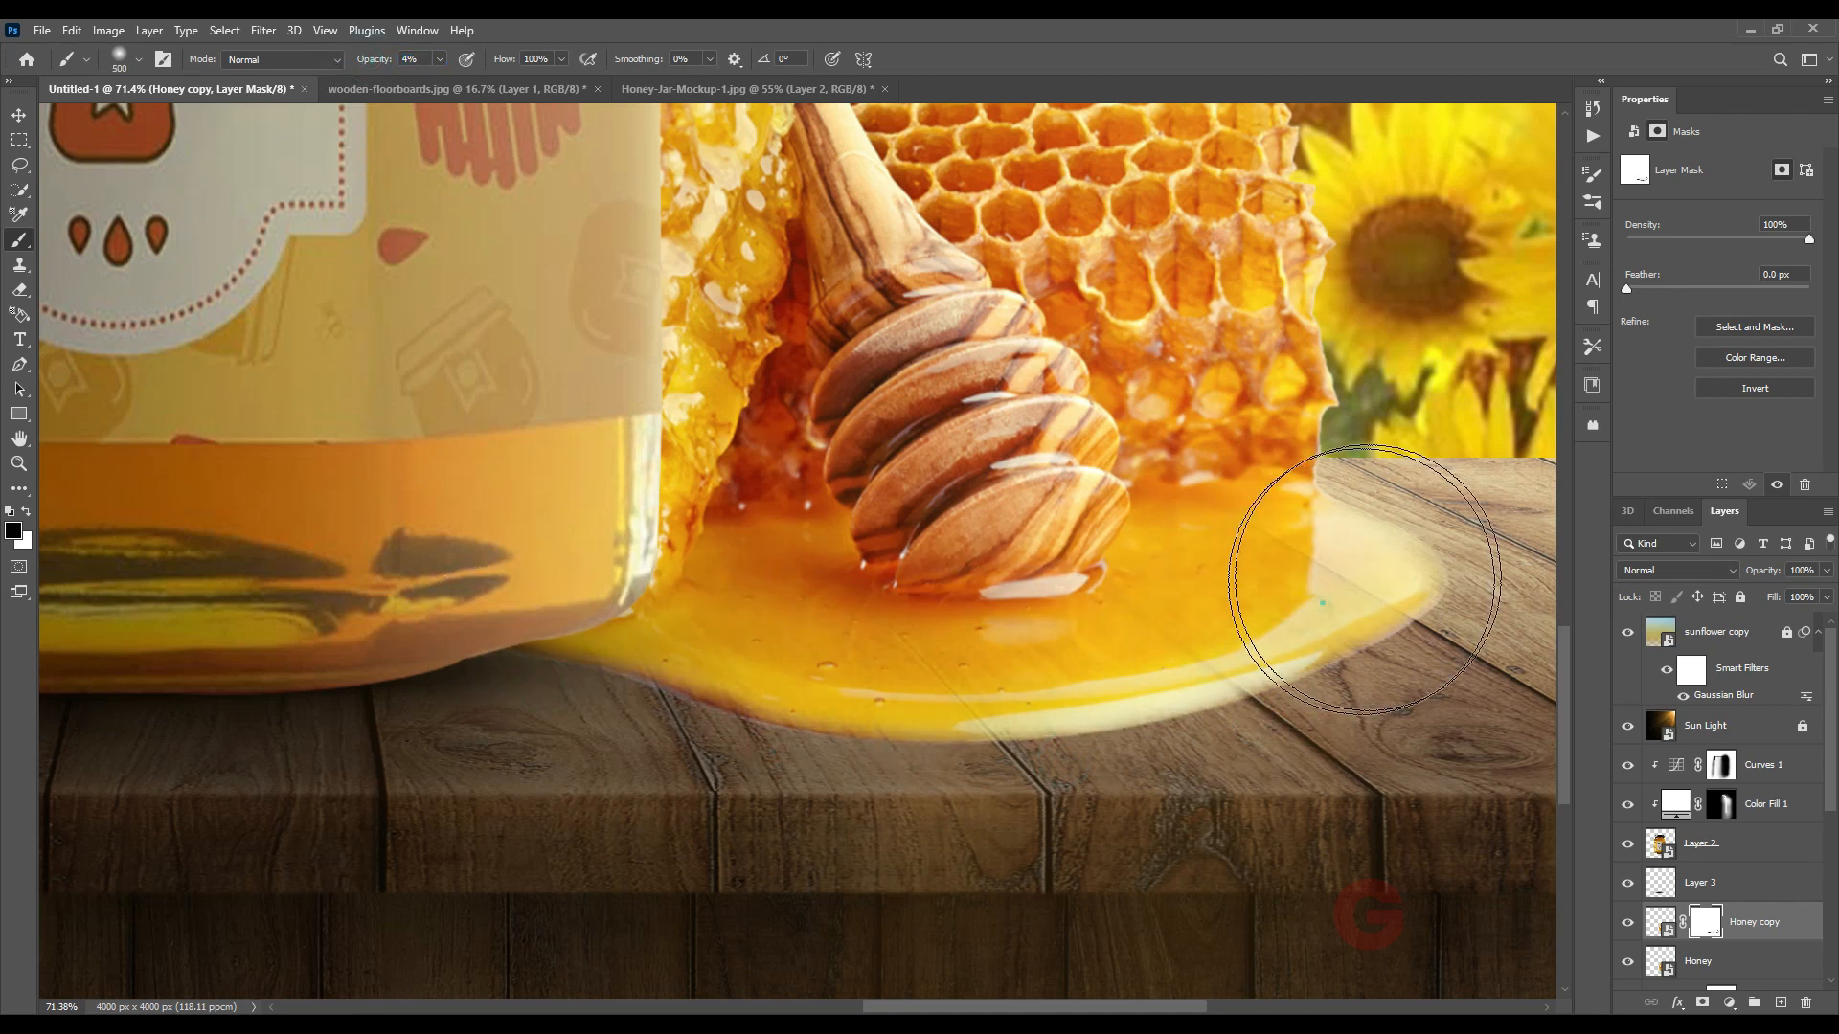
scroll(823, 581, "down", 3)
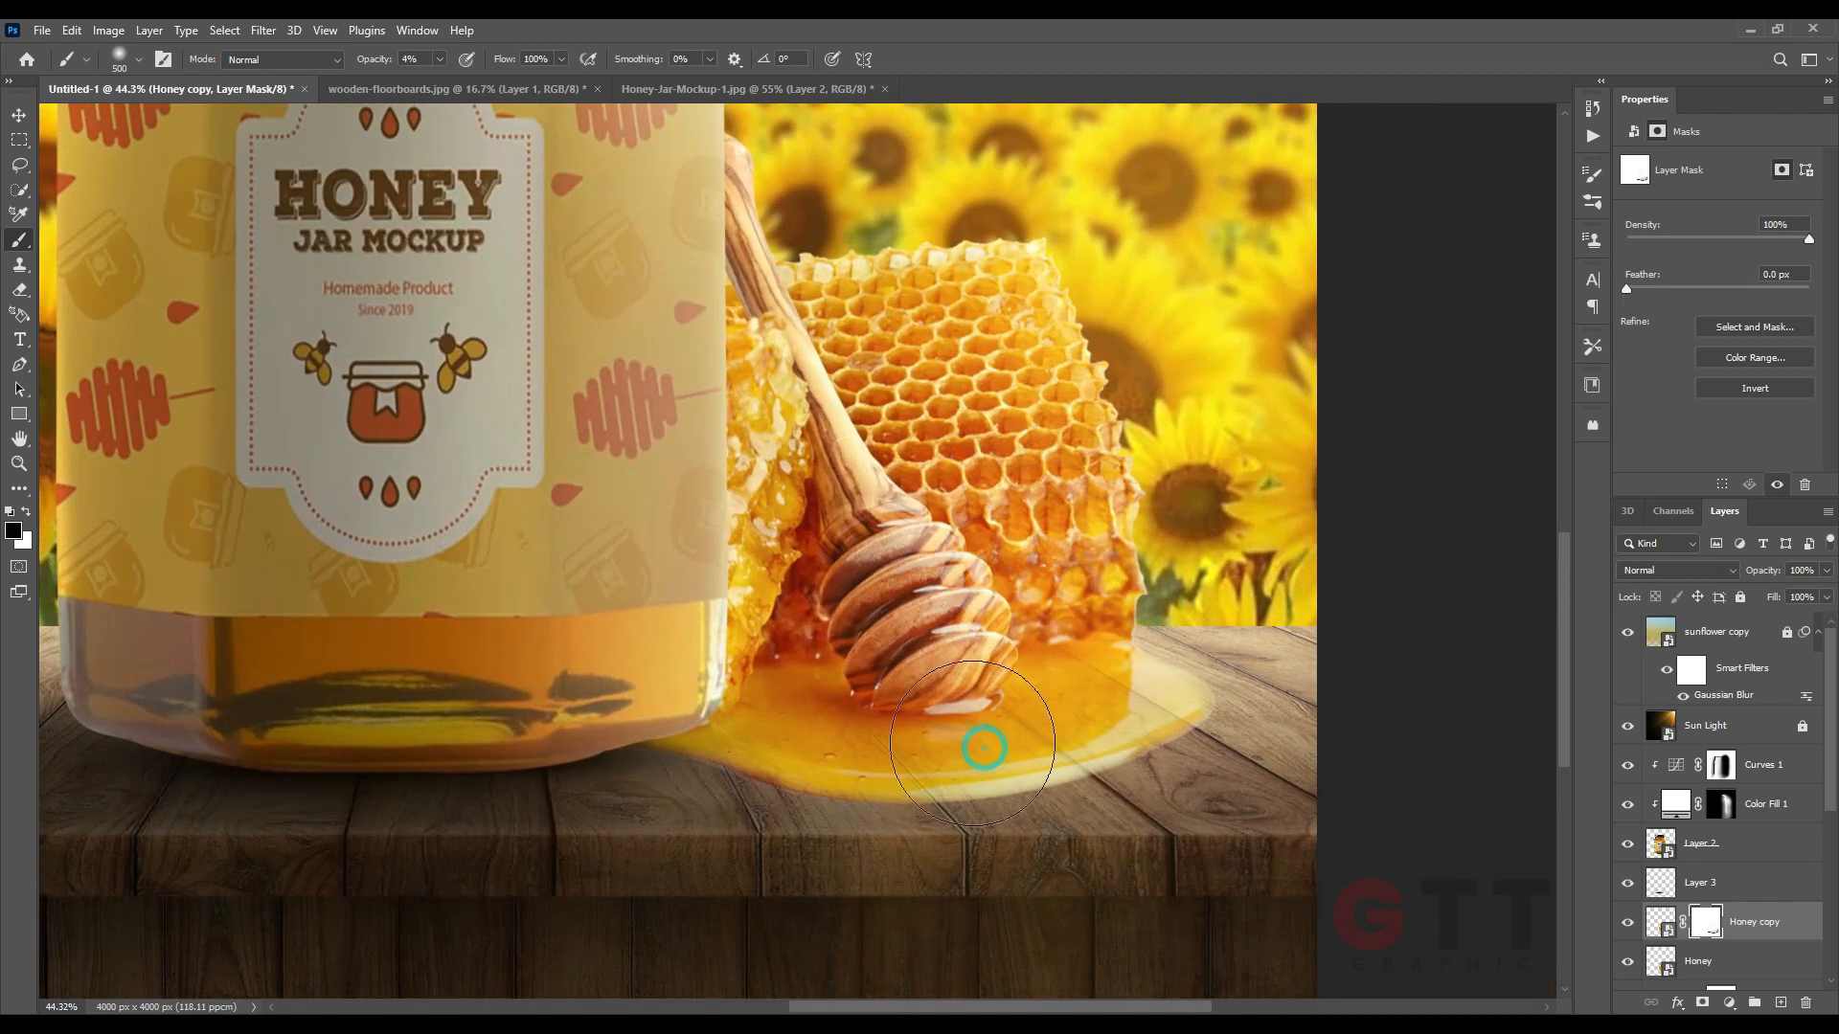
scroll(718, 762, "up", 4)
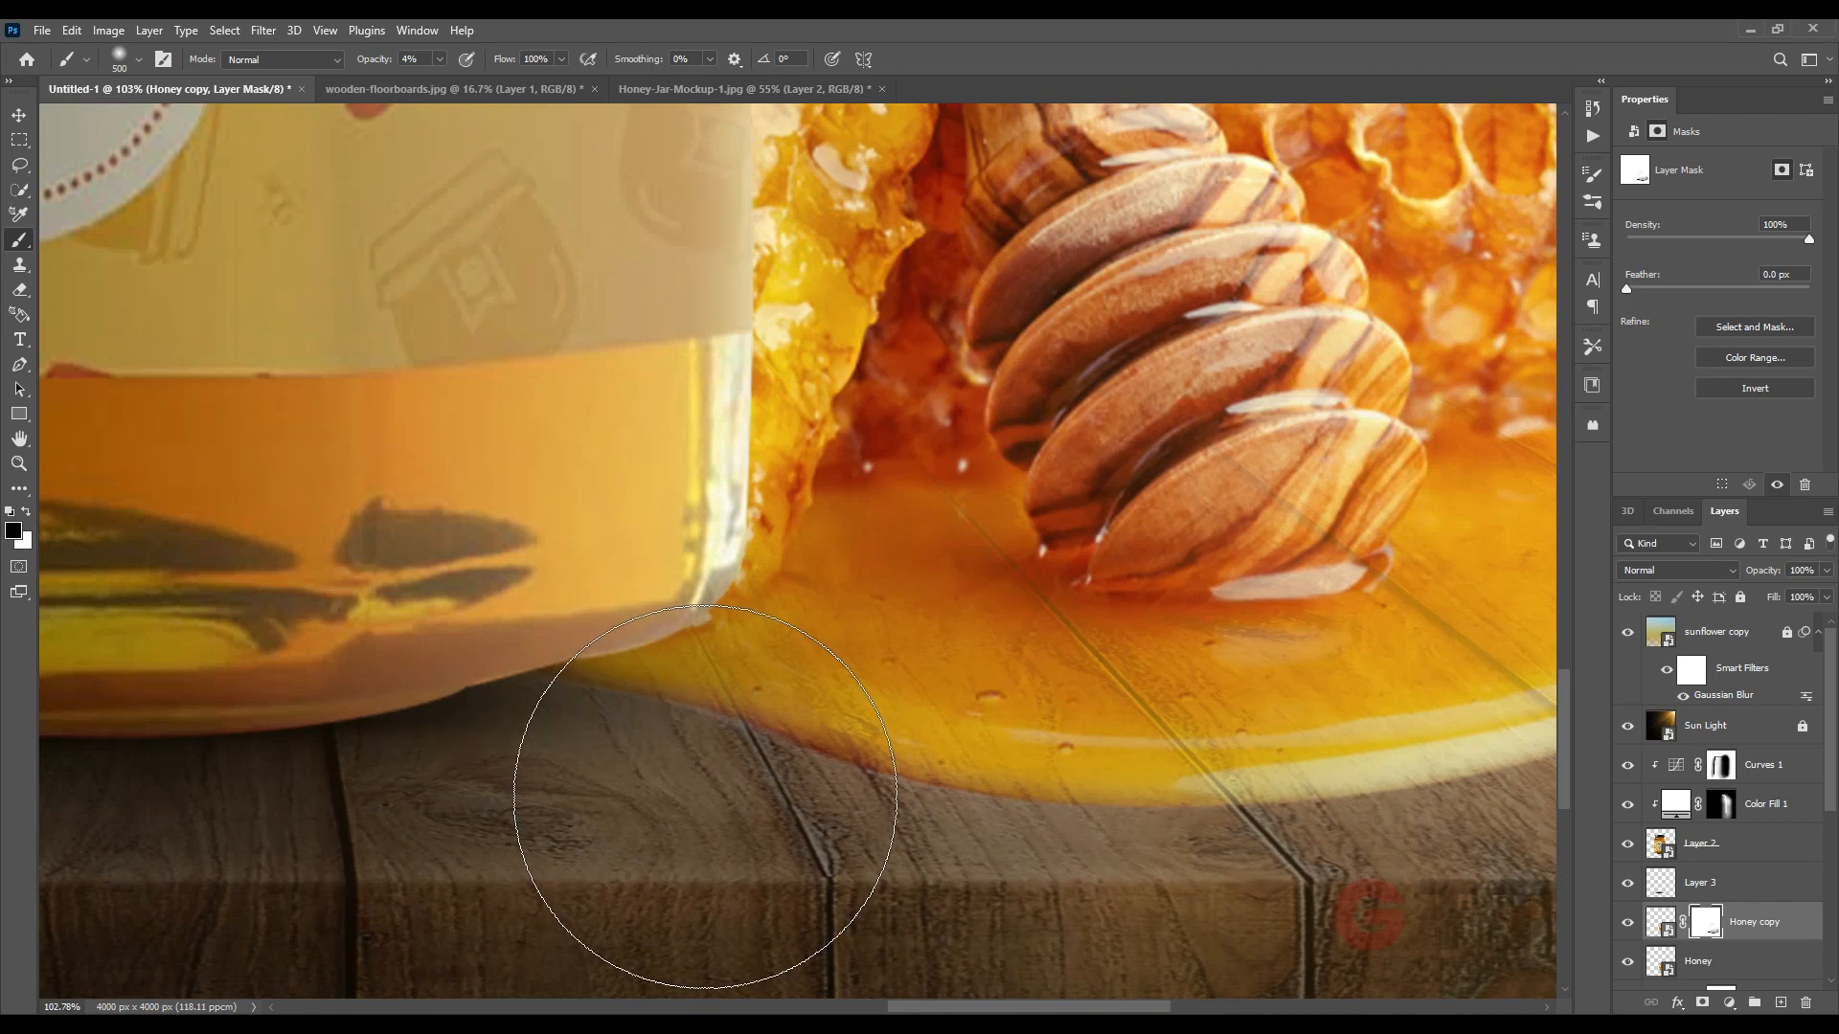
Keep the lower Honey layer on Linear Burn and add a second Linear Burn duplicate beneath the masked copy at 70% opacity.
left_click(1714, 961)
left_click(1677, 569)
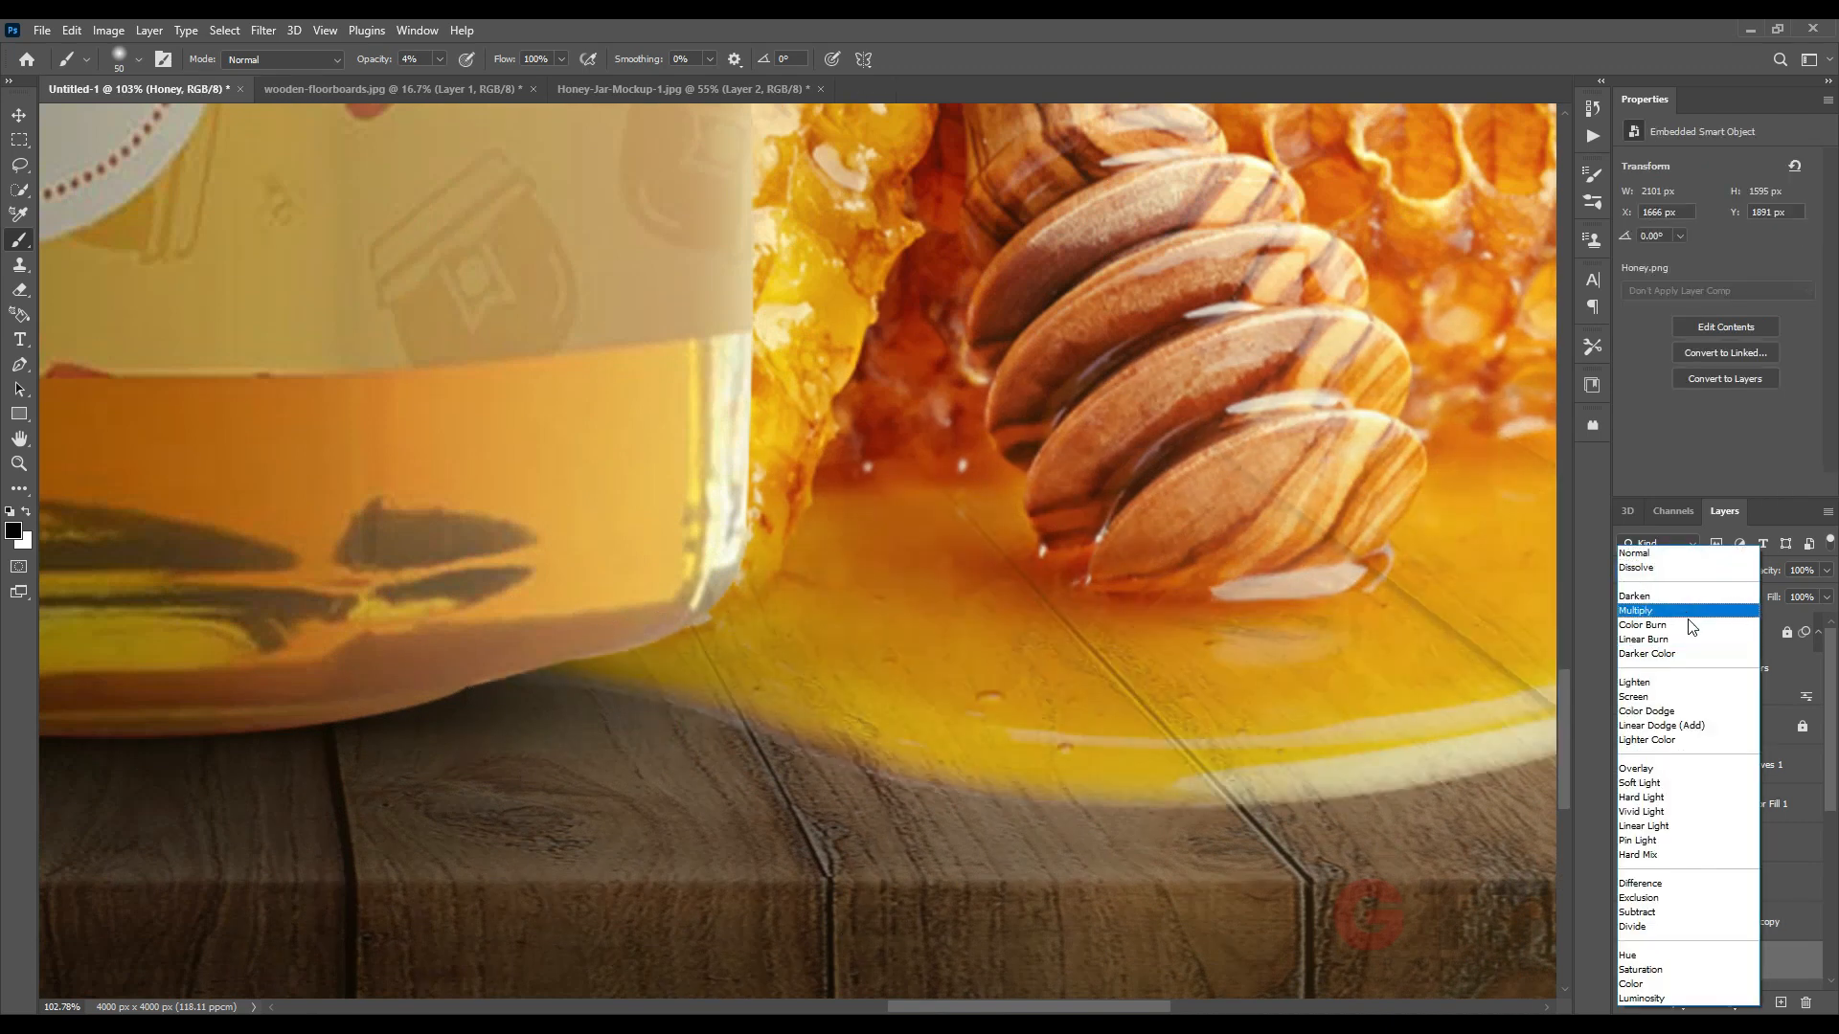
left_click(1693, 648)
left_click(1230, 737)
left_click(1050, 398)
left_click(1750, 923)
scroll(1149, 690, "down", 2)
left_click(1793, 969)
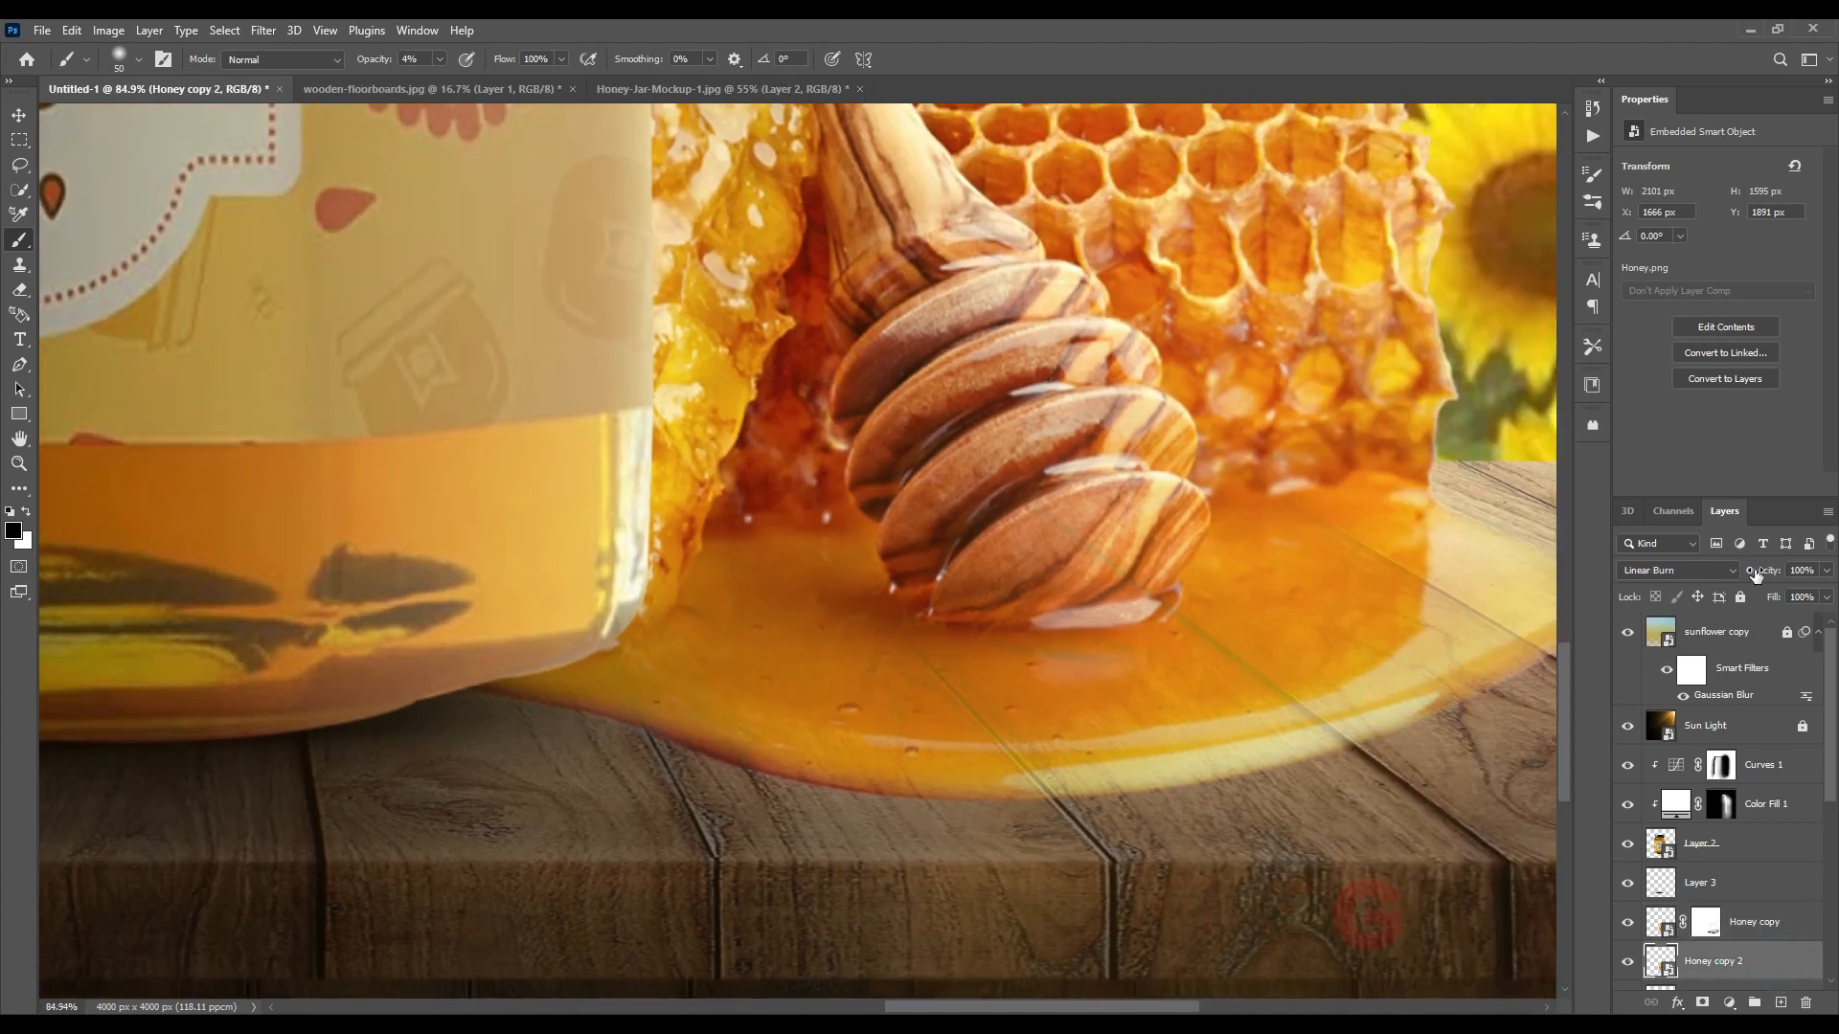
scroll(904, 781, "down", 9)
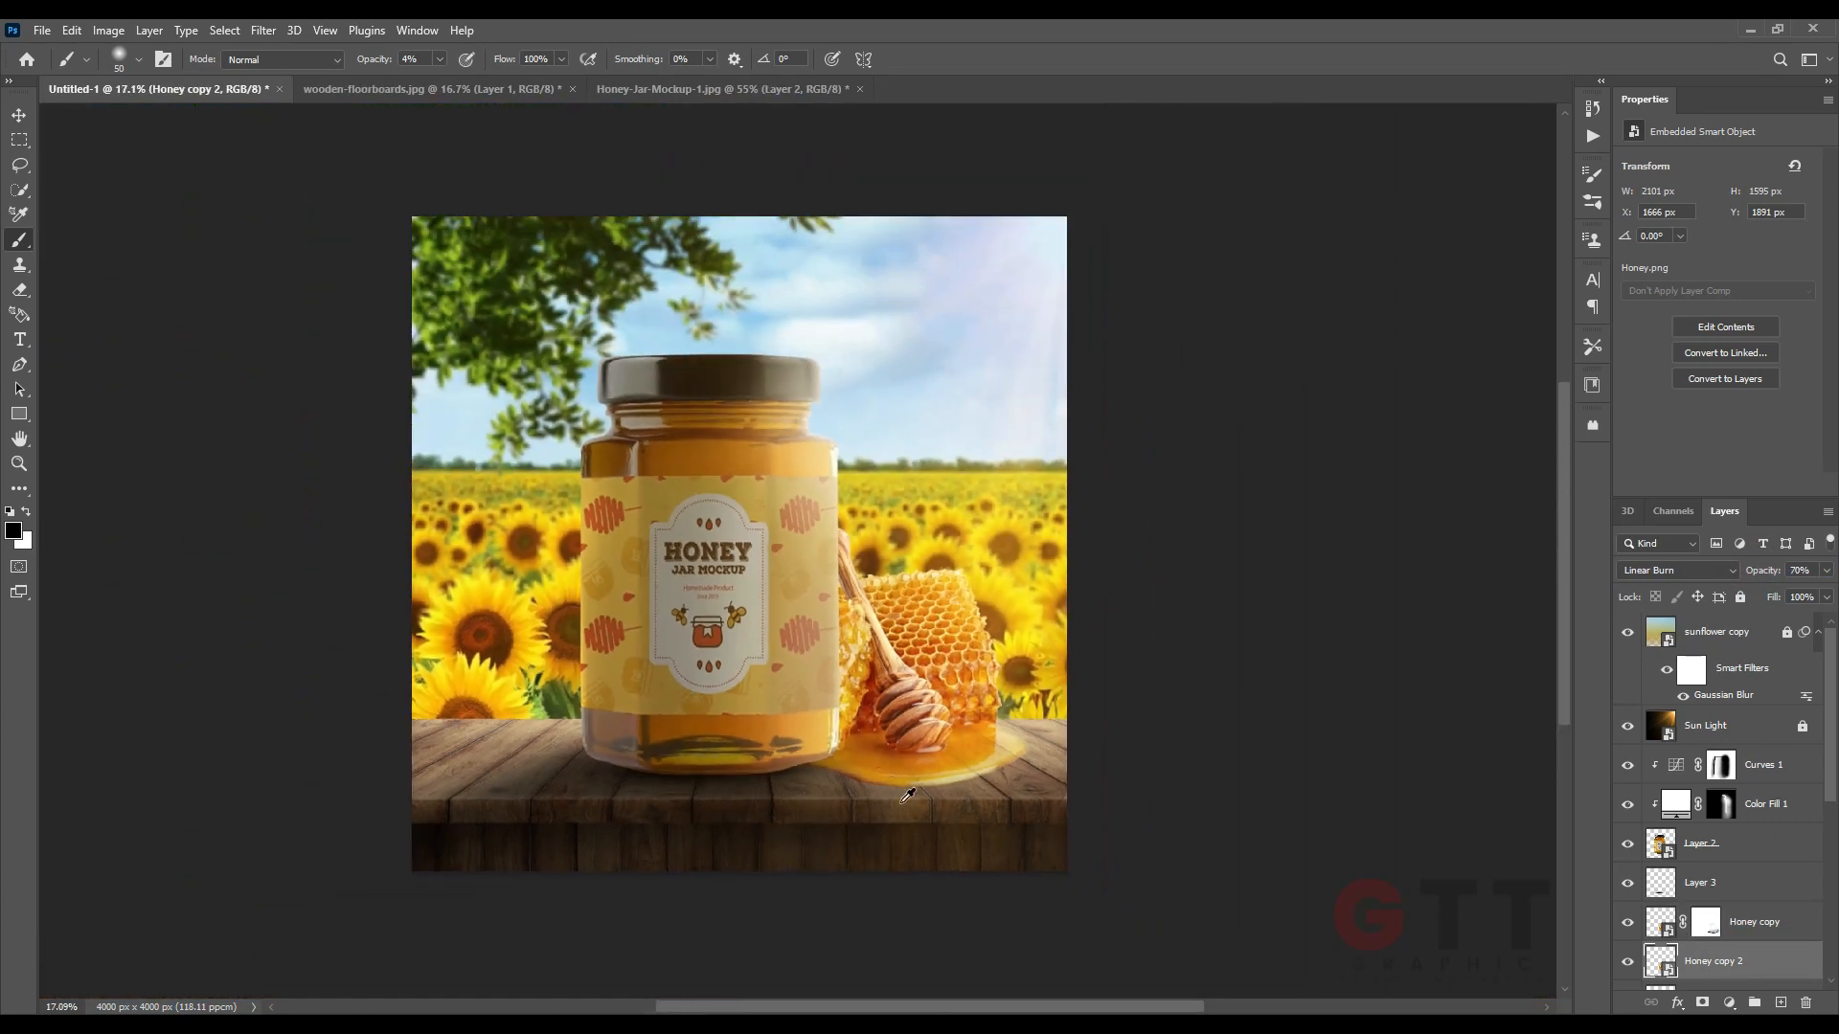
left_click_drag(908, 791, 1008, 820)
Select the stacked honeycomb layers together and nudge them slightly on the tabletop.
left_click(19, 115)
left_click(146, 294)
left_click_drag(397, 494, 380, 494)
left_click_drag(381, 613, 358, 610)
scroll(1657, 841, "down", 2)
left_click(1628, 813)
left_click(1628, 813)
left_click(1754, 815)
scroll(1747, 808, "up", 1)
left_click(1748, 816, "shift")
mouse_move(1002, 738)
left_mouse_down()
mouse_move(1050, 735)
mouse_move(1003, 781)
mouse_move(998, 753)
left_mouse_up()
left_click(1260, 703)
Enlarge the branch across the upper-left sky and mask out the leaves hanging over the sunflower field.
scroll(1160, 802, "down", 2)
left_click(639, 392)
key("ctrl+t")
left_click_drag(968, 447, 1030, 474)
left_click_drag(680, 387, 628, 417)
key("Return")
scroll(593, 493, "up", 3)
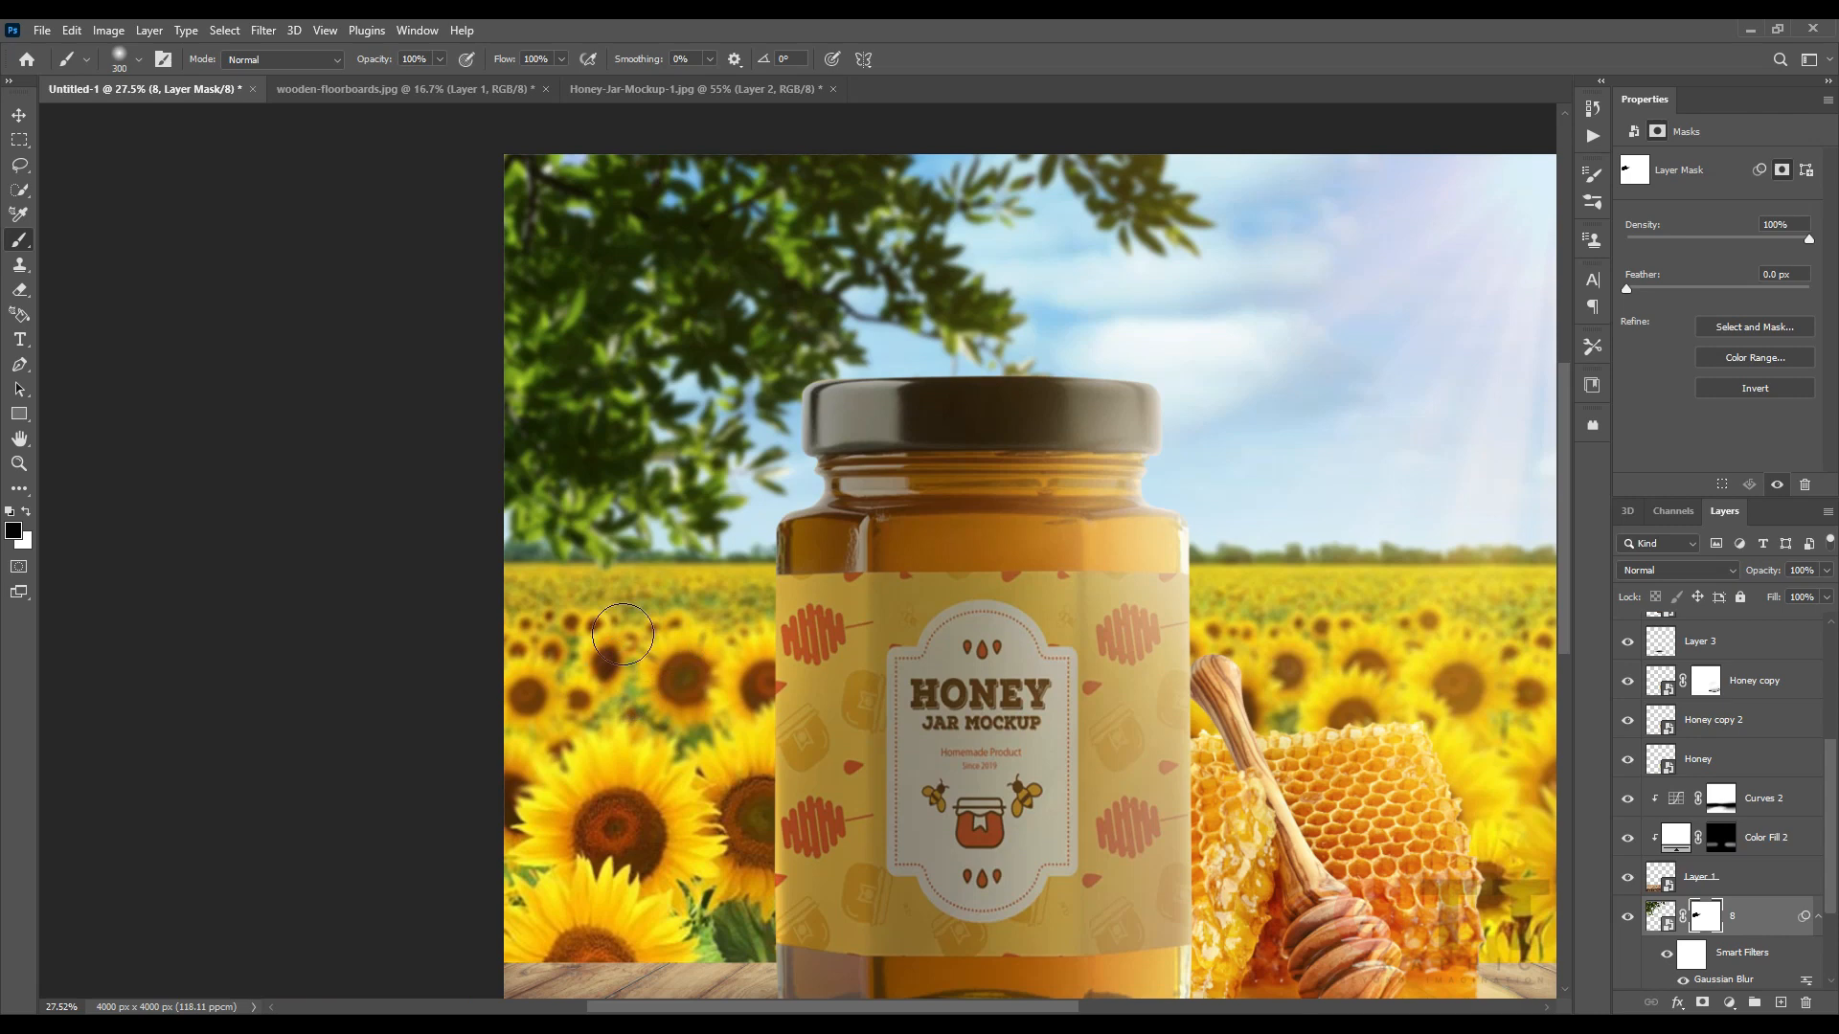
scroll(623, 635, "down", 5)
left_click(19, 115)
left_click(217, 406)
Place the sf2 sunflower image from the Images folder, scale it to about 153% and move its layer directly below Sun Light.
left_click_drag(1444, 856, 1302, 779)
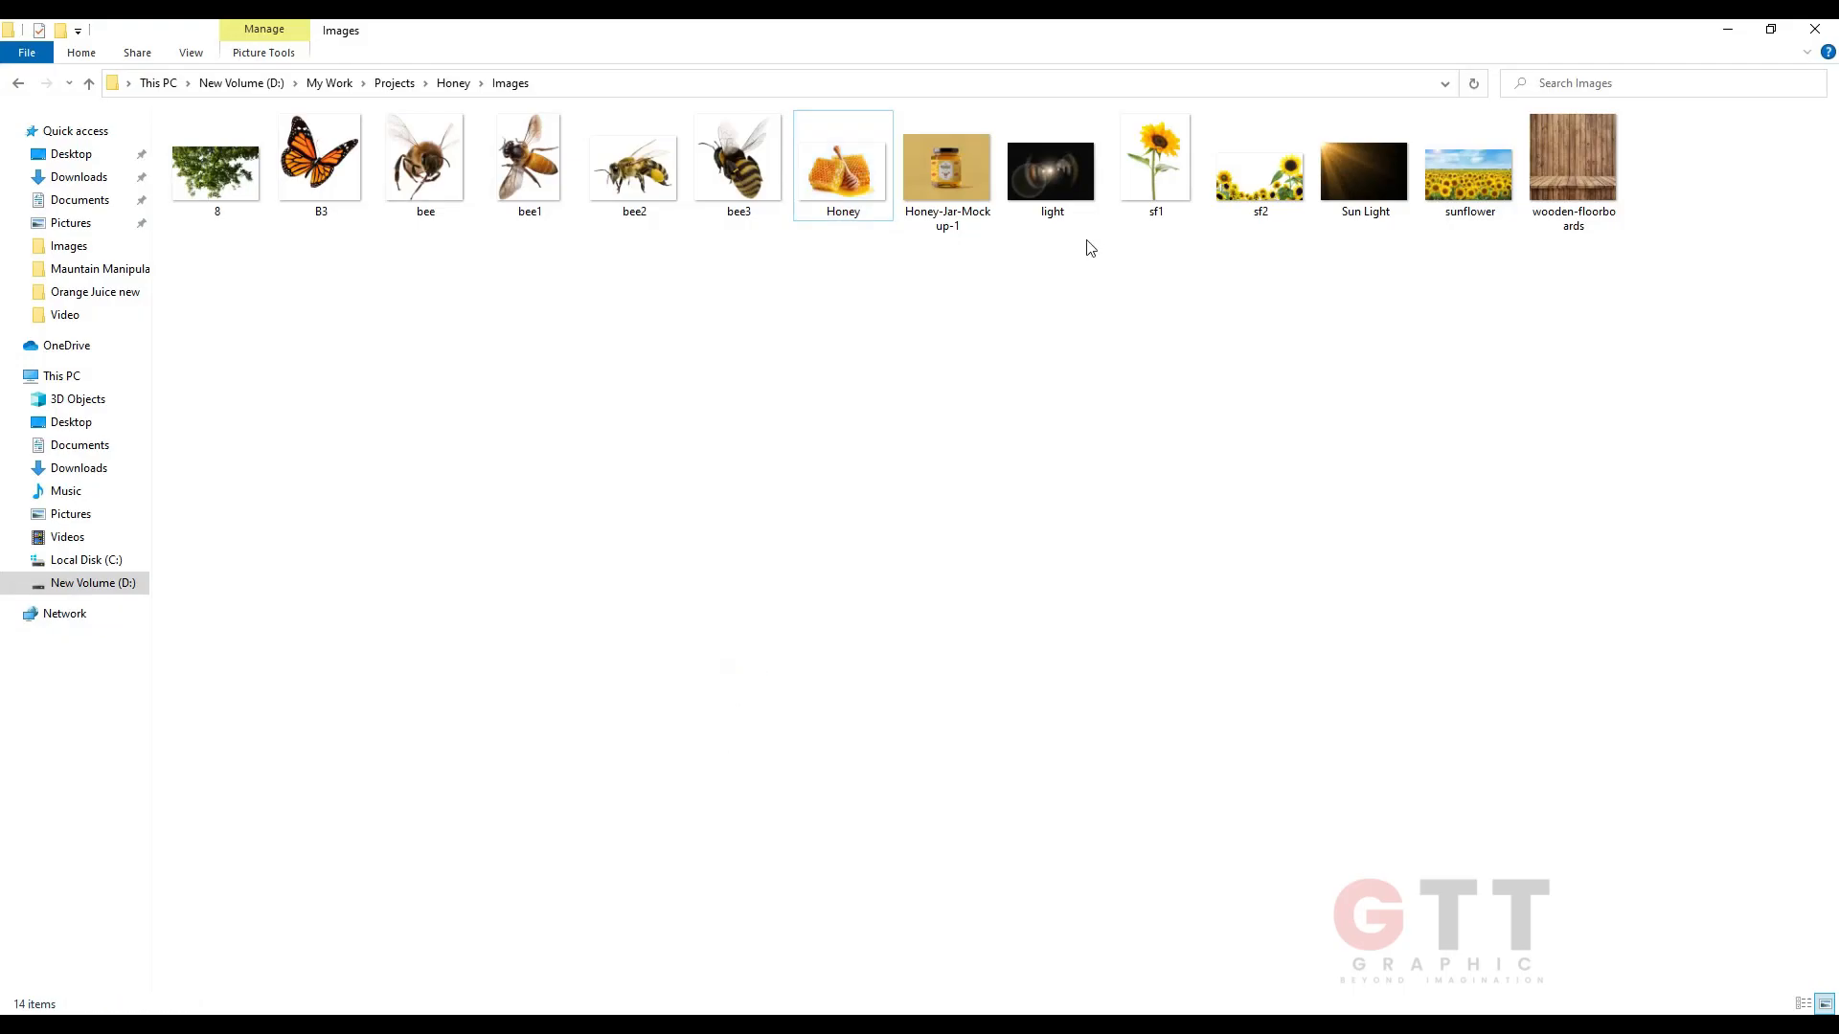
left_click_drag(1261, 205, 738, 594)
left_click_drag(1006, 716, 1077, 759)
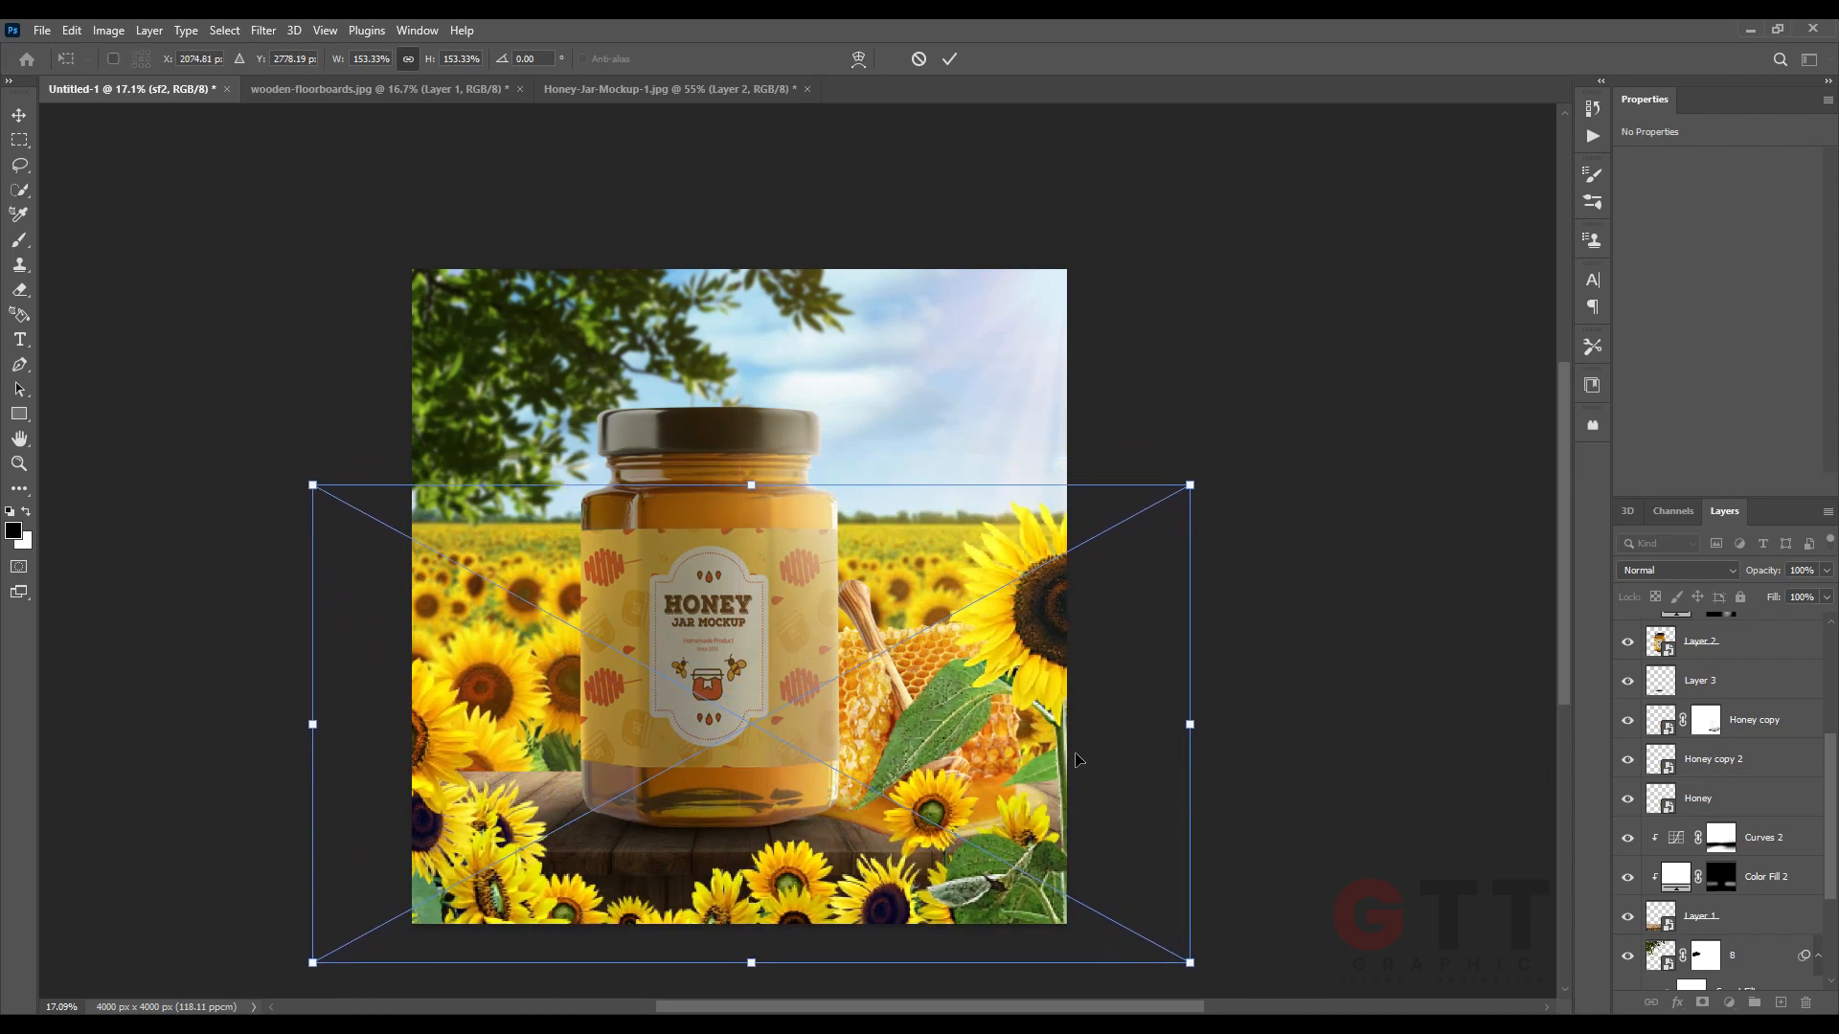
key("Return")
left_click_drag(1755, 778, 1754, 783)
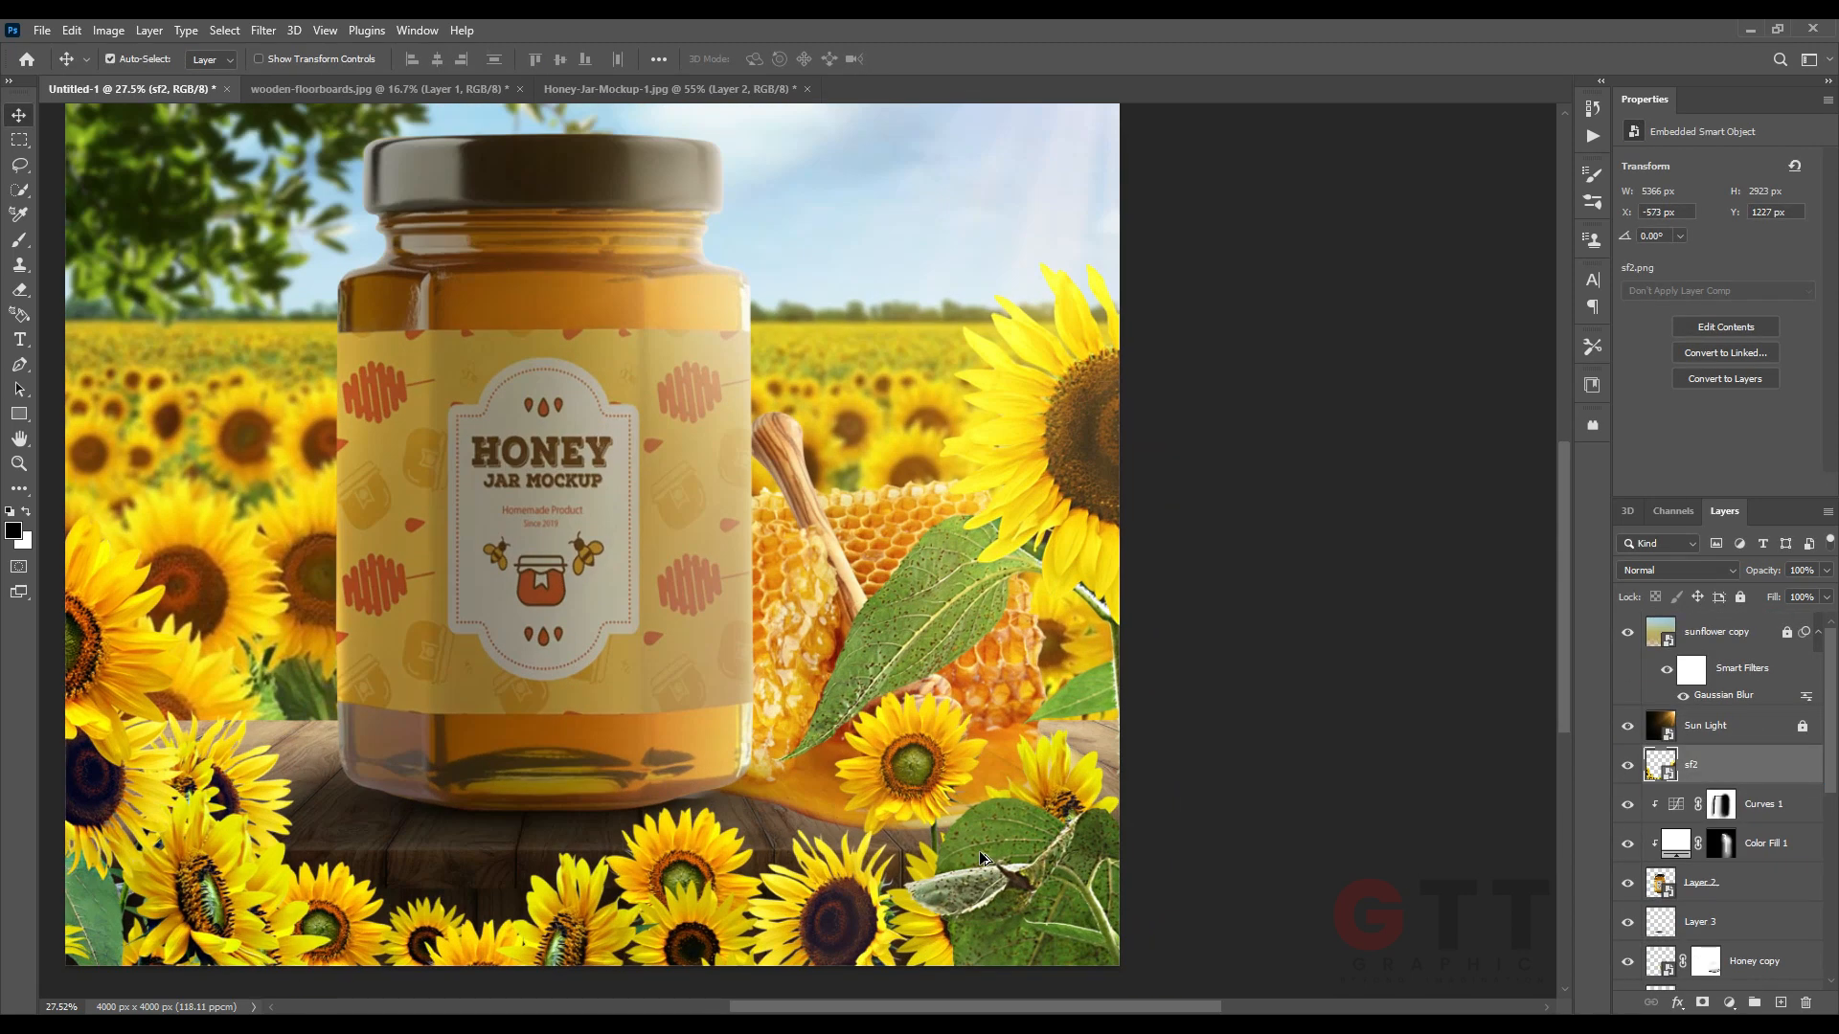
Enlarge the sf2 sunflowers to about 7050 x 3841 px so they frame the composition's lower edge.
key("ctrl+t")
left_click_drag(1275, 745, 1412, 745)
left_click_drag(1214, 830, 1211, 737)
key("Return")
Add a layer mask to sf2 and paint out the petals overlapping the honey puddle with a 300 px black brush.
scroll(1030, 779, "up", 6)
left_click(1701, 1001)
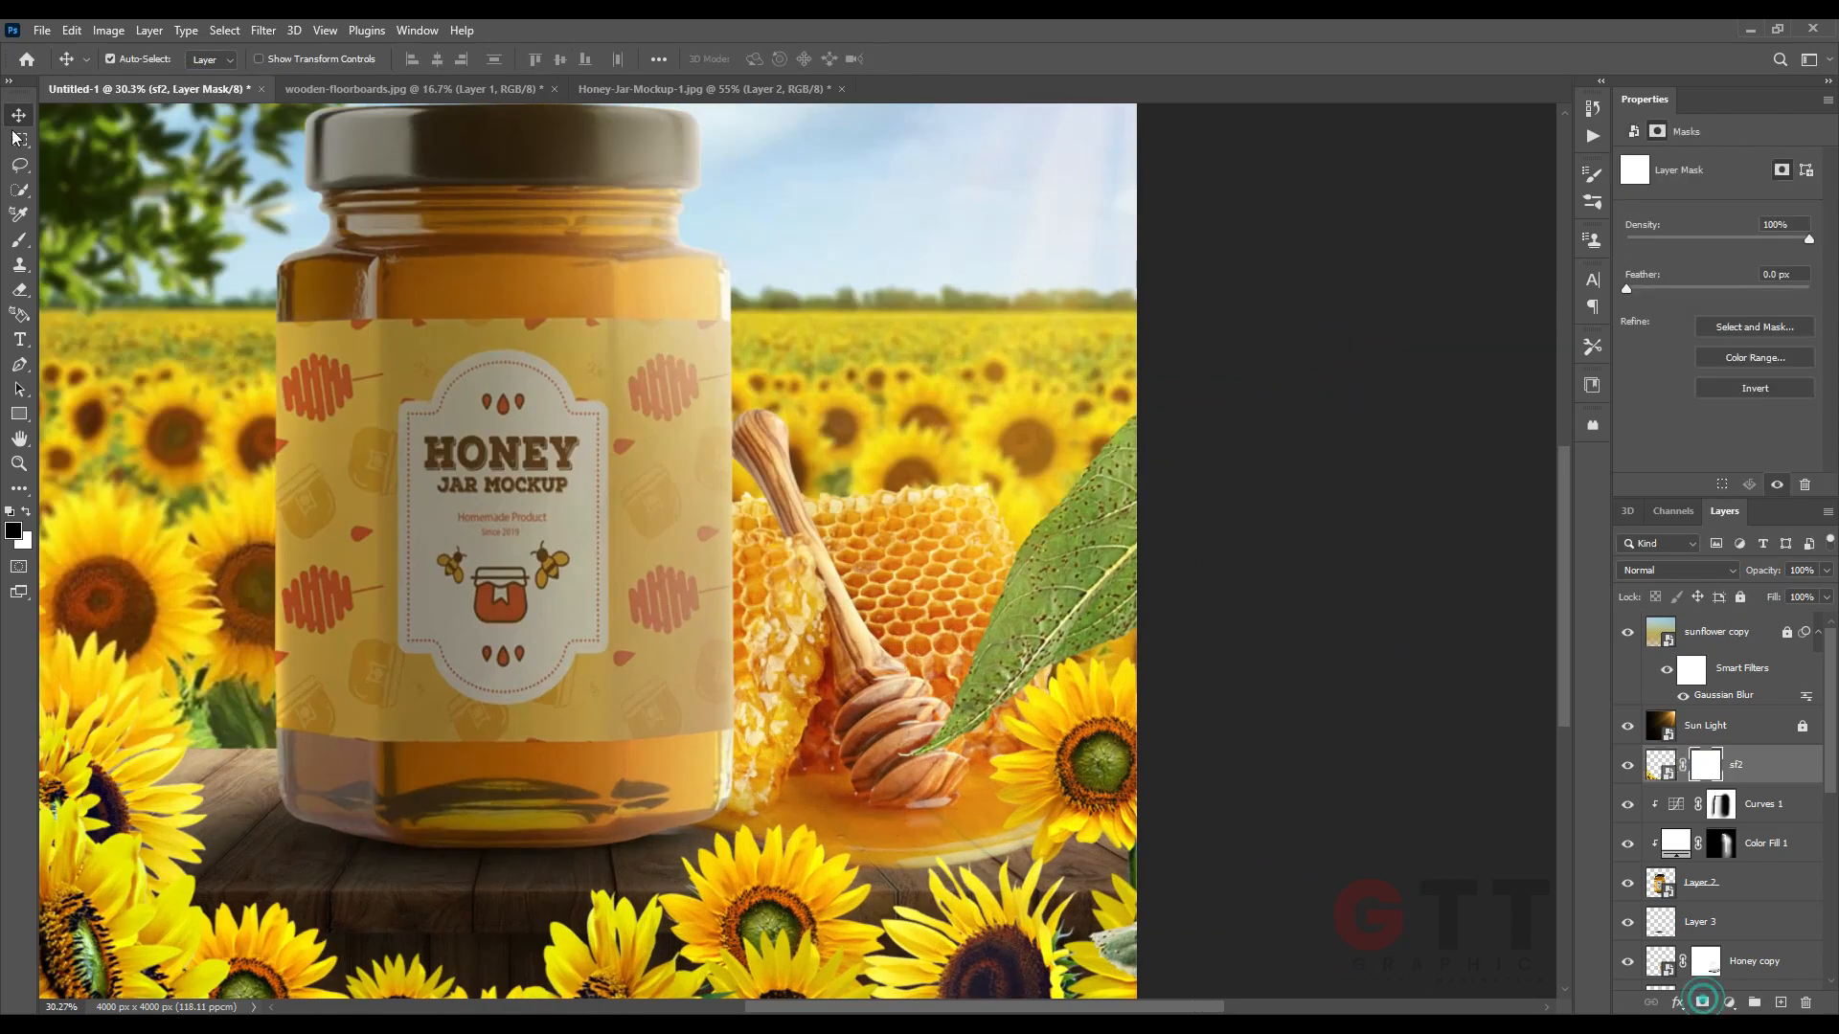
left_click(16, 245)
left_click(139, 60)
left_click(164, 238)
left_click(775, 27)
scroll(905, 751, "up", 6)
left_click_drag(1379, 766, 1083, 775)
left_click_drag(665, 730, 773, 686)
left_click_drag(785, 824, 765, 741)
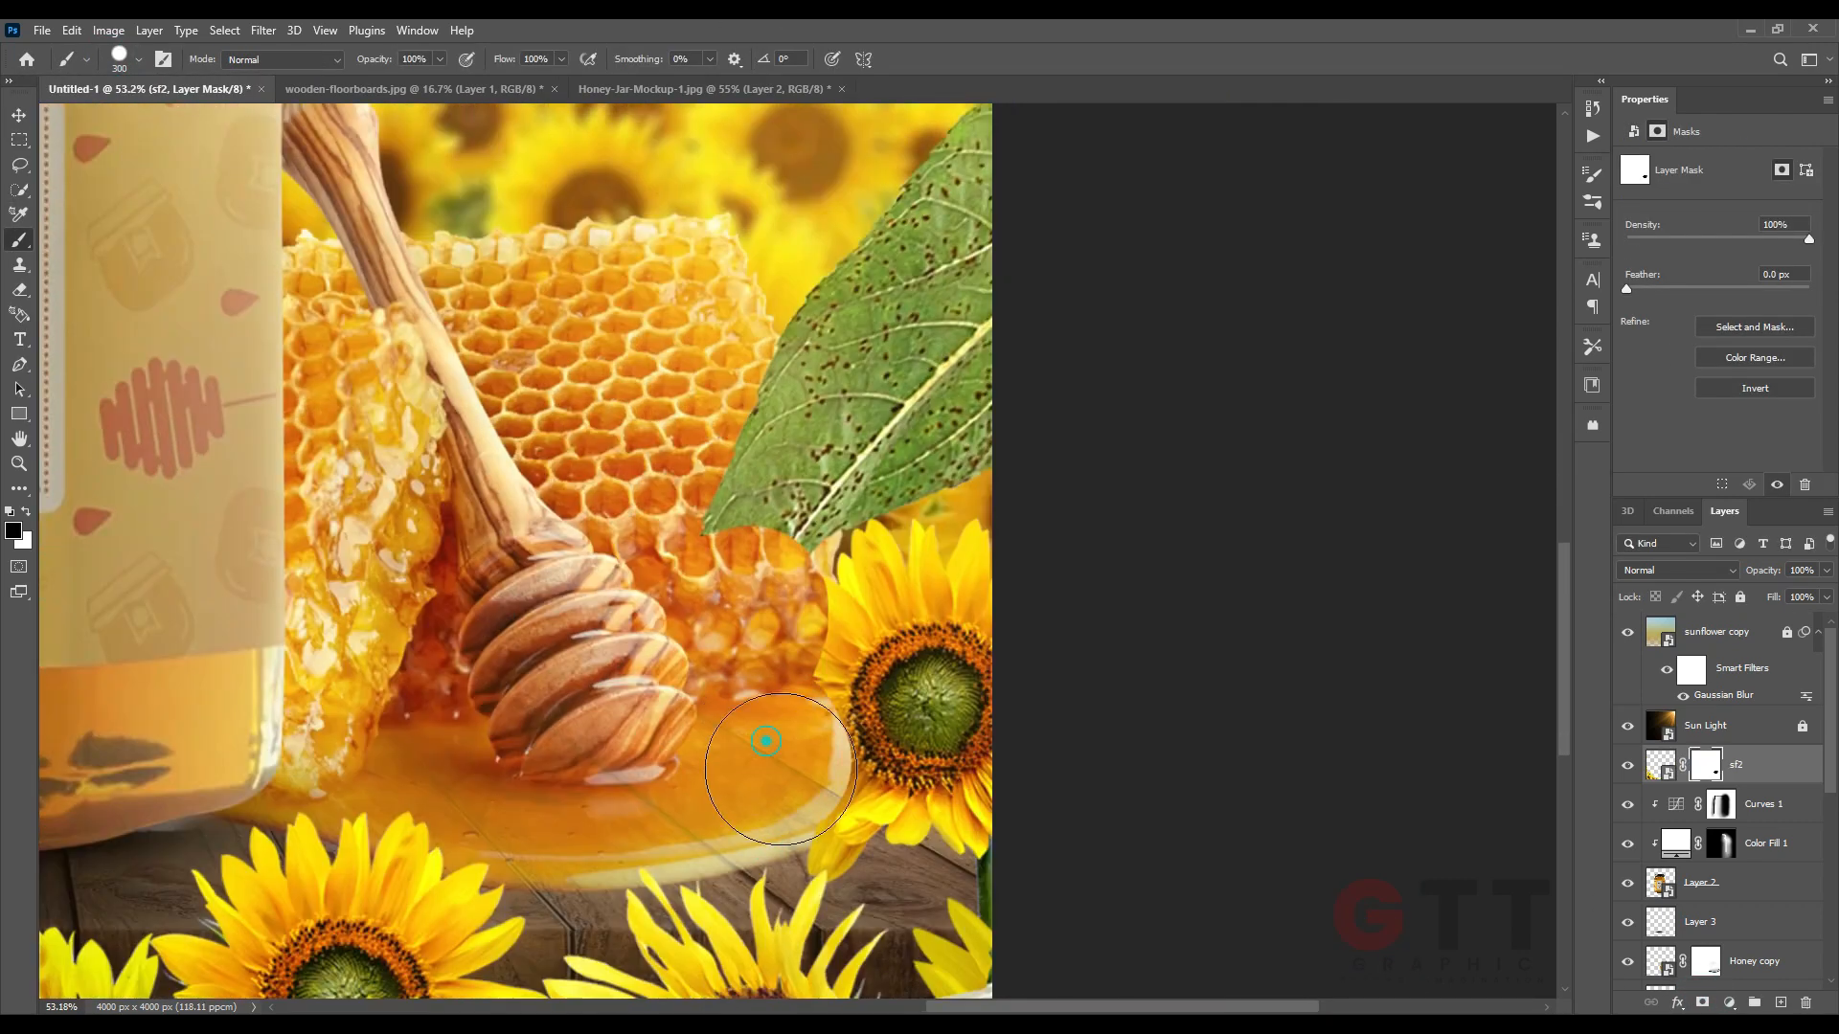
Paint out the large leaf and the sunflower beside the honeycomb on the sf2 mask, using a smaller brush for the remaining edges.
left_click_drag(906, 783, 1000, 840)
left_click_drag(934, 619, 862, 421)
left_click_drag(910, 383, 841, 669)
mouse_move(885, 450)
left_mouse_down()
mouse_move(834, 615)
mouse_move(886, 613)
left_mouse_up()
left_click_drag(828, 862, 782, 459)
scroll(699, 814, "up", 9)
key("[")
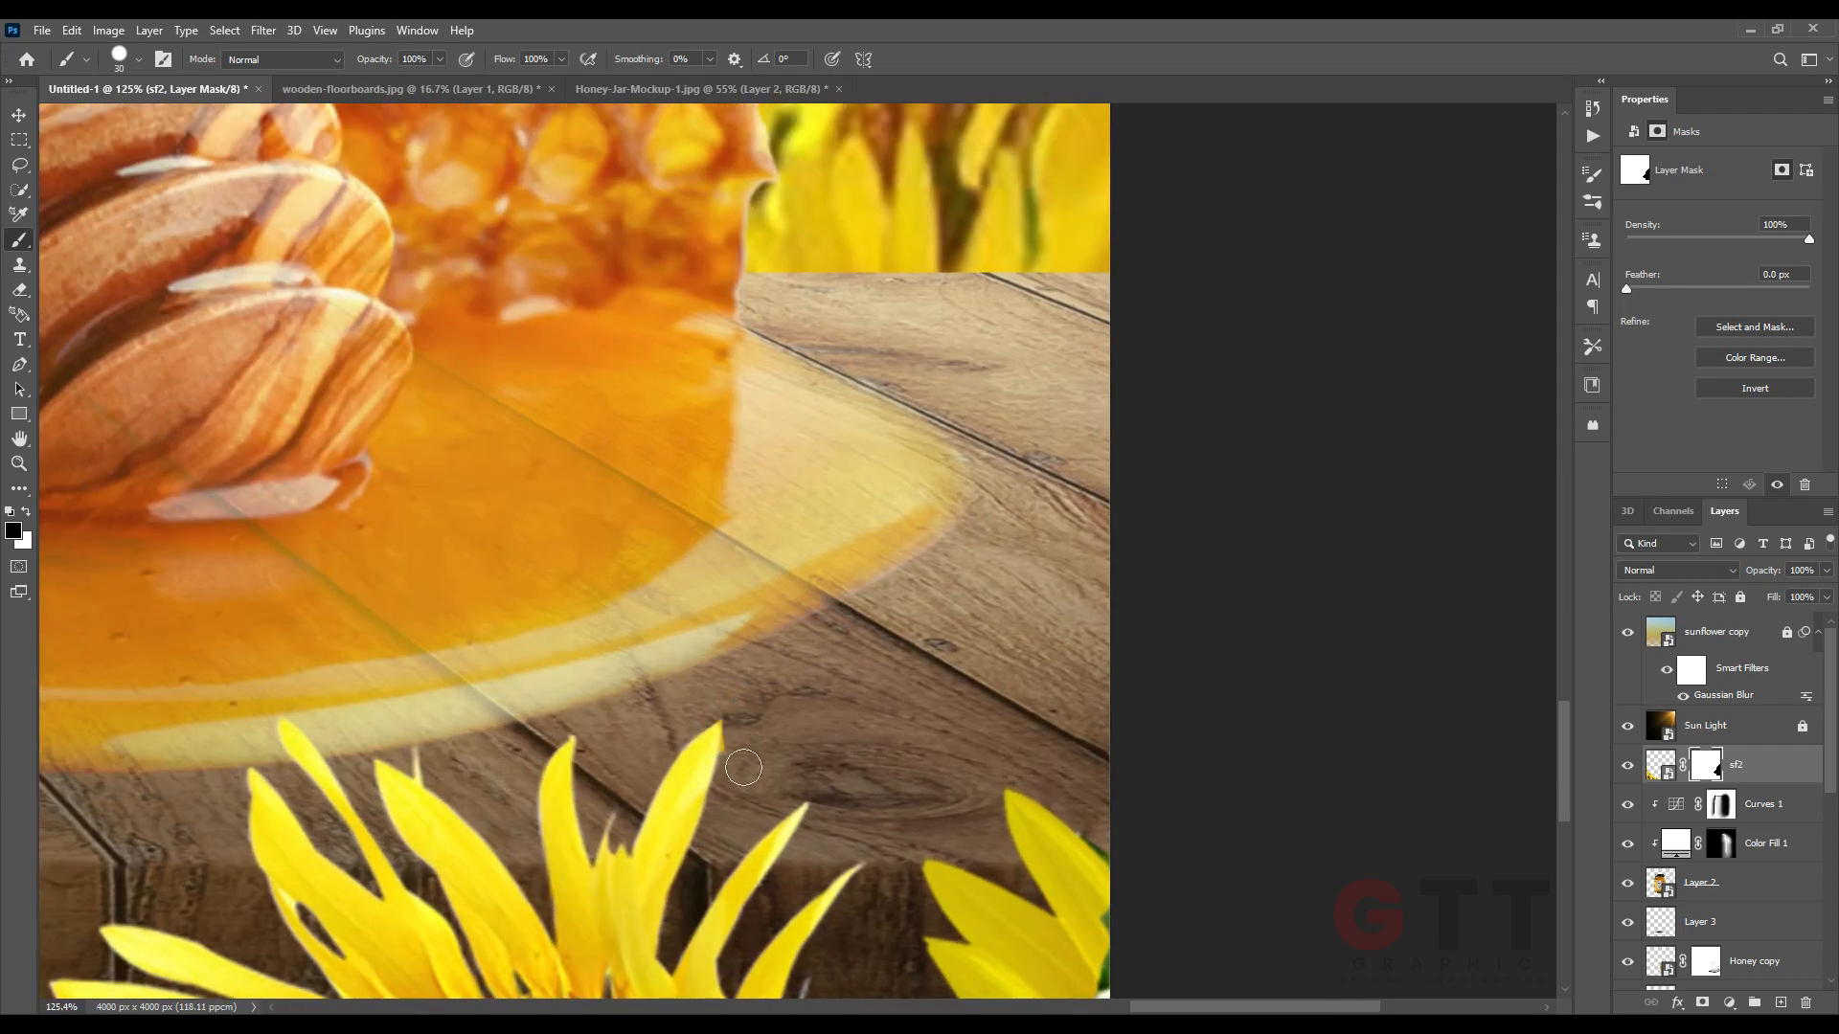
Nudge the sf2 sunflowers slightly along the canvas's lower edge.
scroll(926, 699, "down", 20)
key("v")
left_click(826, 713)
left_click_drag(772, 745, 783, 740)
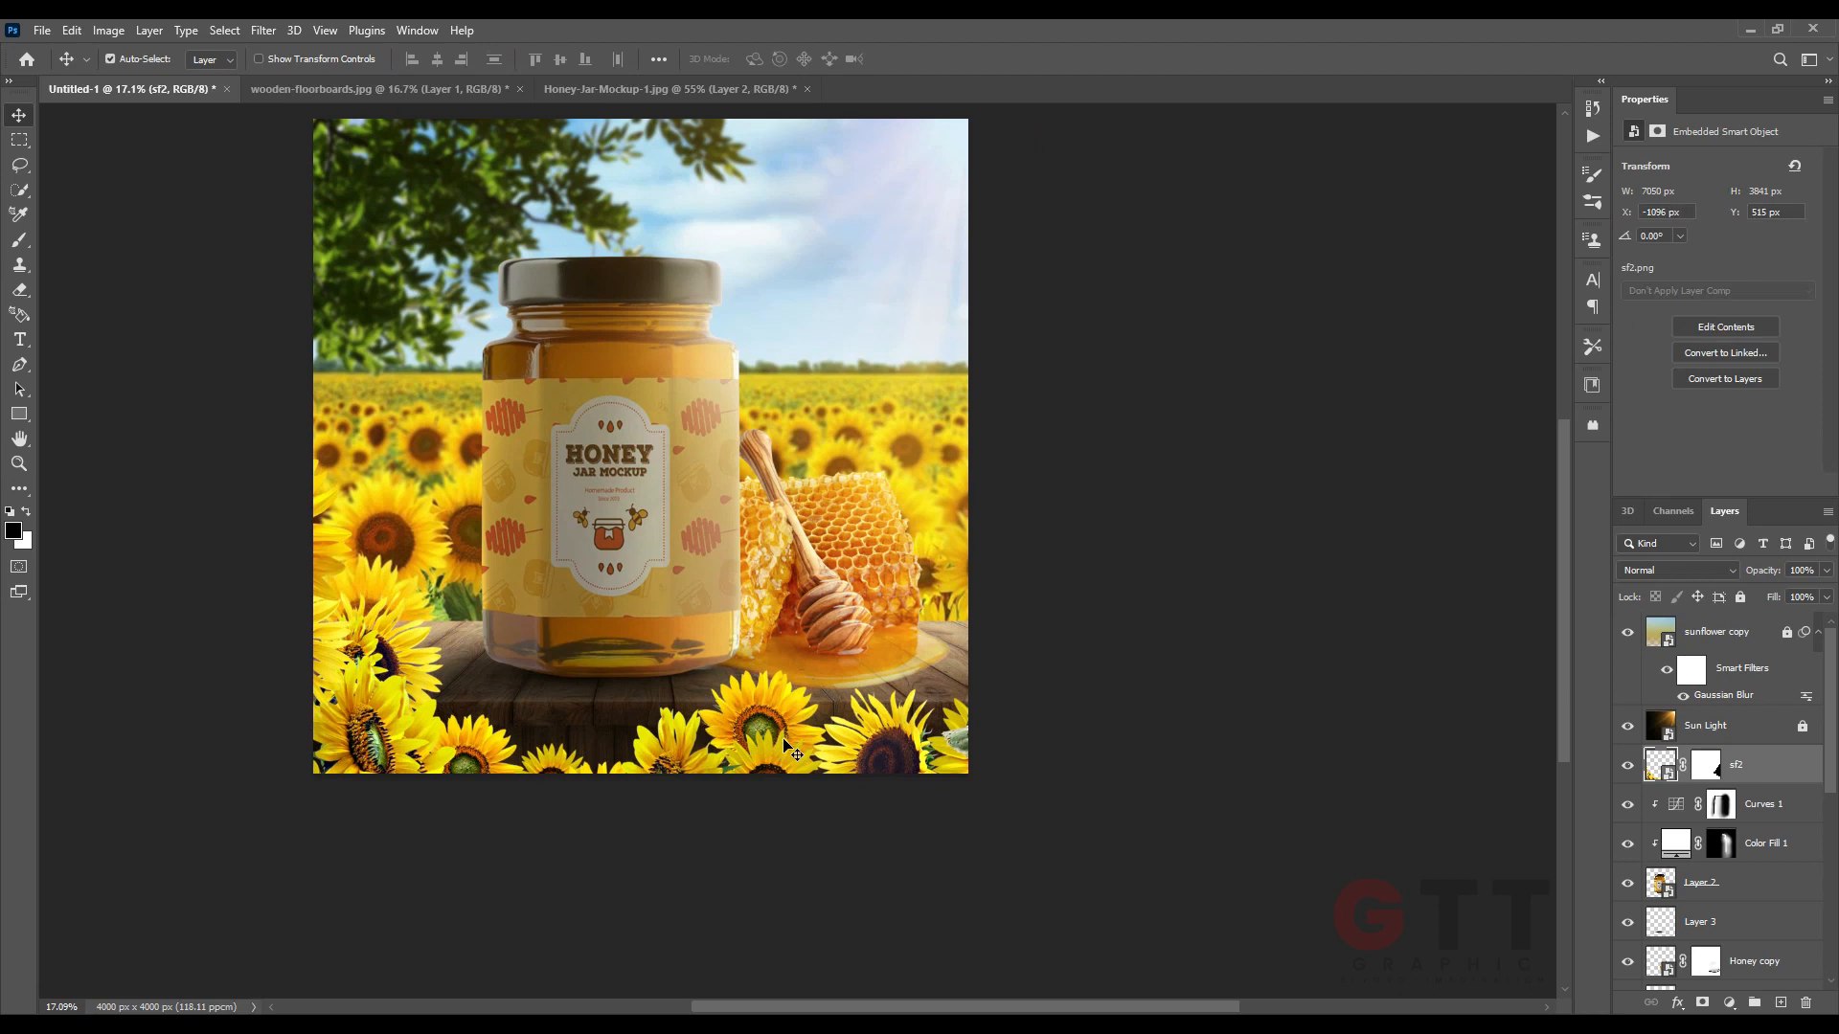
Add a Curves adjustment clipped to sf2 and lower its white point to output 87.
scroll(783, 746, "up", 1)
left_click(1728, 1003)
left_click(1714, 759)
key("ctrl+alt+g")
left_click_drag(1810, 211, 1813, 301)
Start lightening the dark leaf edges along the canvas's left side on the Curves 3 mask with a soft 30 px black brush.
left_click(19, 241)
scroll(326, 517, "up", 15)
left_click(139, 59)
left_click_drag(360, 59, 285, 70)
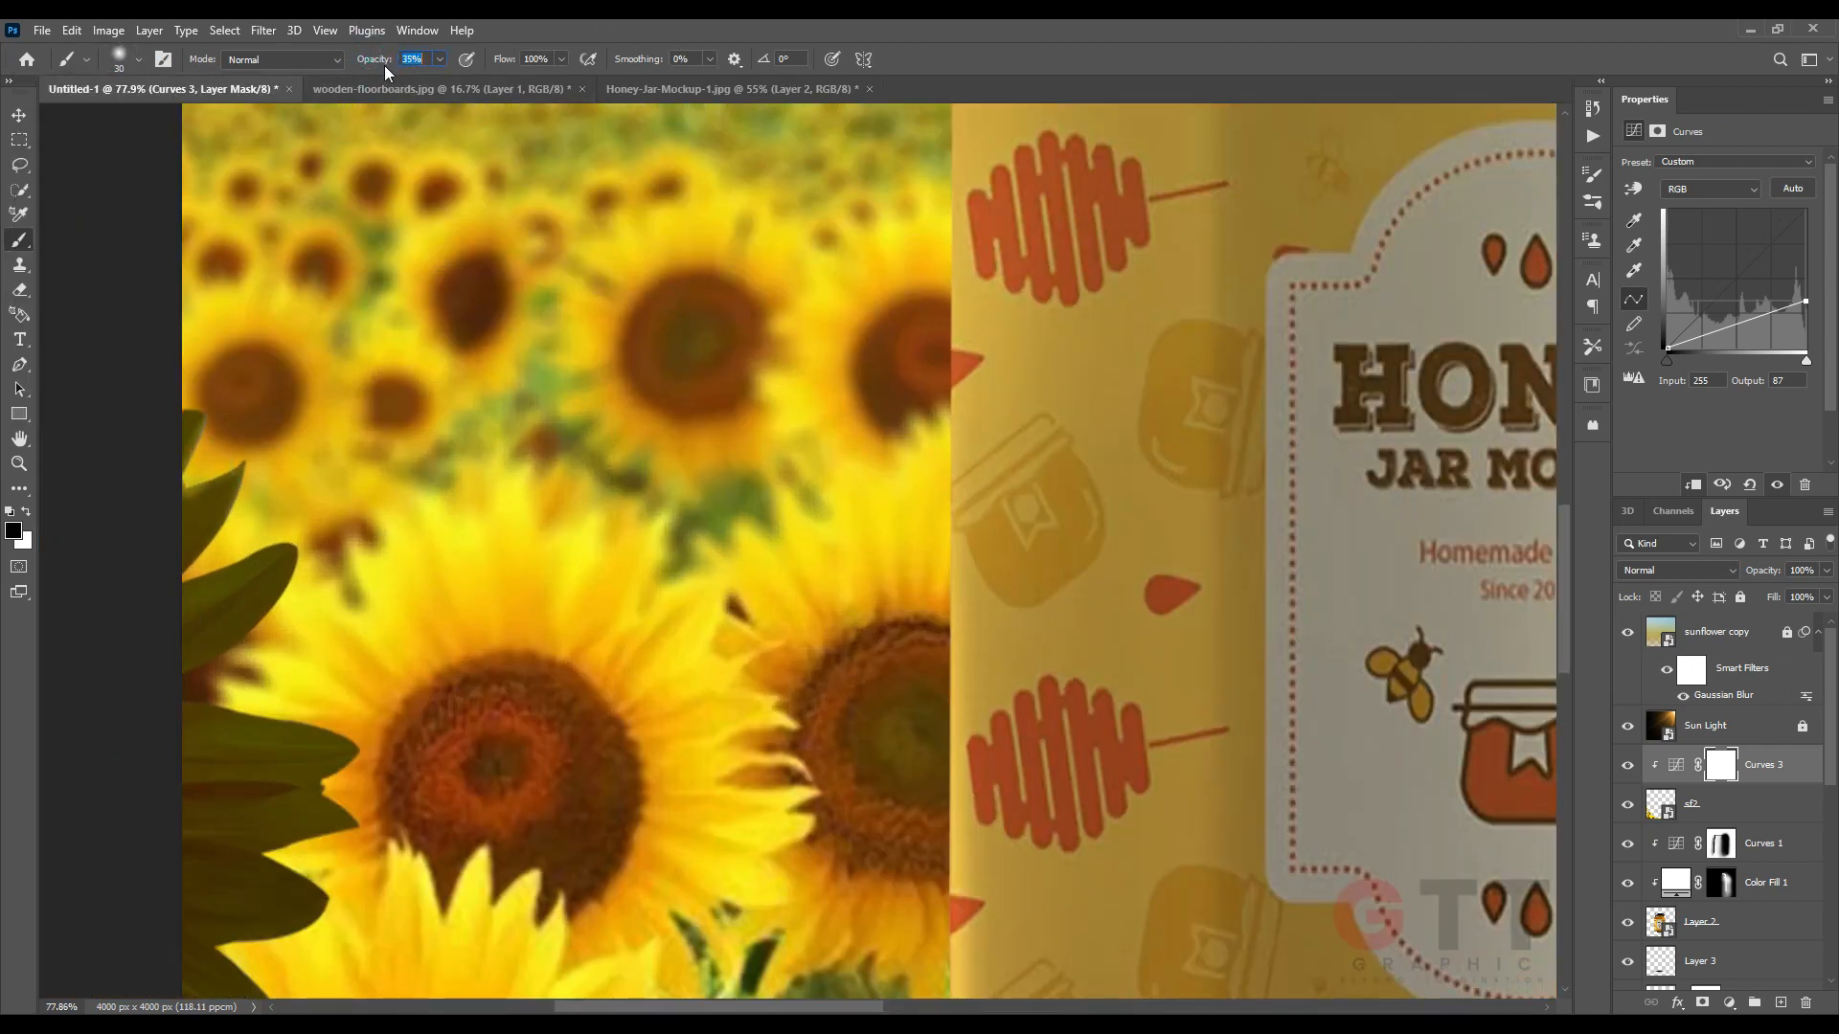
scroll(189, 497, "up", 3)
left_click_drag(219, 896, 420, 419)
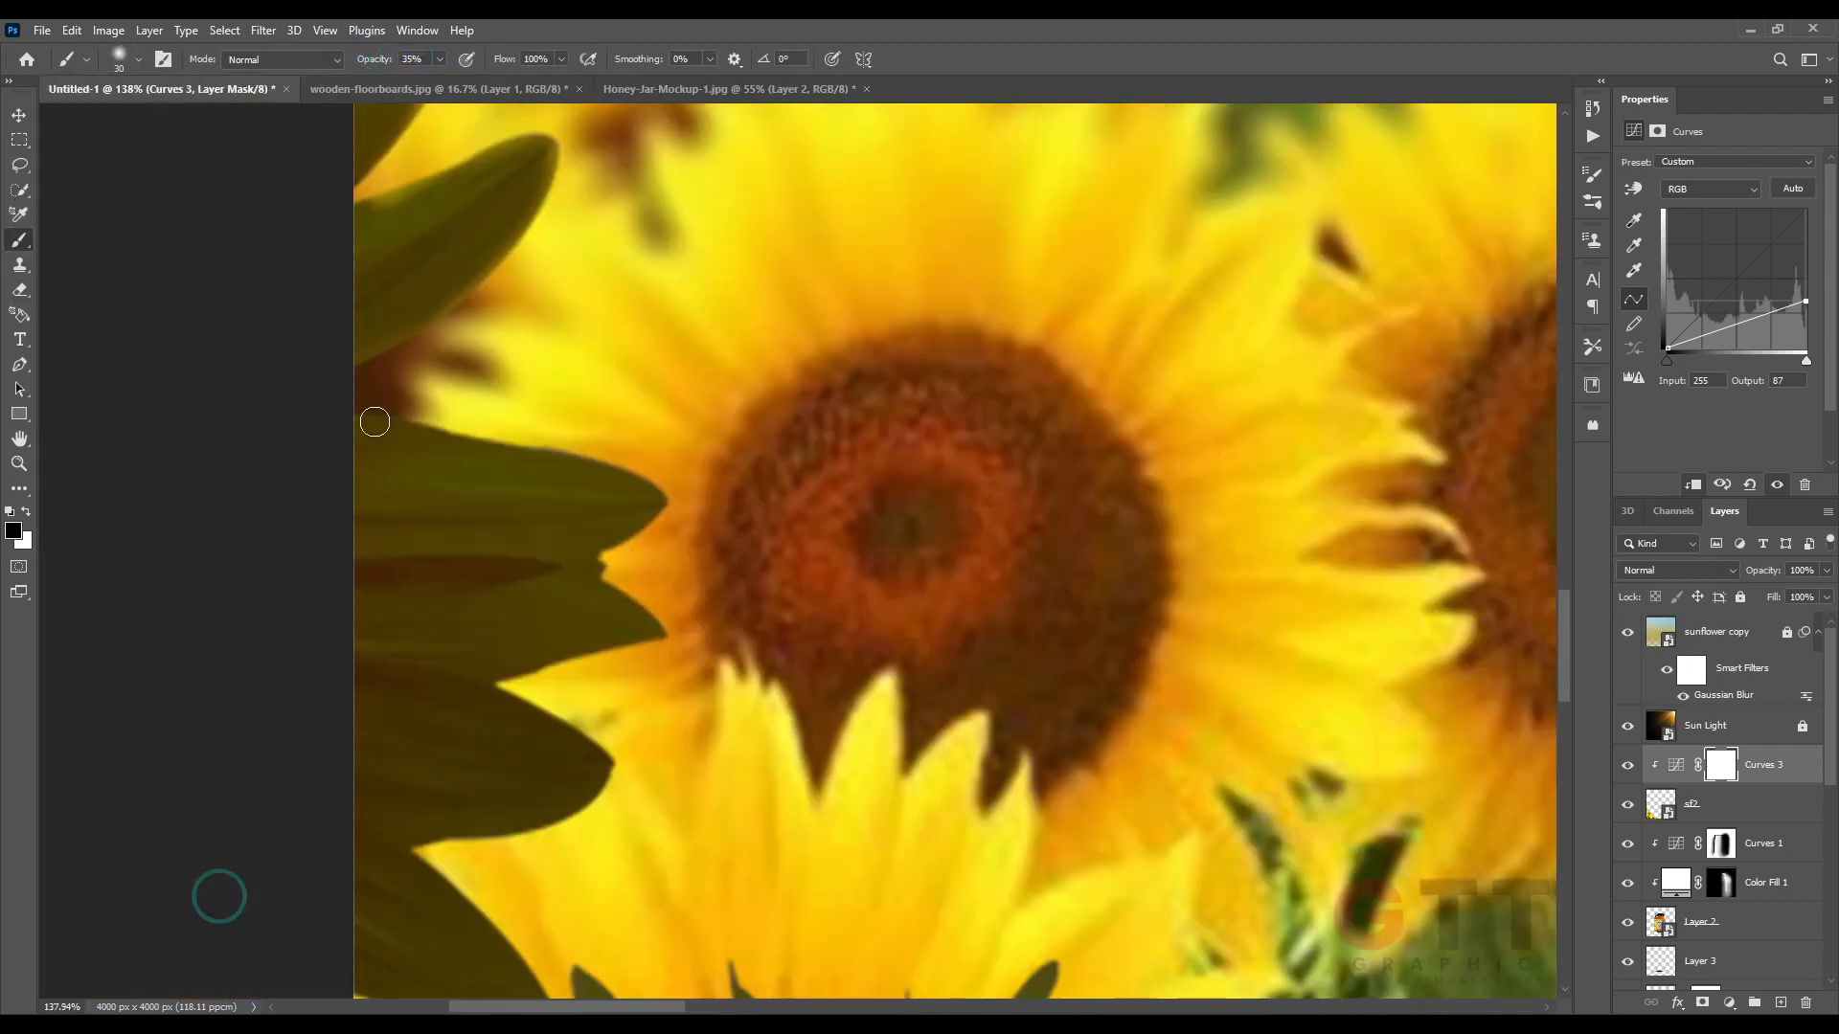
scroll(577, 509, "down", 3)
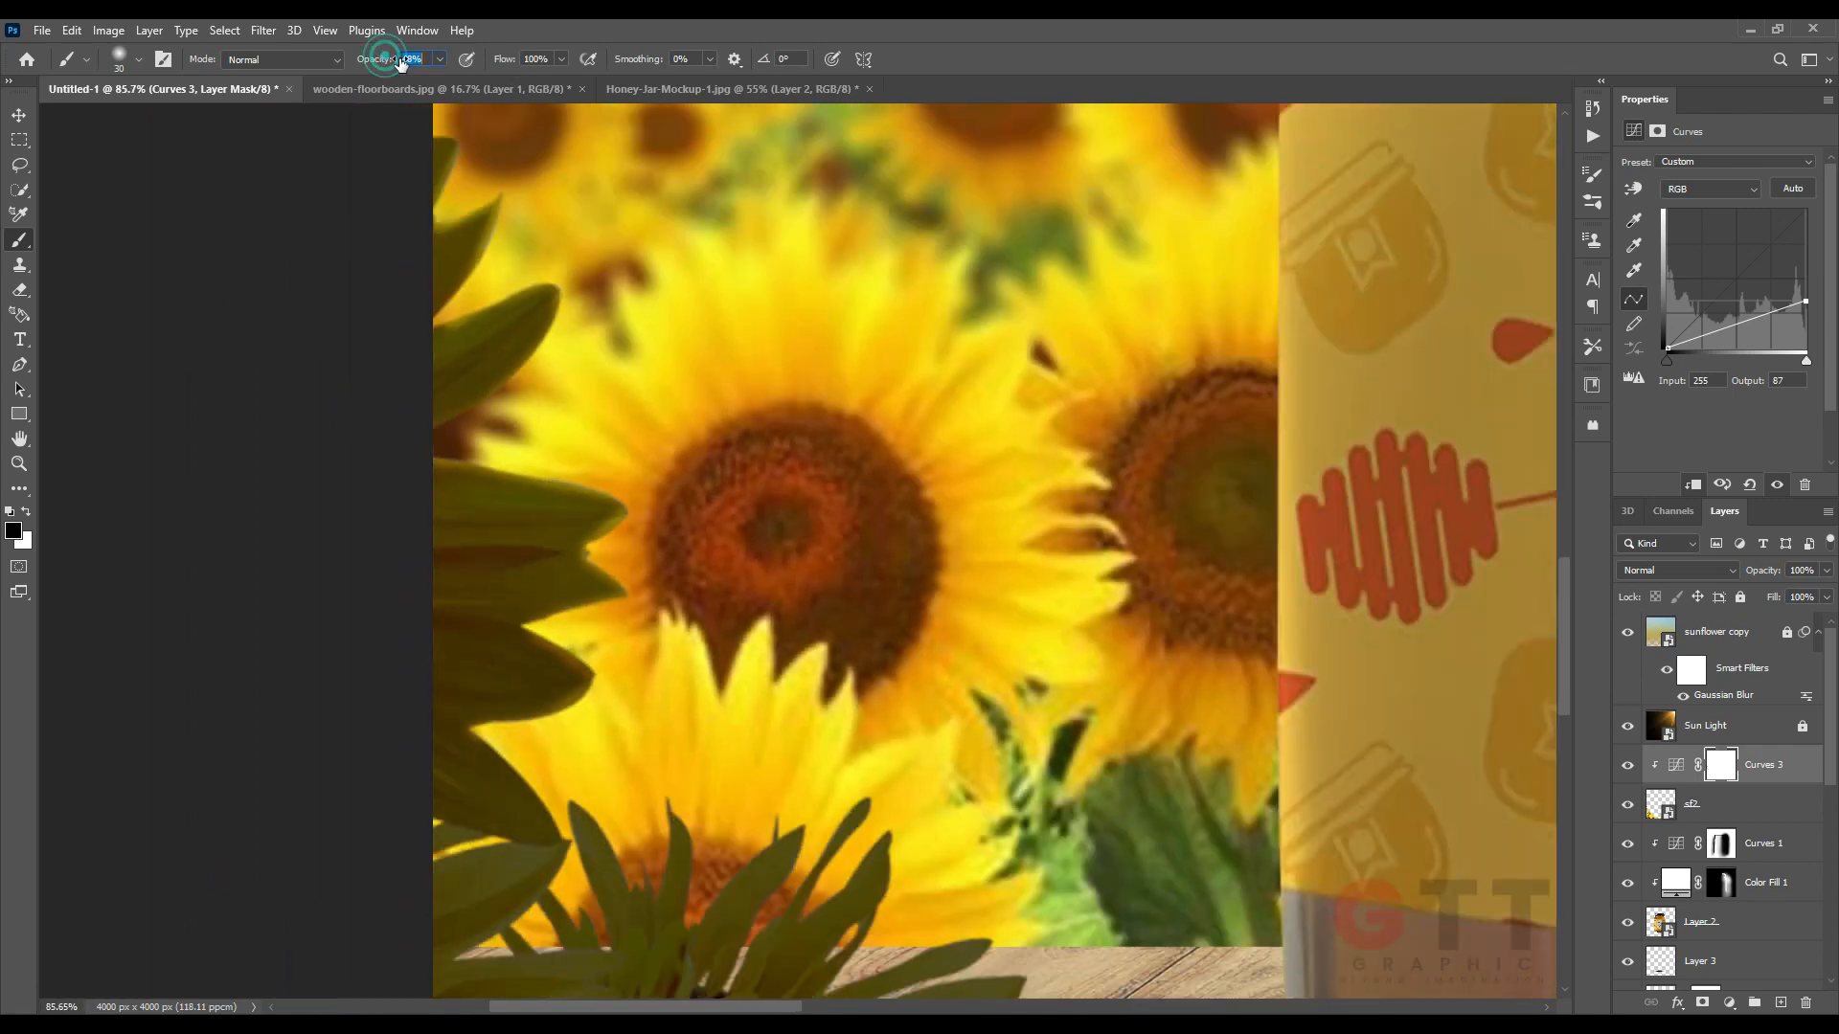
Brush black over the lower-left sunflowers on the Curves 3 mask with a 250 px brush at 17% opacity.
key("bracketright")
scroll(573, 366, "down", 3)
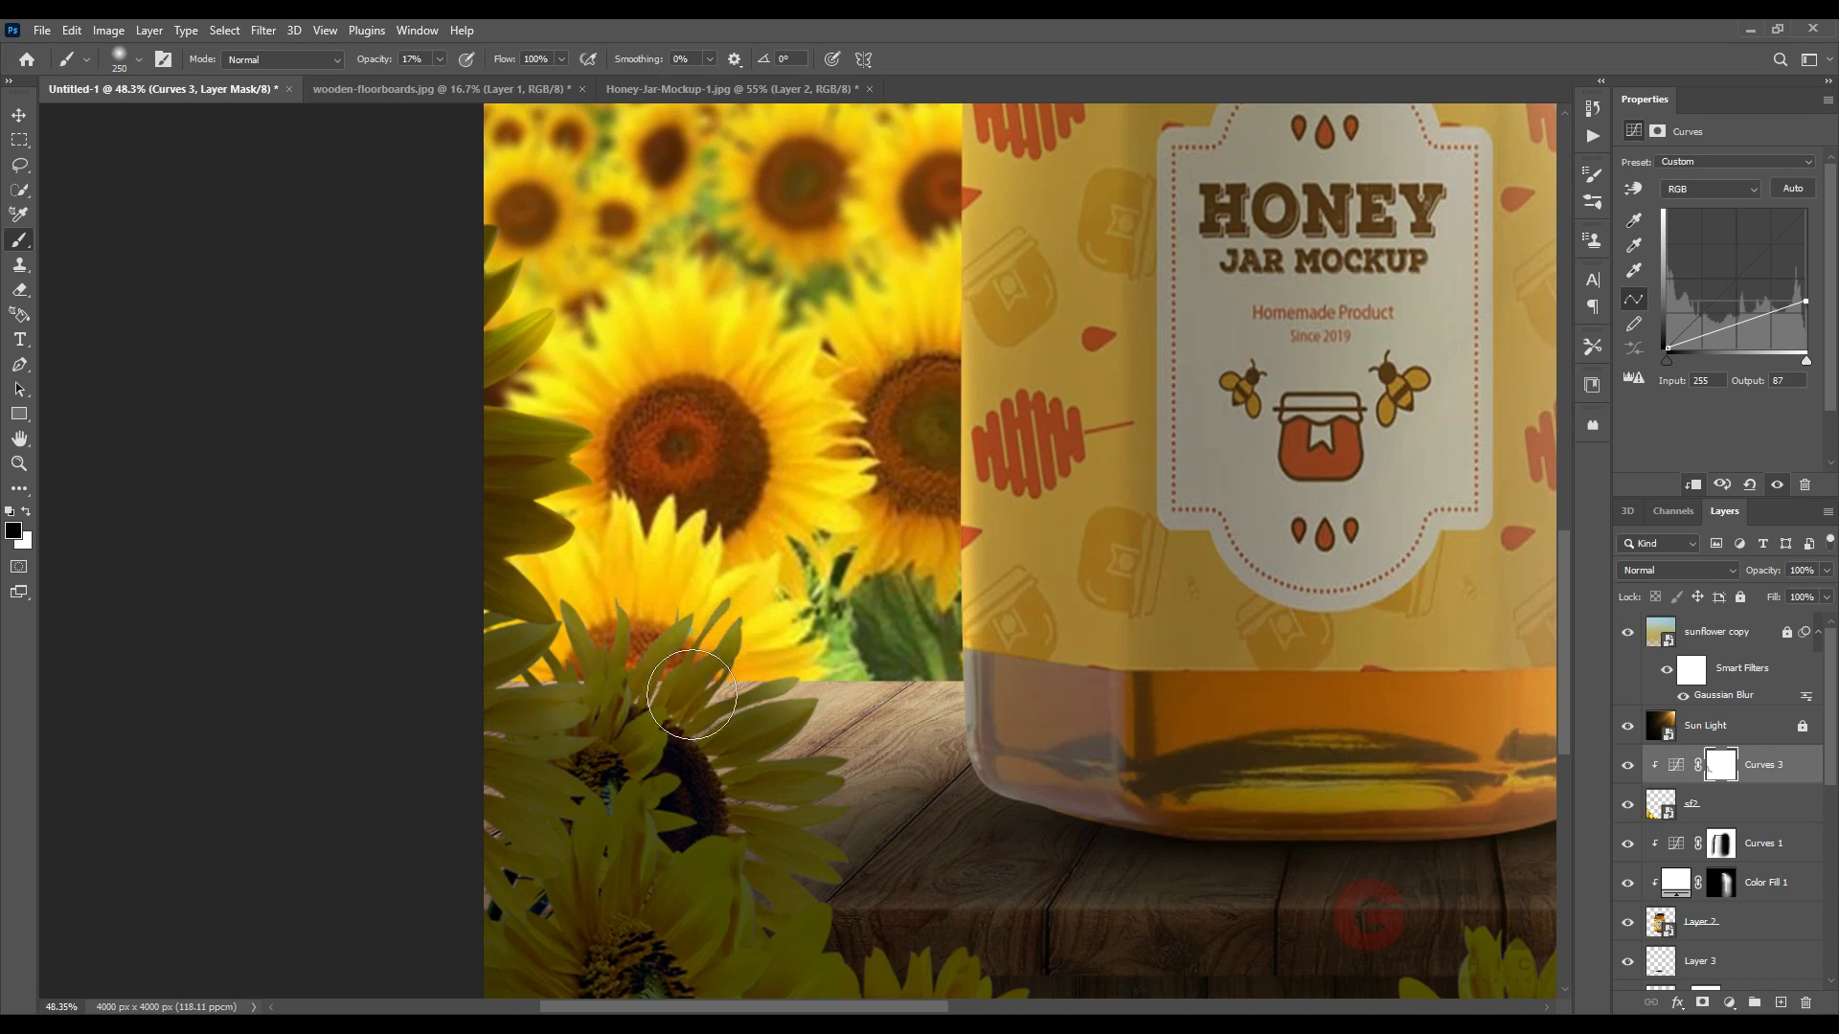
left_click_drag(692, 694, 796, 720)
left_click_drag(911, 784, 566, 361)
scroll(599, 287, "down", 4)
left_click_drag(608, 272, 539, 549)
Enlarge the brush to 1300 px and softly lift the darkening over the foreground sunflowers along the canvas's lower edge.
key("bracketright")
key("bracketright")
key("bracketright")
key("bracketright")
key("bracketright")
key("bracketright")
key("bracketright")
key("bracketright")
key("bracketright")
key("bracketright")
key("bracketright")
mouse_move(463, 639)
left_mouse_down()
mouse_move(598, 648)
mouse_move(905, 609)
left_mouse_up()
left_click_drag(1116, 575, 572, 567)
left_click_drag(871, 599, 513, 636)
scroll(455, 627, "down", 4)
mouse_move(640, 594)
left_mouse_down()
mouse_move(881, 636)
mouse_move(920, 684)
left_mouse_up()
Apply a Gaussian Blur to the sf2 foreground sunflowers.
key("v")
left_click(1724, 805)
left_click(265, 31)
mouse_move(297, 269)
left_click(546, 344)
left_click_drag(997, 620, 905, 619)
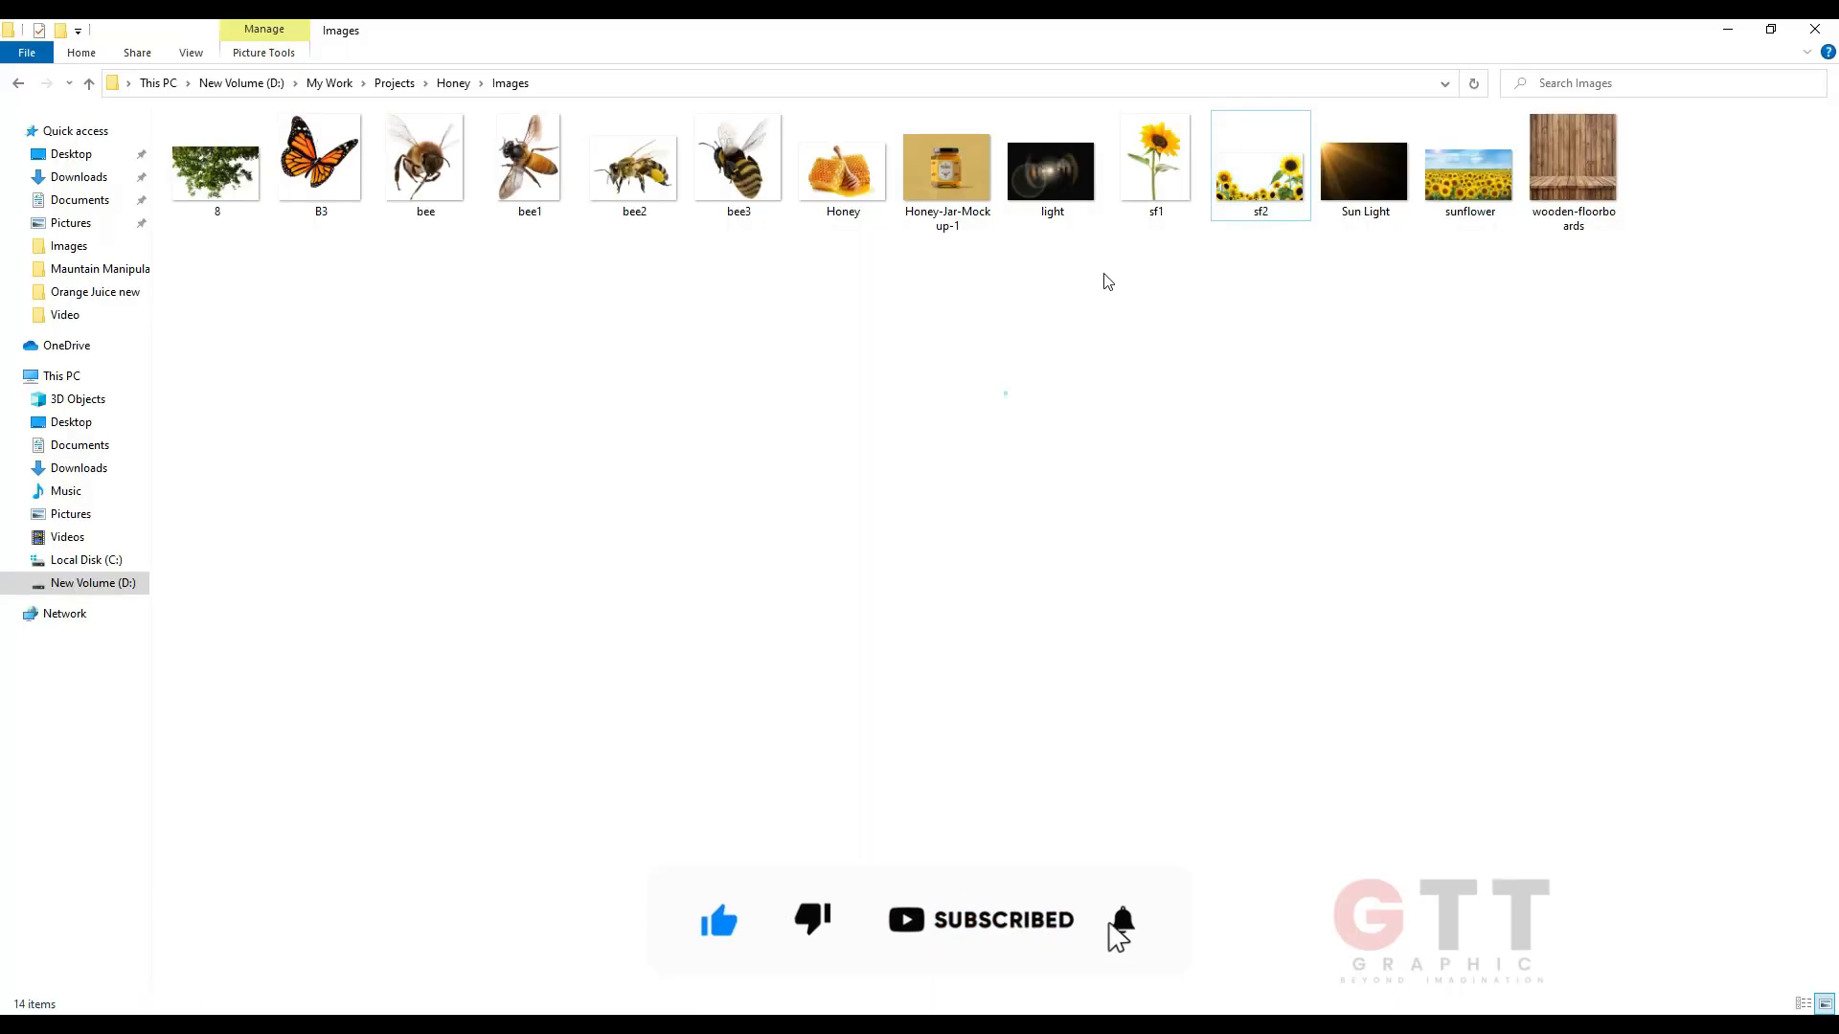
Place the sf1 sunflower large in the canvas's lower-left corner, about 2384 × 3331 px and rotated about -11.6°.
left_click_drag(1162, 168, 678, 704)
left_click_drag(711, 729, 713, 691)
left_click_drag(575, 671, 500, 732)
left_click_drag(686, 713, 663, 641)
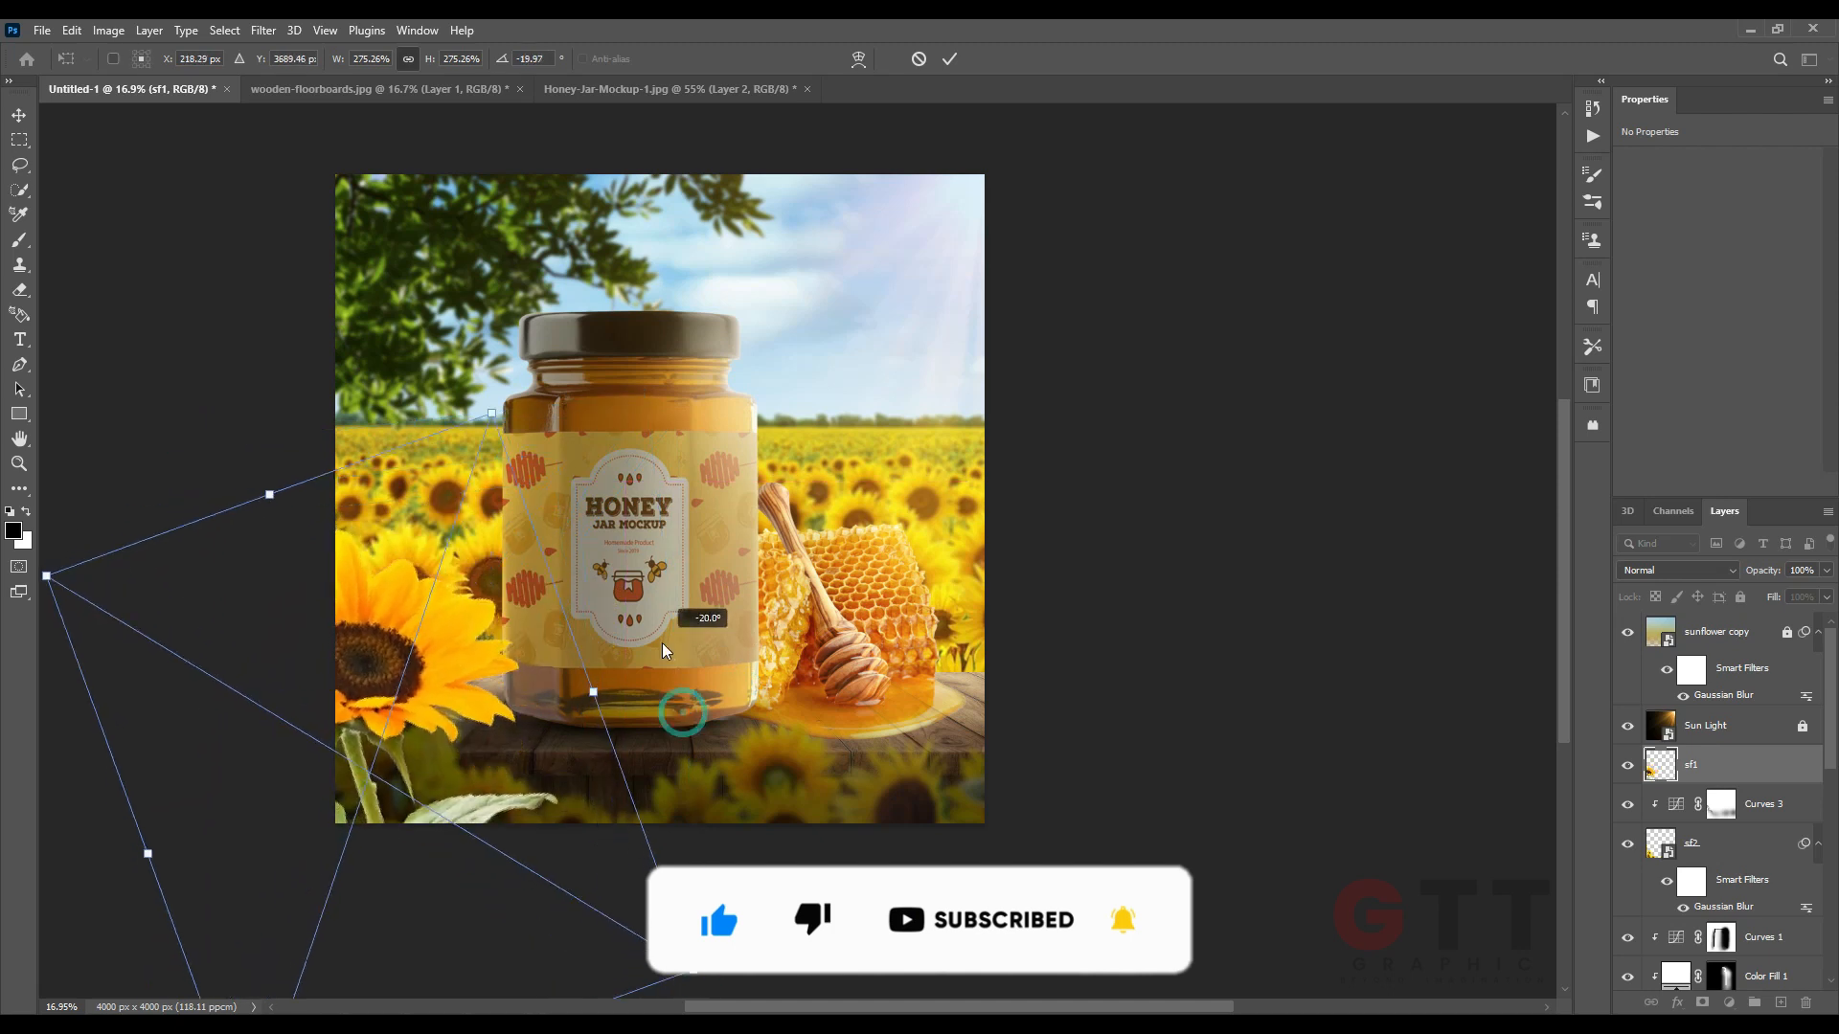
left_click_drag(513, 713, 546, 728)
left_click_drag(704, 706, 713, 766)
mouse_move(569, 803)
left_mouse_down()
mouse_move(528, 757)
mouse_move(533, 802)
left_mouse_up()
left_click_drag(701, 802, 698, 778)
left_click_drag(536, 747, 607, 749)
key("Return")
mouse_move(431, 766)
left_mouse_down()
mouse_move(473, 766)
mouse_move(421, 762)
left_mouse_up()
Duplicate the sf1 sunflower, move the copy to the canvas's lower-right corner and flip it horizontally.
left_click_drag(1724, 767, 1780, 1003)
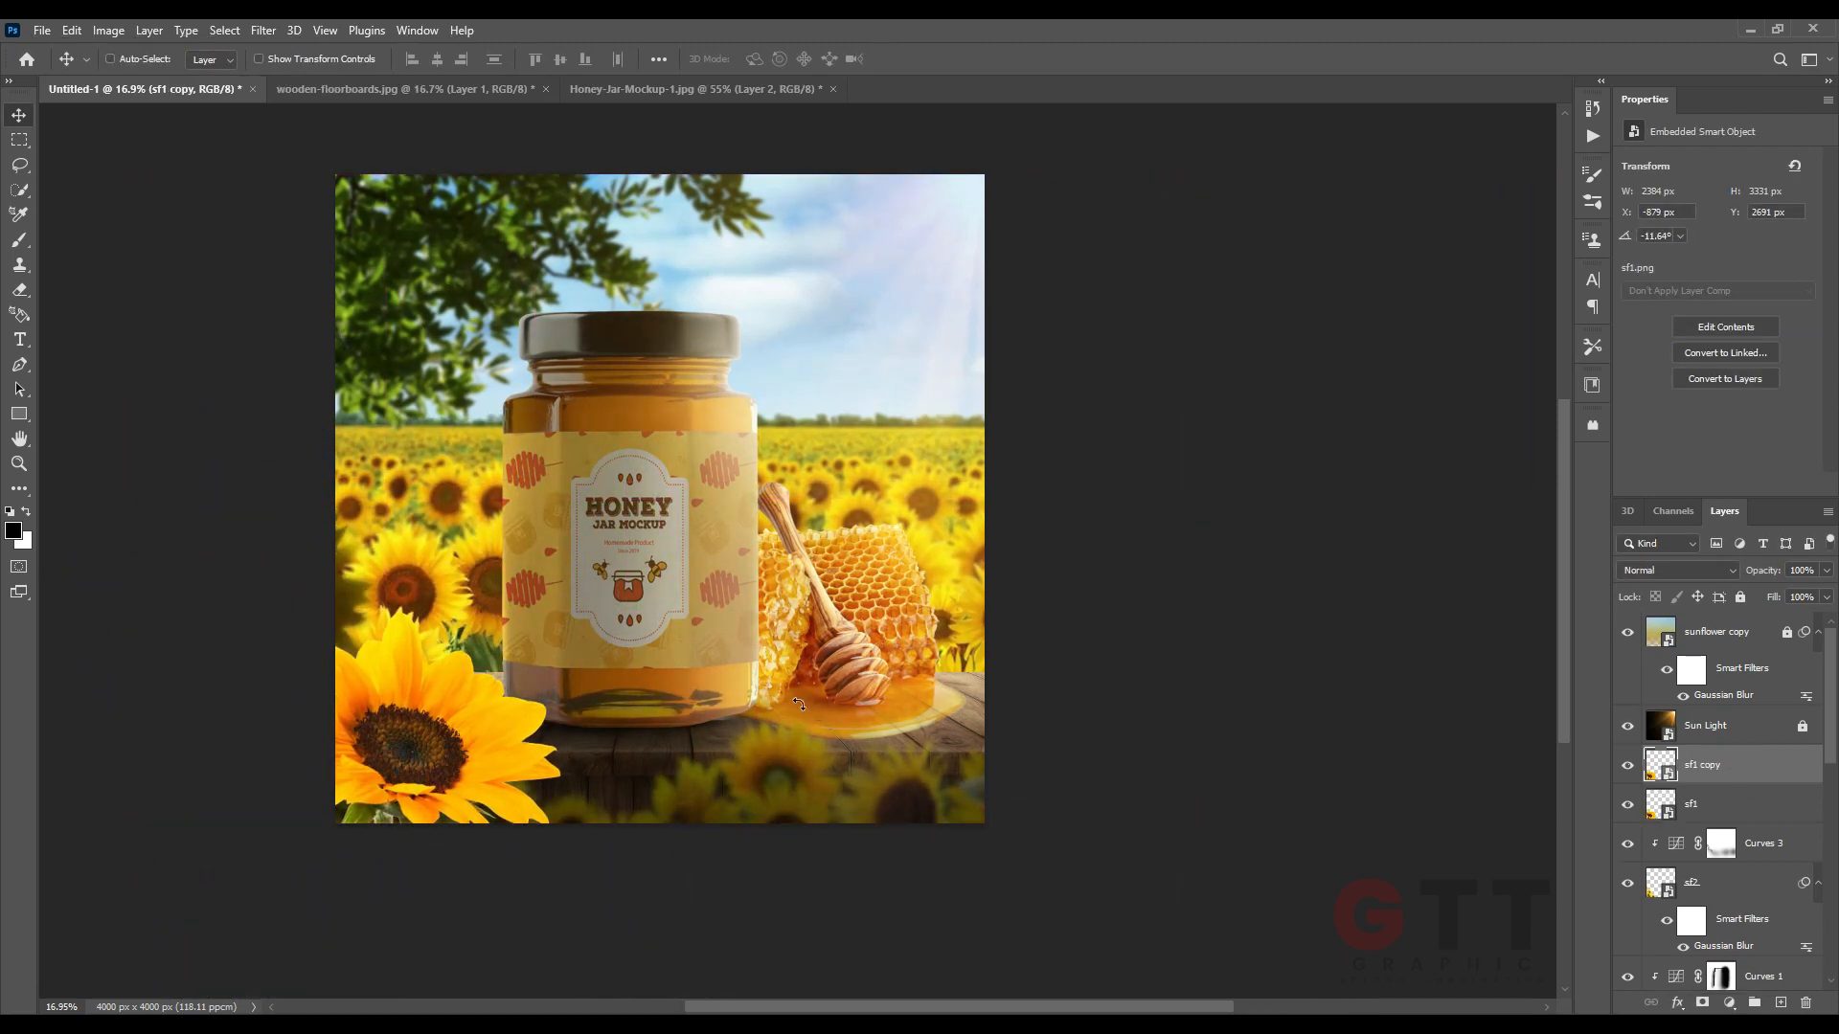
left_click_drag(483, 751, 954, 752)
key("ctrl+t")
right_click(960, 749)
left_click(1010, 718)
Scale down and rotate the sunflower copy to about 1152 × 1618 px so it sits in the corner below the honey puddle.
left_click_drag(1167, 615, 1000, 754)
left_click_drag(941, 813, 1034, 725)
left_click_drag(993, 644, 998, 621)
left_click_drag(991, 722, 948, 744)
mouse_move(978, 622)
left_mouse_down()
mouse_move(1004, 632)
mouse_move(991, 608)
left_mouse_up()
left_click_drag(975, 692, 978, 750)
left_click_drag(995, 665, 992, 704)
left_click_drag(958, 780, 962, 757)
left_click_drag(997, 677, 955, 759)
key("Return")
Brush black at 17% opacity on the Curves 3 mask to brighten the small sunflowers between the two large ones.
scroll(737, 745, "up", 6)
left_click(1721, 844)
key("b")
left_click_drag(805, 777, 972, 704)
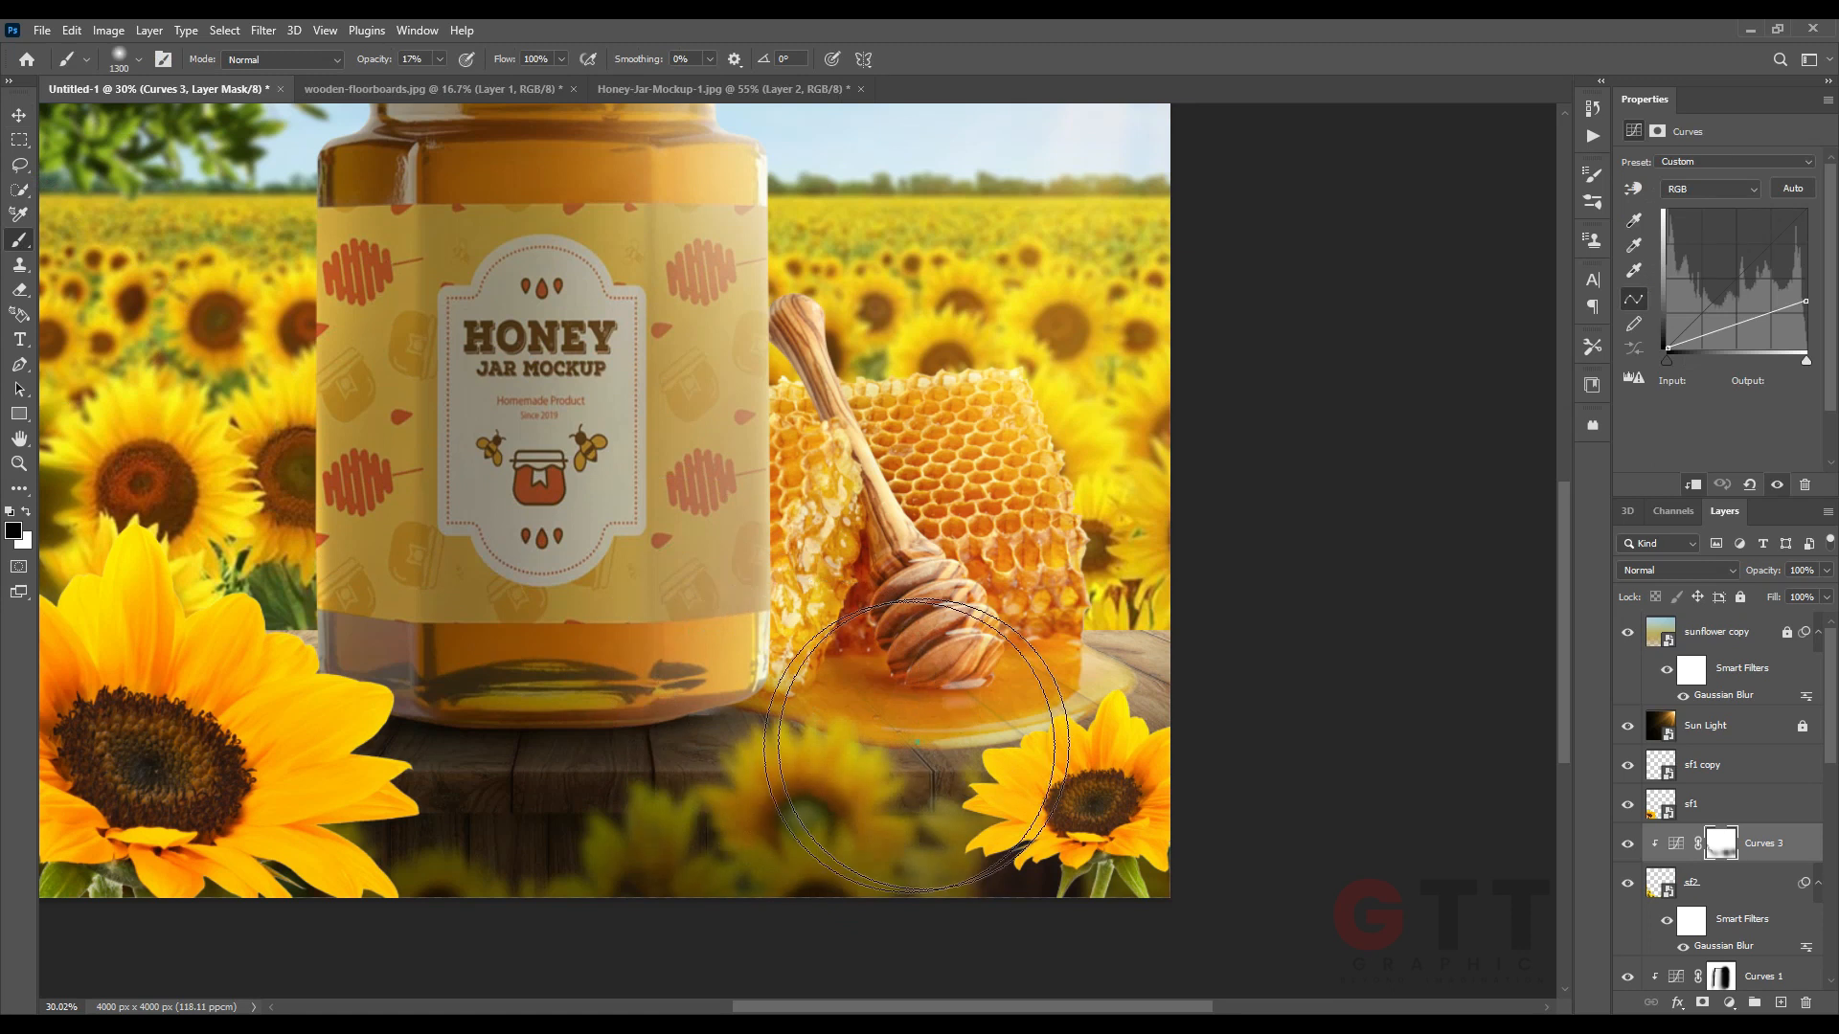
left_click_drag(747, 804, 613, 814)
scroll(1138, 764, "down", 3)
left_click_drag(1101, 737, 1149, 770)
Apply a Gaussian Blur with a 52.4 px radius to the large sf1 sunflower.
key("v")
left_click(514, 780)
left_click(1740, 804)
left_click(263, 30)
mouse_move(287, 270)
left_click(529, 345)
left_click_drag(892, 621, 915, 622)
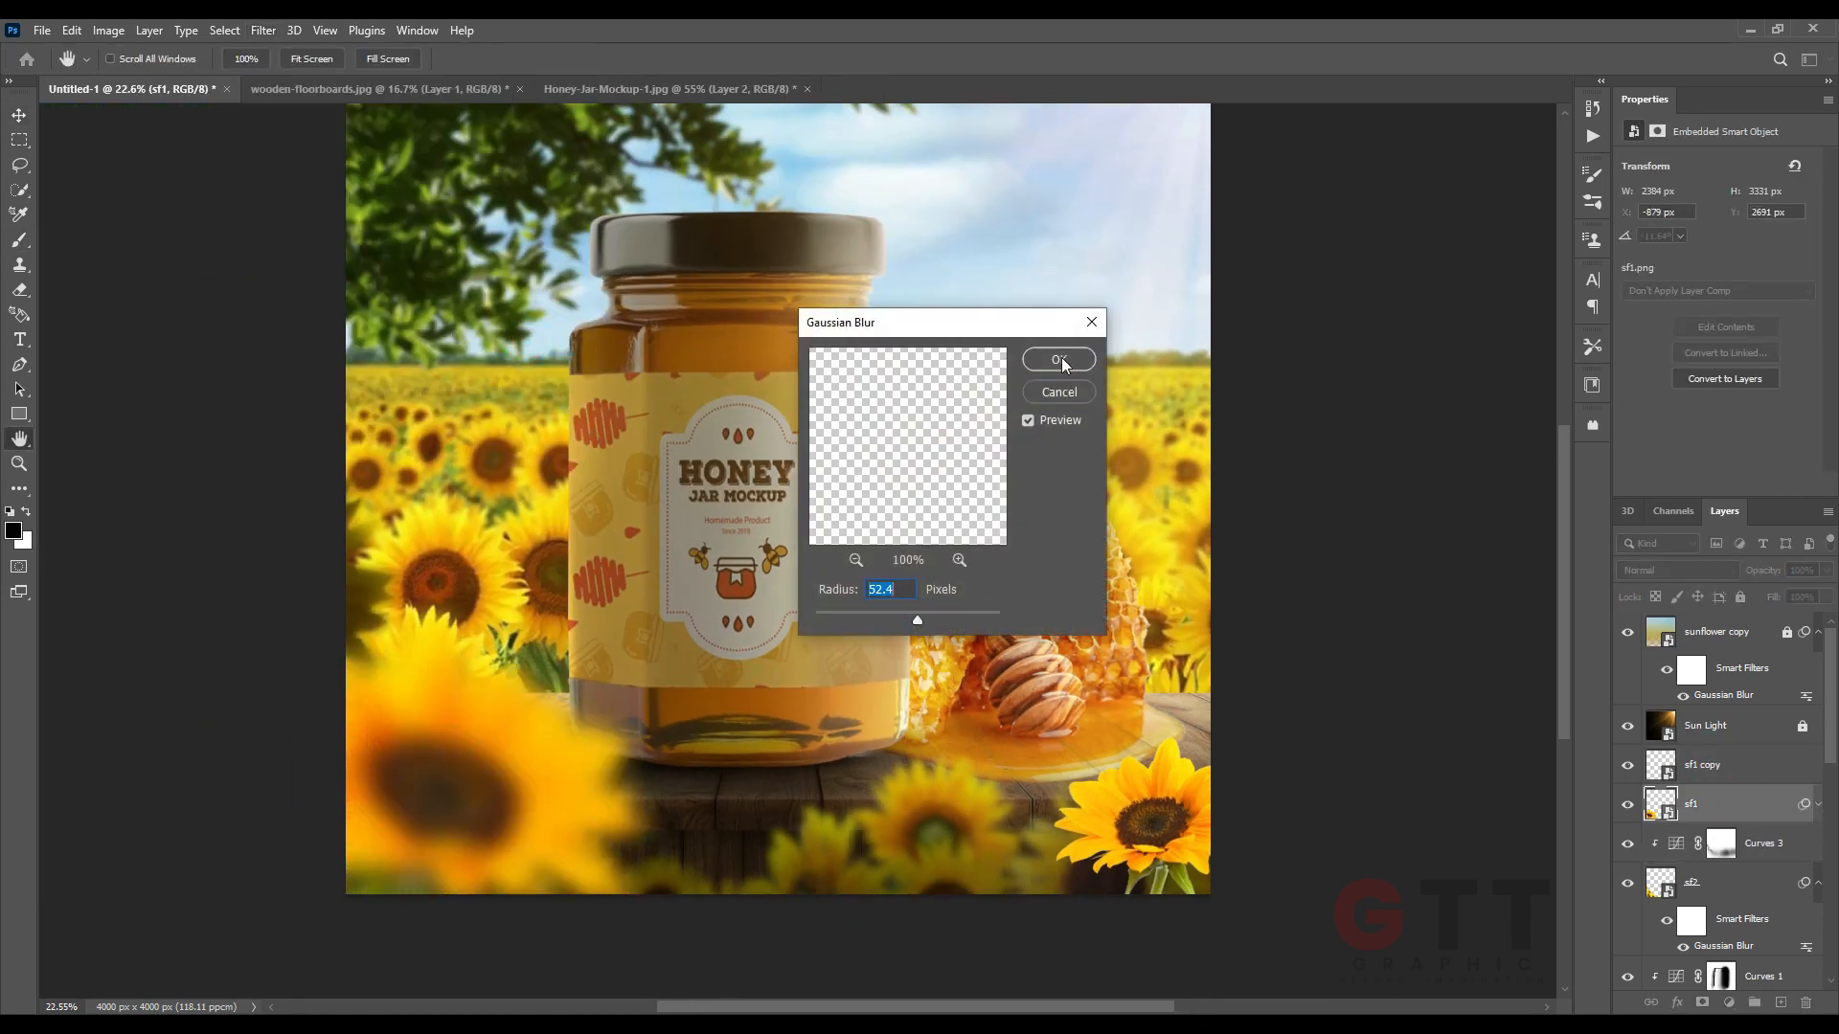
left_click(1058, 360)
Give the sf1 copy sunflower the same Gaussian Blur and set its radius to 22.2 px.
left_click(1711, 766)
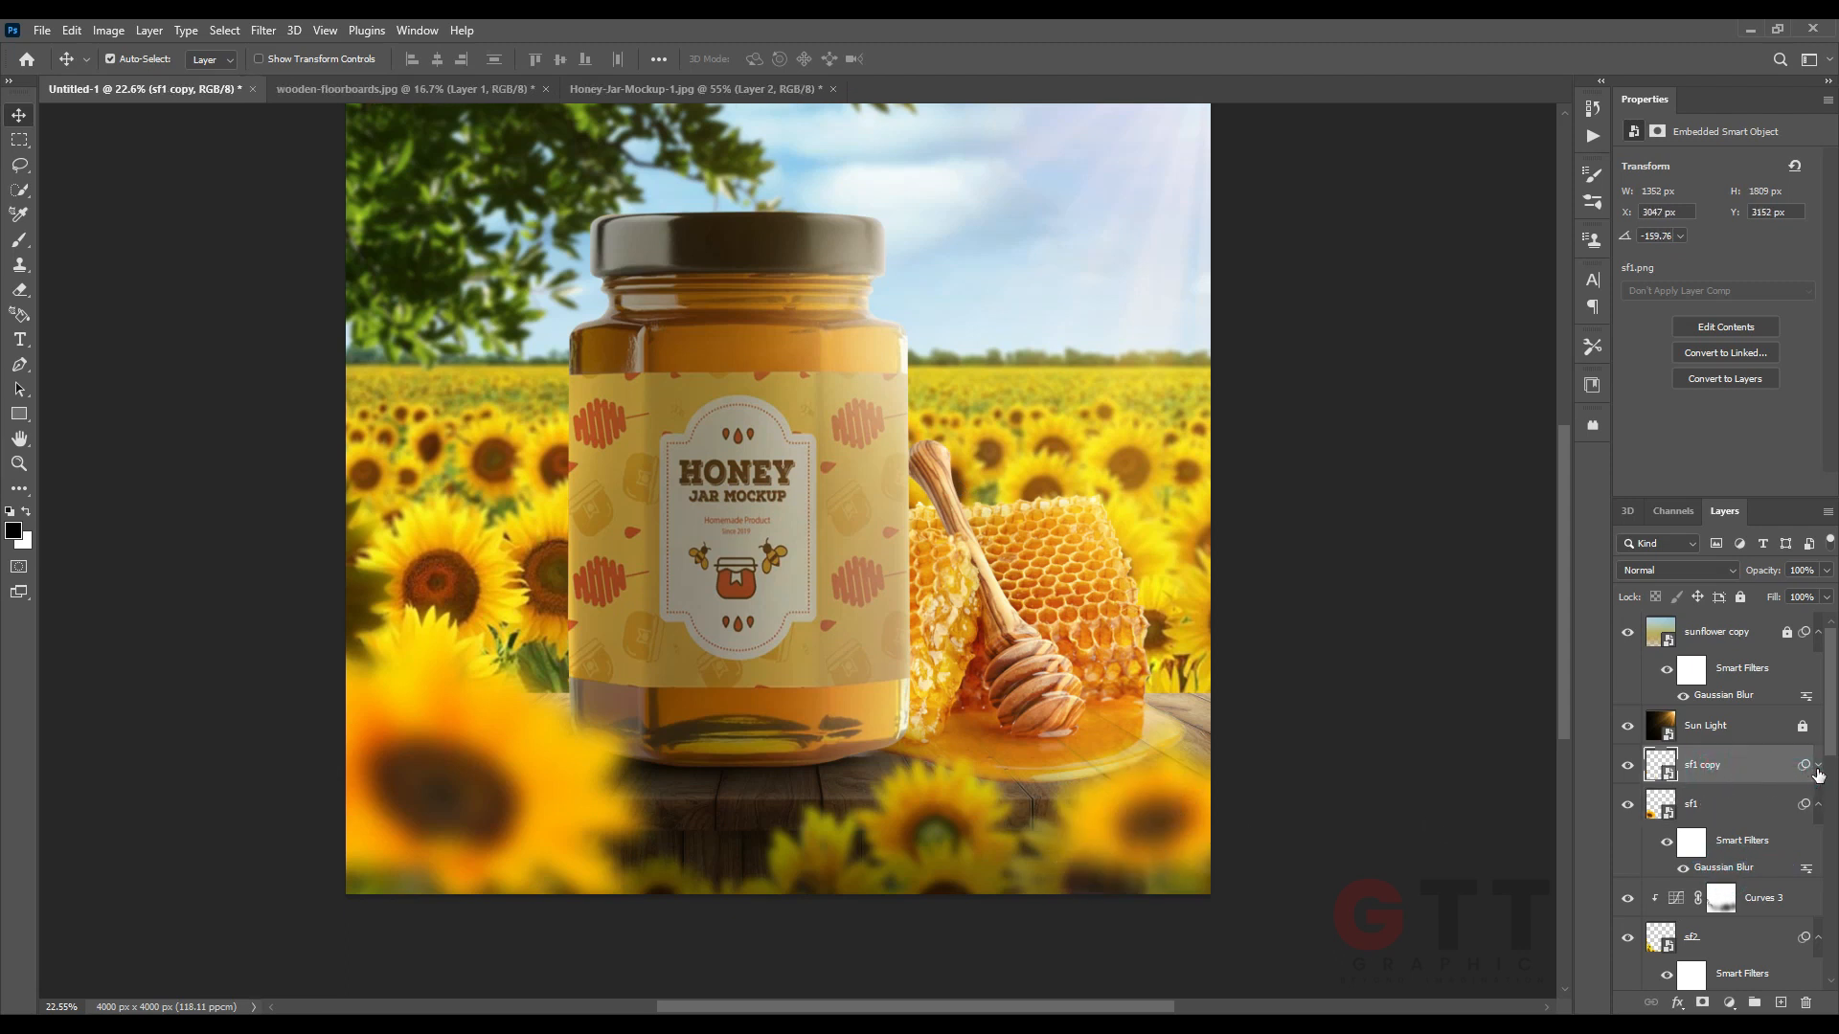
left_click(1817, 766)
double_click(1739, 830)
left_click_drag(914, 620, 893, 621)
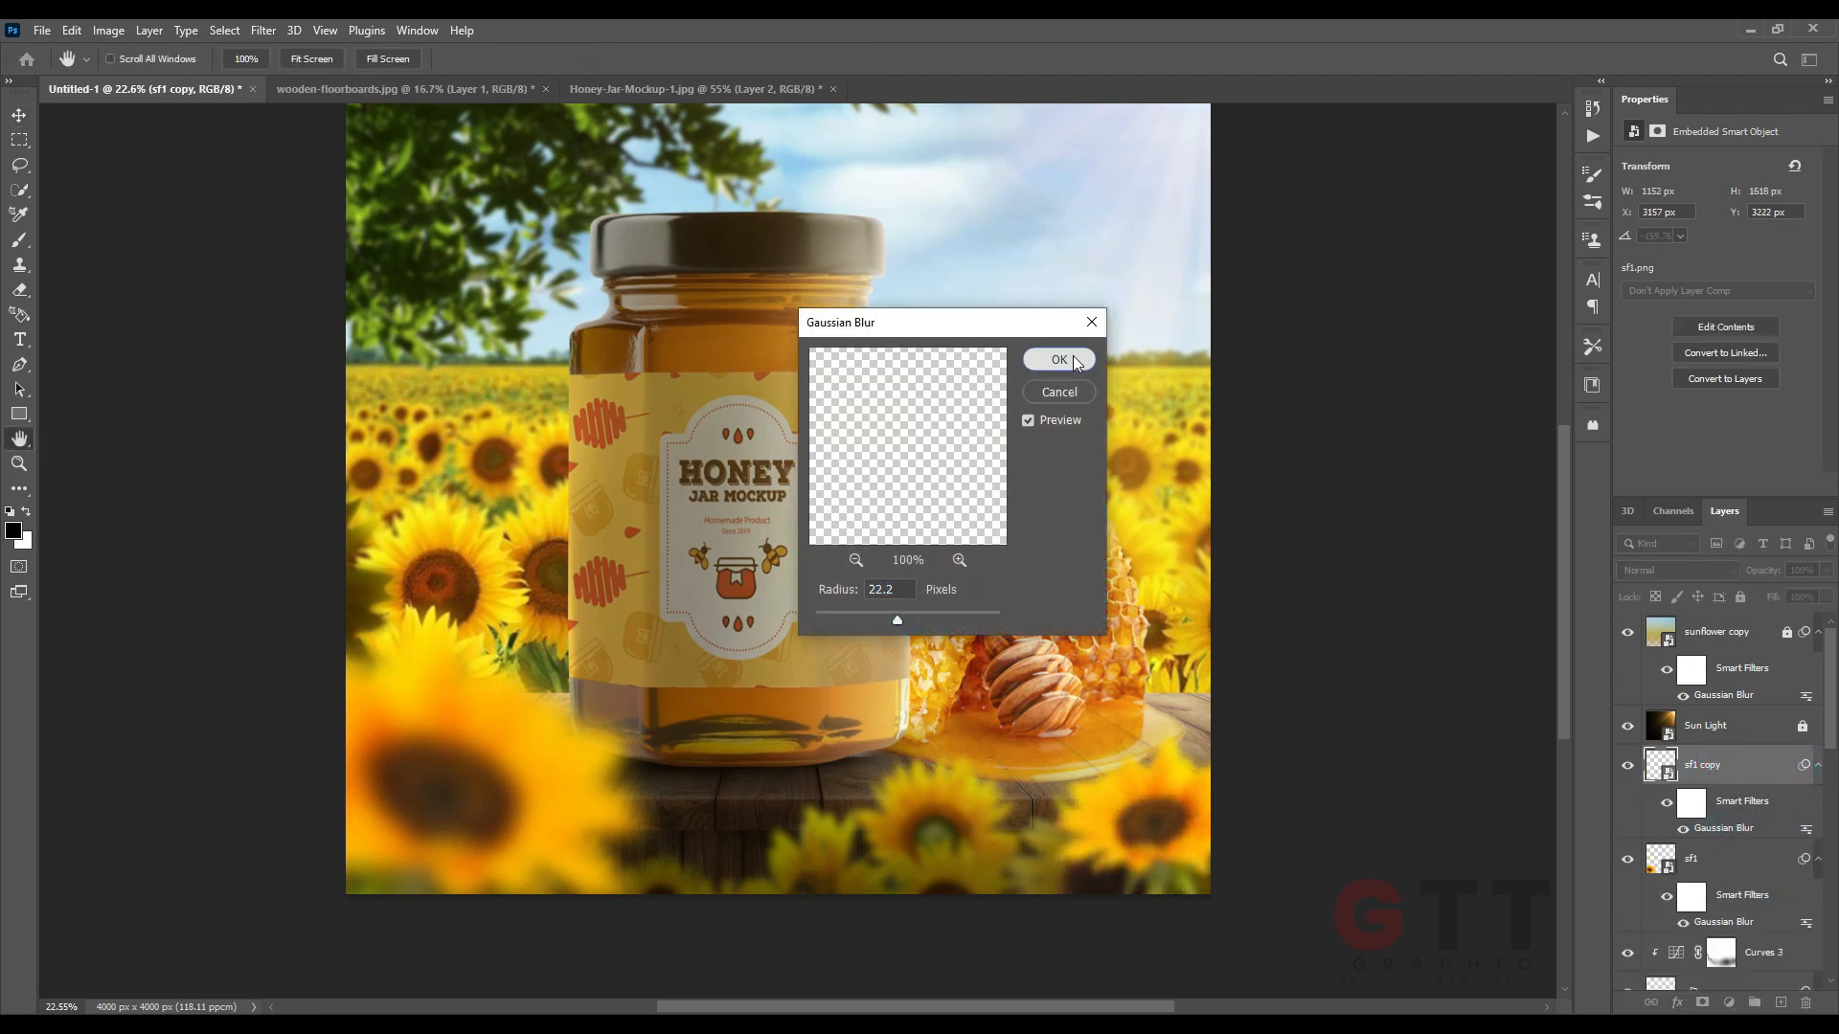
left_click(1060, 360)
Reduce the Gaussian Blur radius of the large sf1 sunflower and shift it slightly in the canvas's lower-left corner.
scroll(659, 720, "down", 5)
left_click_drag(514, 782, 499, 763)
double_click(1745, 922)
left_click_drag(915, 620, 901, 619)
left_click(1070, 359)
left_click_drag(590, 730, 609, 745)
Add a Curves adjustment clipped to sf1 and lower its white point to output 165.
left_click(1728, 1003)
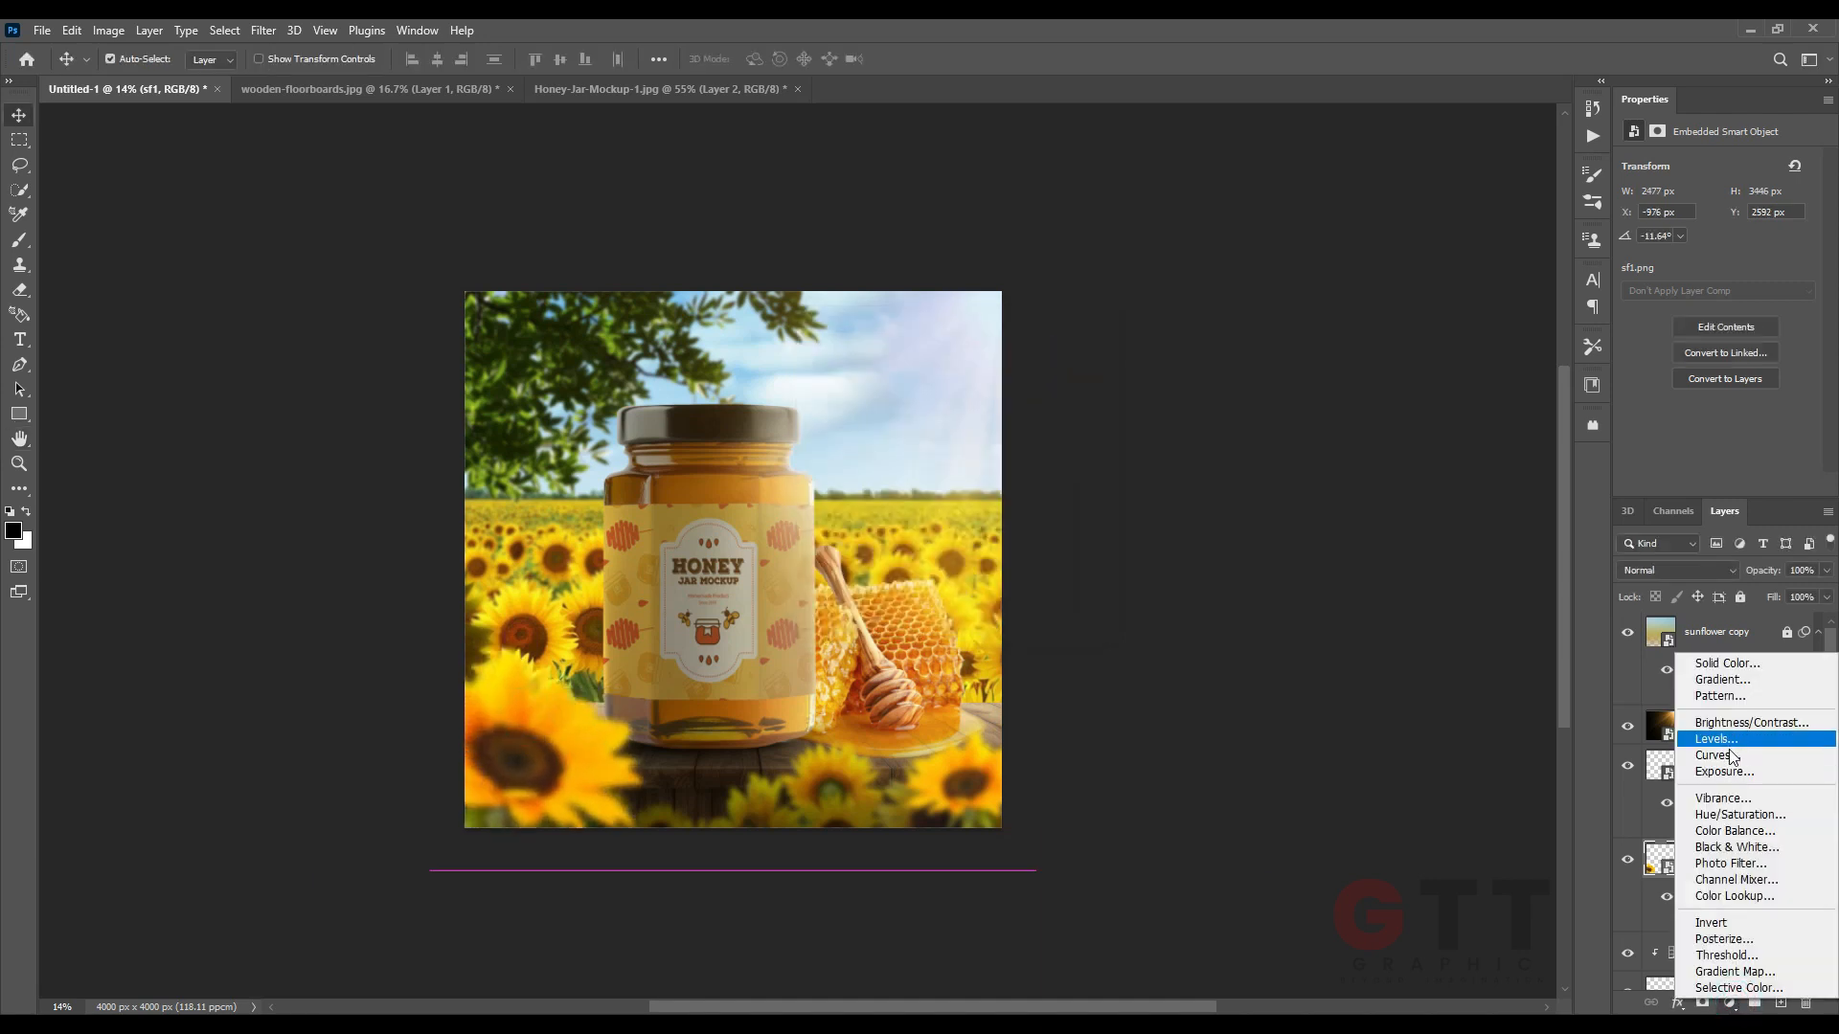
left_click(1714, 771)
key("ctrl+alt+g")
left_click_drag(1806, 210, 1810, 259)
Brush black on the mask of the sf1 Curves adjustment to brighten the sunflower's petals on the side facing the jar.
left_click(20, 241)
scroll(619, 639, "up", 5)
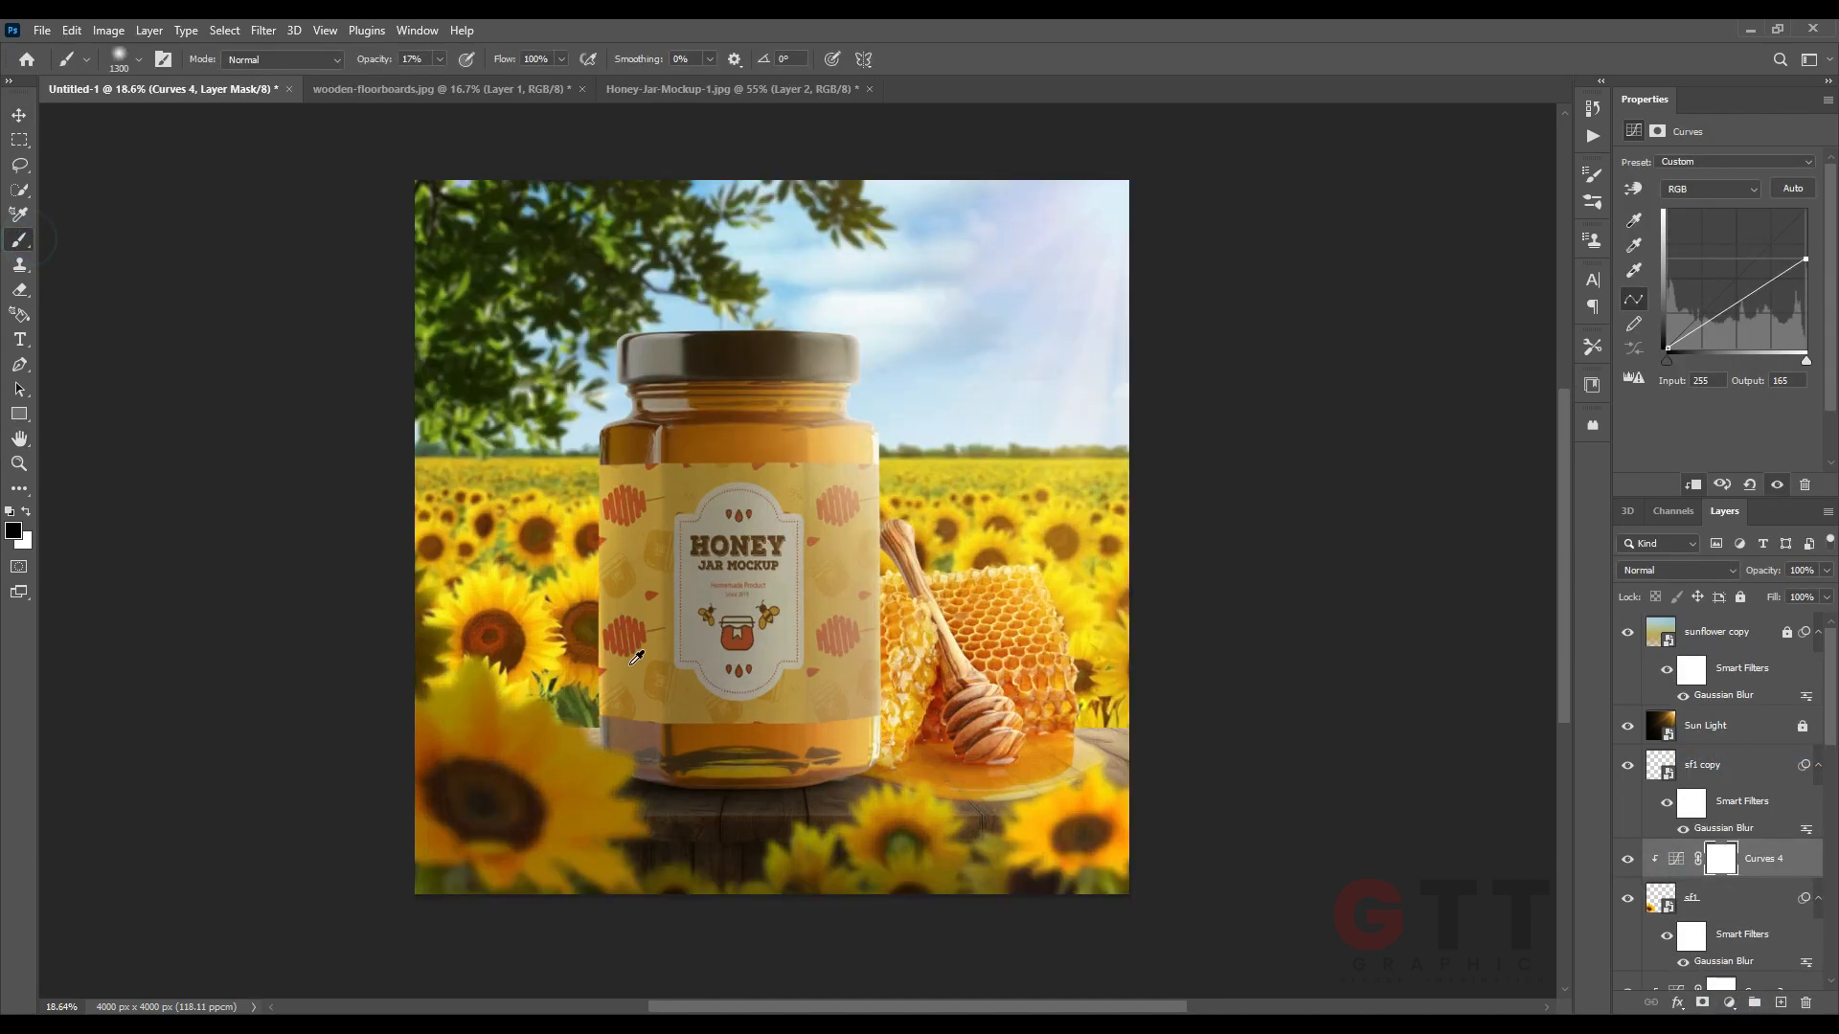
left_click(620, 714)
left_click(685, 882)
scroll(713, 848, "down", 5)
Move the large sf1 sunflower together with its Curves adjustment slightly right and down.
left_click(19, 115)
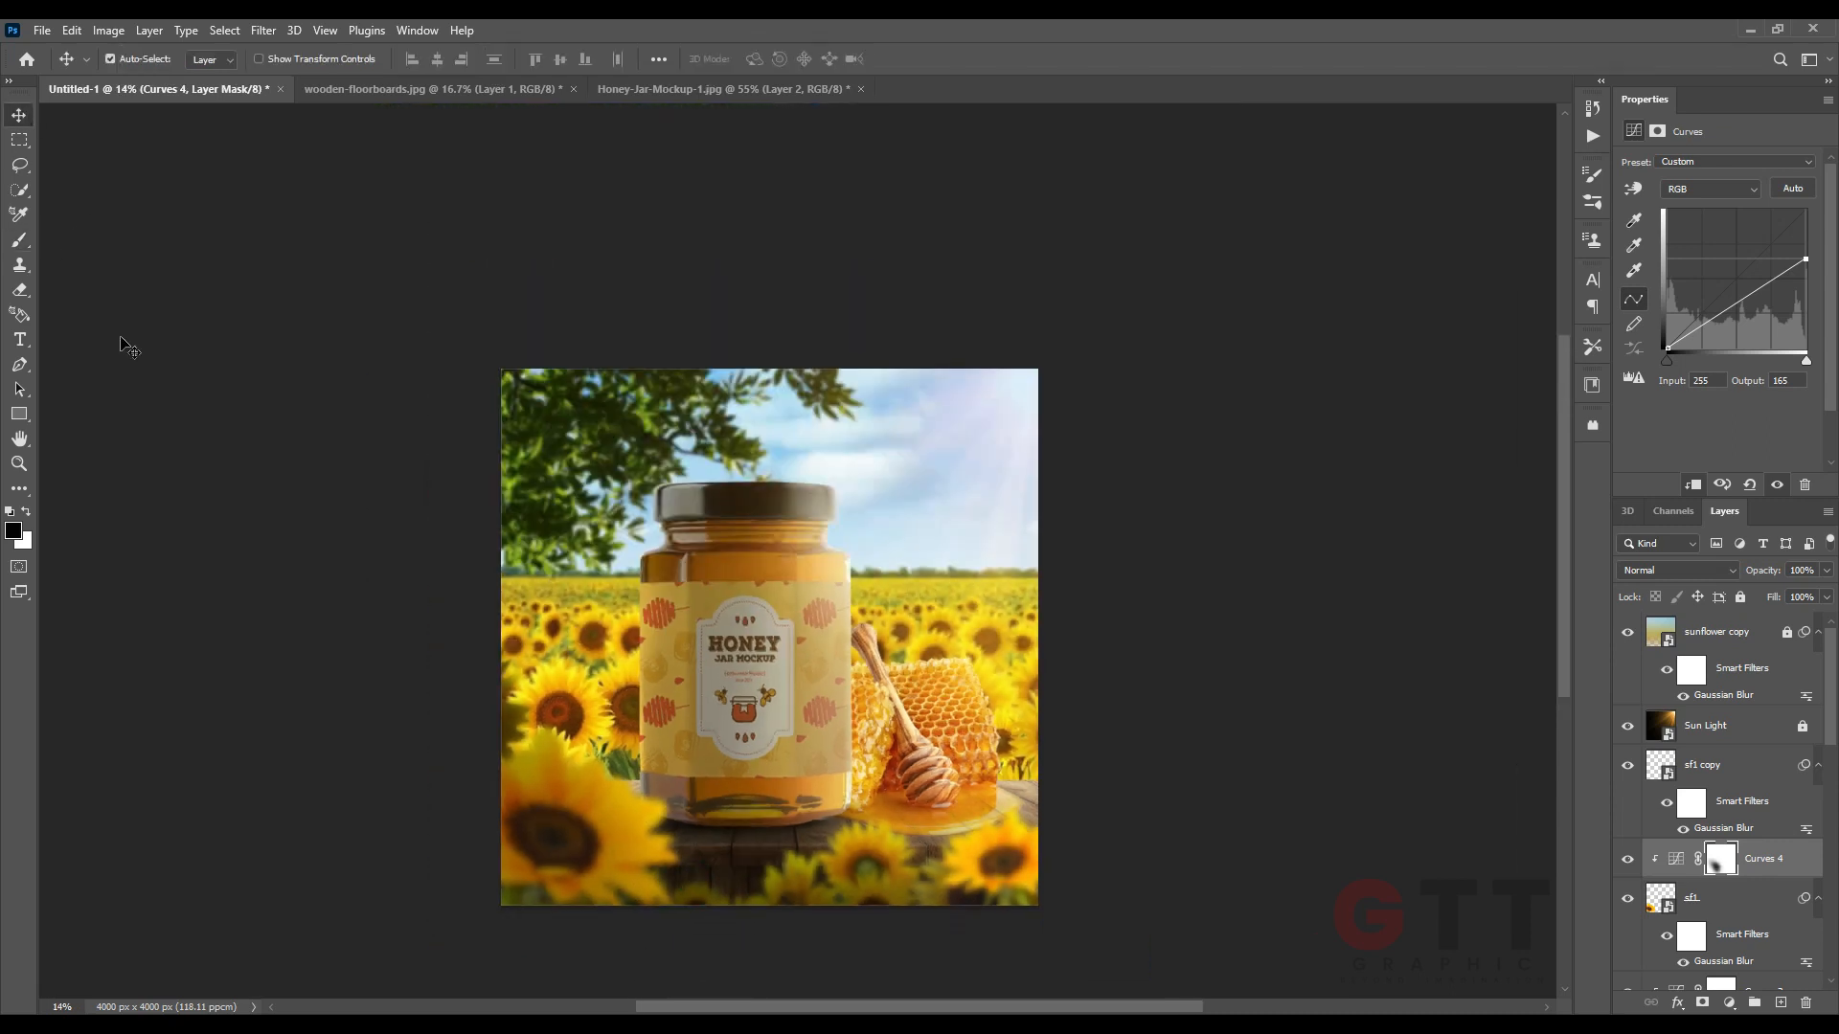
left_click(126, 346)
left_click(1763, 859)
left_click(1736, 898, "shift")
left_click_drag(776, 872, 585, 747)
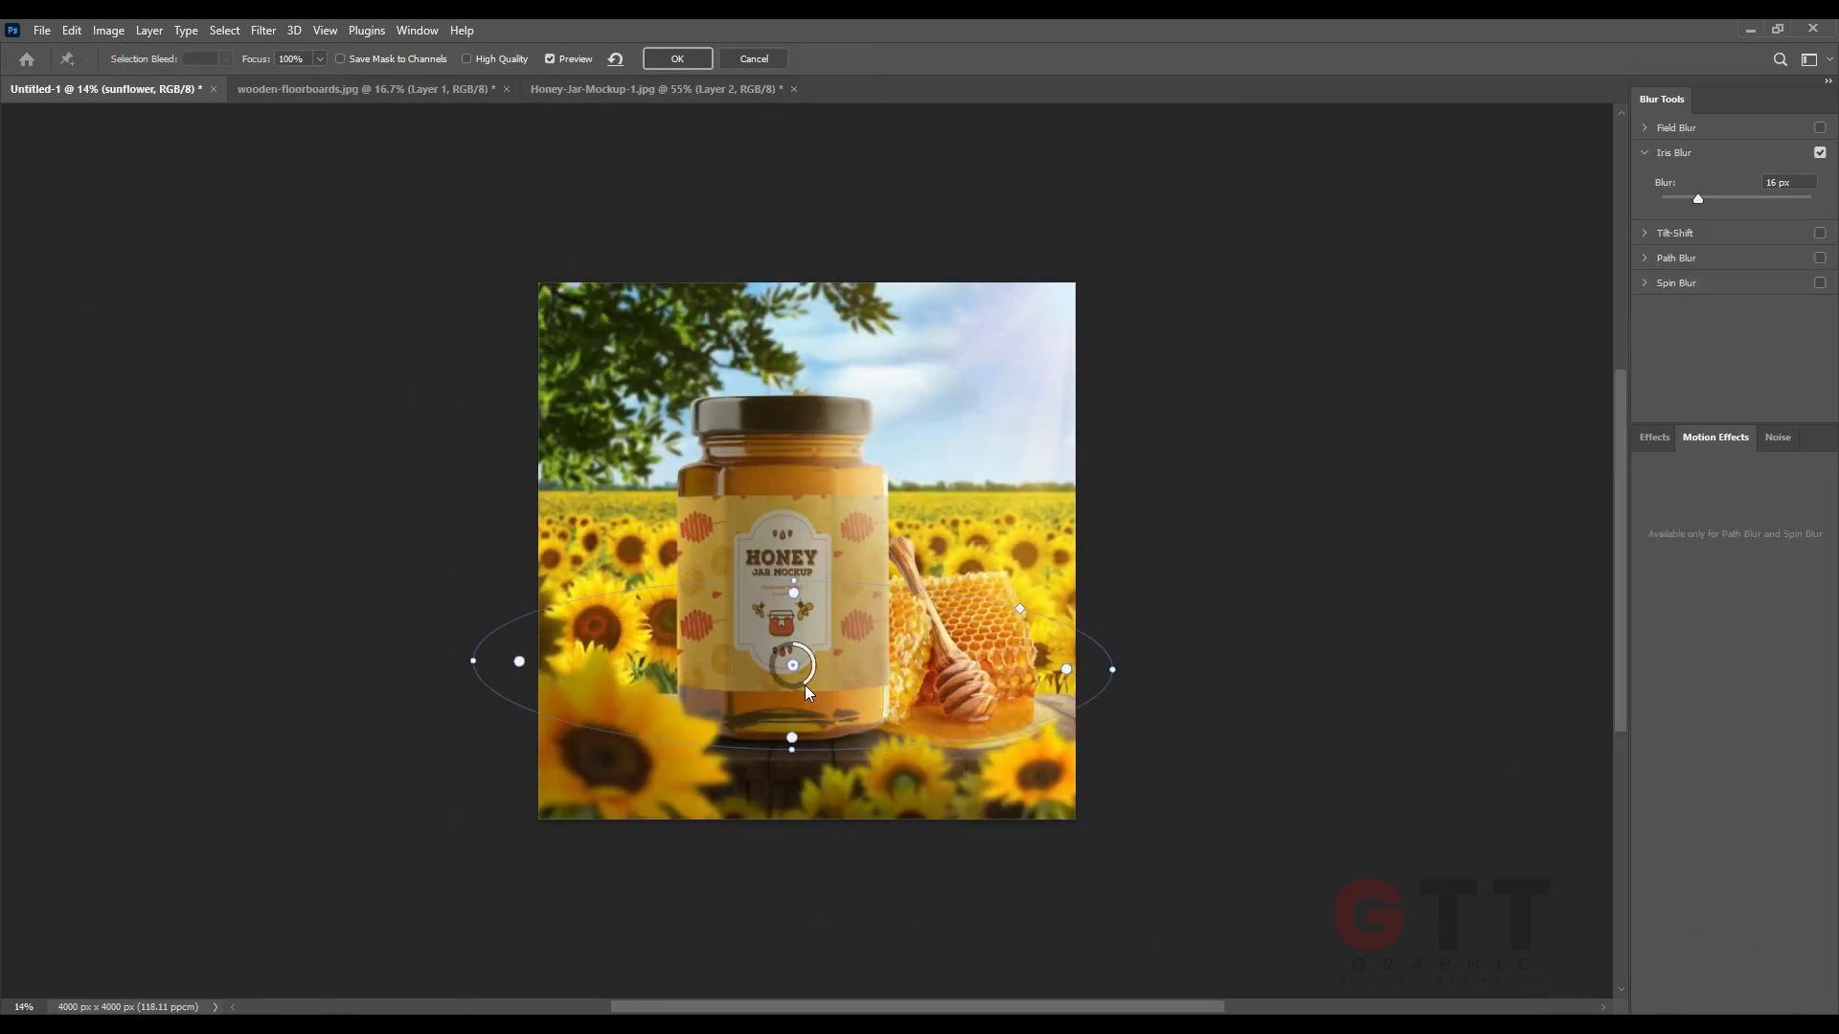
Apply an Iris Blur to the sunflower field background with the focus ellipse centred on the jar's lower part.
left_click_drag(804, 685, 793, 621)
left_click(681, 60)
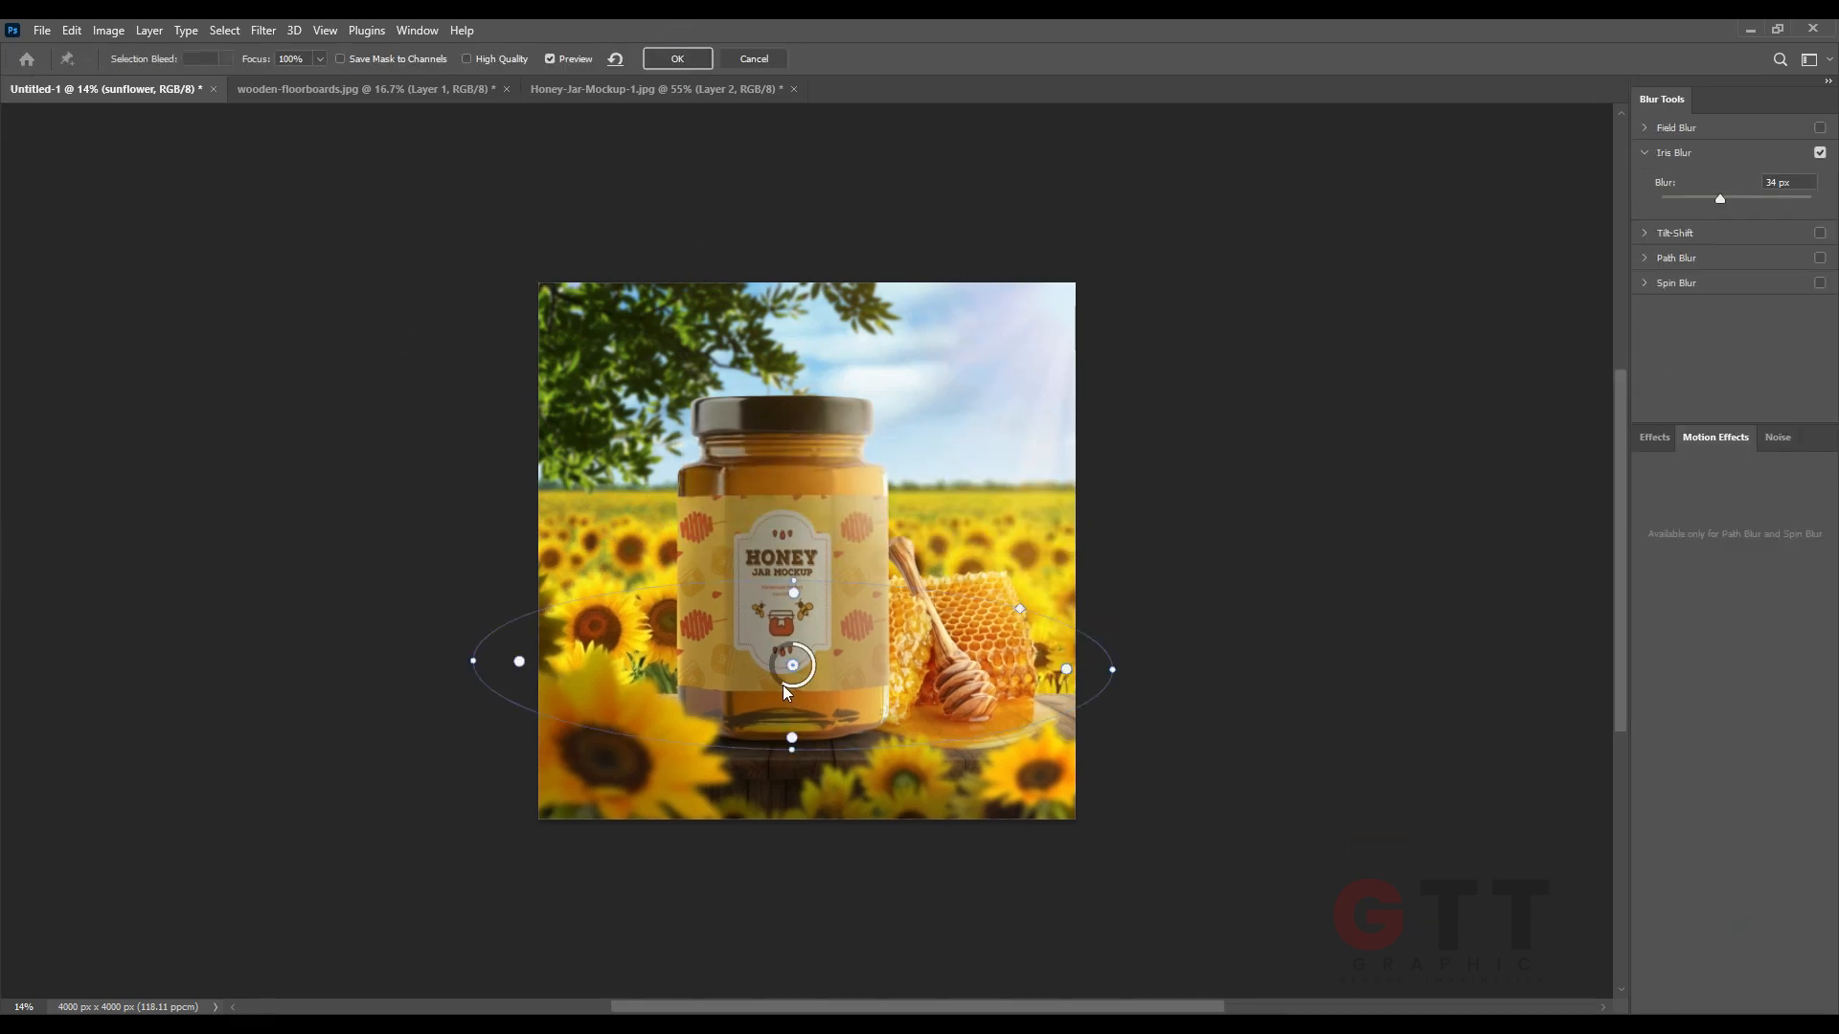
left_click_drag(783, 686, 796, 686)
left_click(693, 61)
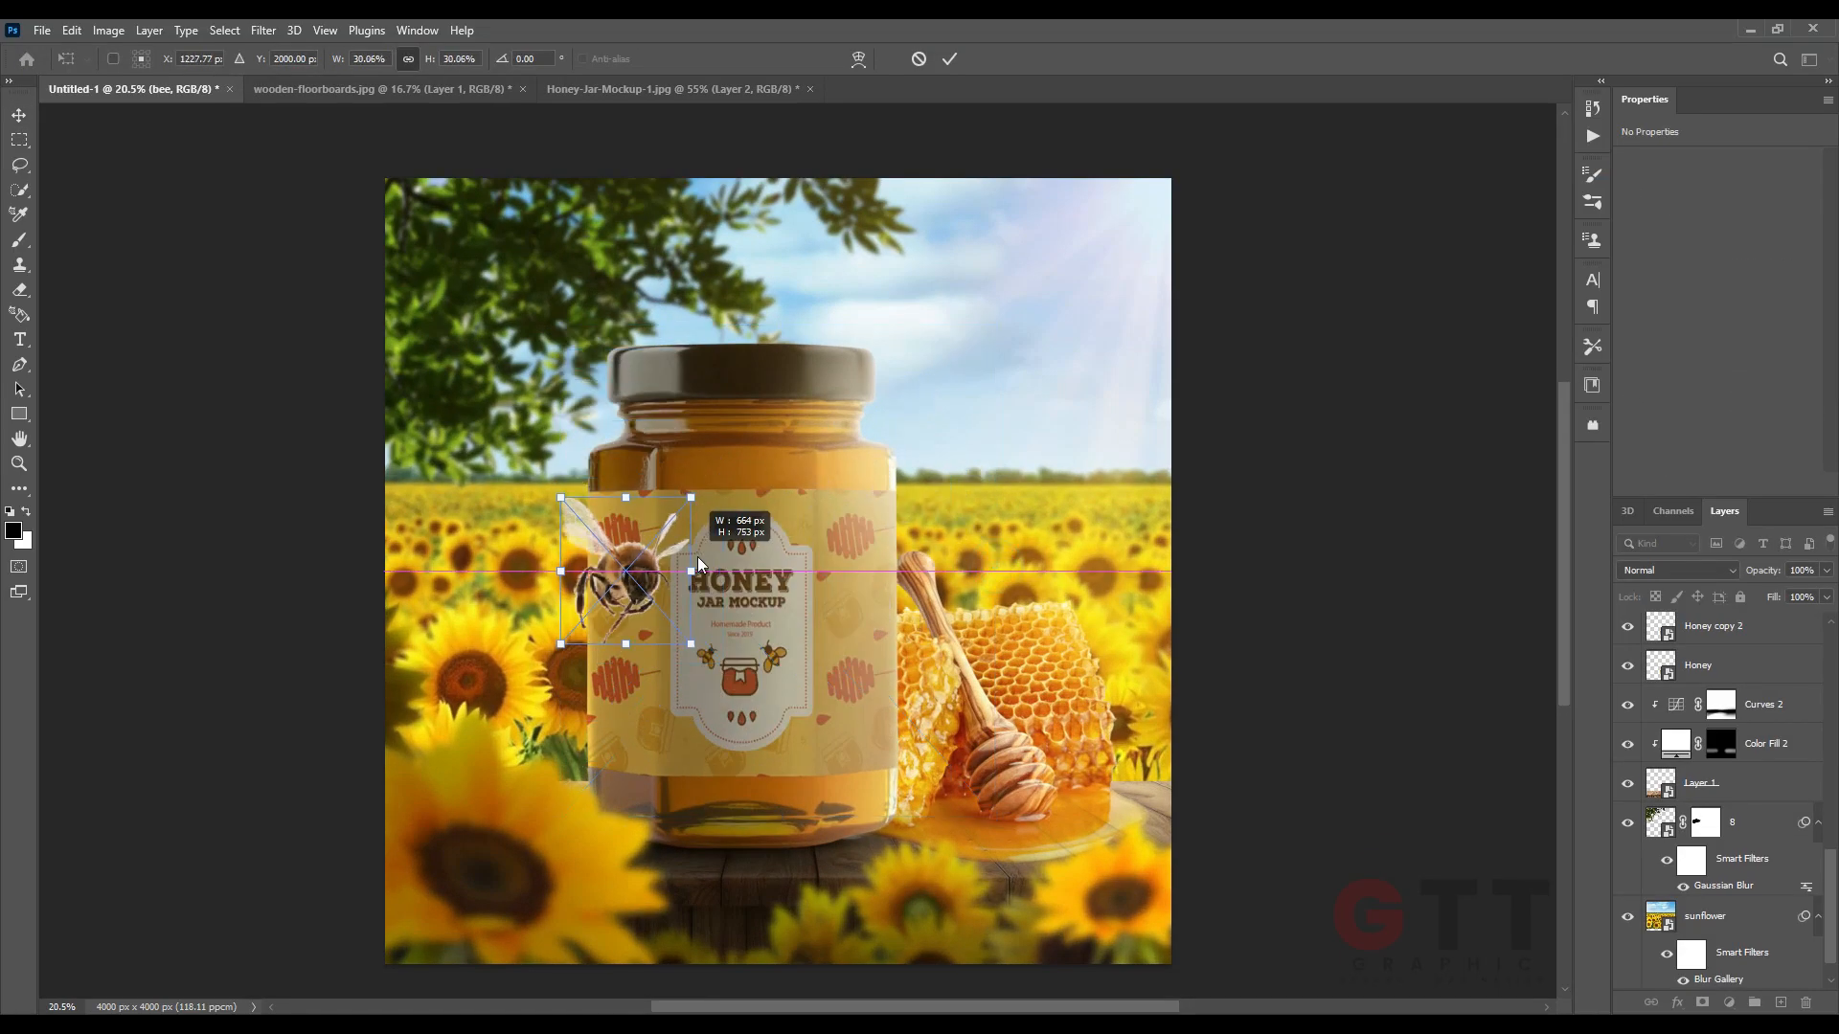
Position the bee over the sunflower field on the jar's left side, scaled to about 767 × 870 px.
left_click_drag(657, 555, 551, 579)
scroll(1723, 728, "up", 5)
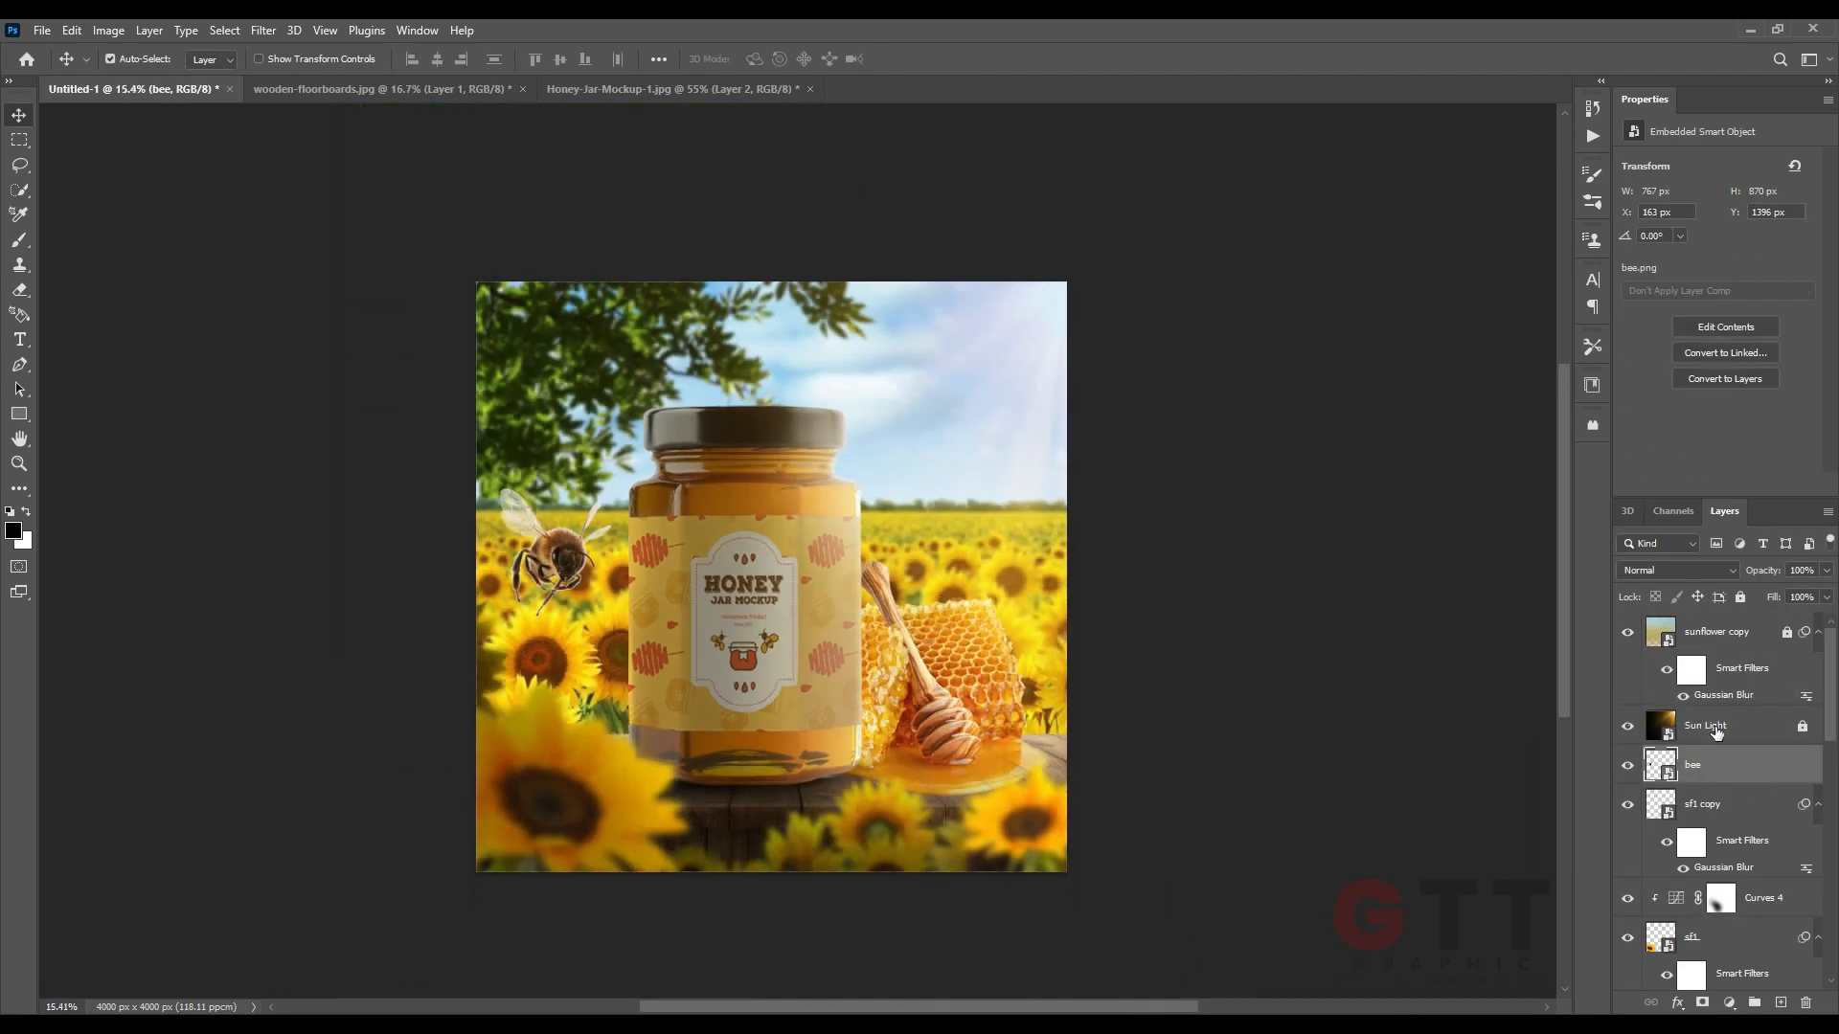
Enlarge the Sun Light layer to about 7050 × 7050 px, extending it past the canvas's lower-left corner.
left_click(1715, 733)
key("ctrl+t")
scroll(572, 804, "down", 2)
left_click_drag(573, 802, 340, 993)
key("Return")
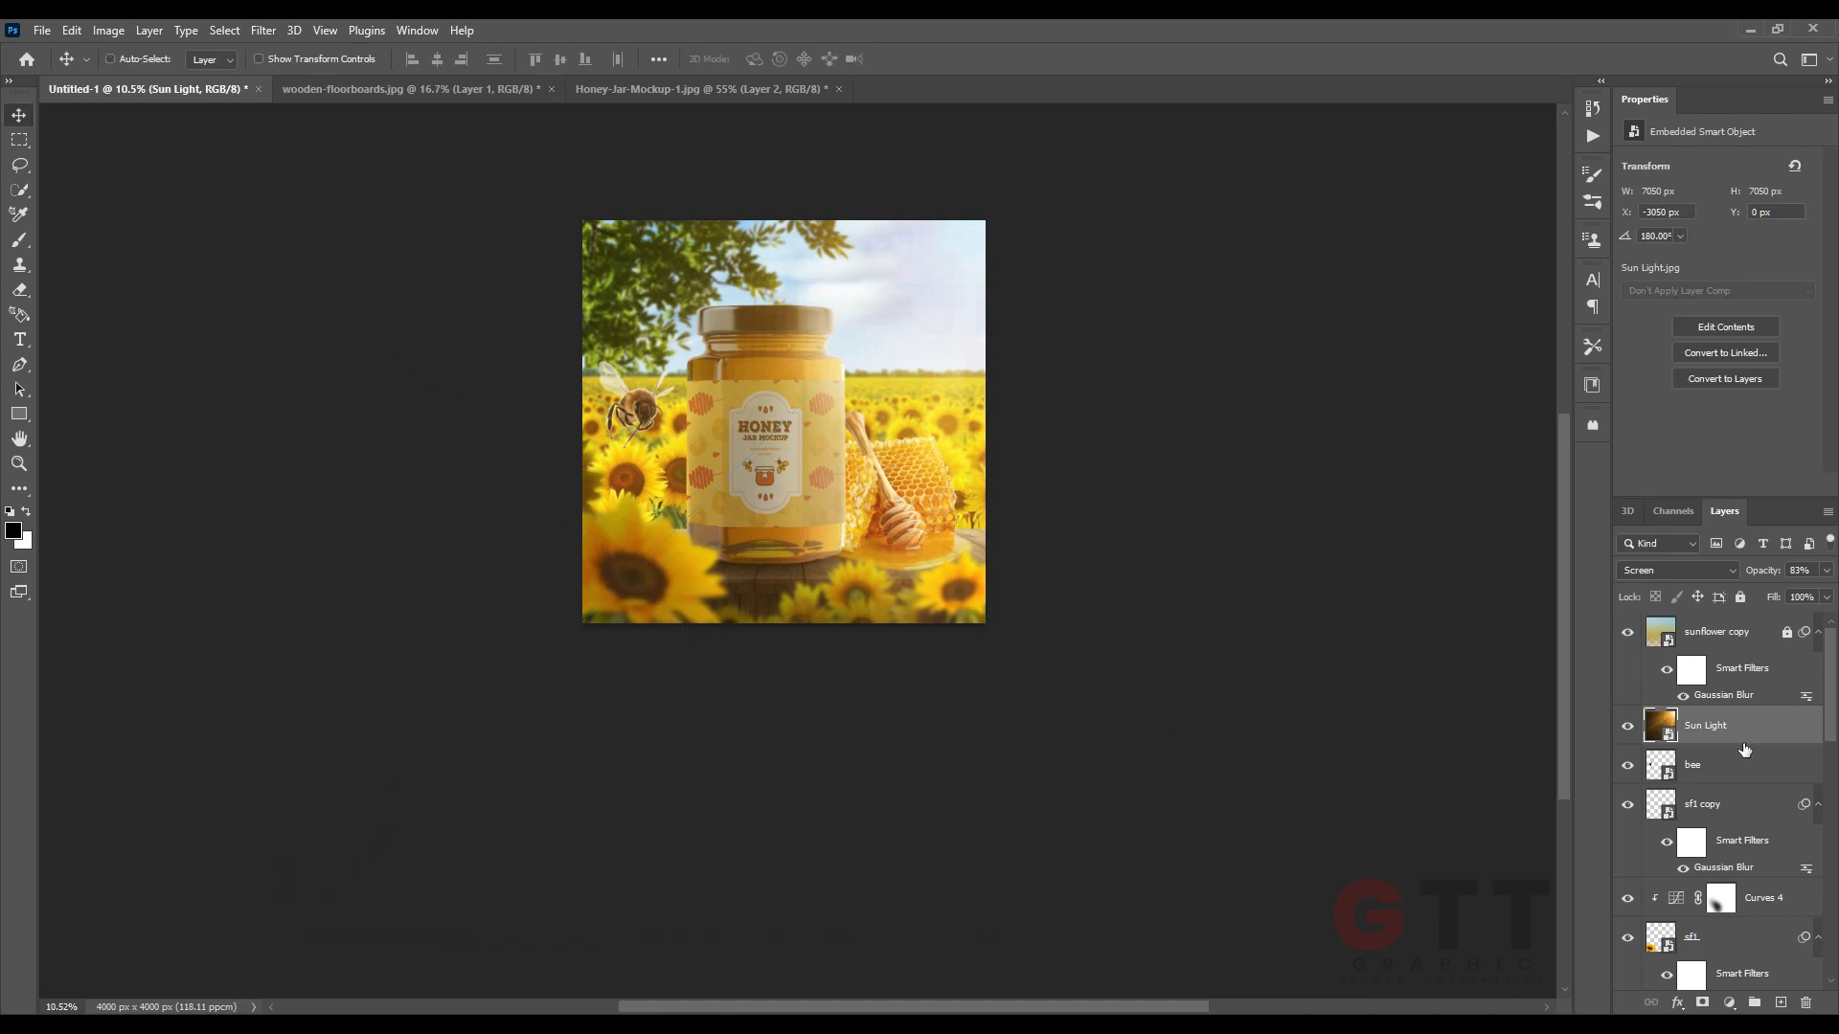
Duplicate the Sun Light layer and set both Sun Light layers to 48% opacity.
key("ctrl+j")
left_click(1747, 743)
left_click(1747, 766, "shift")
left_click_drag(1762, 570, 1728, 572)
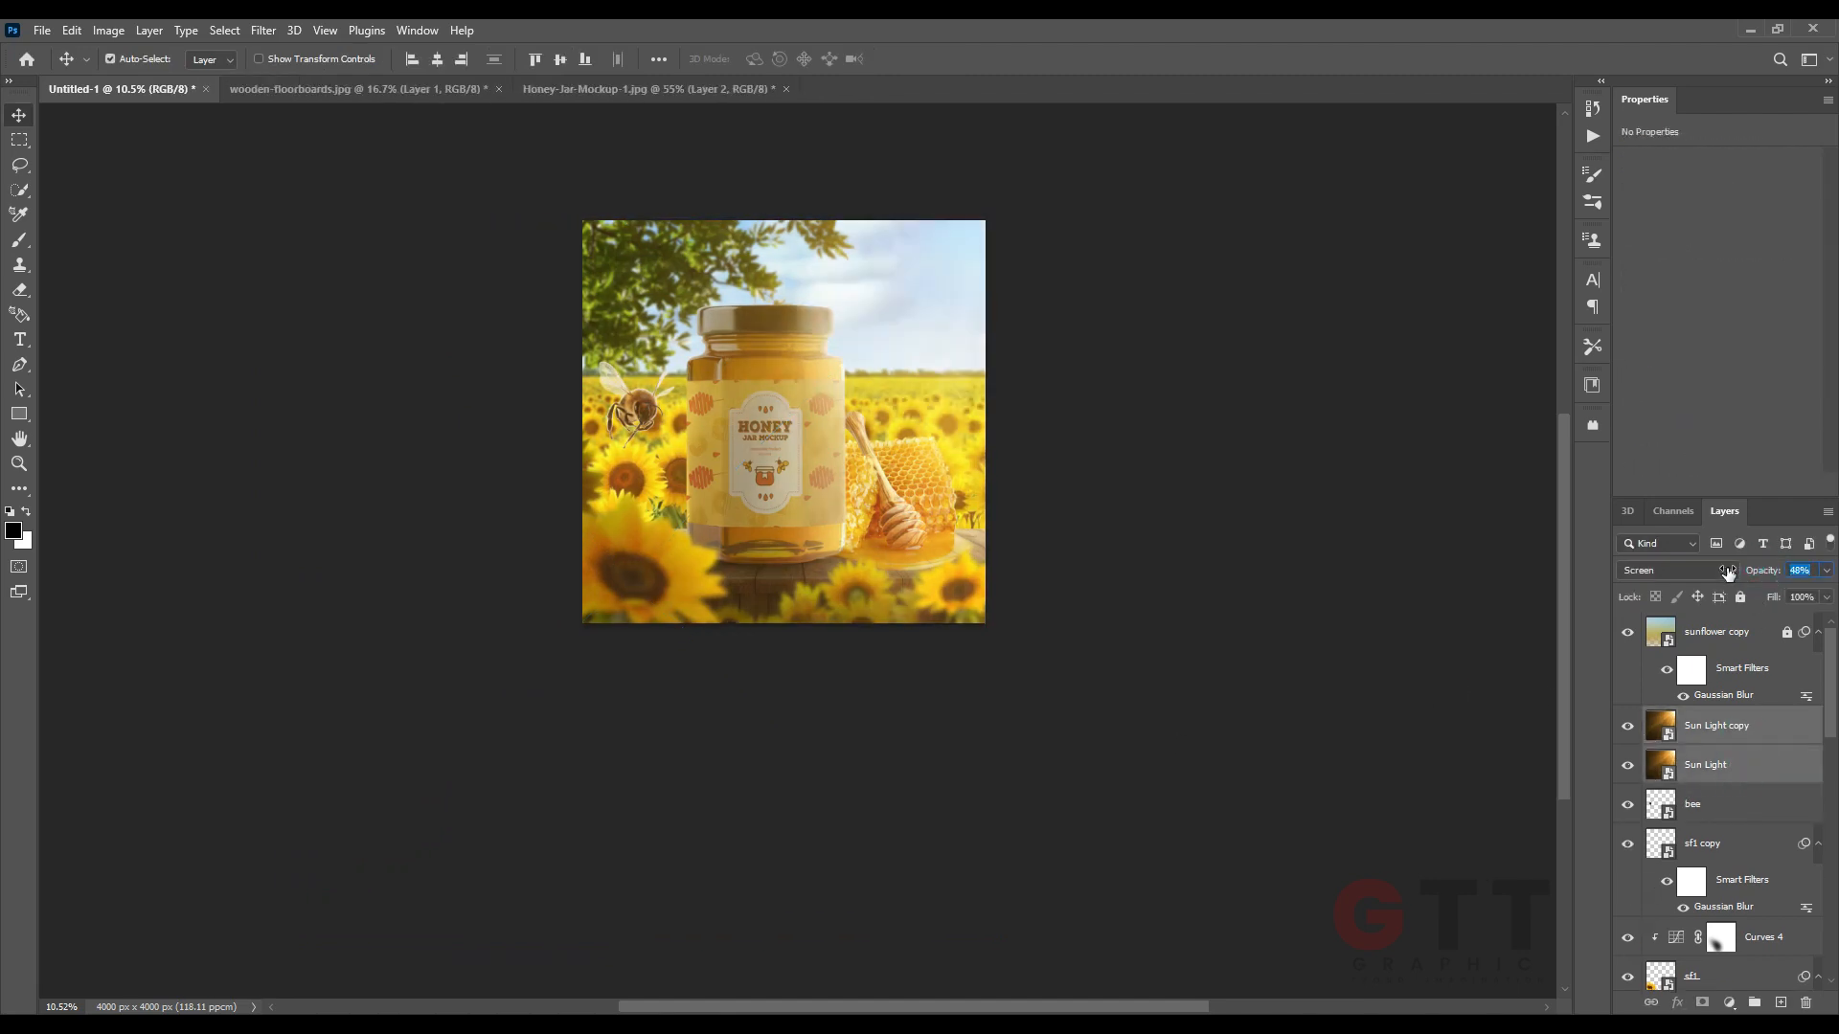
Lock both Sun Light layers.
left_click(1787, 633)
left_click(1740, 597)
left_click(1779, 728)
left_click(1778, 770, "shift")
left_click(1740, 597)
left_click(1065, 378)
left_click_drag(1061, 371, 1080, 636)
Unlock both Sun Light layers, lower their opacity slightly and lock them again.
scroll(969, 707, "up", 4)
left_click(1769, 764)
left_click(1765, 734, "shift")
left_click(1740, 597)
left_click_drag(1762, 572, 1755, 573)
left_click(1740, 596)
left_click(1214, 619)
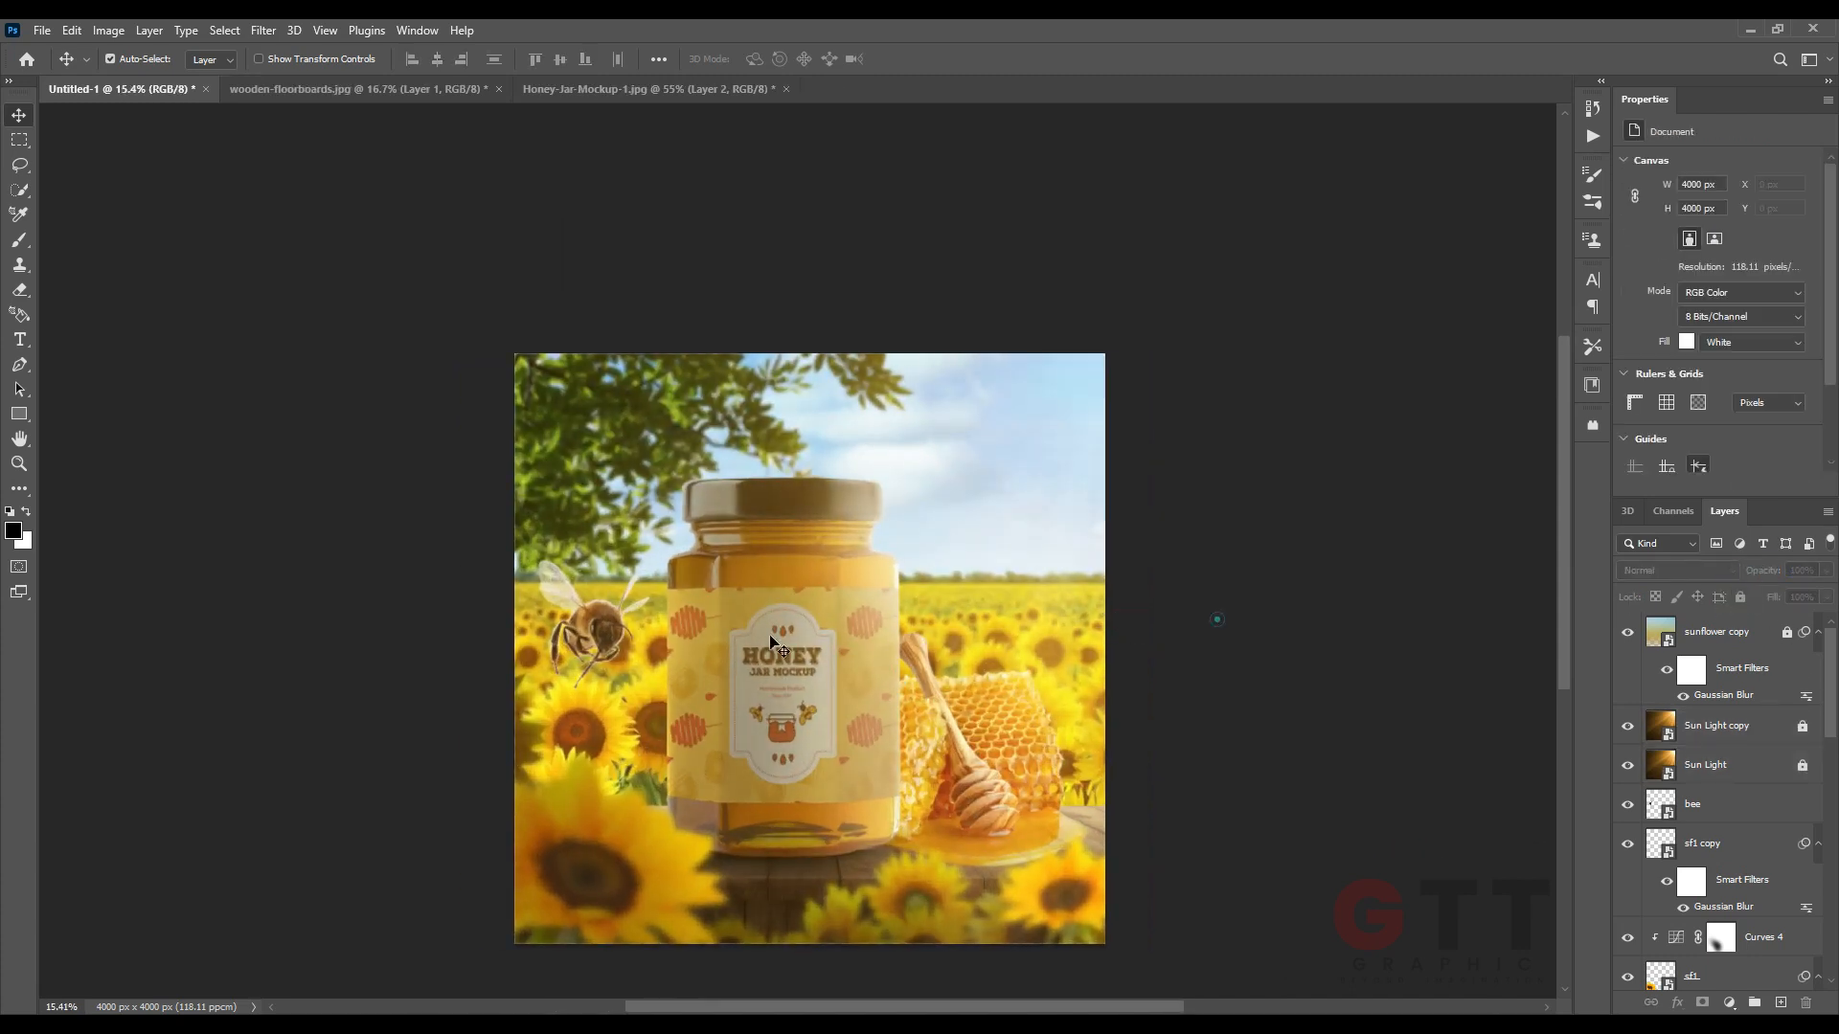
Lower the bee layer's Blend If white limit for This Layer to make its brightest wing areas transparent.
left_click(609, 628)
scroll(616, 669, "up", 2)
scroll(602, 597, "up", 4)
scroll(603, 603, "up", 3)
double_click(1770, 804)
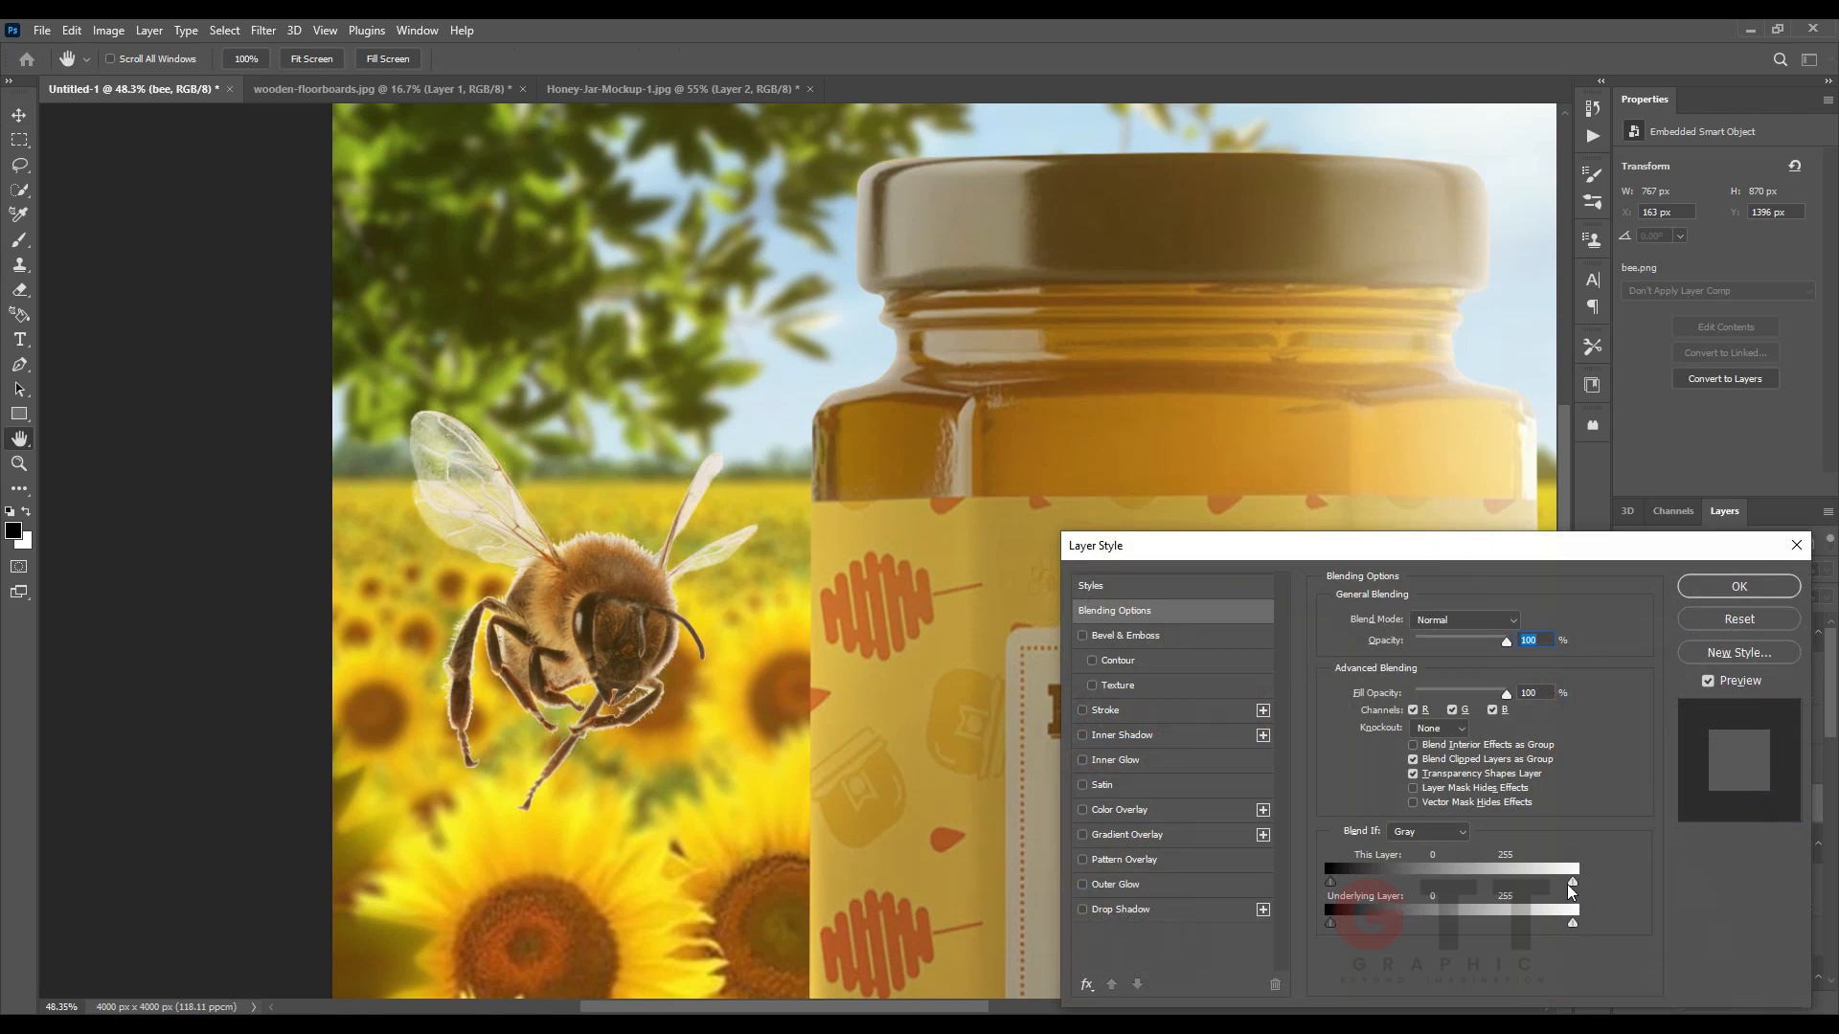
left_click_drag(1574, 881, 1523, 884)
left_click(1764, 592)
Add a Curves adjustment clipped to the bee and lower its white point to output 126.
scroll(600, 540, "up", 4)
left_click(1730, 1002)
left_click(1725, 766)
left_click(1669, 824, "alt")
left_click_drag(1806, 211, 1806, 279)
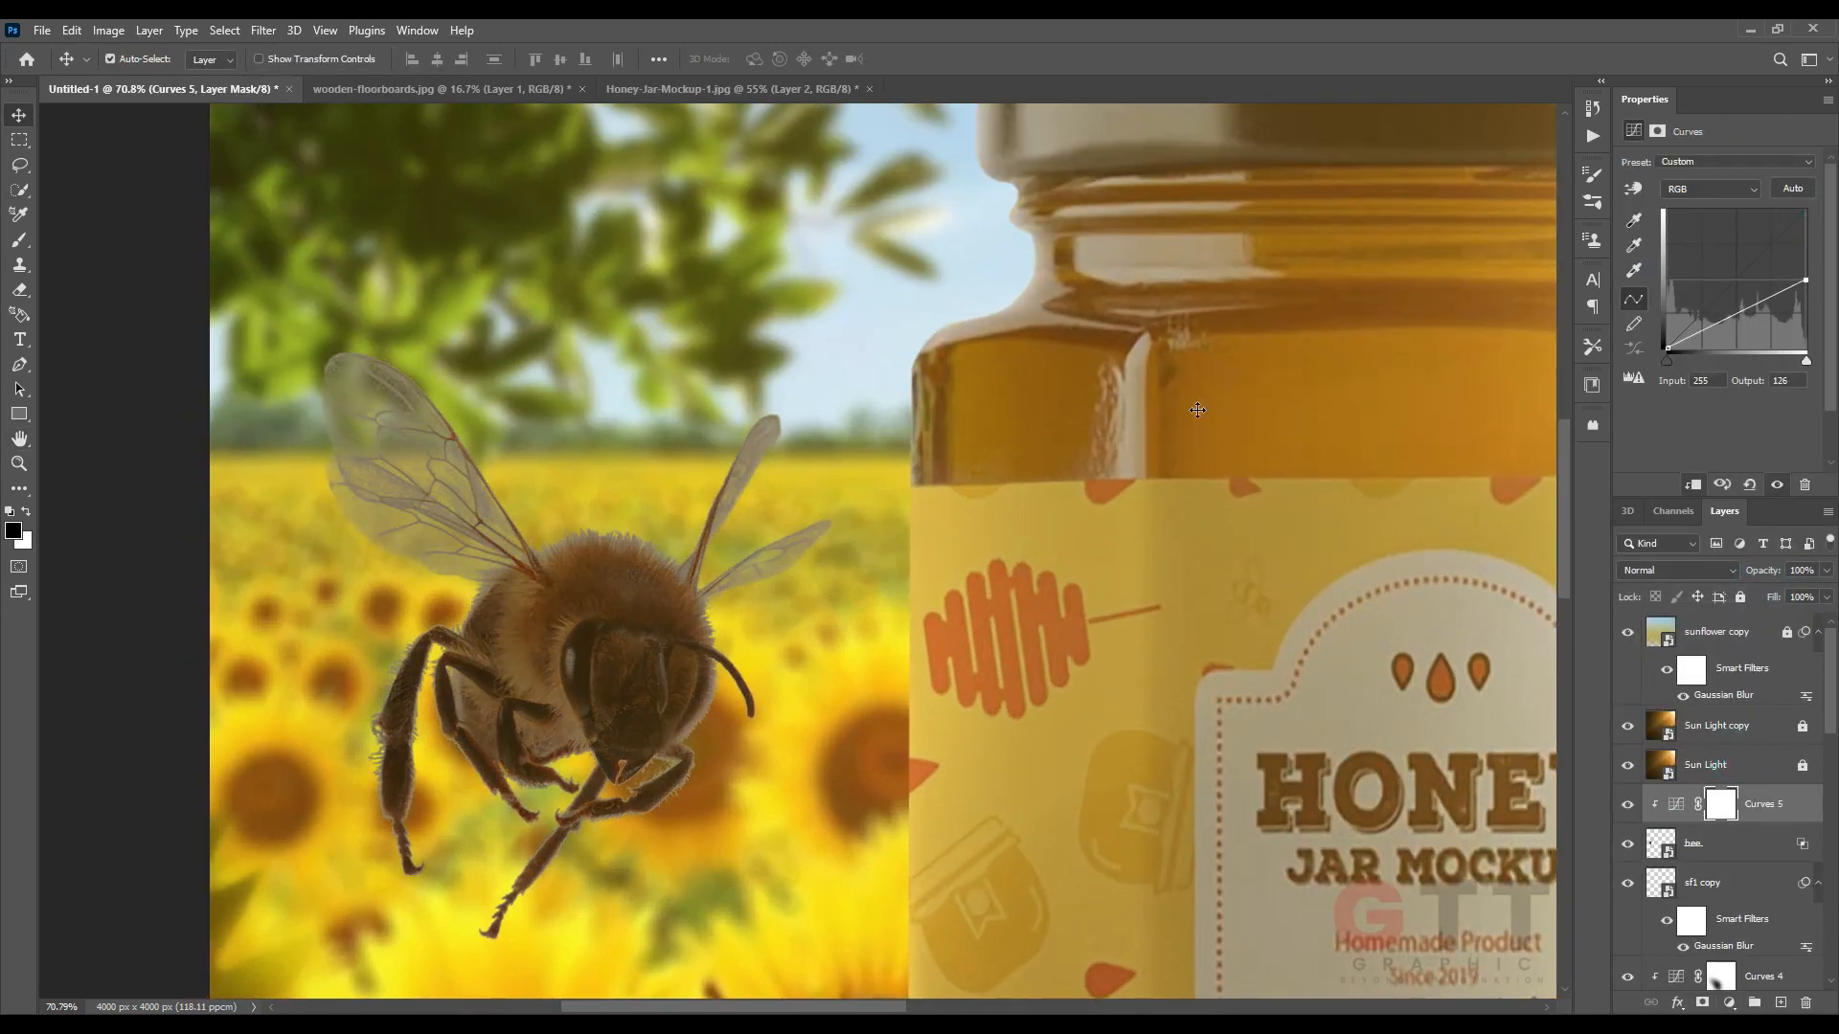
Paint black at 17% opacity on the Curves 5 mask over the flying bee's wings to restore their brightness.
key("b")
scroll(330, 388, "up", 2)
key("bracketleft")
key("bracketleft")
key("bracketleft")
key("bracketleft")
key("bracketleft")
key("bracketleft")
key("bracketleft")
key("bracketleft")
left_click_drag(380, 410, 372, 406)
left_click_drag(505, 524, 868, 580)
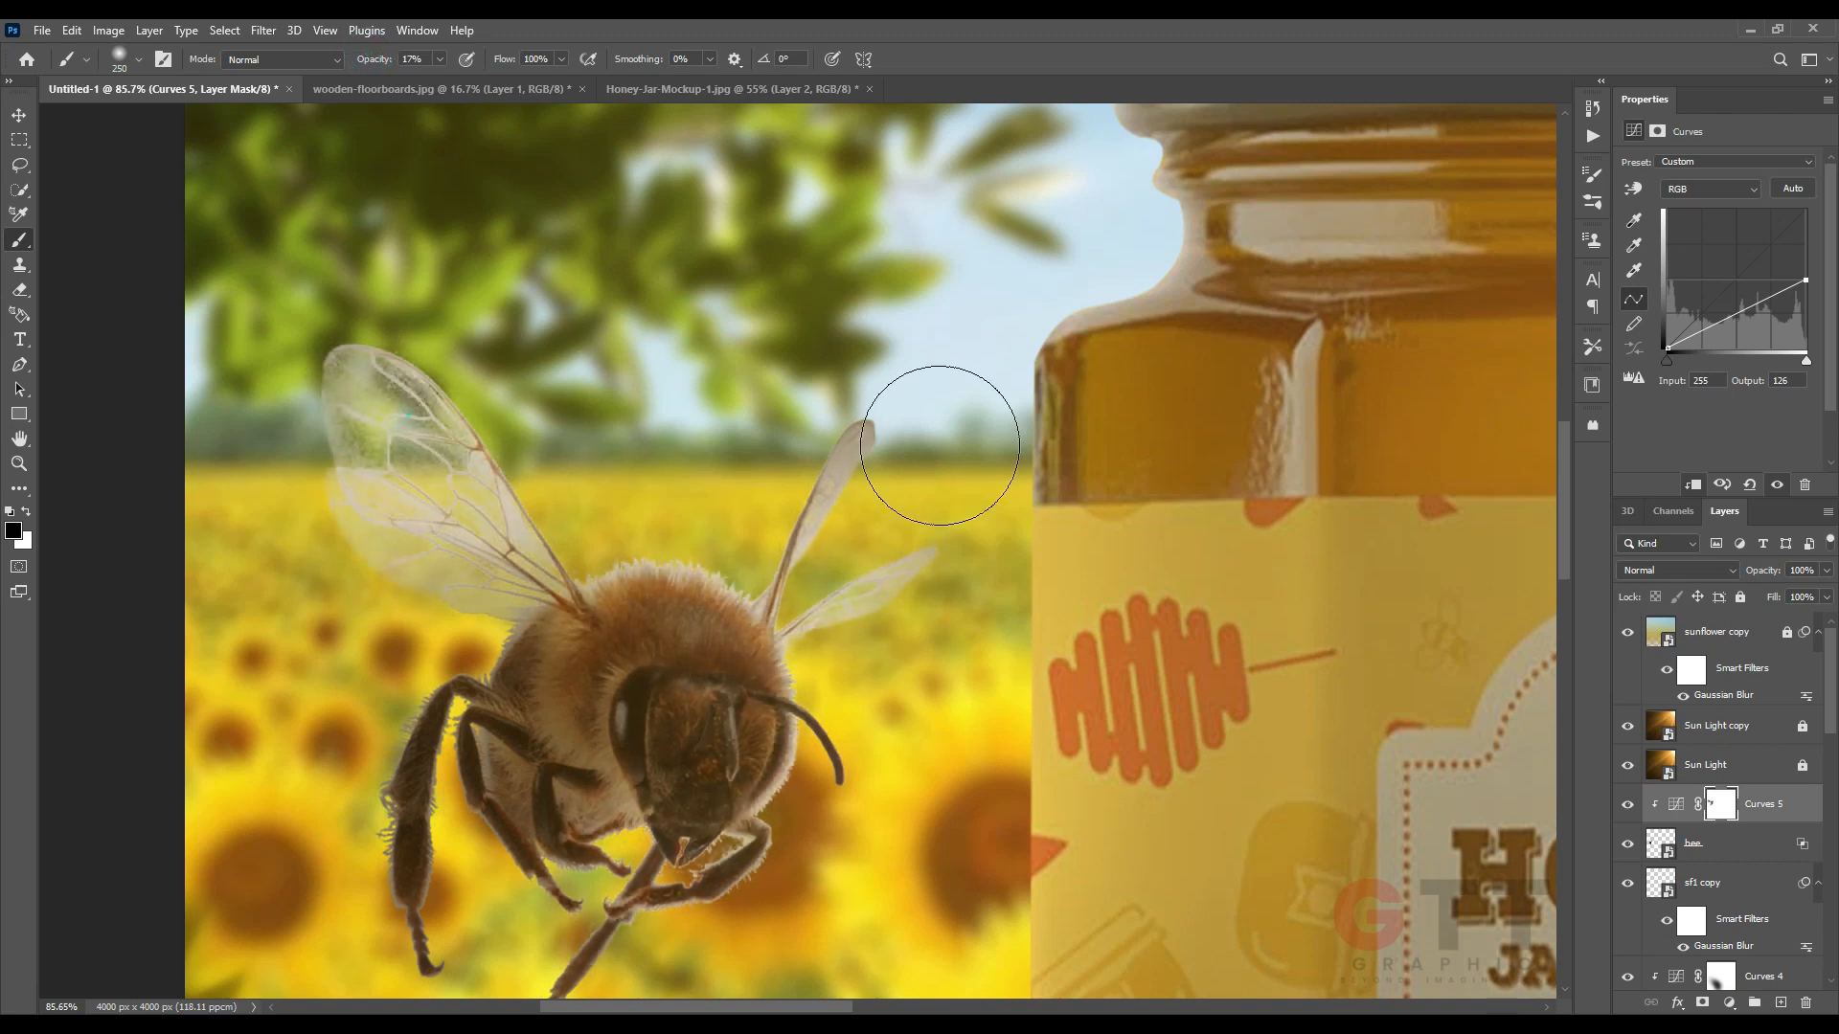
Apply a Motion Blur filter to the bee layer with an angle of -13° and a distance of 22 pixels.
scroll(733, 690, "down", 5, "alt")
left_click(777, 675, "ctrl")
left_click(263, 30)
mouse_move(316, 271)
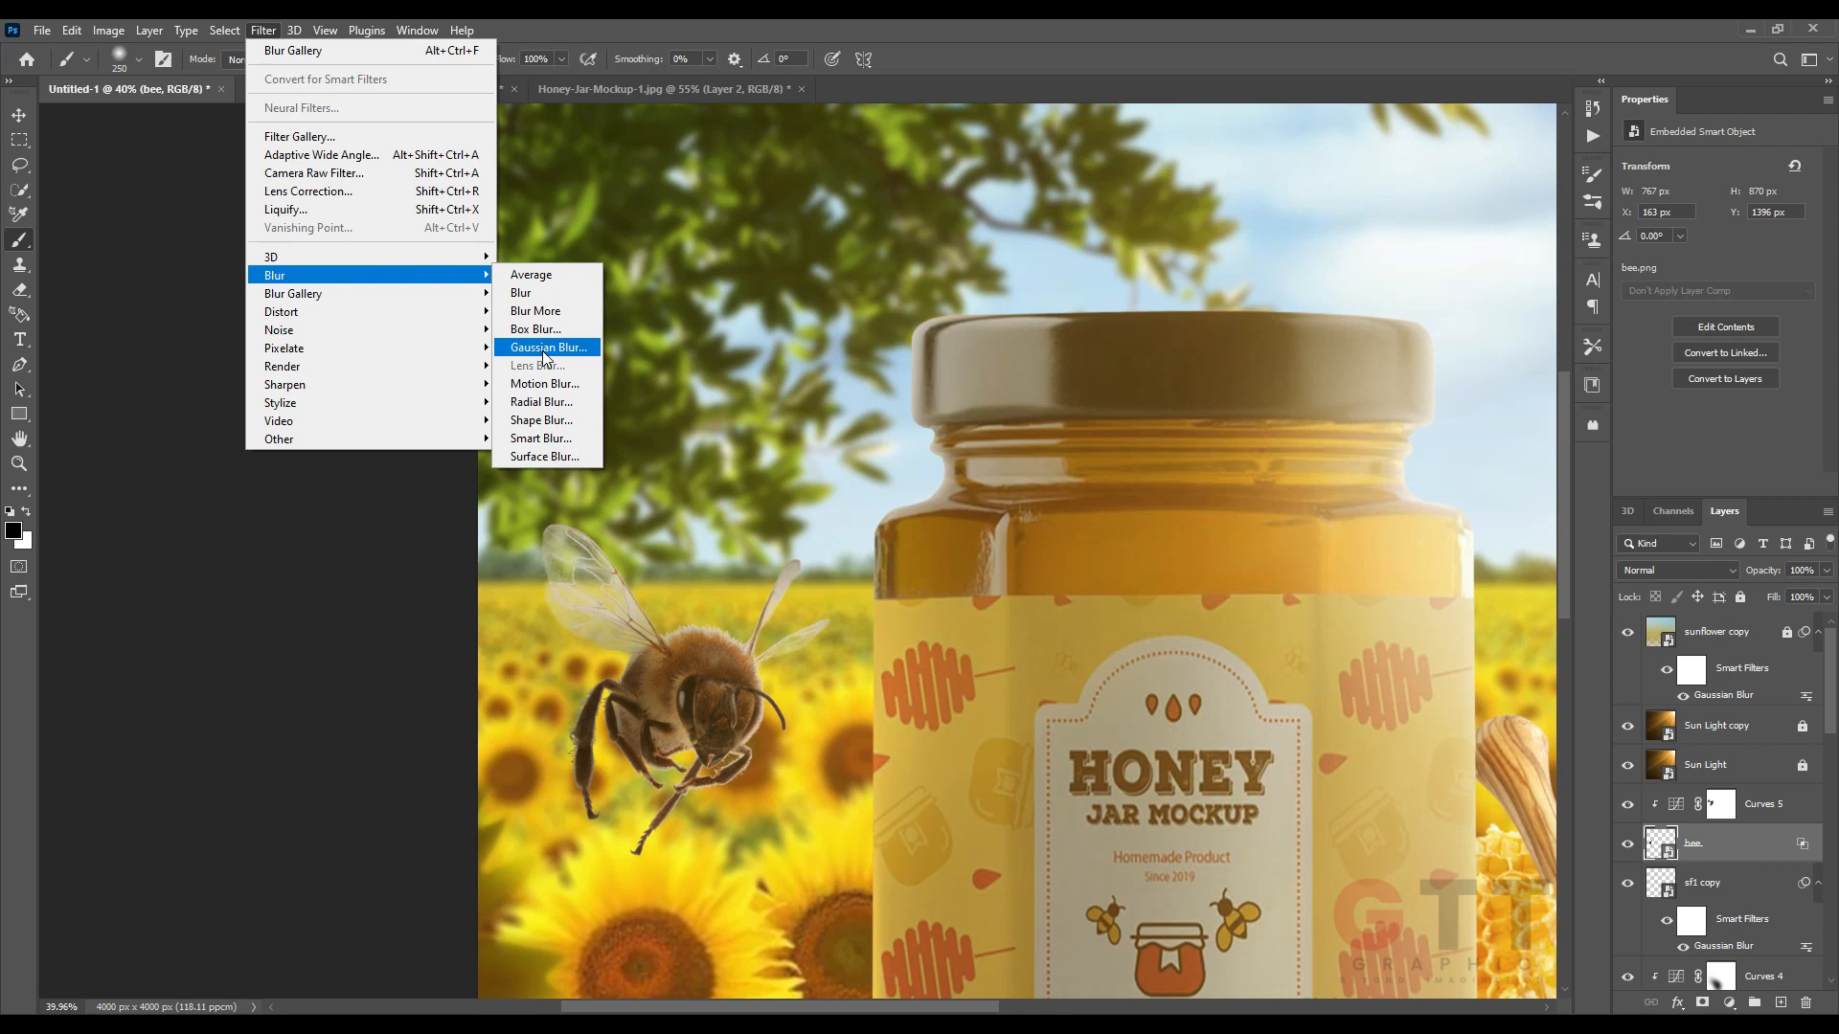
left_click(541, 368)
left_click_drag(408, 556, 297, 524)
left_click(514, 240)
scroll(236, 522, "down", 5, "alt")
double_click(1717, 908)
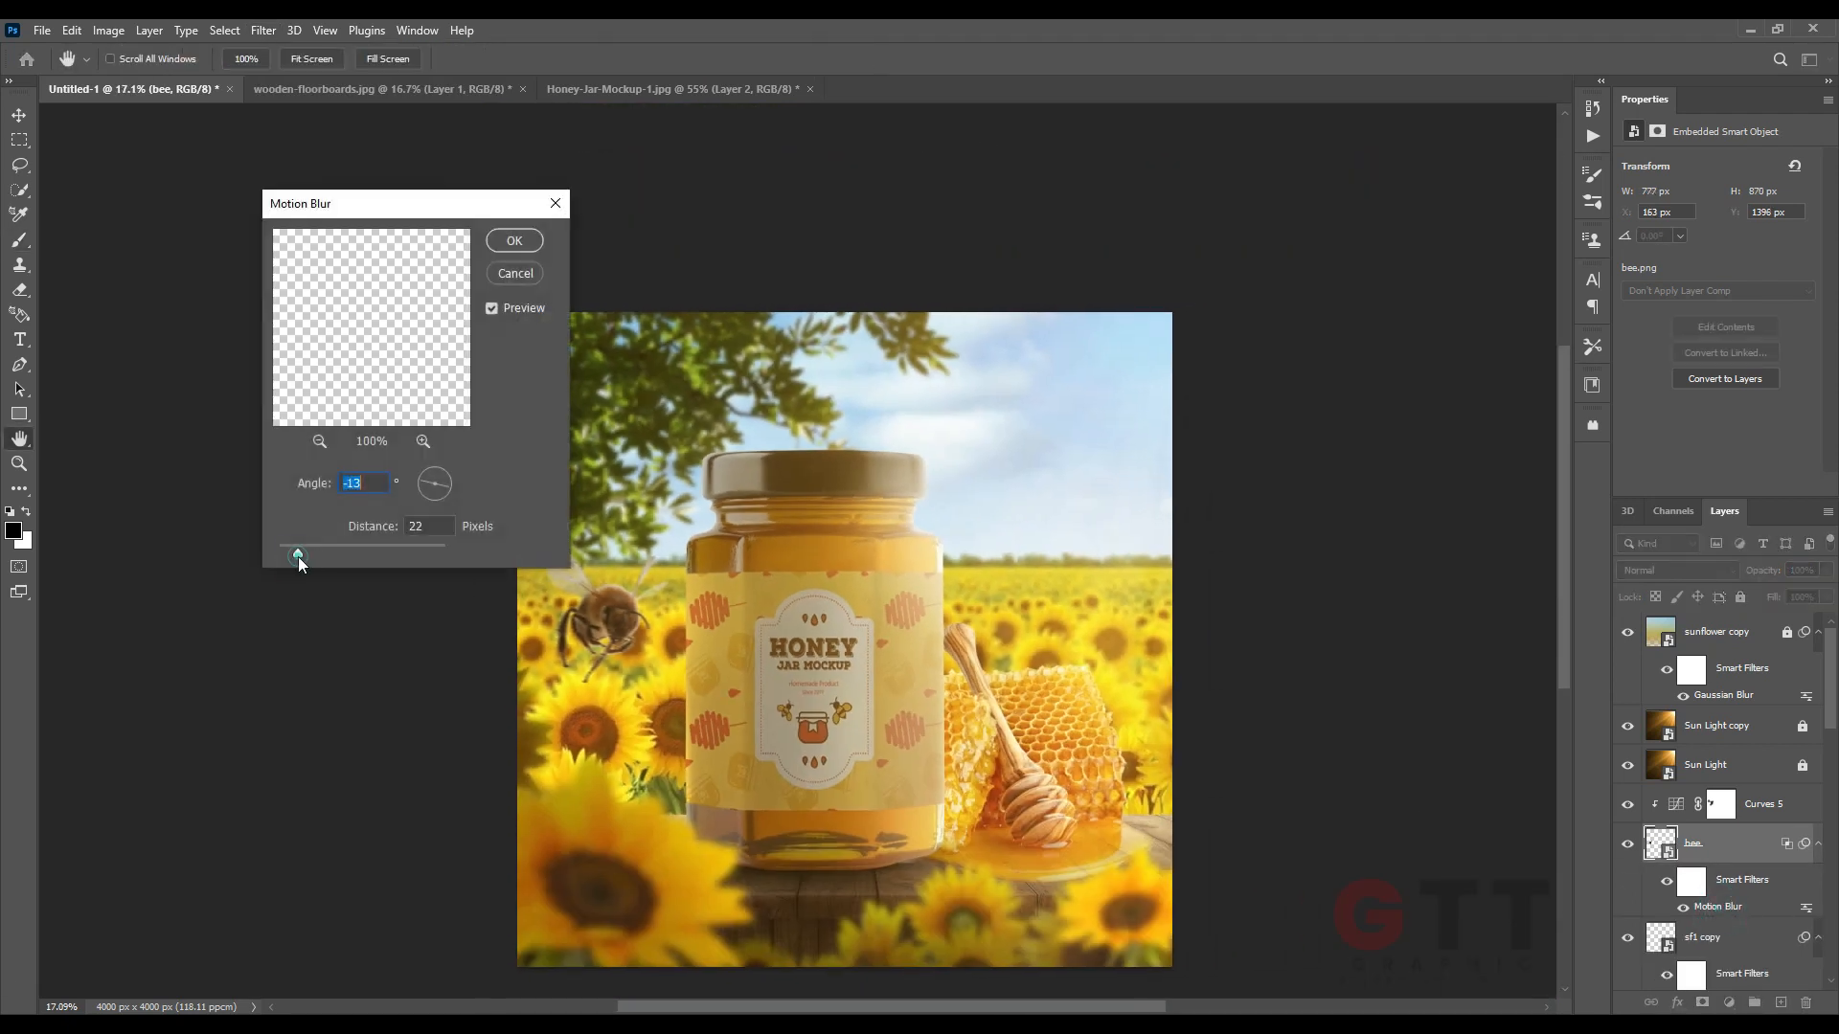
left_click(516, 242)
Duplicate the bee layer together with its clipped Curves 5 adjustment.
left_click_drag(411, 402, 390, 397)
key("v")
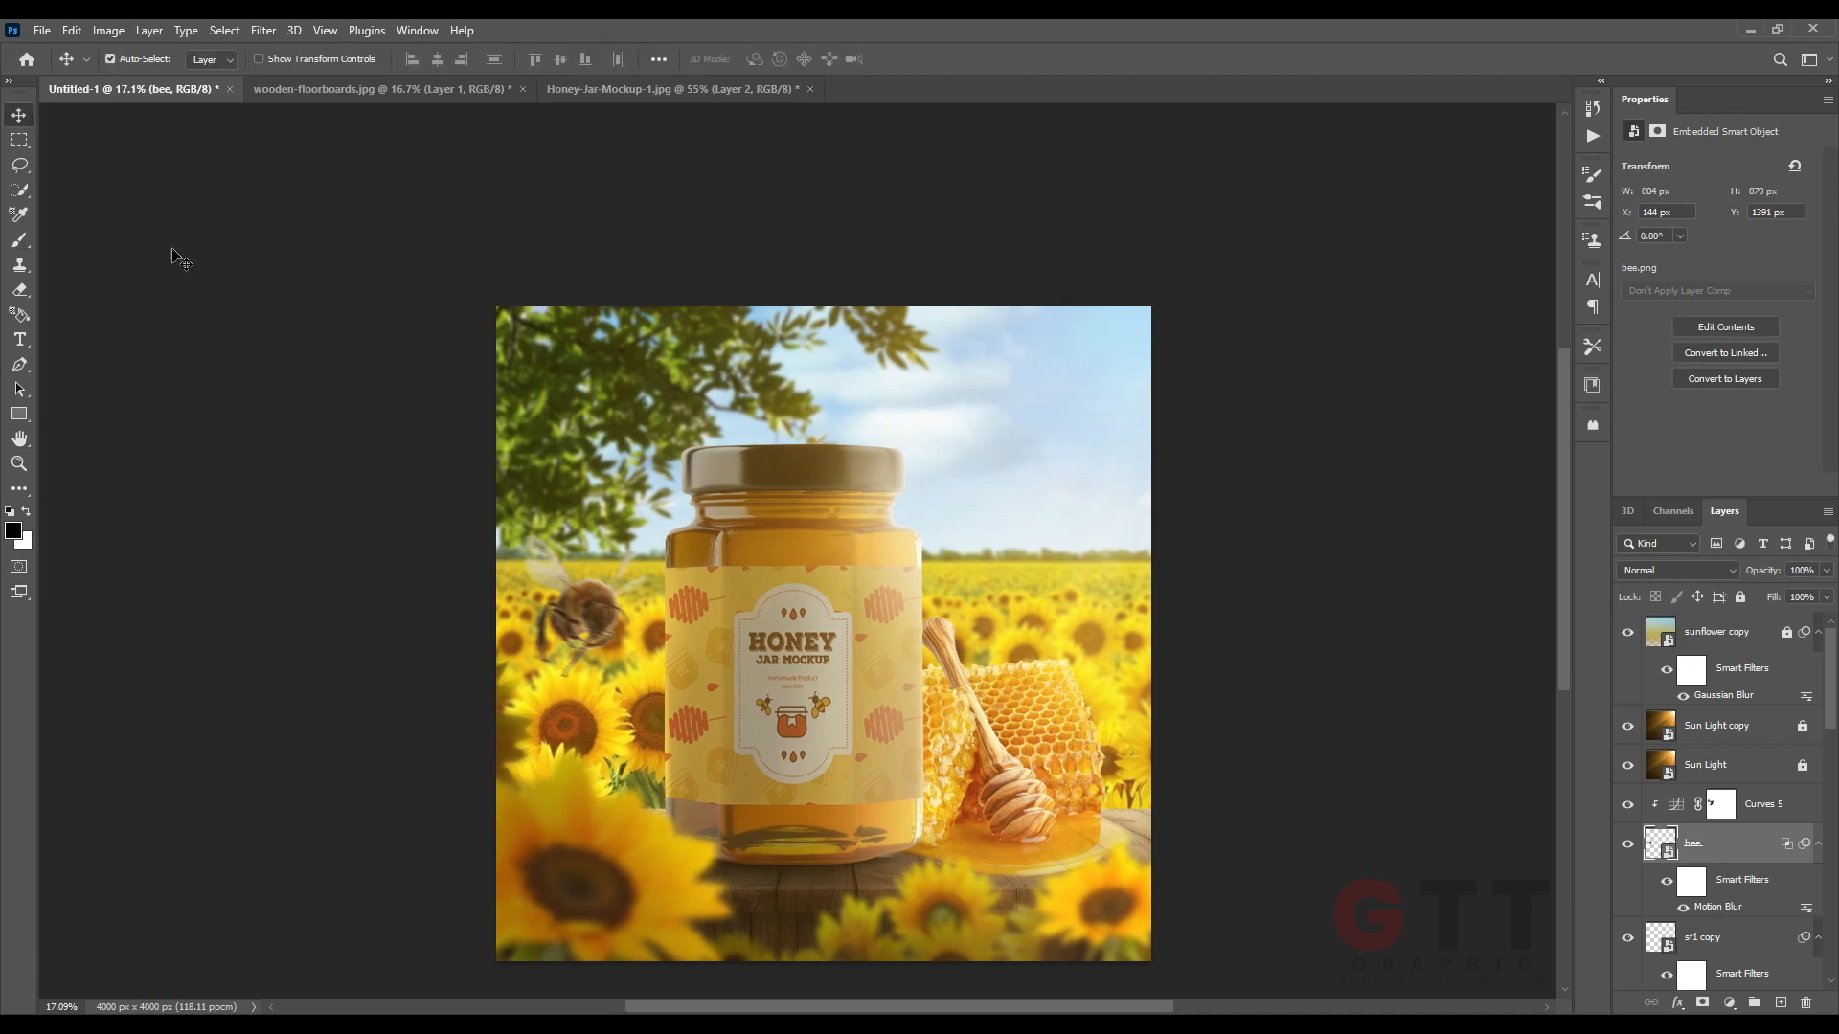
left_click(180, 259)
left_click_drag(639, 851, 616, 845)
left_click(1764, 805)
left_click(1734, 841, "shift")
left_click(1754, 842)
left_click(1762, 806, "shift")
key("ctrl+j")
Scale down the duplicated bee, flip it horizontally and place it in the sky just above the jar lid.
key("ctrl+t")
left_click_drag(565, 613, 953, 610)
scroll(991, 690, "up", 4)
left_click_drag(921, 575, 877, 286)
right_click(966, 447)
left_click(1026, 851)
left_click_drag(939, 312, 915, 218)
left_click_drag(915, 219, 889, 432)
left_click_drag(888, 432, 873, 436)
key("Return")
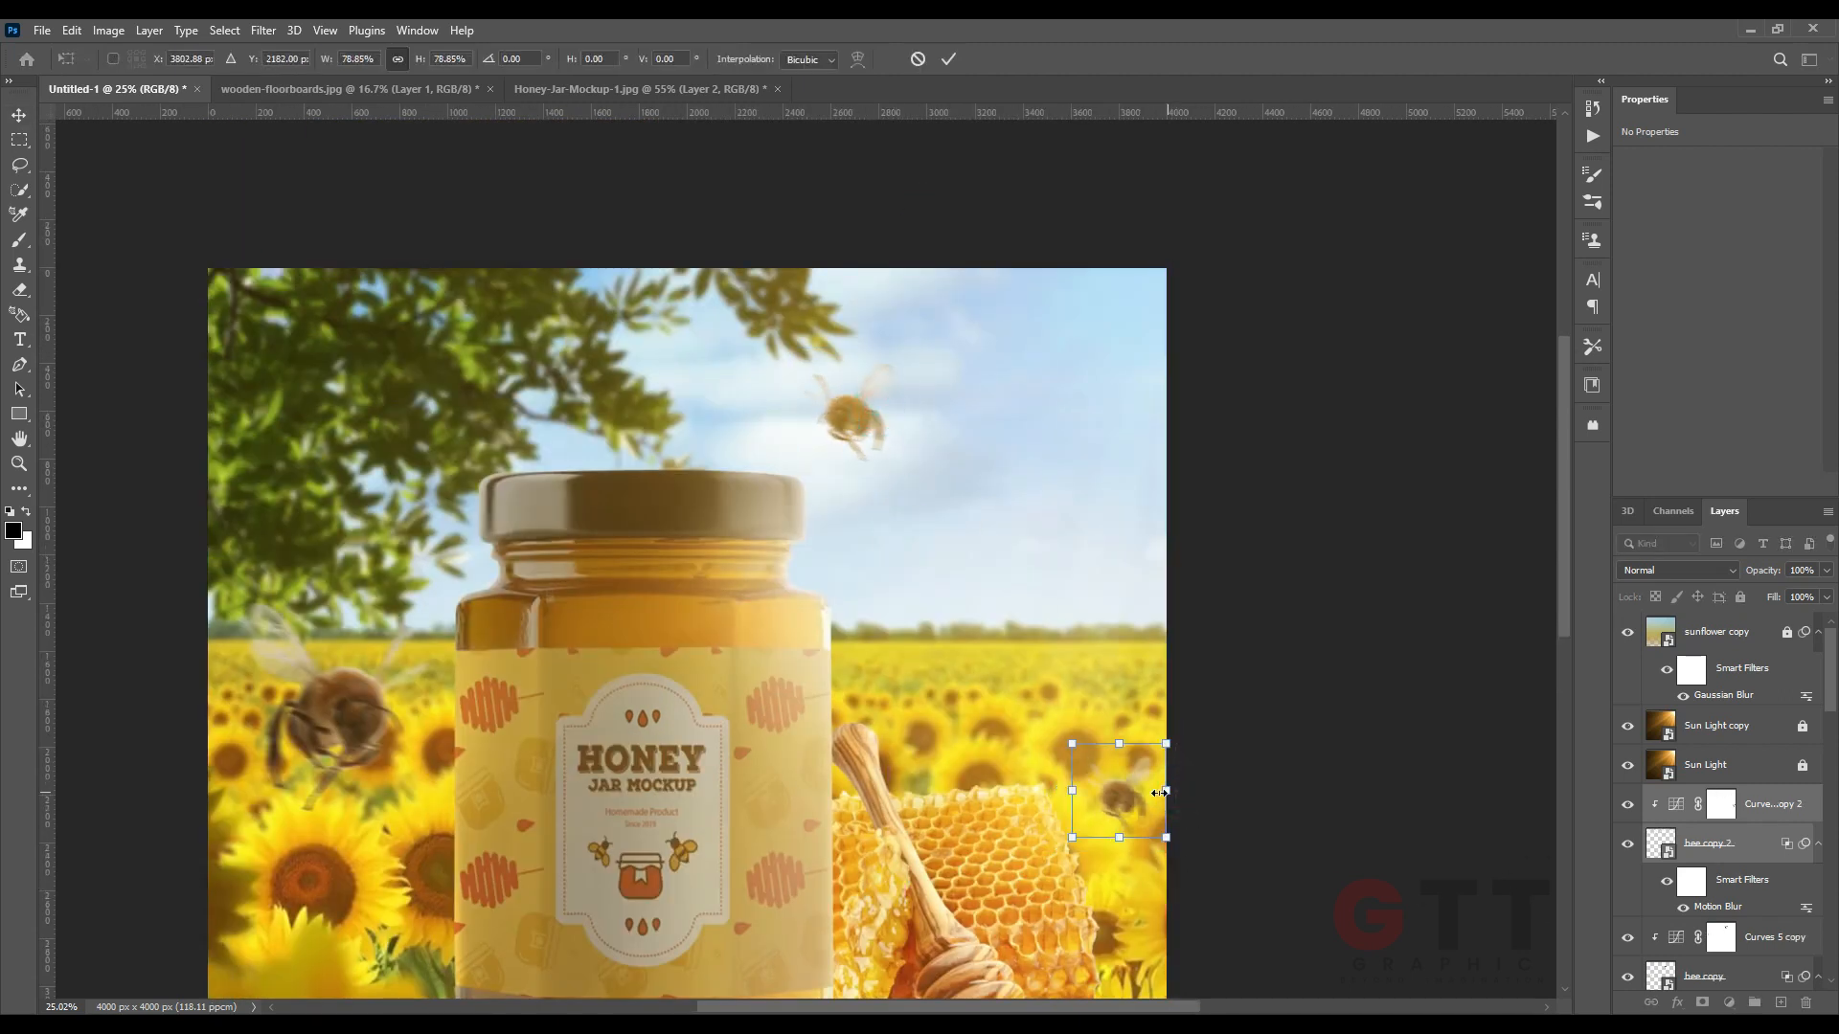
Flip a second, smaller bee copy and place it in the sky above the horizon, beyond the honeycomb.
right_click(1101, 642)
left_click(1139, 978)
key("Return")
scroll(981, 645, "down", 5)
left_click_drag(876, 825, 898, 740)
Place the bee1.png image into the composite beside the honey jar.
key("alt+Tab")
left_click(528, 160)
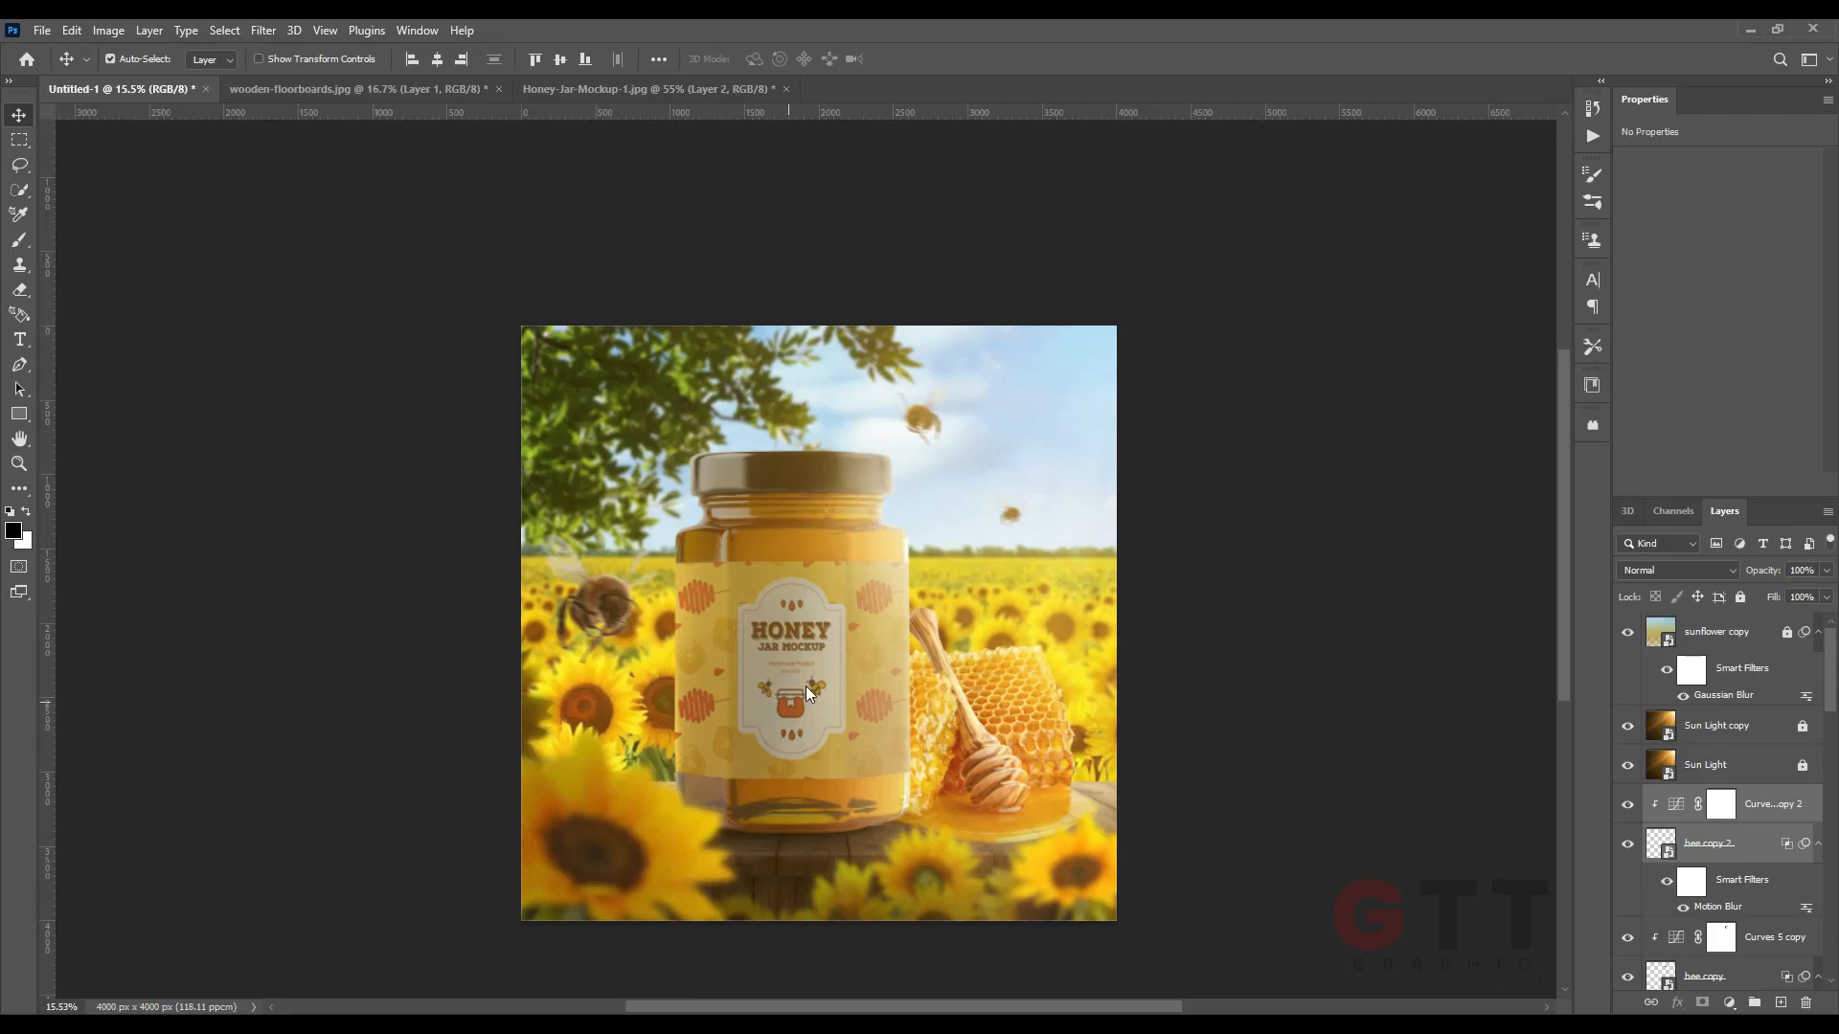
left_click_drag(807, 685, 954, 557)
key("Return")
scroll(950, 601, "up", 15)
key("ctrl+z")
left_click_drag(887, 631, 953, 561)
Apply a Motion Blur filter to the bee1 layer.
left_click(264, 31)
mouse_move(426, 284)
left_click(542, 383)
left_click(306, 555)
left_click(508, 245)
Scale down bee1, rotate it to 30.87° and place it beside the honeycomb near the image edge.
scroll(981, 543, "down", 2)
key("ctrl+t")
left_click_drag(1017, 525, 1051, 513)
left_click_drag(1115, 522, 1090, 448)
left_click_drag(959, 577, 1138, 727)
key("Return")
scroll(927, 503, "down", 8)
key("ctrl+t")
key("Return")
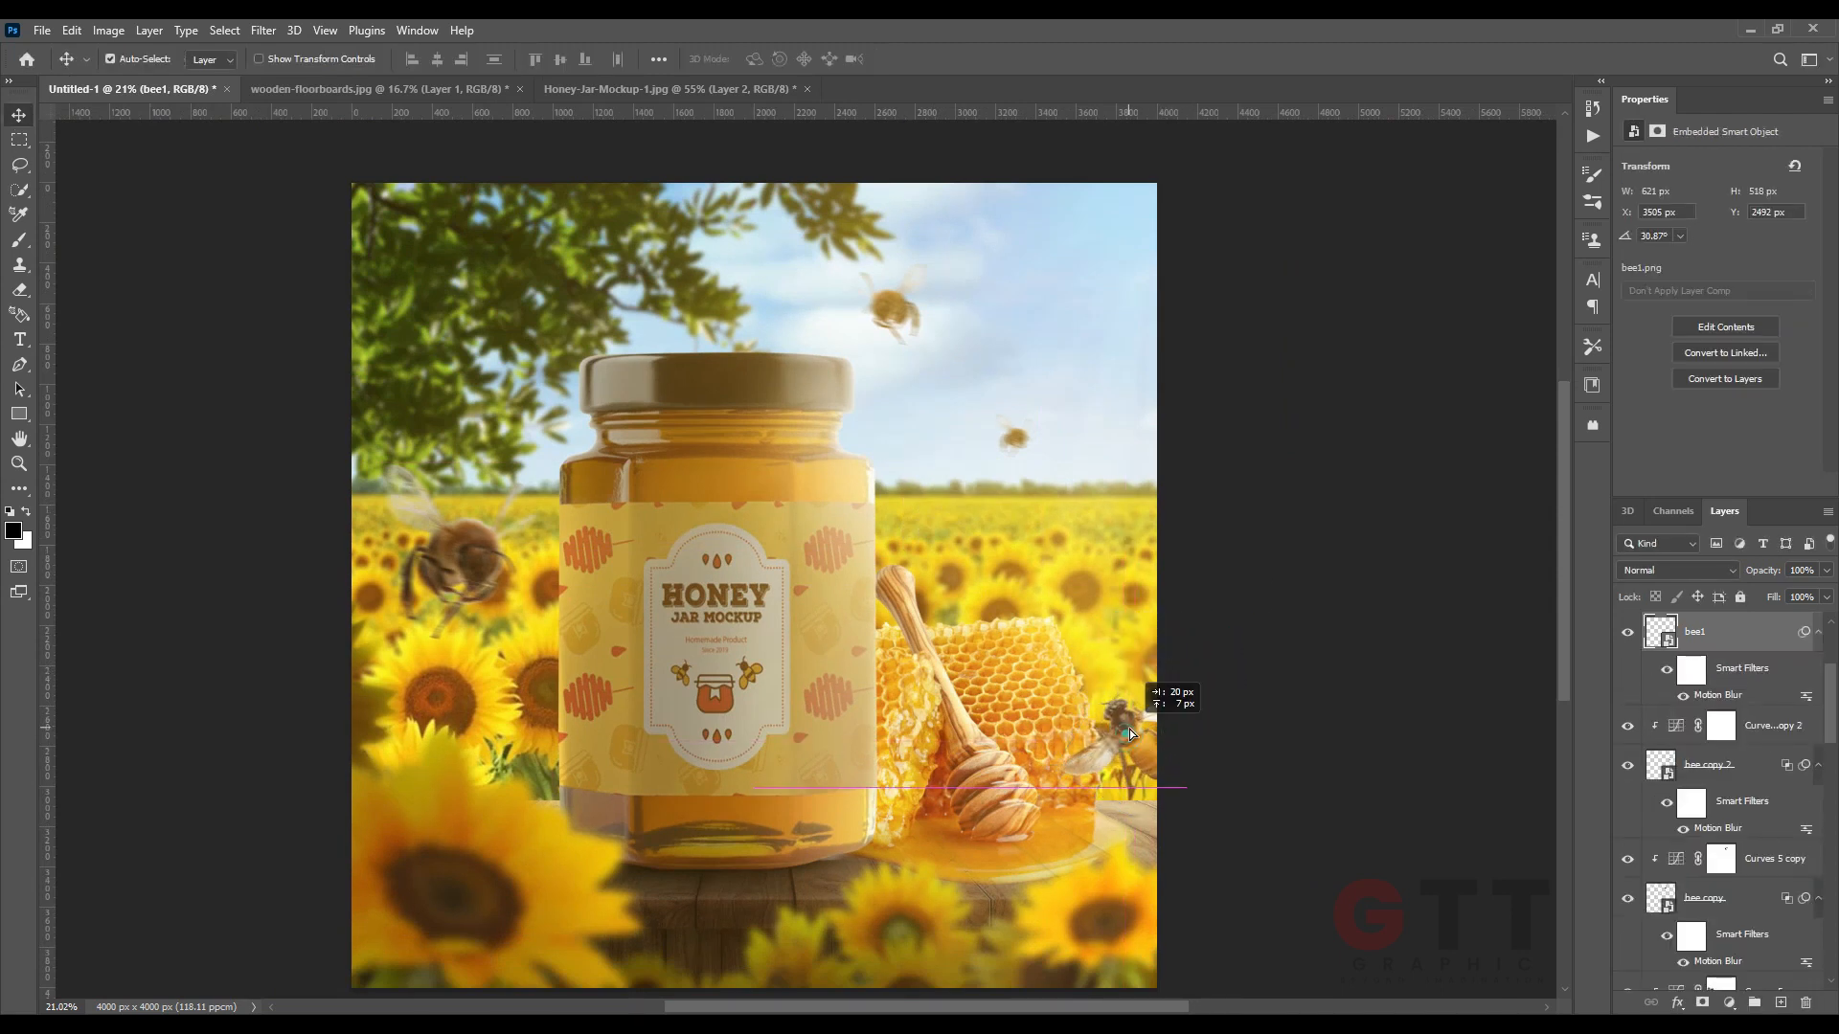
Adjust the Motion Blur distance on the bee1 layer.
key("ctrl+alt+f")
left_click_drag(313, 558, 310, 558)
left_click(515, 239)
scroll(702, 531, "down", 1)
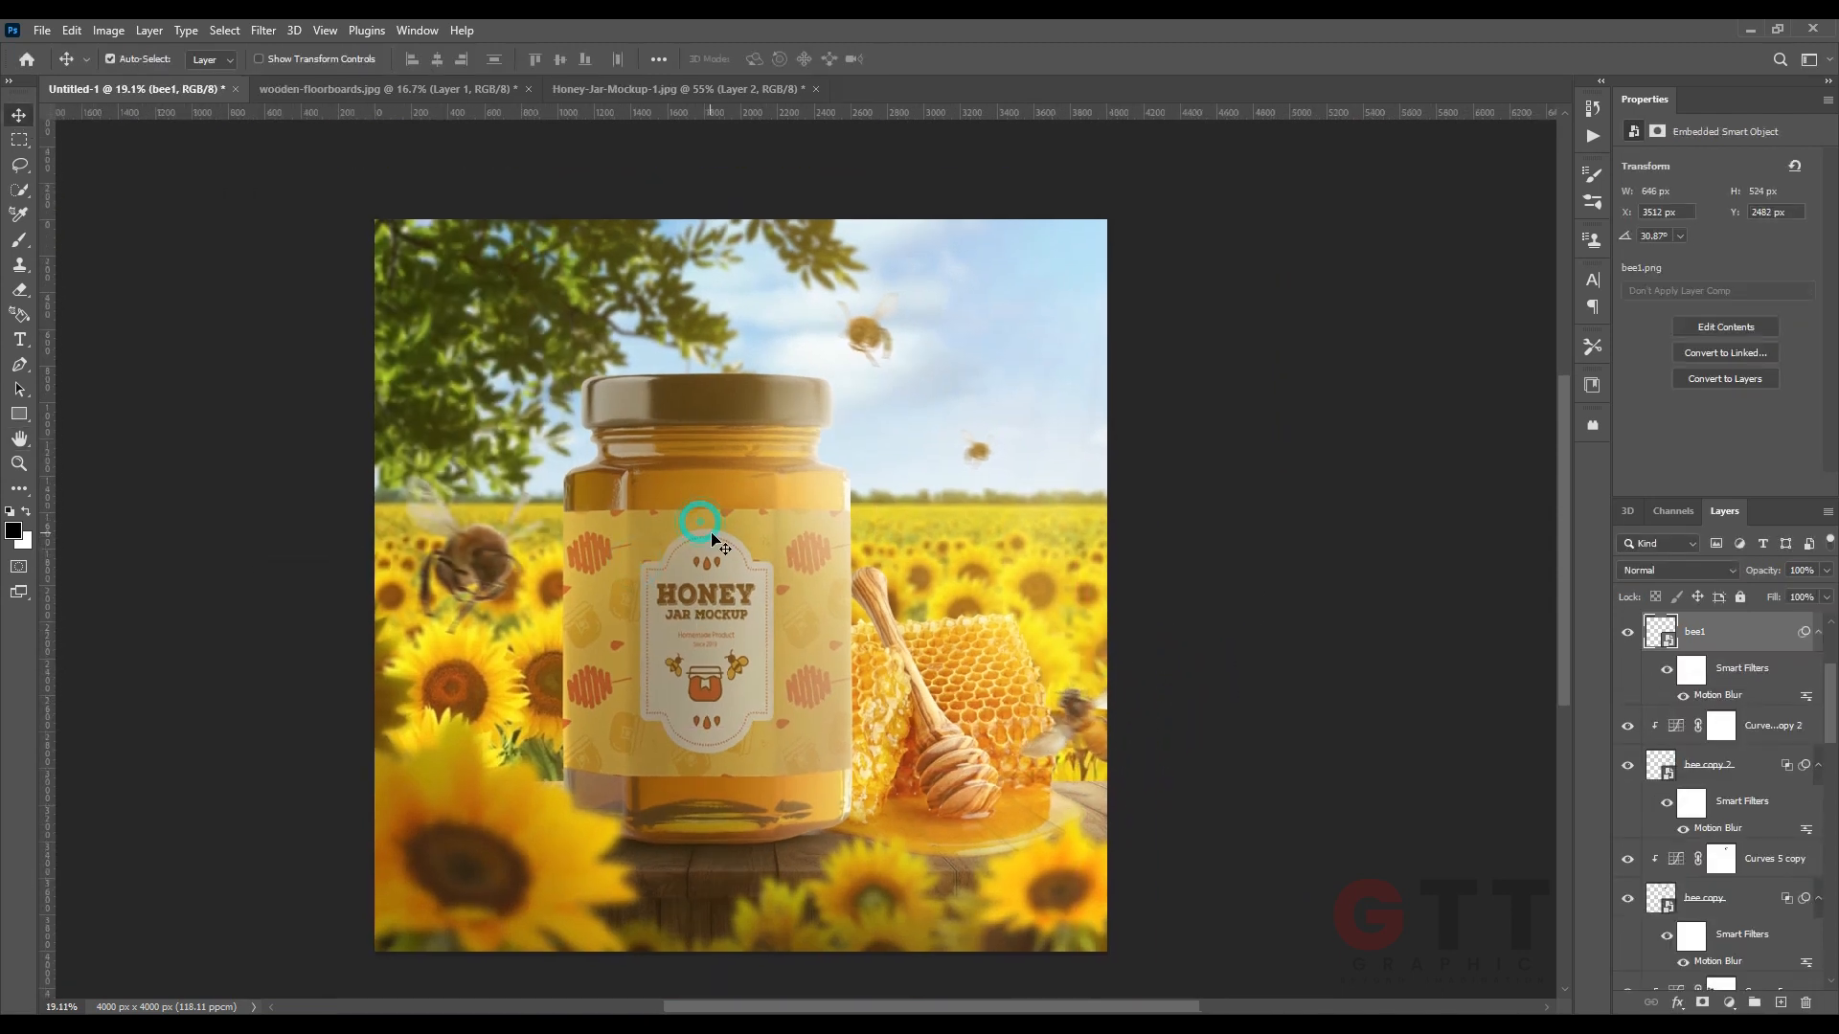
Add a Levels adjustment clipped to the jar layer with midtones at 0.96 and the white input at 224.
left_click(703, 533)
scroll(1758, 861, "down", 2)
left_click(1757, 861)
left_click(1729, 1003)
left_click(1716, 741)
left_click_drag(1734, 303, 1796, 301)
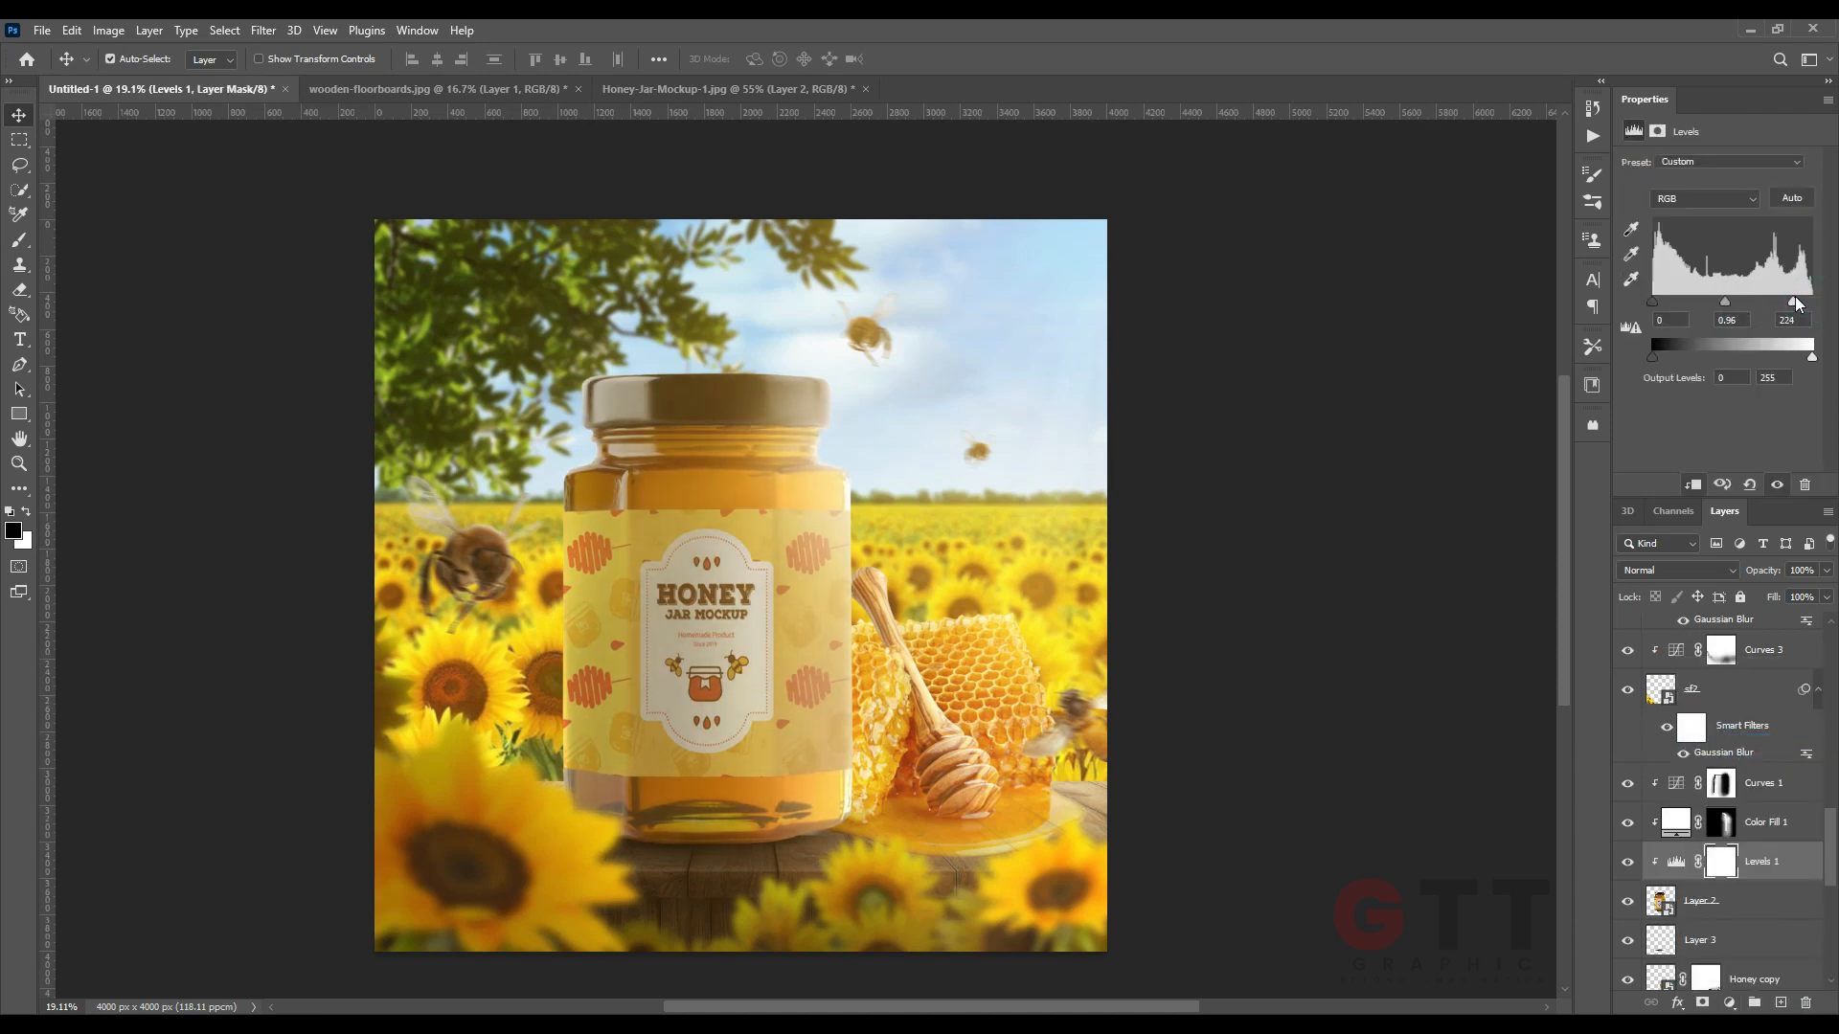
Move bee1 slightly lower and closer to the image edge beside the honeycomb.
left_click_drag(1066, 724, 1073, 818)
left_click_drag(1080, 745, 1078, 745)
scroll(1052, 764, "down", 2)
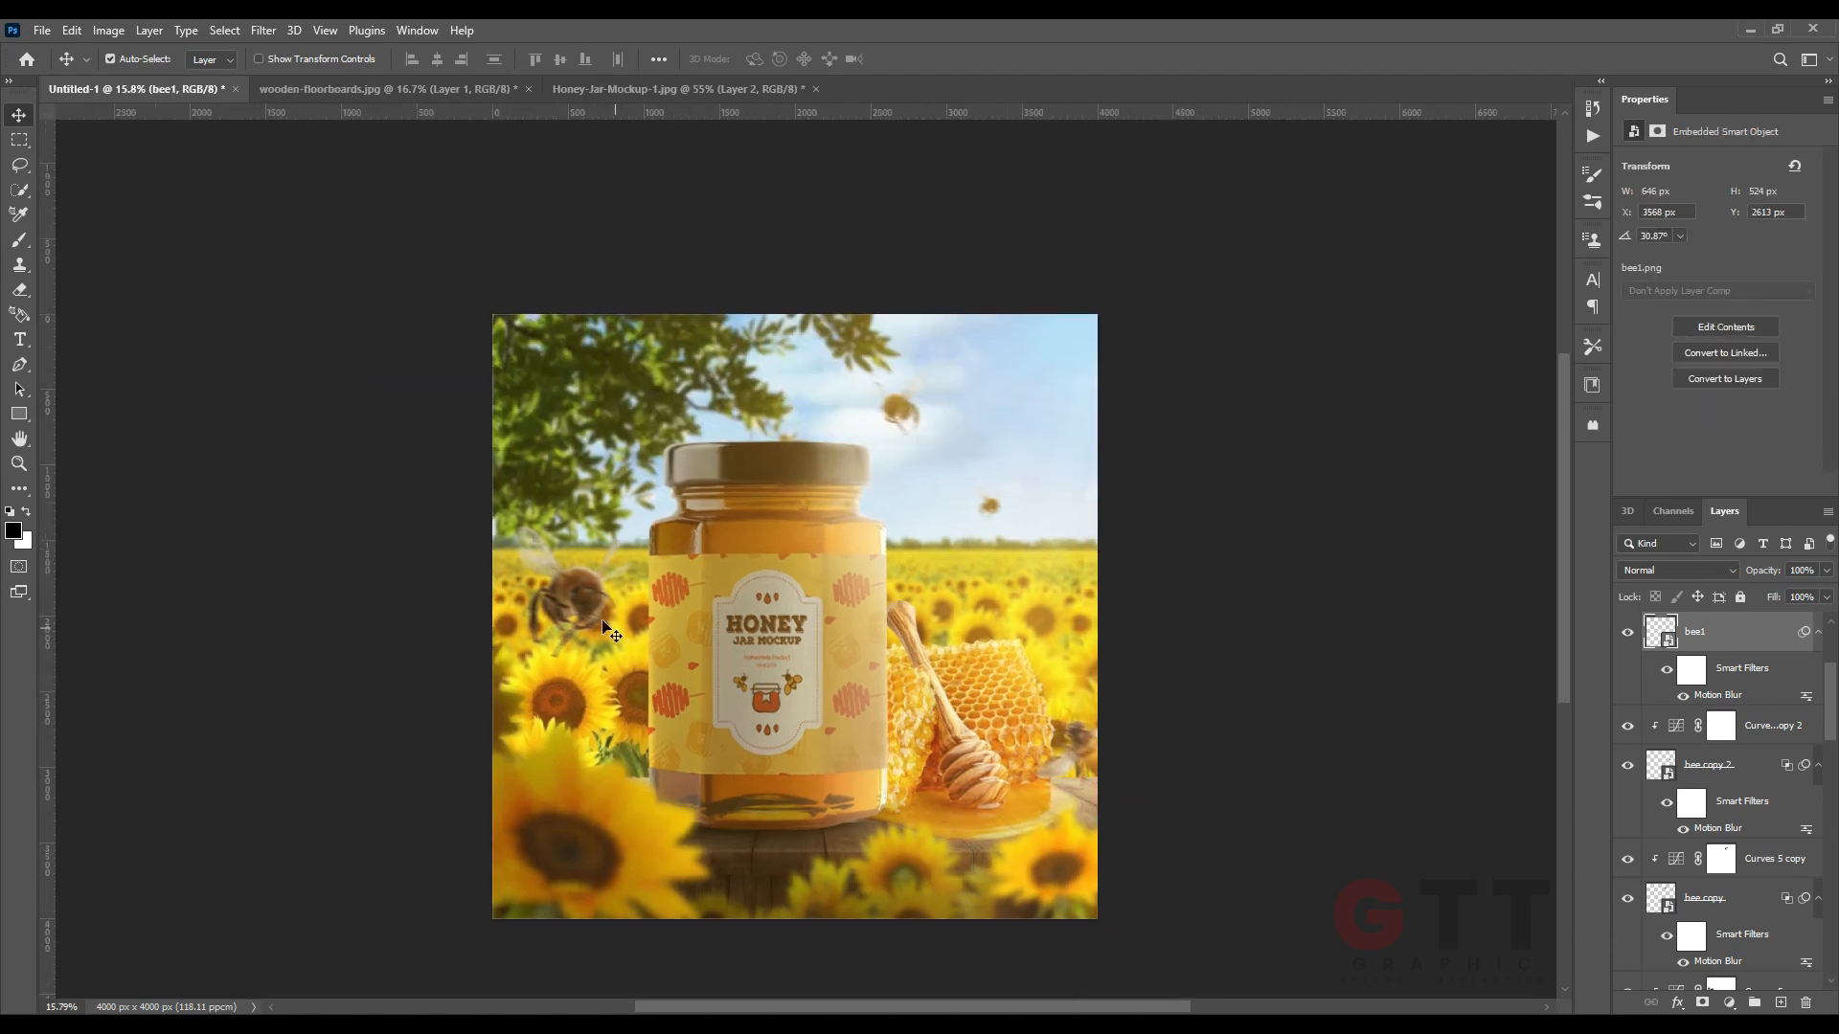
Place the bee2.png image directly above the first bee's Curves 5 adjustment.
left_click(582, 596)
scroll(1743, 821, "down", 3)
left_click(1743, 821, "ctrl")
left_click(615, 1023)
left_click_drag(636, 161, 773, 697)
key("Return")
scroll(943, 802, "up", 1)
scroll(947, 806, "up", 4)
Scale down bee2, rotate it to 6.67° and stand it on the wooden tabletop in front of the jar.
left_click_drag(740, 618, 774, 613)
key("ctrl+t")
left_click_drag(1015, 611, 788, 613)
left_click_drag(726, 639, 739, 861)
scroll(738, 861, "up", 15)
left_click_drag(785, 751, 731, 750)
left_click_drag(1016, 693, 1018, 738)
left_click_drag(884, 716, 929, 722)
key("Return")
scroll(863, 785, "down", 3)
mouse_move(793, 720)
left_mouse_down()
mouse_move(778, 718)
mouse_move(803, 739)
left_mouse_up()
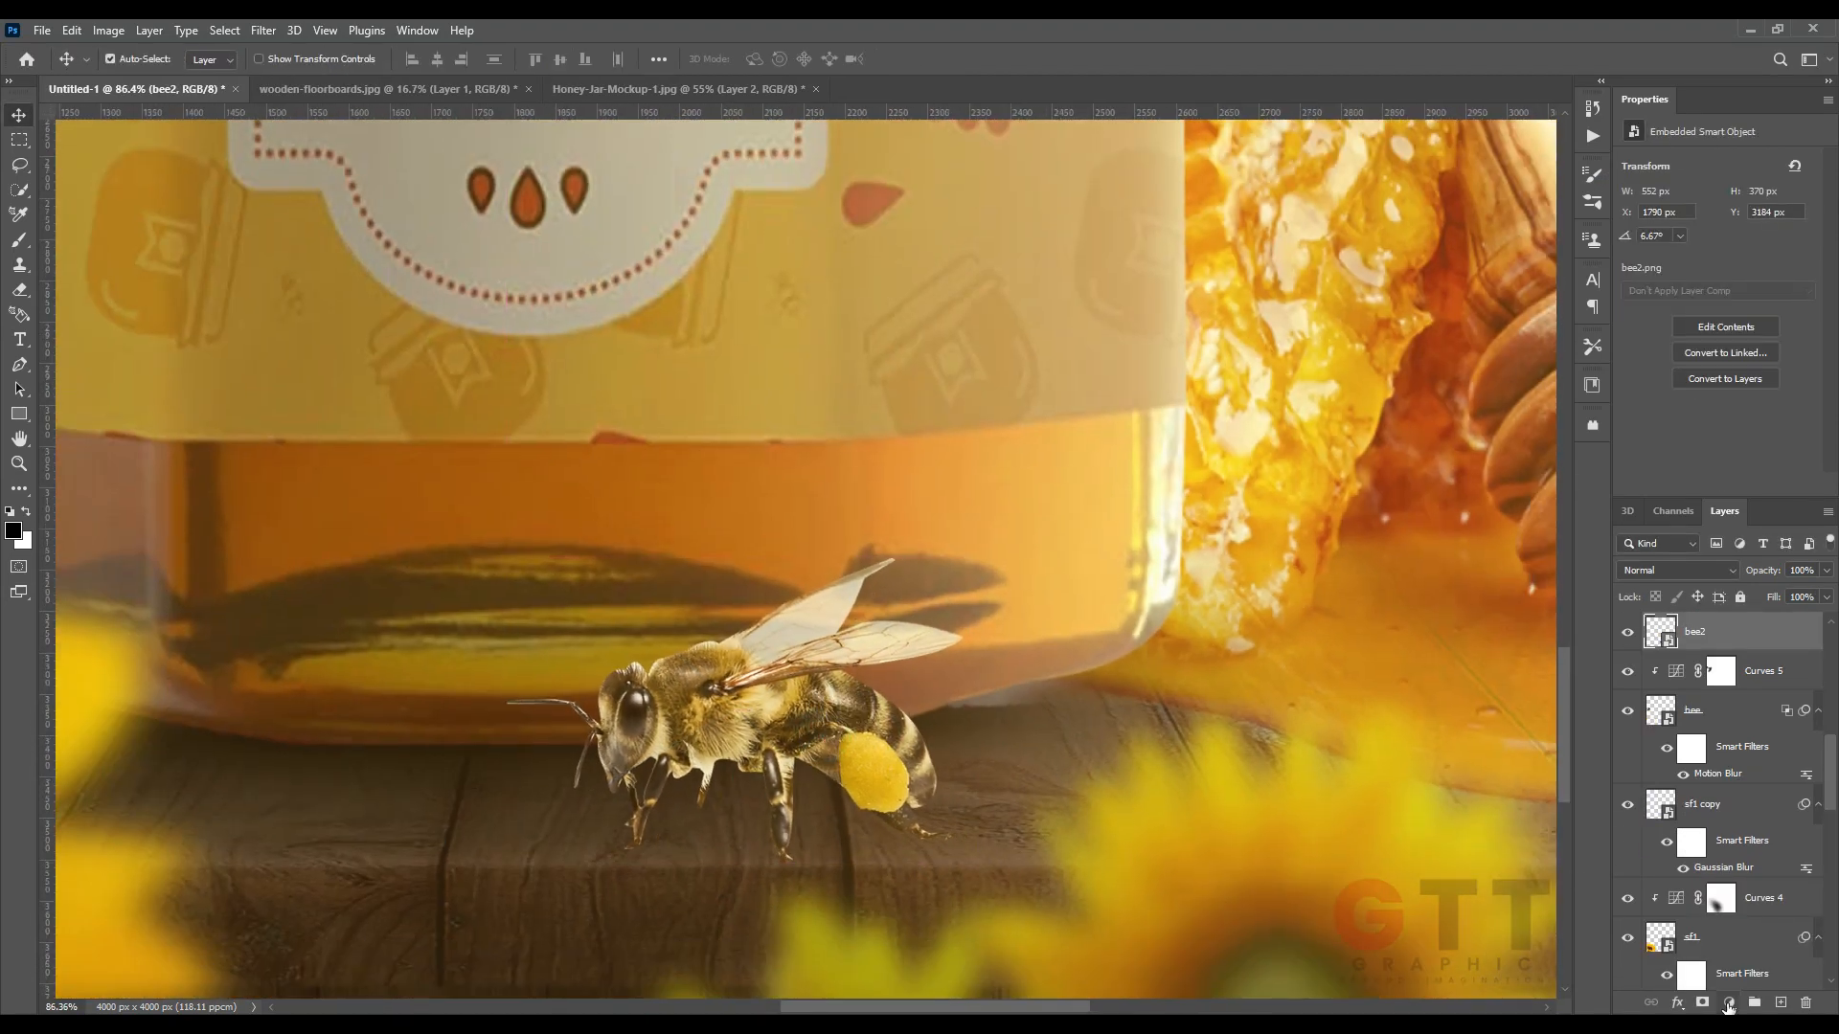
Add a new layer beneath bee2 and paint small contact shadows under its feet with a flattened brush.
left_click(1780, 1002, "ctrl")
left_click(19, 241)
scroll(747, 670, "up", 1)
left_click(138, 60)
left_click(690, 23)
scroll(691, 900, "up", 7)
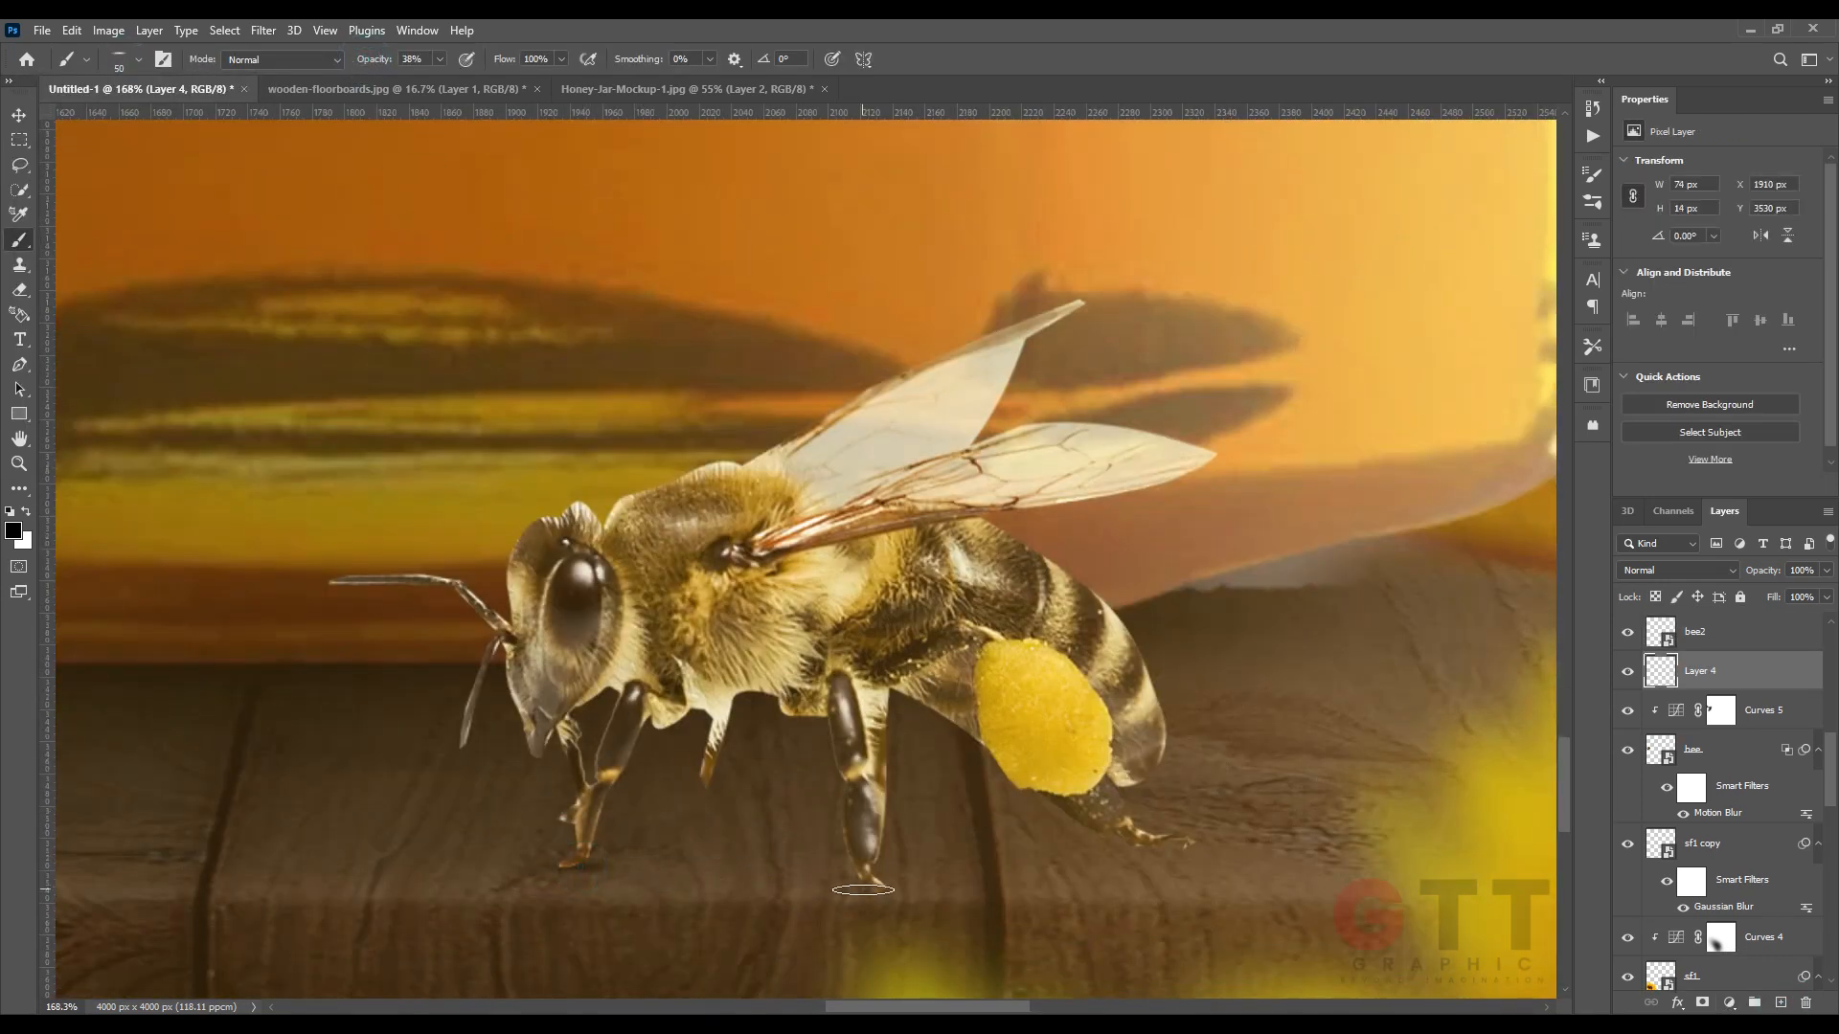
Paint a broader shadow on the tabletop beneath bee2 using a larger flattened brush at 48% opacity.
left_click_drag(370, 59, 380, 59)
key("bracketright")
key("bracketright")
key("bracketright")
key("bracketright")
key("bracketright")
key("bracketright")
key("bracketright")
key("bracketright")
left_click(819, 826)
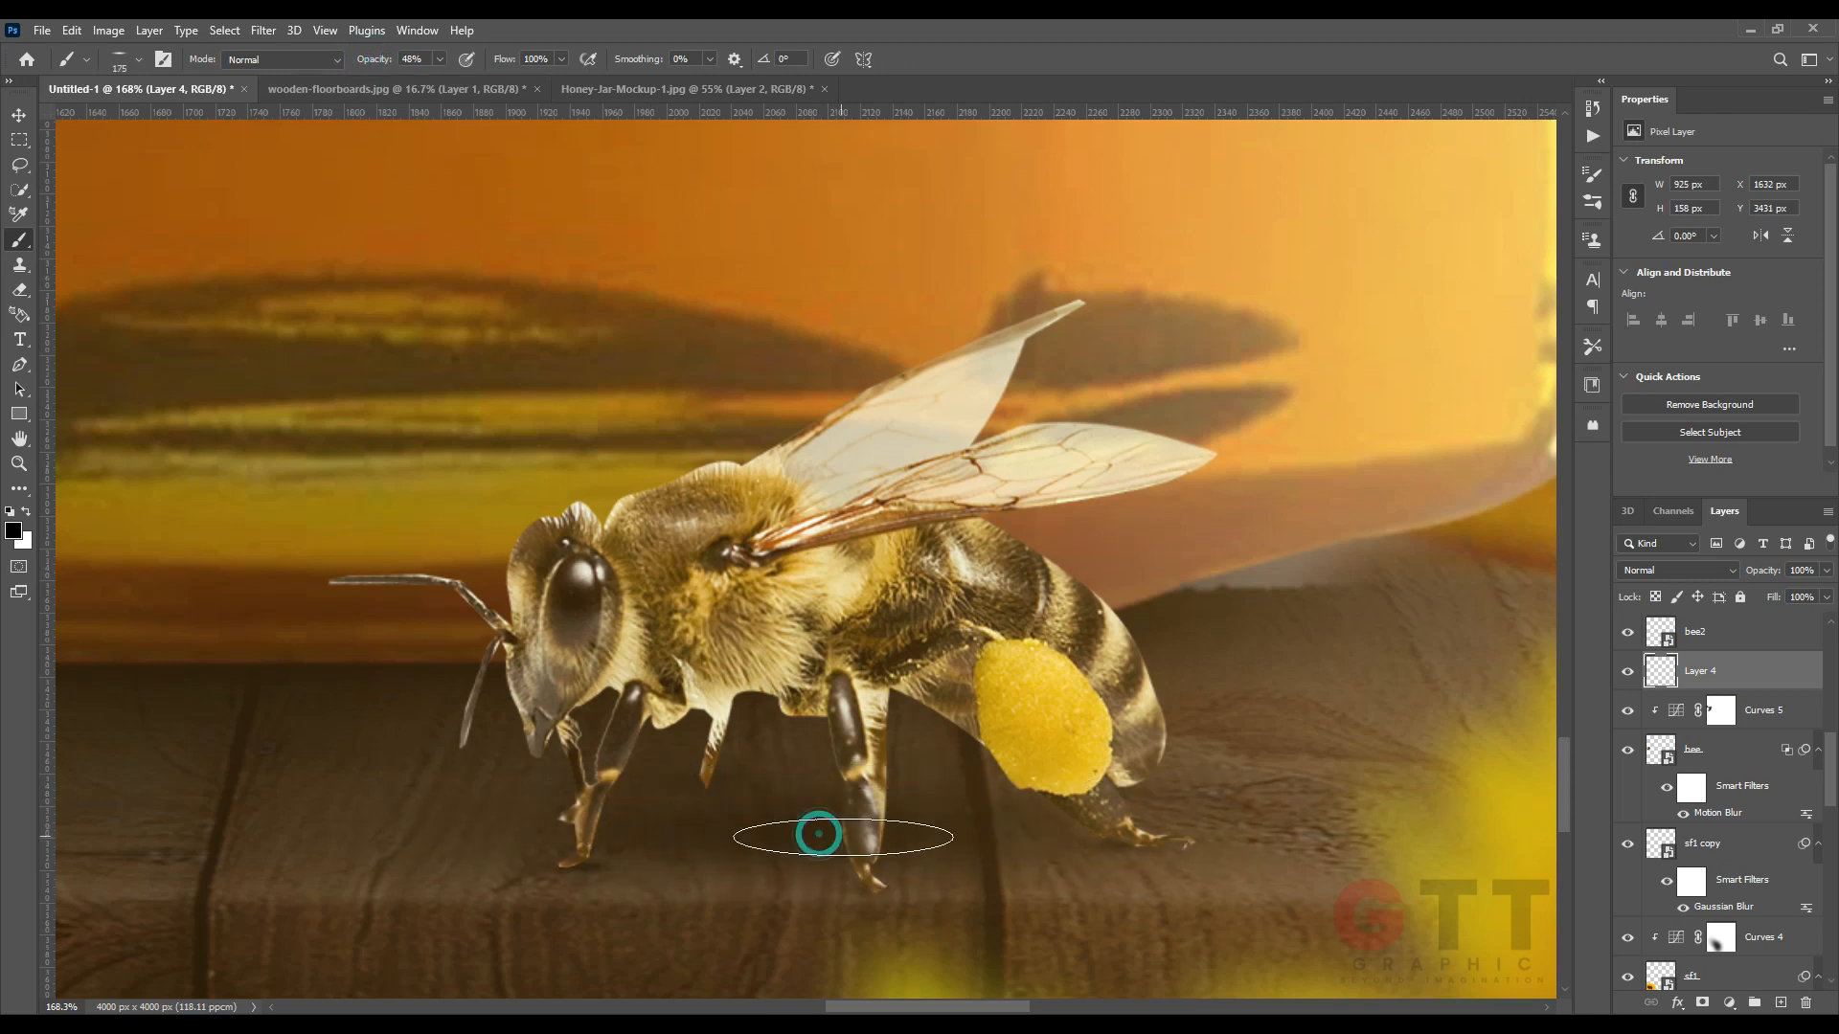
scroll(819, 834, "down", 4)
key("bracketleft")
Add a Curves adjustment clipped to bee2 and lower its white point to output 120.
left_click(1728, 1002)
left_click(1709, 743)
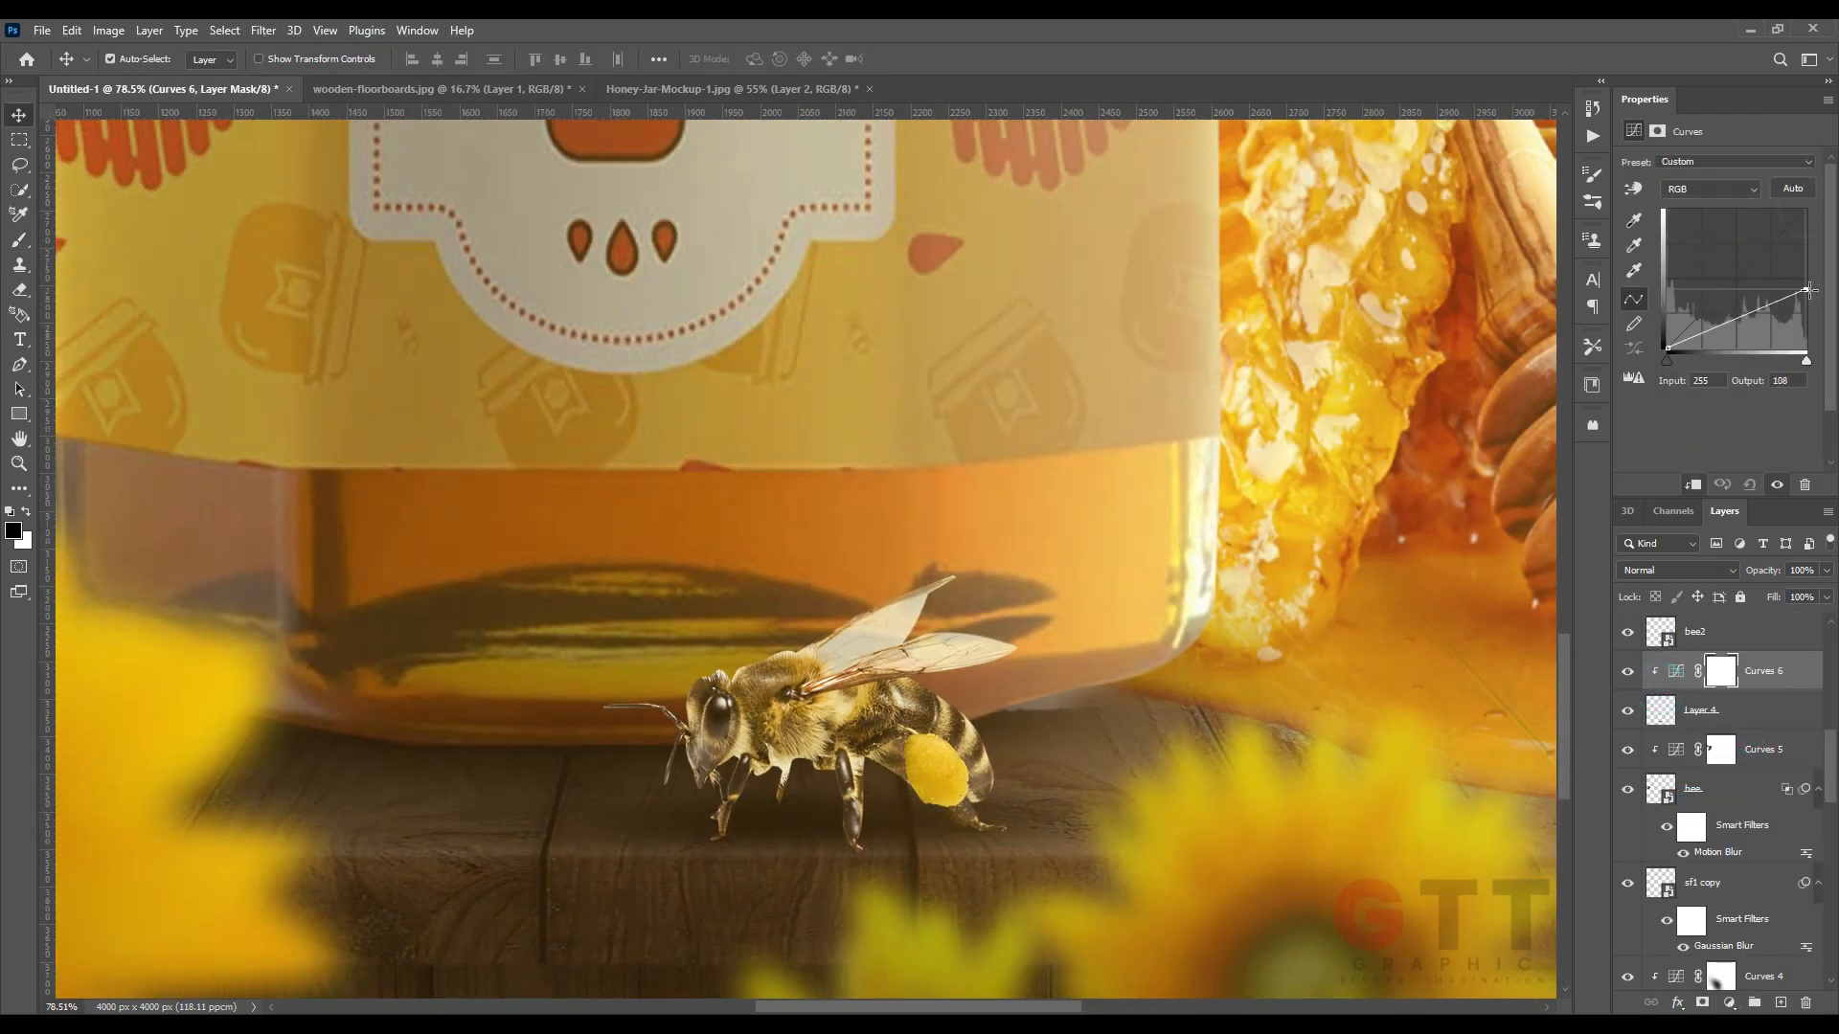
left_click(1625, 709)
left_click(1625, 708)
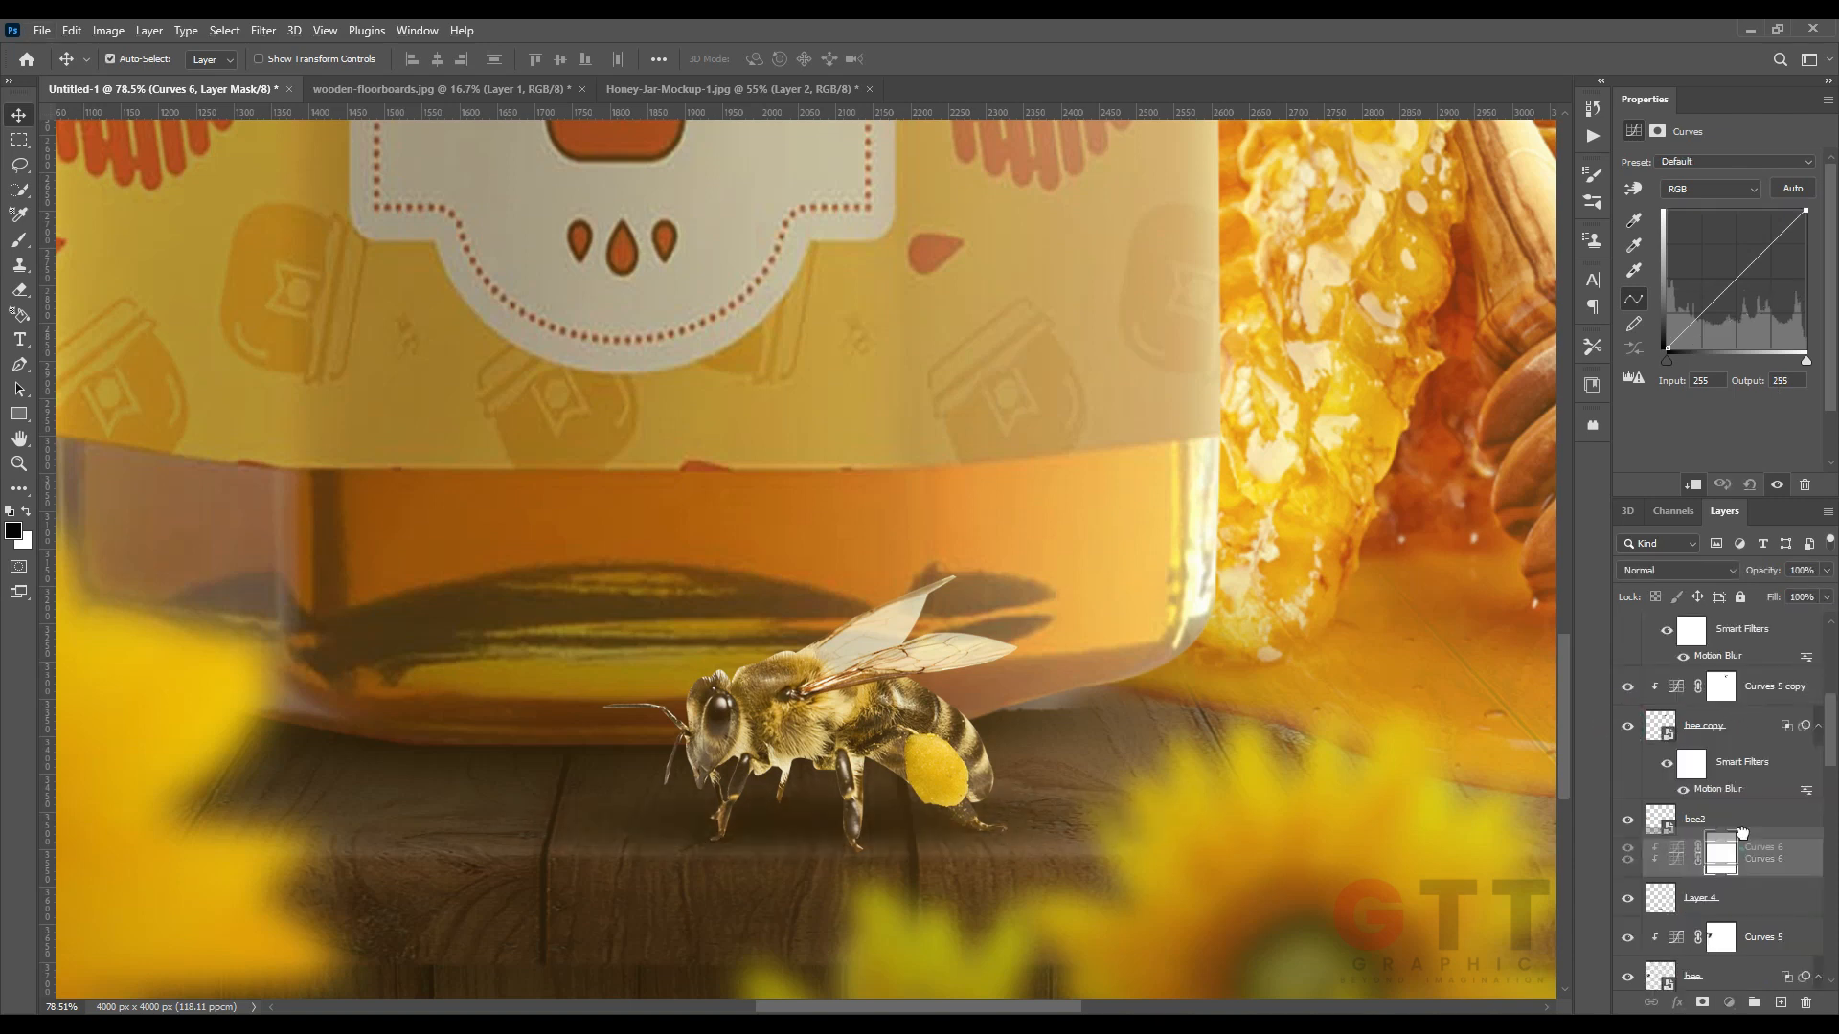
left_click_drag(1741, 833, 1741, 810)
left_click_drag(1806, 210, 1818, 294)
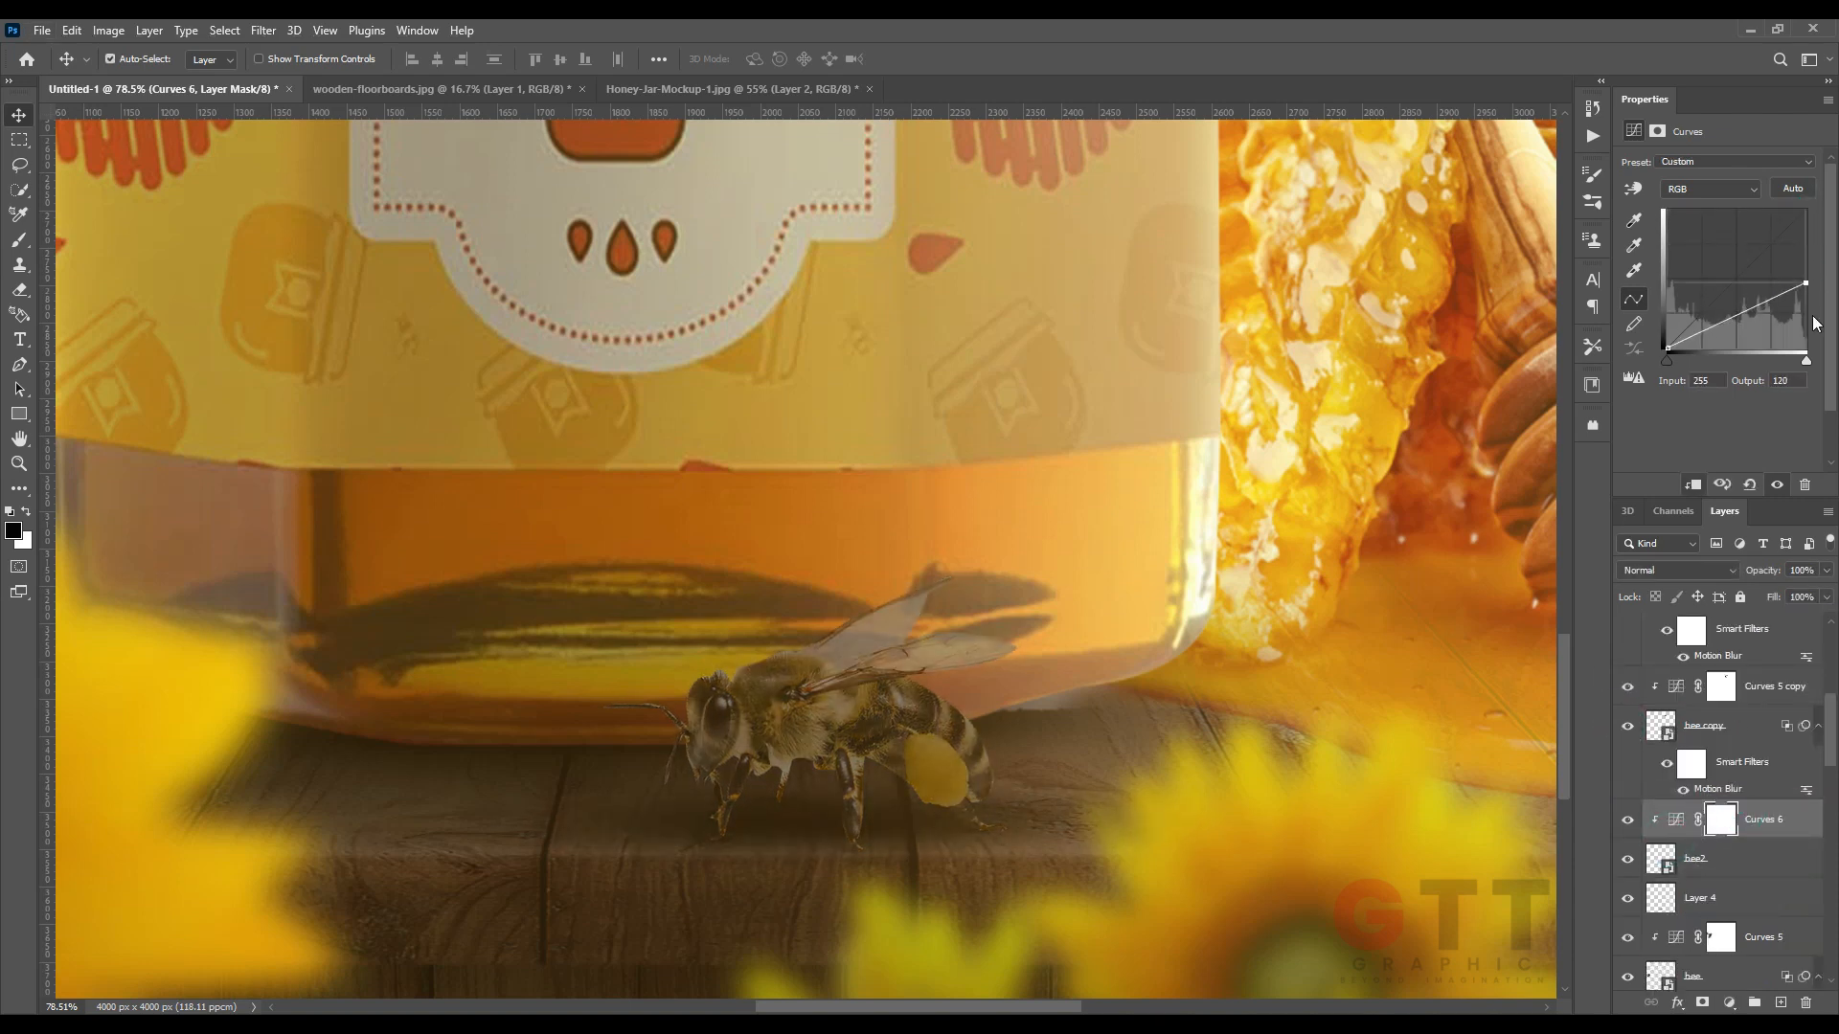
Paint on the Curves 6 mask with a round black brush to restore the brightness of bee2's wings and back.
scroll(1052, 772, "up", 3)
key("b")
scroll(458, 288, "up", 1)
left_click(138, 60)
left_click(76, 235)
key("Return")
key("[")
key("[")
key("[")
key("[")
key("[")
key("[")
key("[")
key("[")
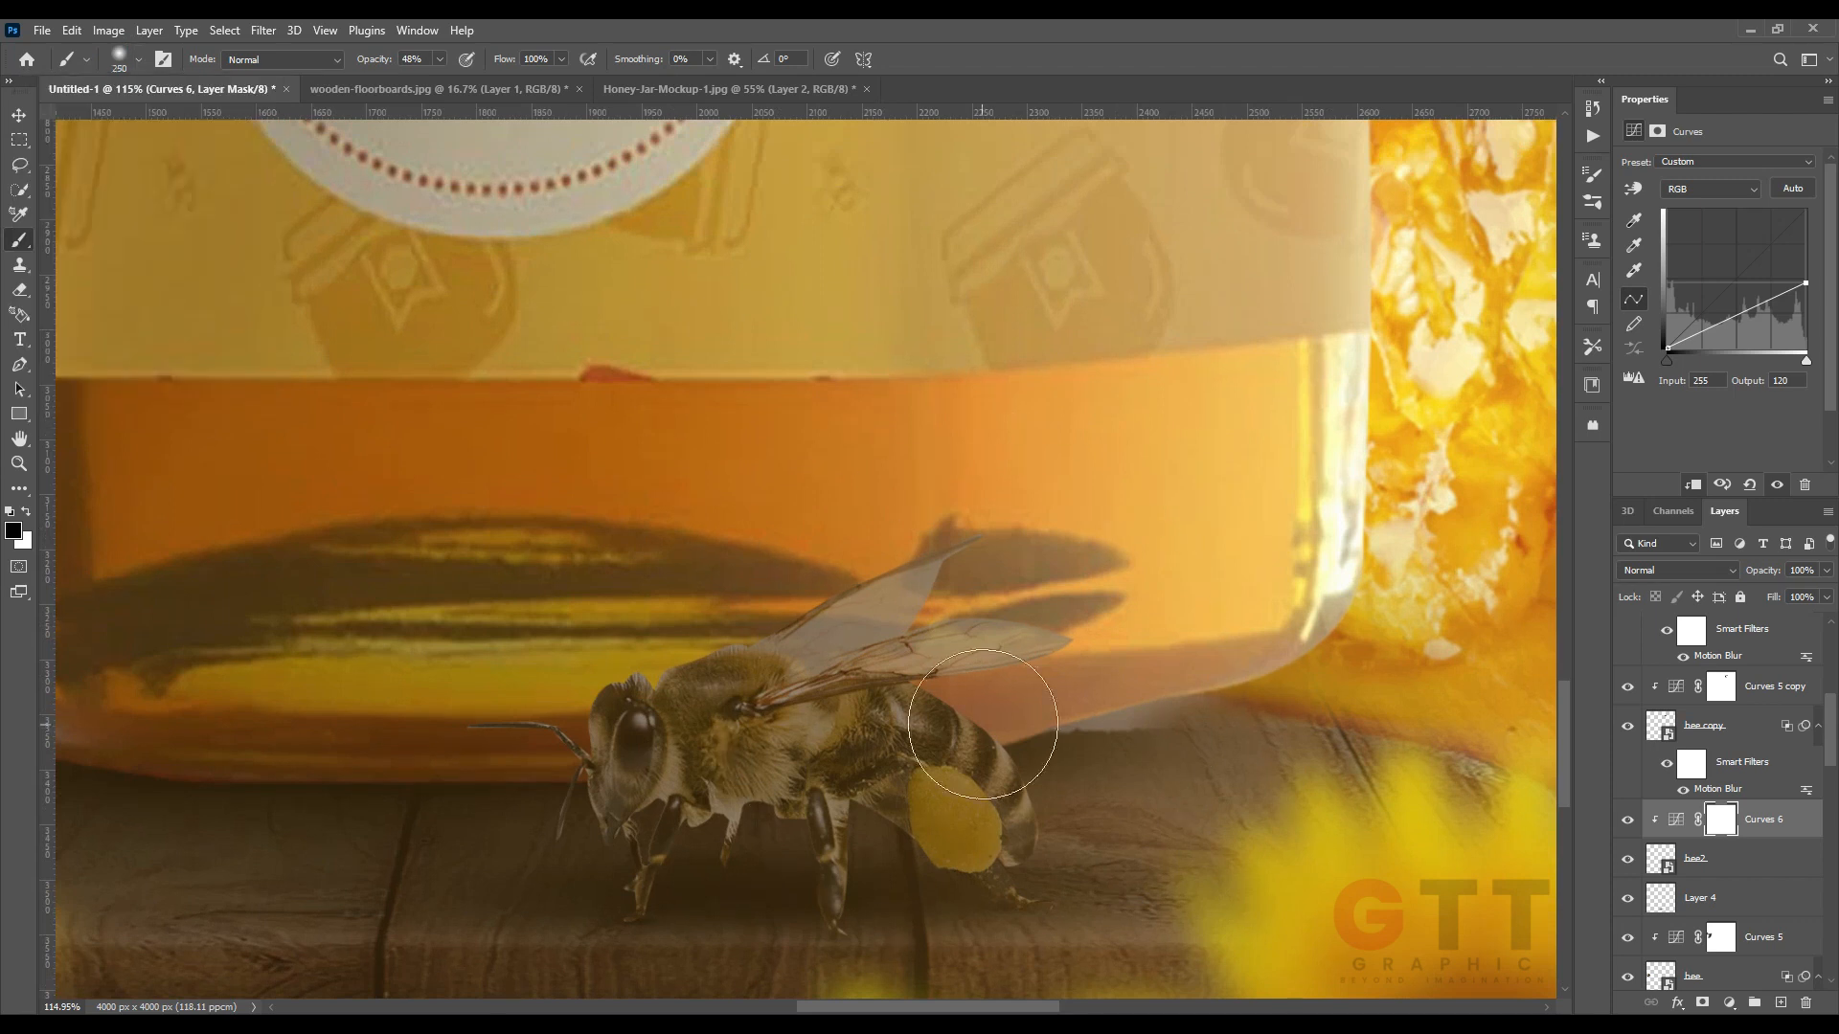
key("bracketright")
key("bracketright")
key("bracketright")
mouse_move(809, 627)
left_mouse_down()
mouse_move(958, 618)
mouse_move(680, 683)
mouse_move(1083, 796)
mouse_move(1245, 799)
left_mouse_up()
Lower the Curves 6 white point further to output 70 to darken bee2.
left_click_drag(1806, 299, 1802, 317)
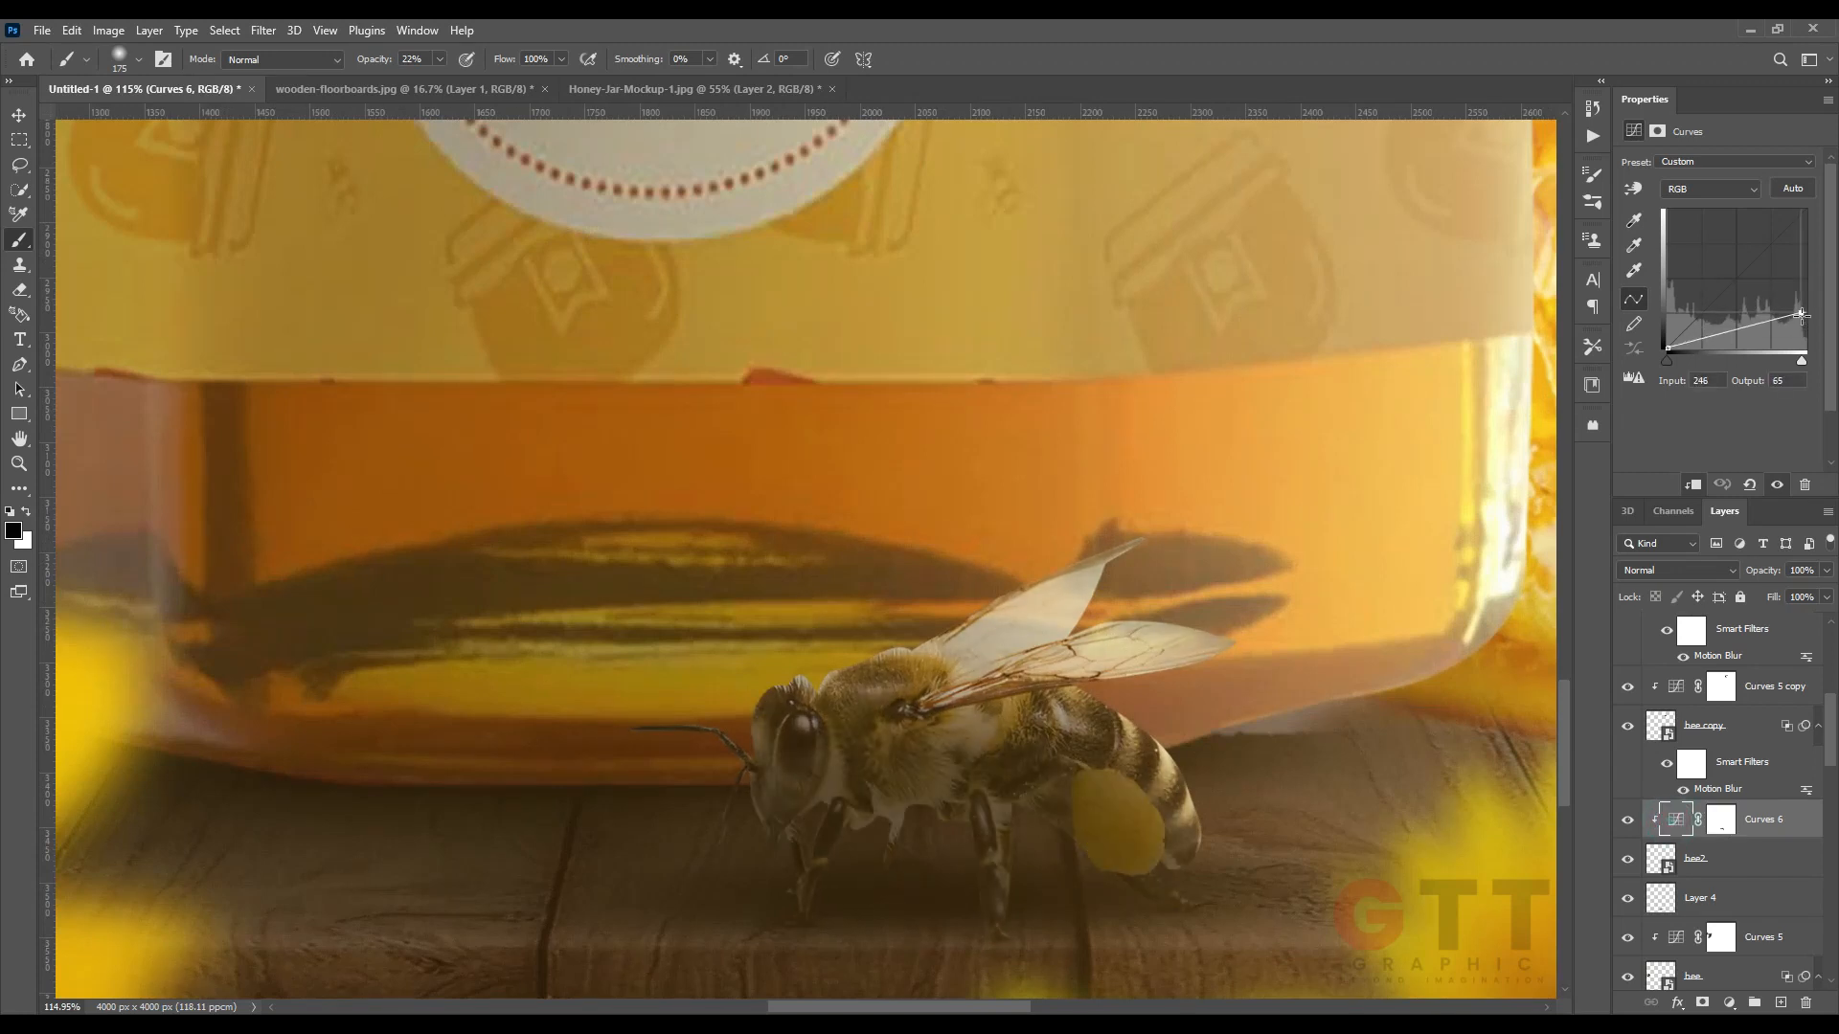
scroll(838, 599, "down", 10)
scroll(754, 680, "up", 5)
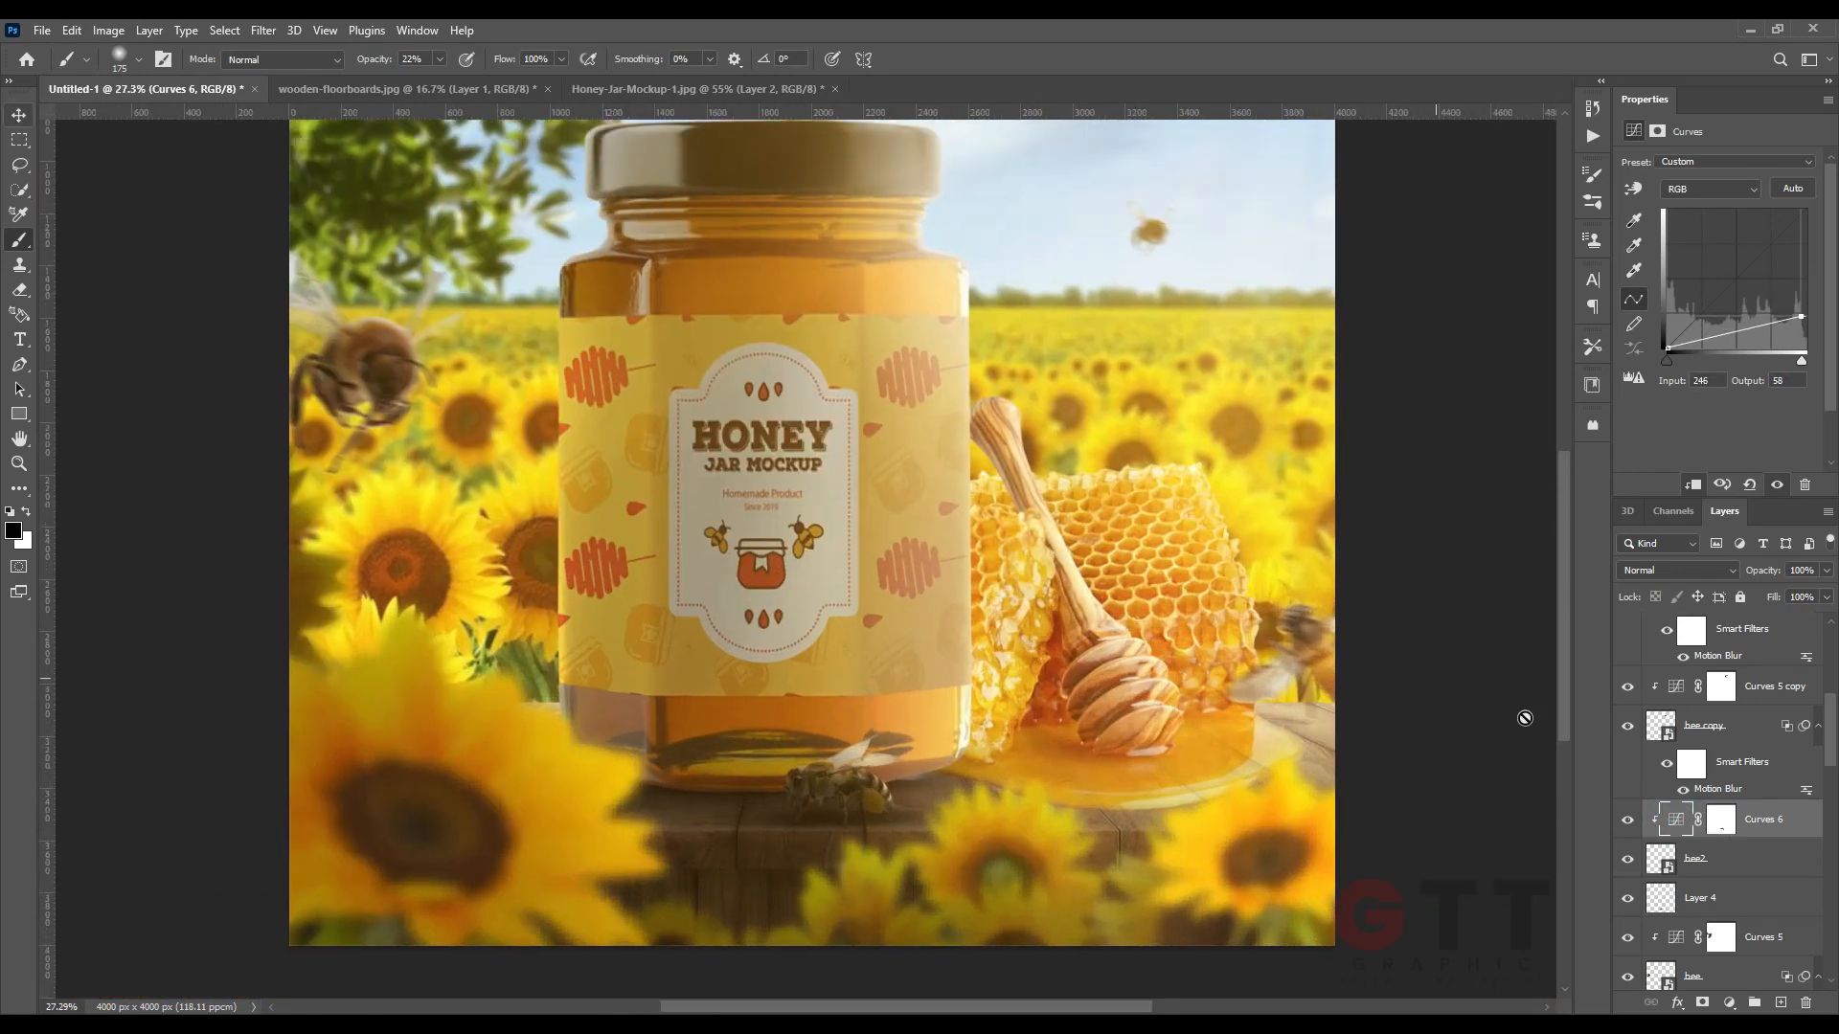
scroll(867, 738, "up", 13)
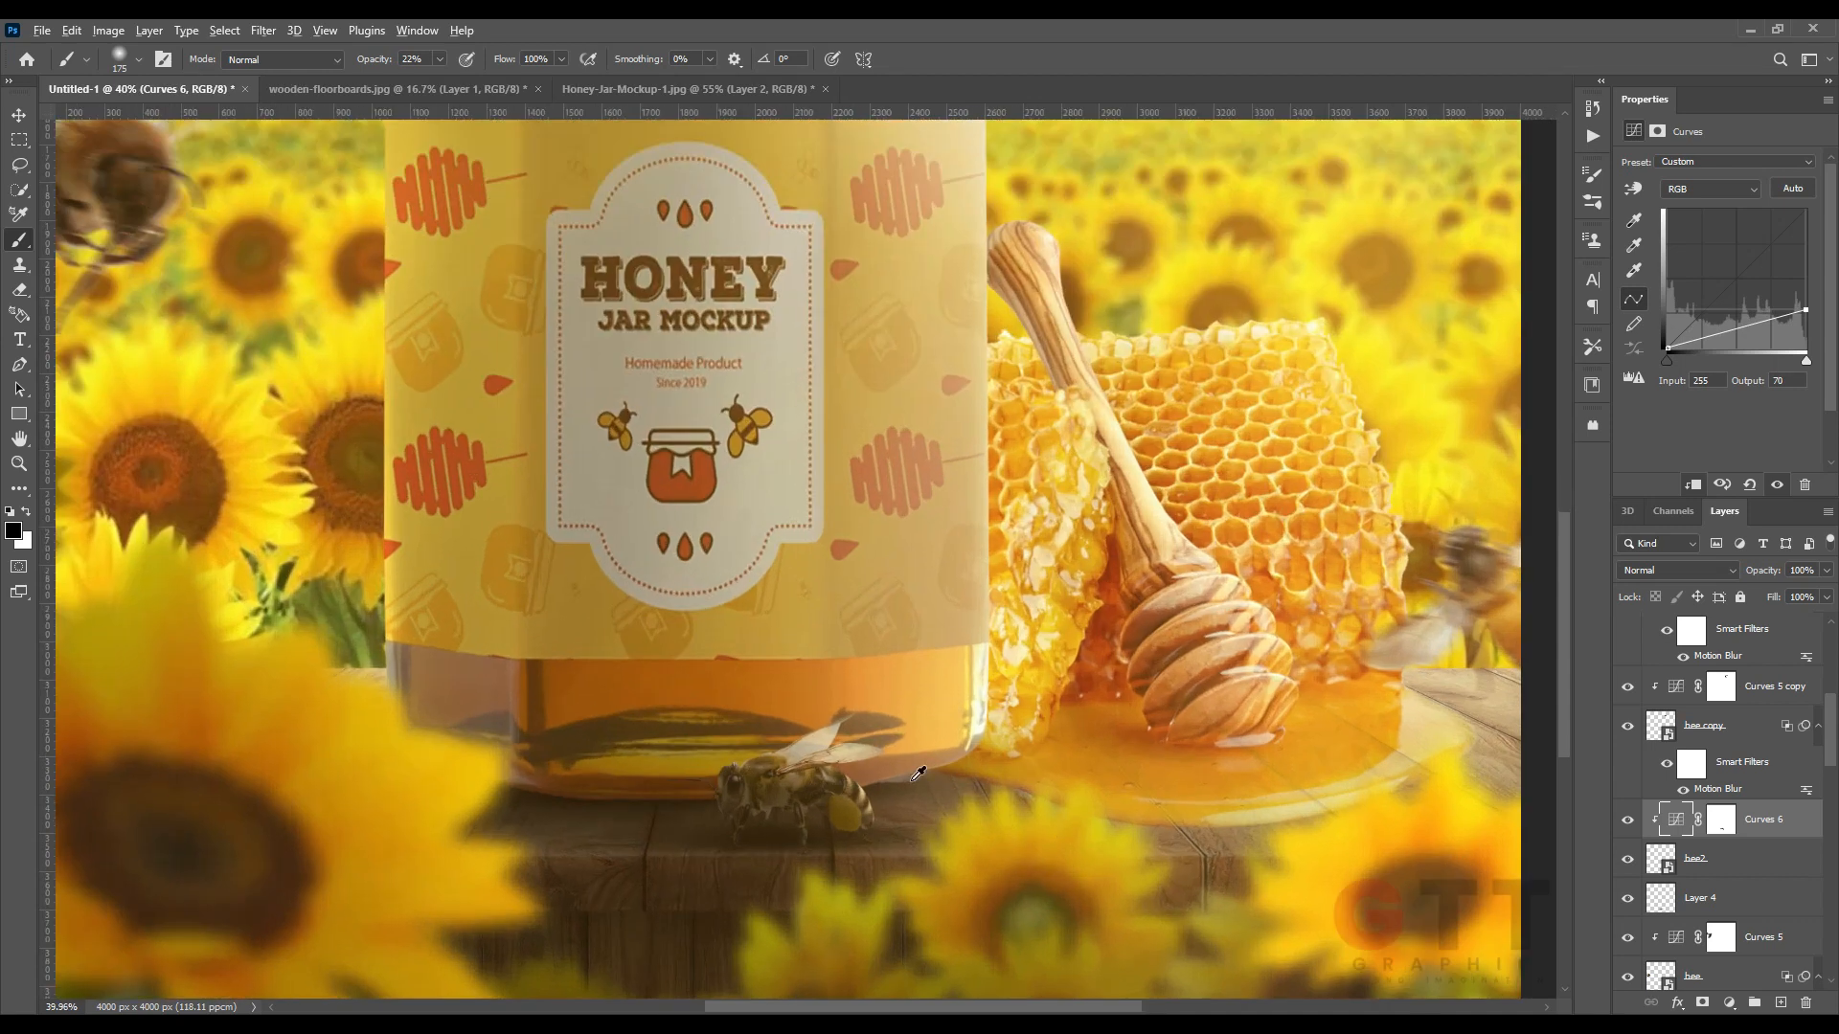
Touch up the Curves 6 mask with black at 22% opacity where bee2's wings join its body.
key("ctrl+backslash")
key("ctrl+z")
key("ctrl+z")
left_click(516, 715)
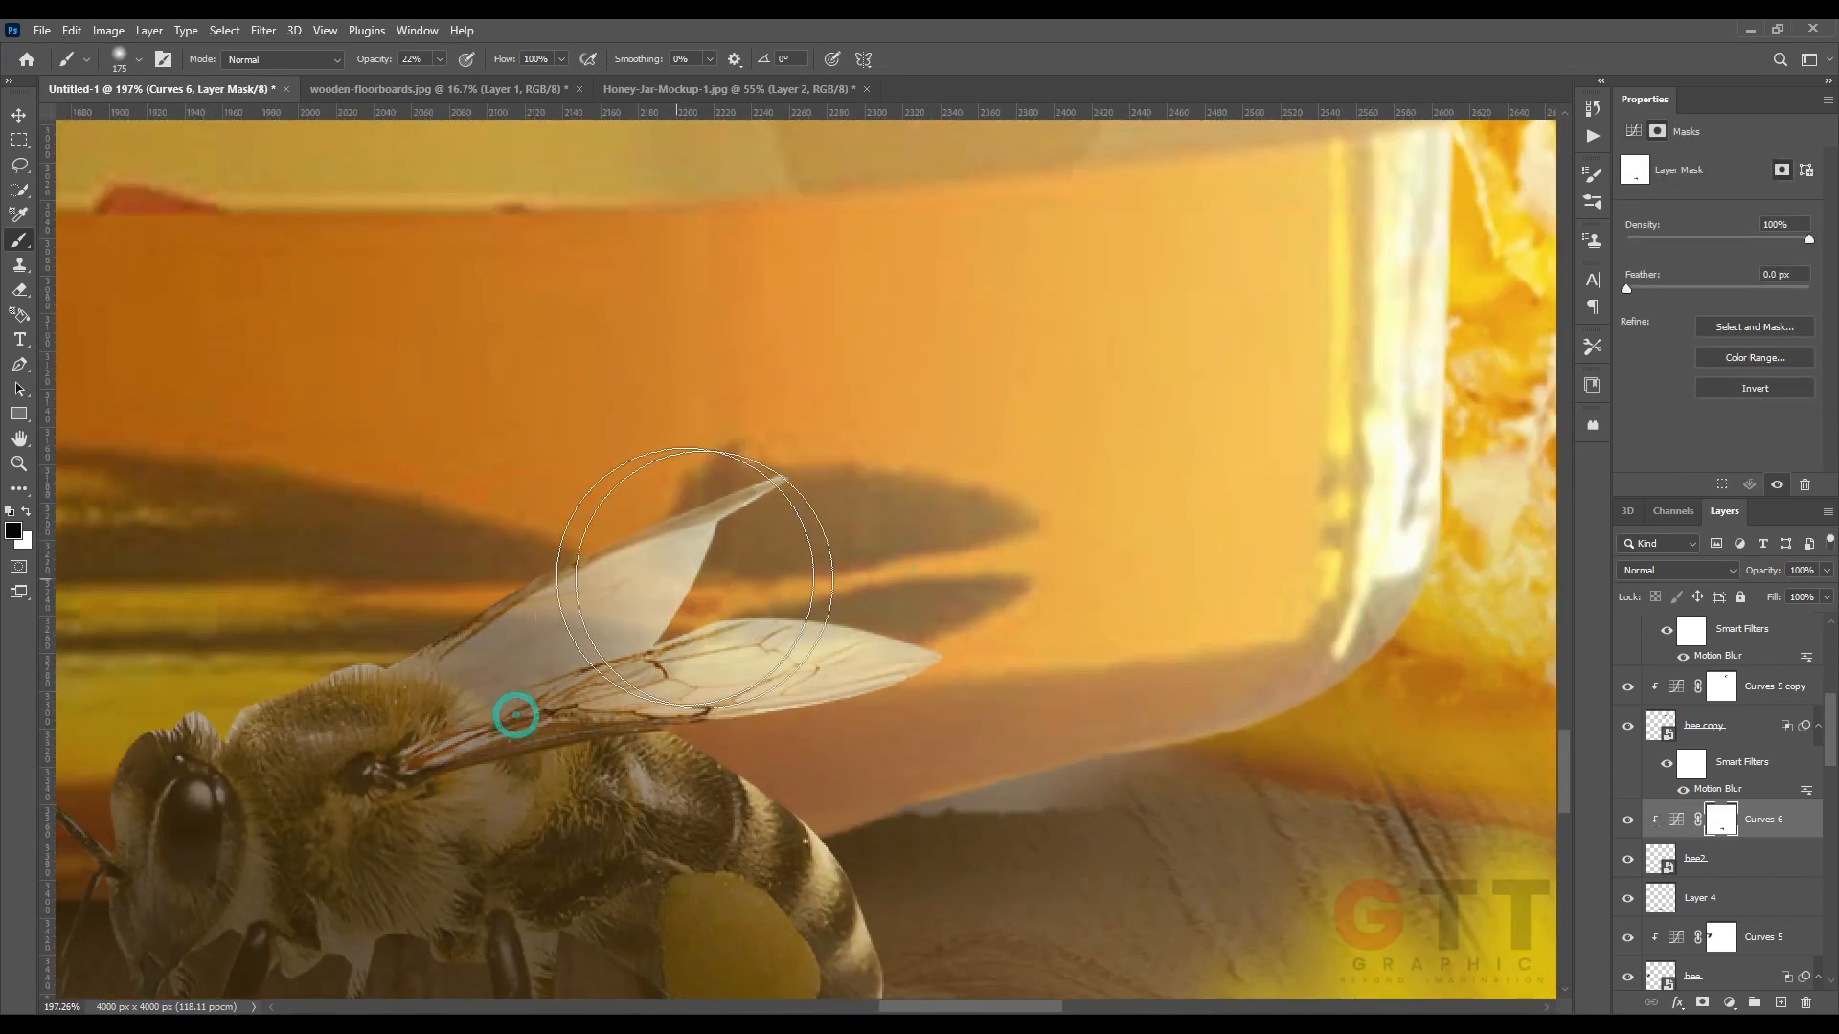
scroll(430, 654, "down", 13)
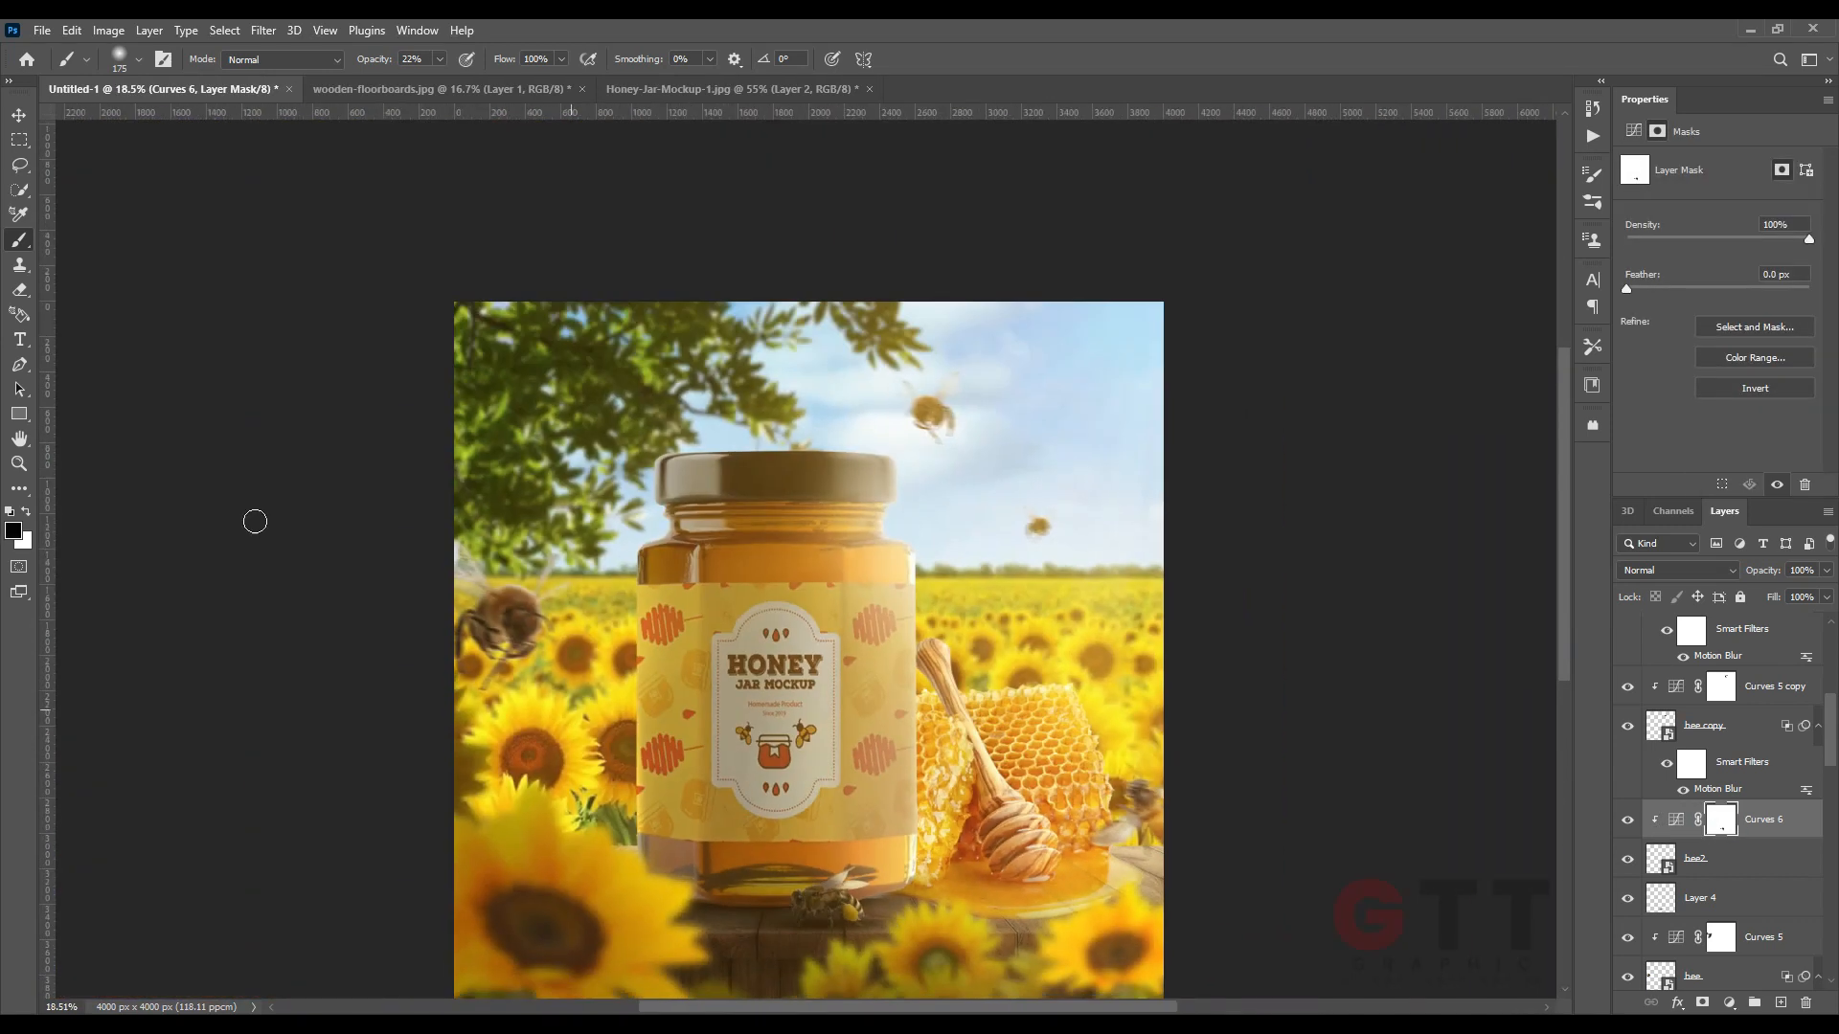
Place bee3.png on top of all layers as a large bee overlapping the honeycomb and the image edge.
key("v")
left_click(203, 572)
key("alt+Tab")
left_click_drag(738, 156, 1092, 588)
left_click_drag(1275, 537, 1132, 540)
left_click_drag(1126, 550, 1167, 608)
key("Return")
scroll(1731, 640, "up", 5)
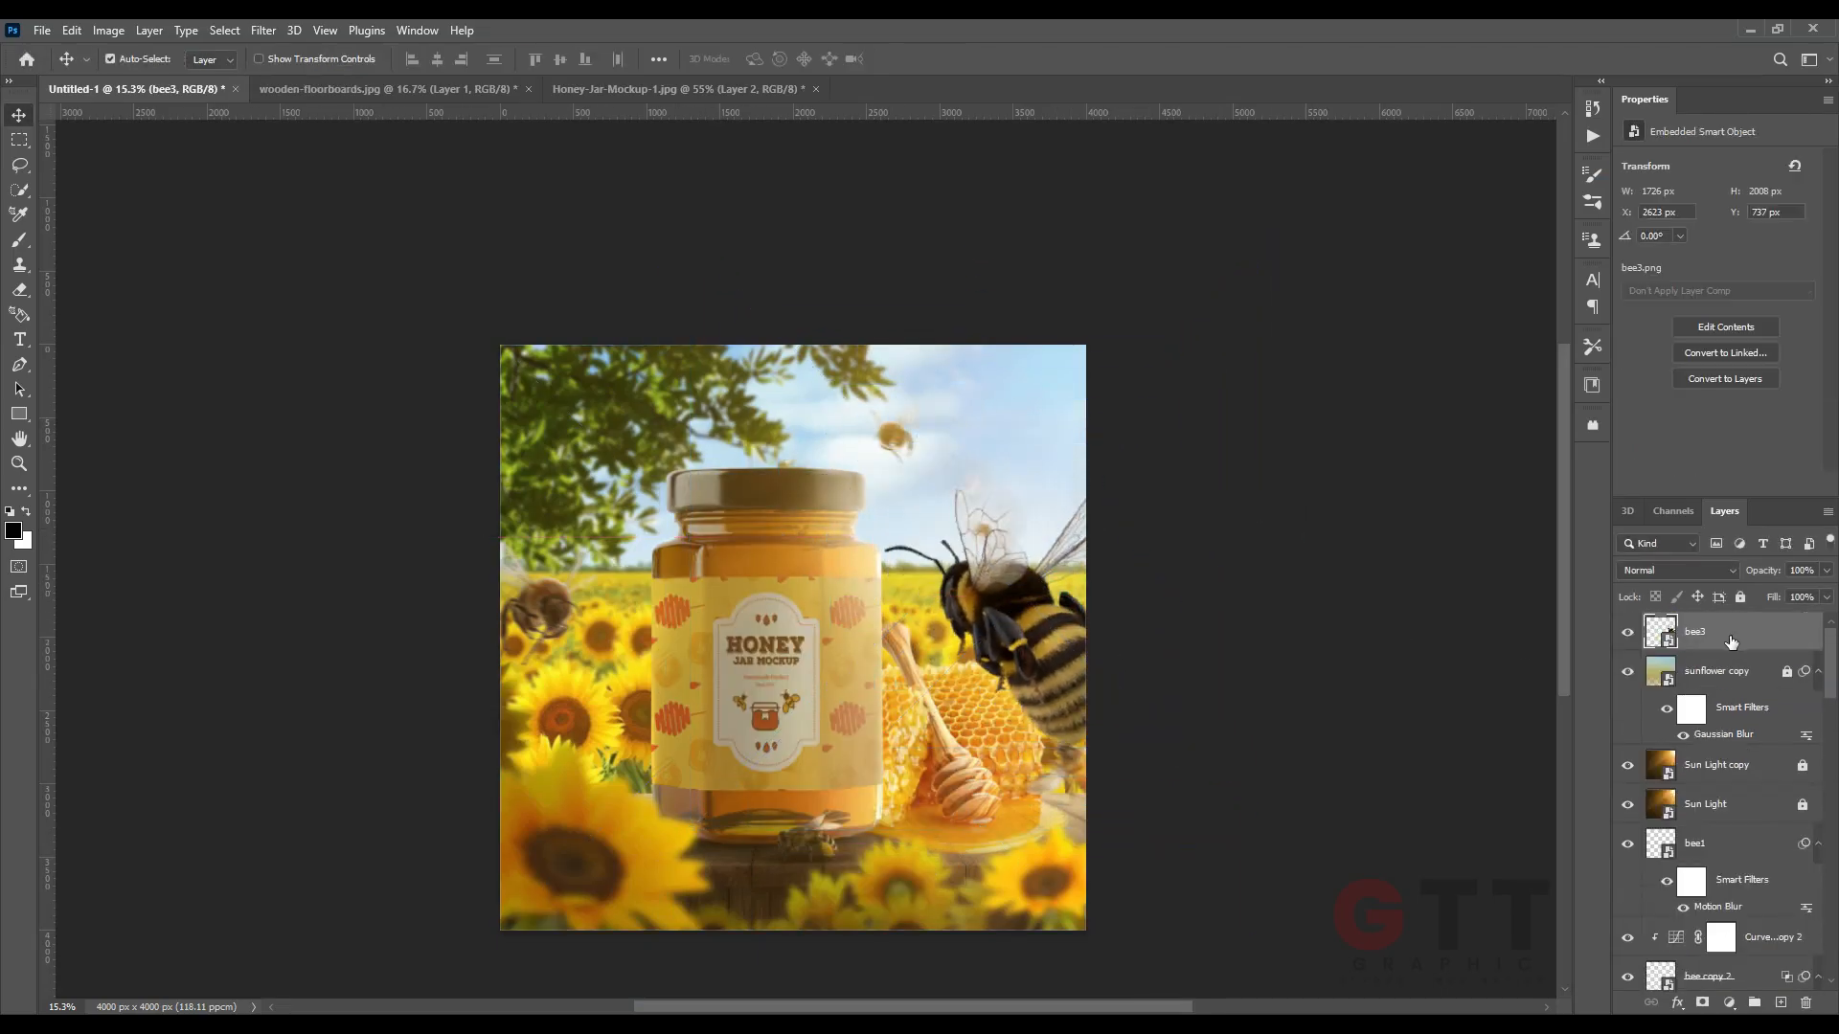
Move the bee3 layer below the Sun Light layers and reposition bee1 at the lower-right sunflower.
left_click_drag(1731, 639, 1729, 821)
left_click(1053, 780)
key("ctrl+t")
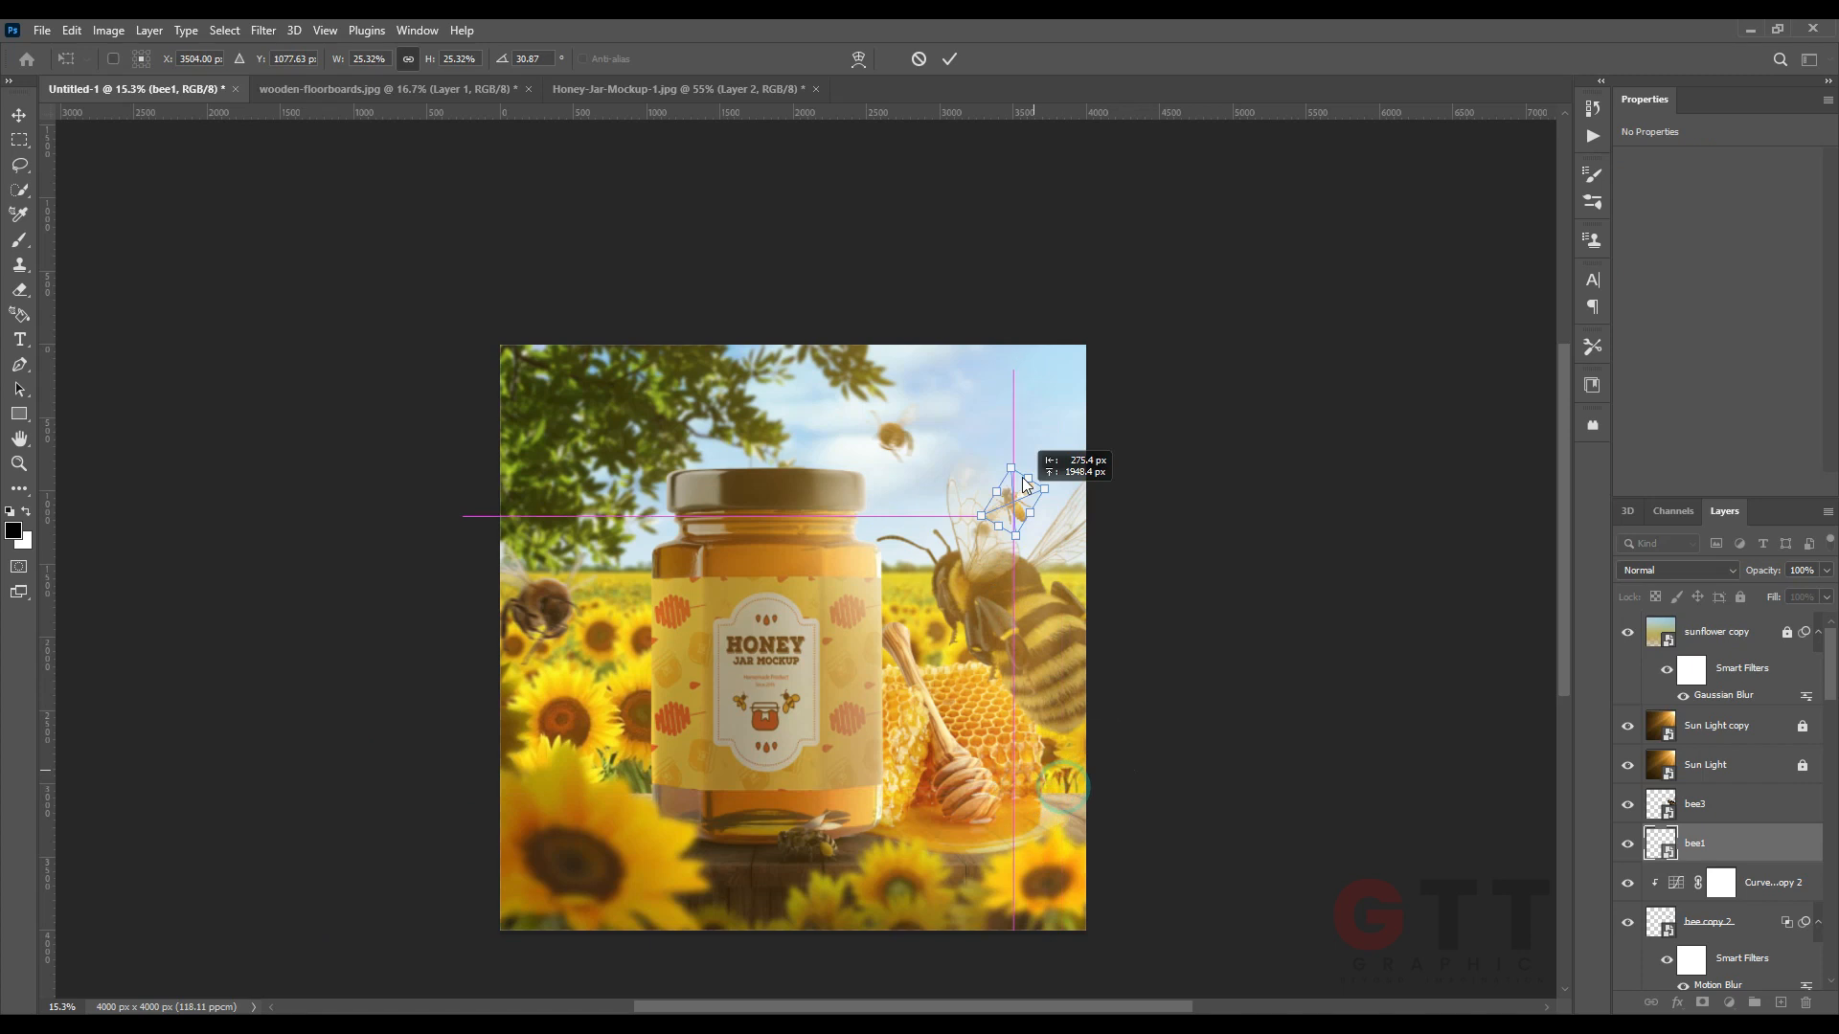
left_click_drag(1060, 814, 1019, 858)
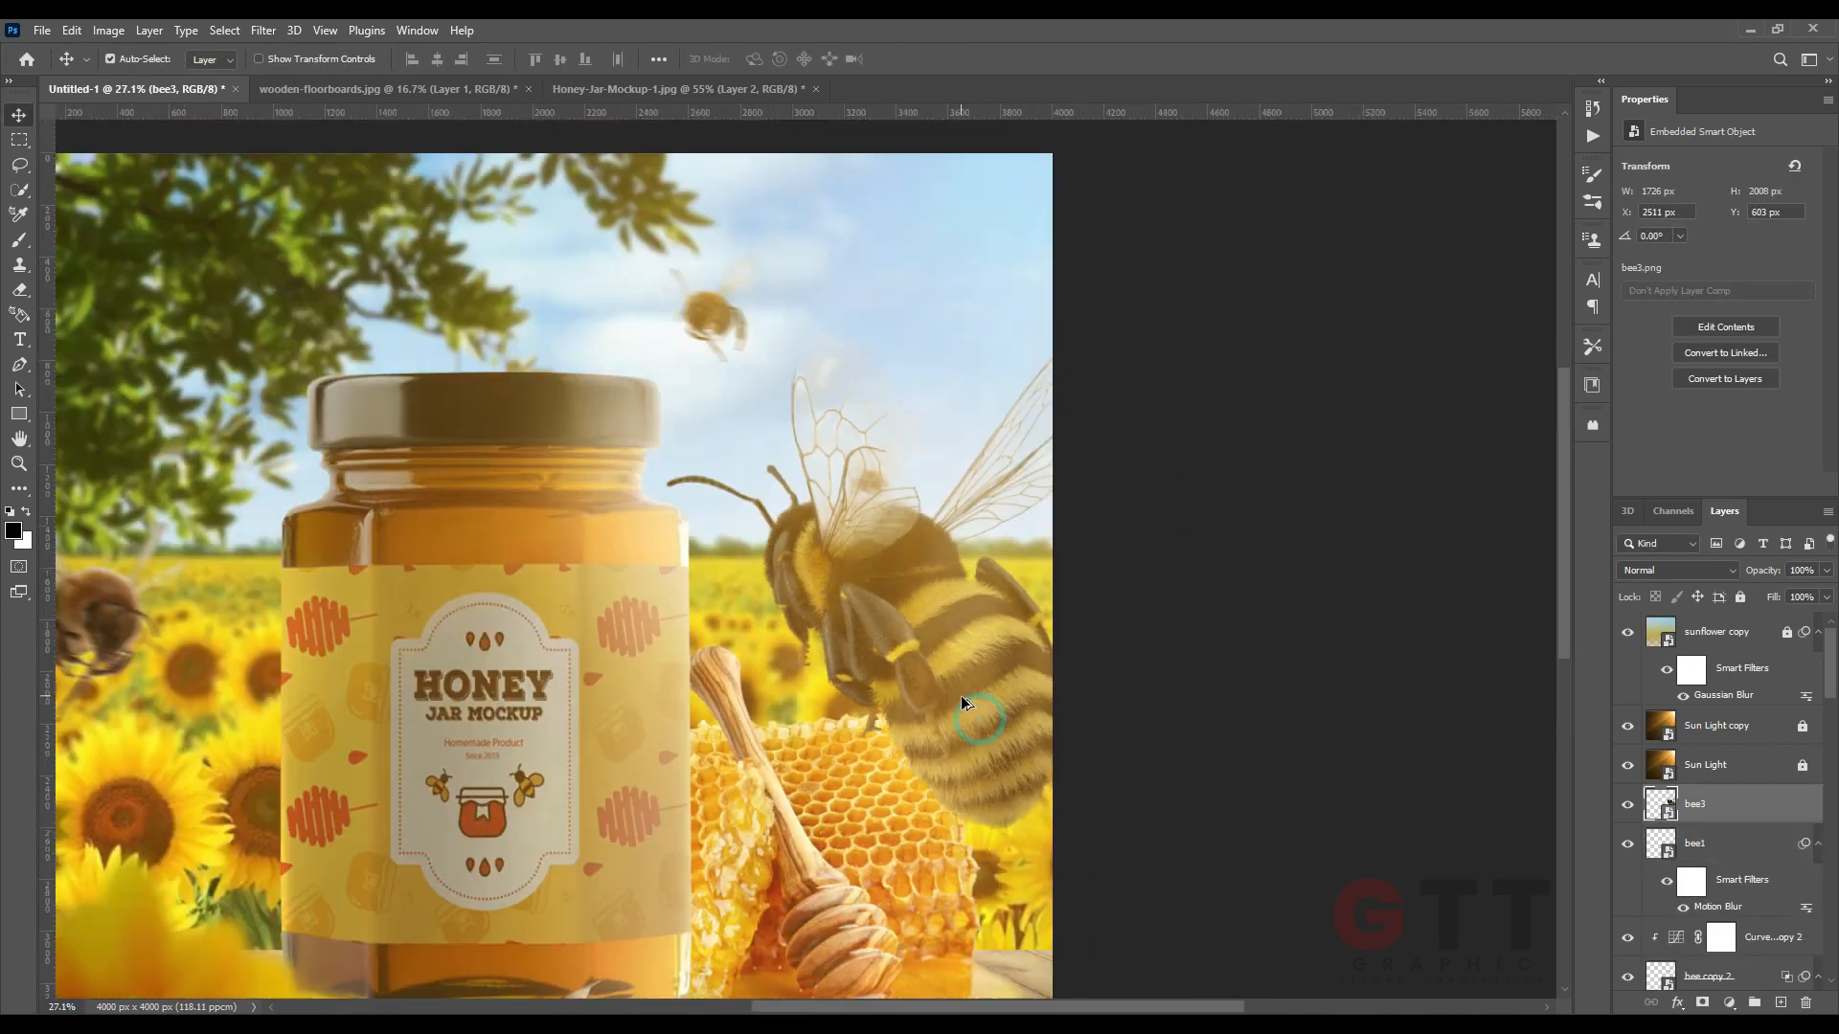
Enlarge bee3 to 1774 × 2063 px and reposition it over the honeycomb.
key("ctrl+t")
mouse_move(922, 630)
left_mouse_down()
mouse_move(969, 624)
mouse_move(927, 611)
left_mouse_up()
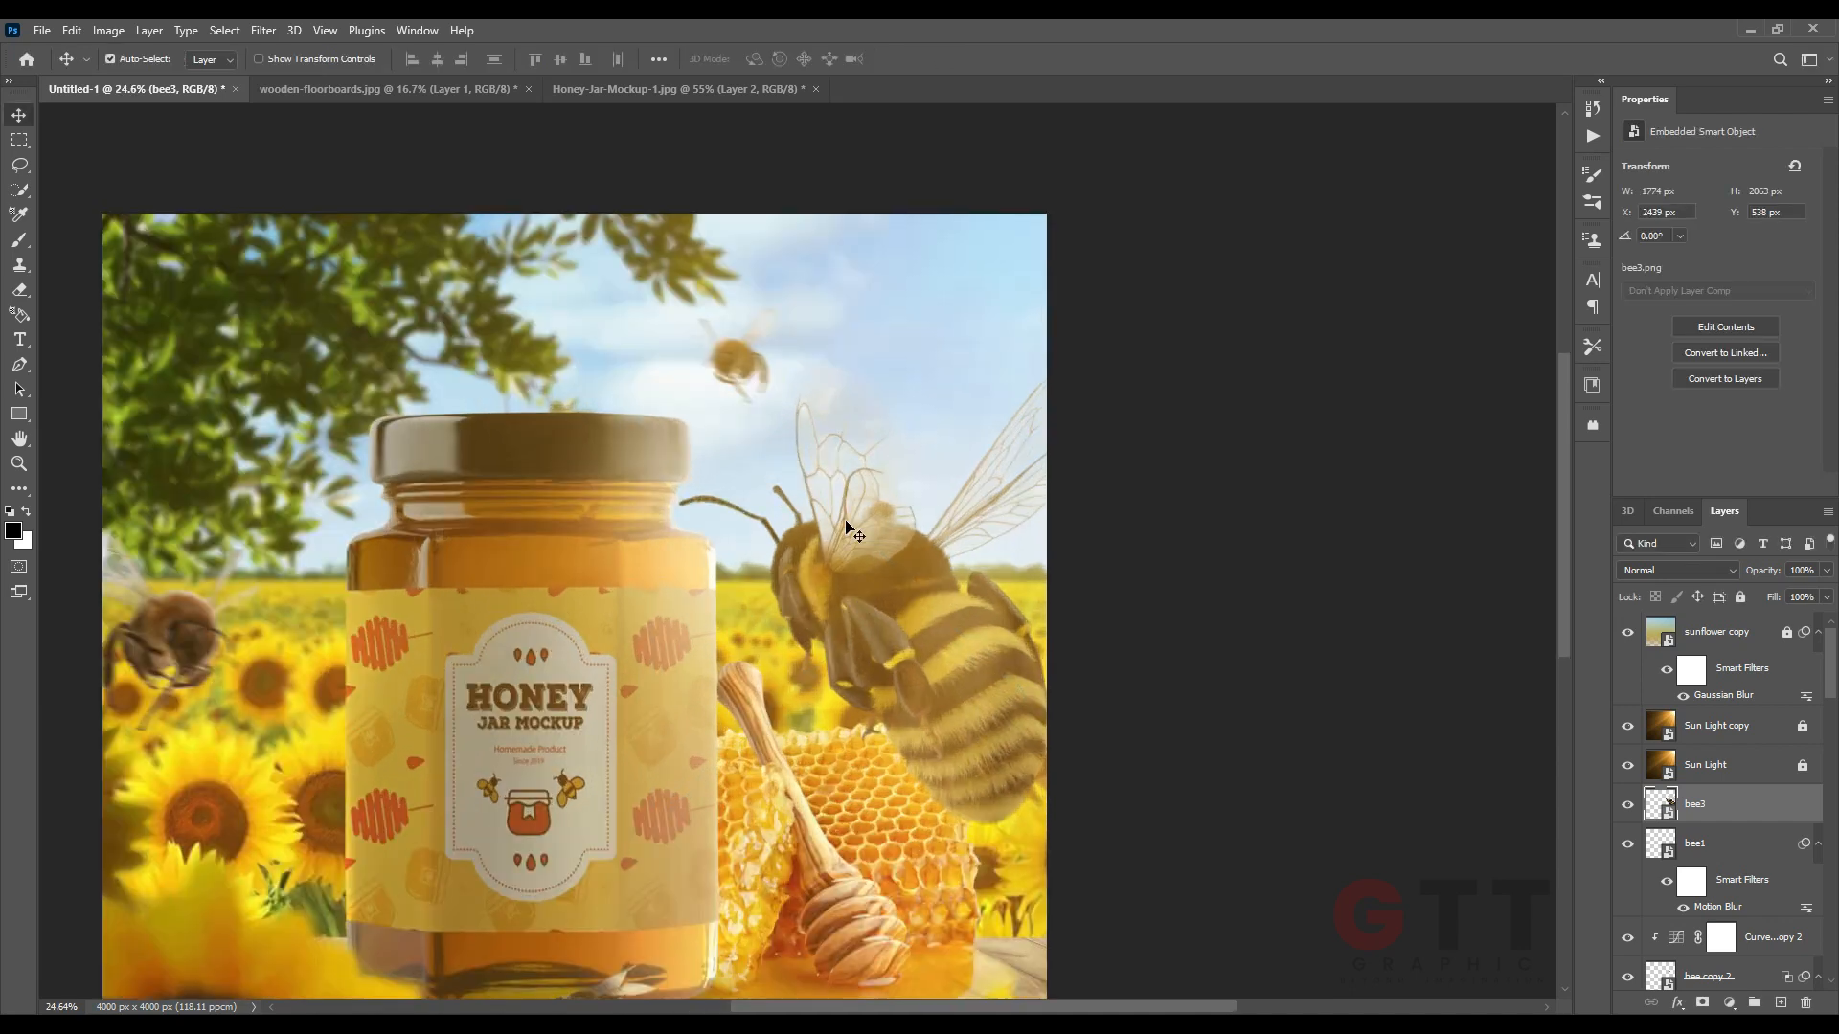
left_click_drag(867, 625, 879, 569)
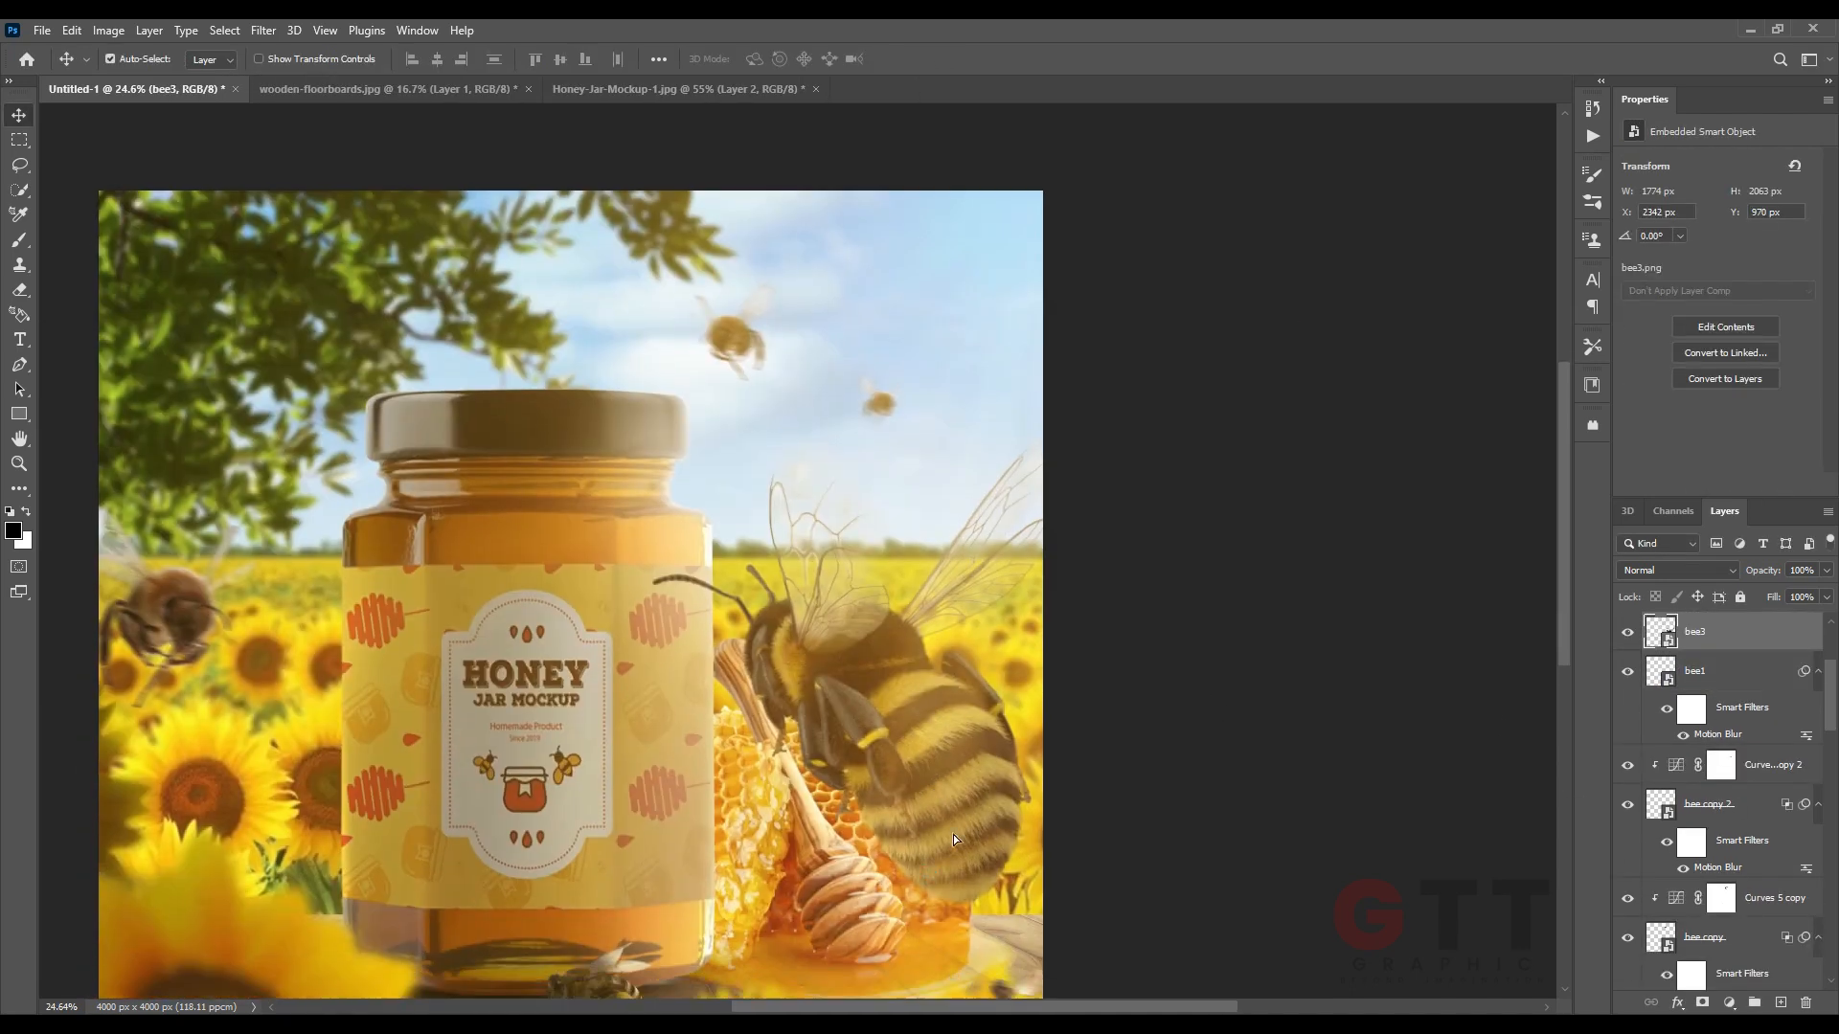
Move bee copy and bee copy 2, each with its clipped Curves layer, to new spots in the sky above the jar.
left_click(1721, 931)
left_click_drag(733, 339, 655, 326)
left_click(1762, 766)
left_click(1697, 807, "shift")
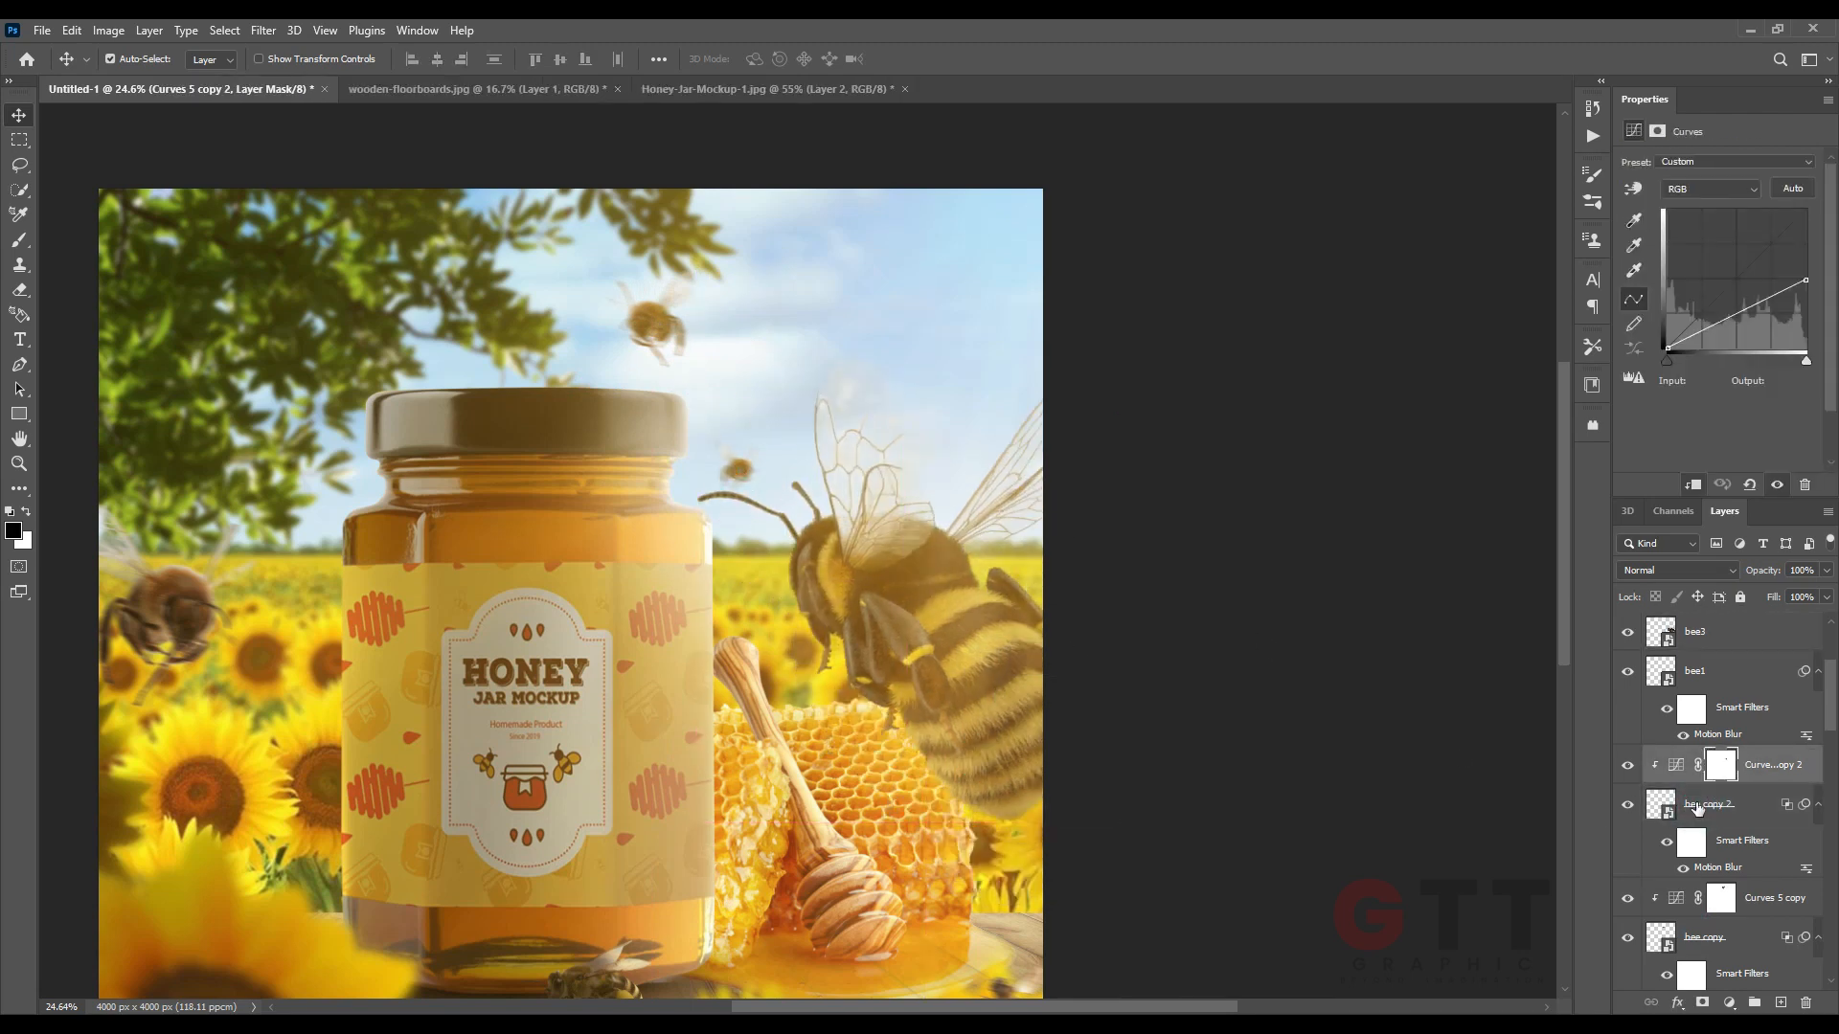
left_click_drag(736, 471, 769, 371)
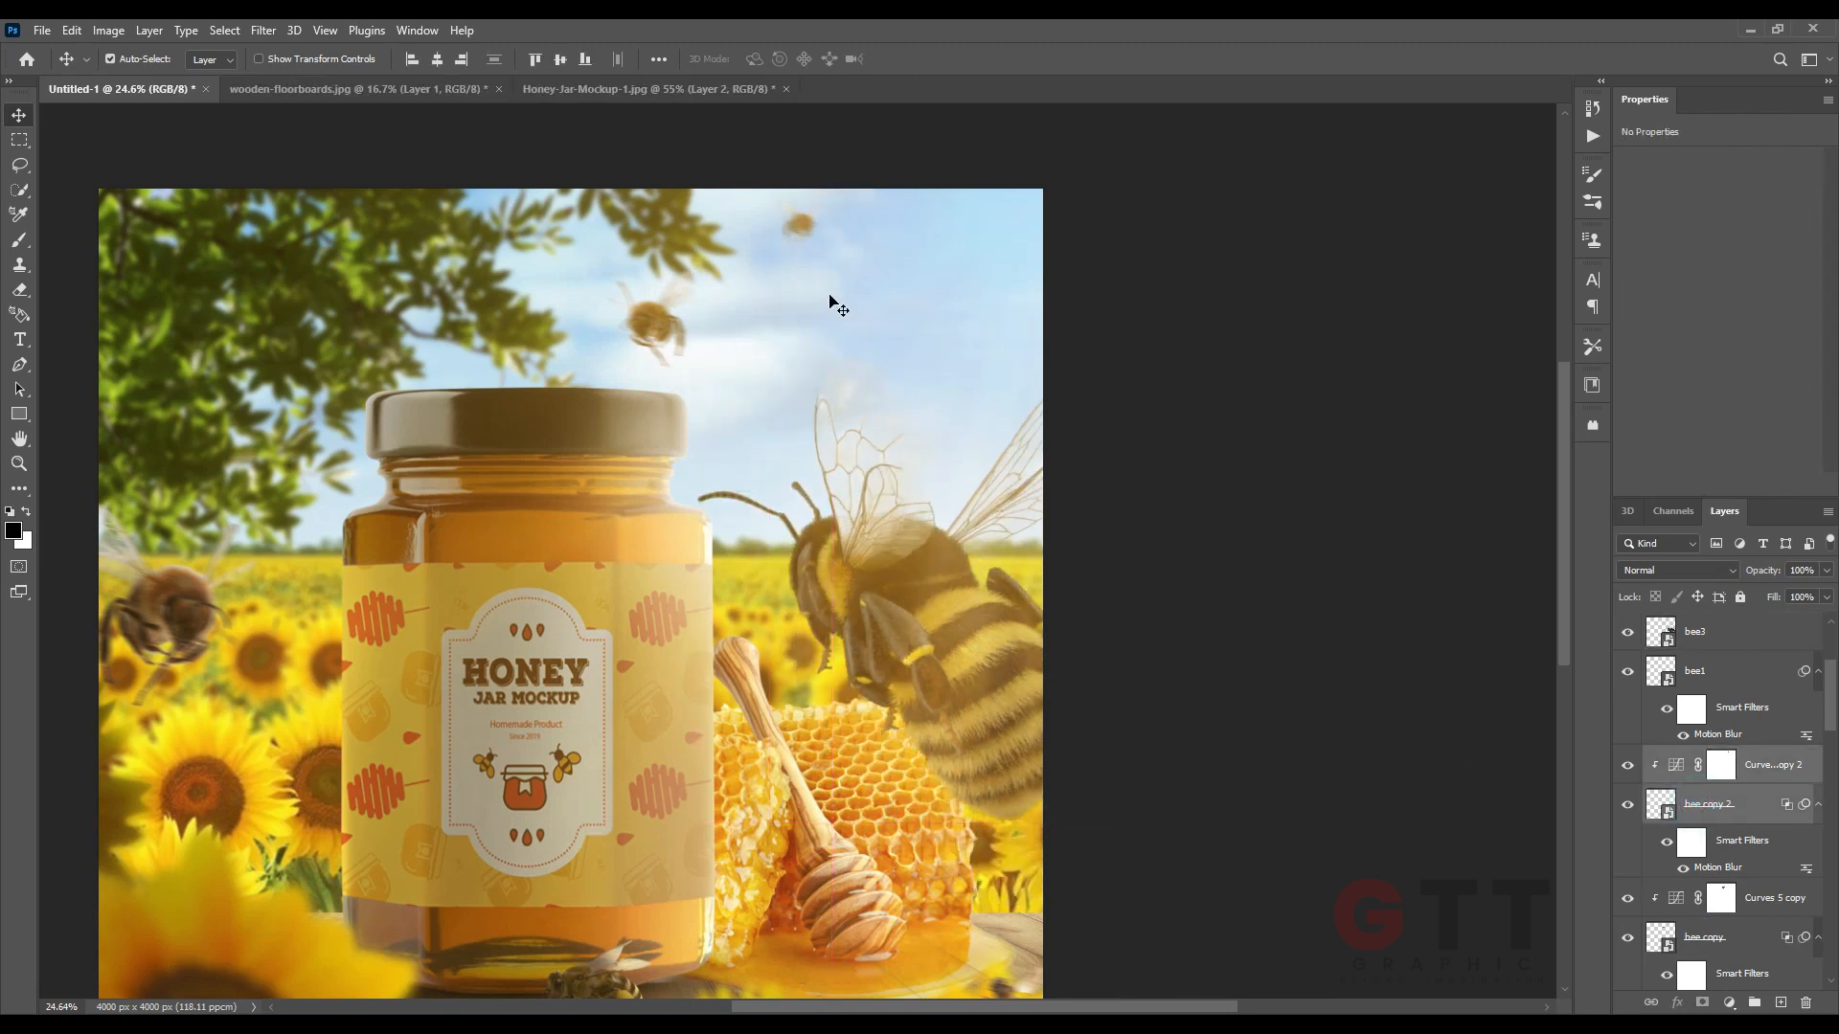
Move bee3 higher beside the jar so it overlaps the right image edge, and adjust its size with Free Transform.
left_click_drag(977, 689, 961, 633)
scroll(963, 688, "down", 3)
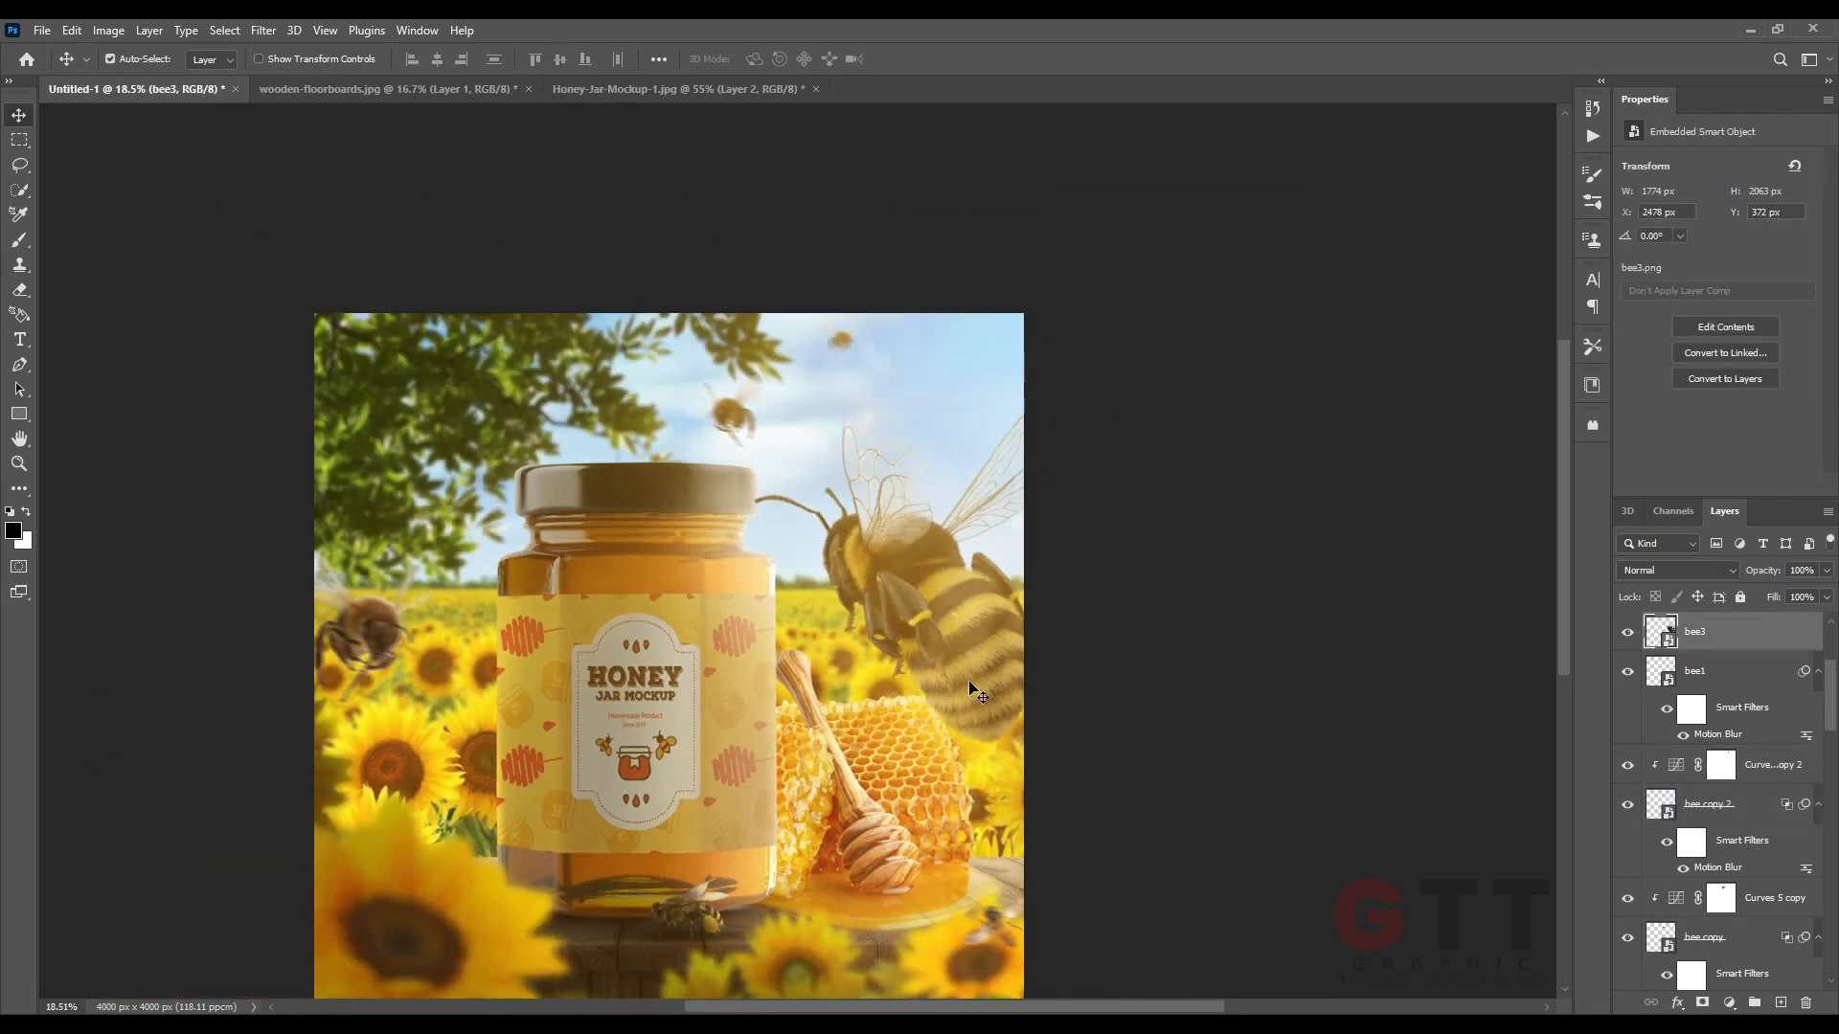
key("ctrl+t")
left_click_drag(1104, 558, 1155, 563)
left_click_drag(1041, 605, 1030, 611)
left_click_drag(1141, 566, 1124, 567)
left_click_drag(1000, 636, 997, 632)
key("Return")
left_click(264, 31)
mouse_move(278, 278)
left_click(548, 348)
left_click_drag(932, 322, 464, 341)
left_click(590, 407)
Apply a Motion Blur smart filter to the bee3 layer.
left_click(264, 31)
mouse_move(415, 280)
left_click(545, 383)
left_click_drag(320, 556, 326, 556)
left_click(514, 241)
scroll(427, 694, "down", 5)
left_click_drag(545, 768, 690, 770)
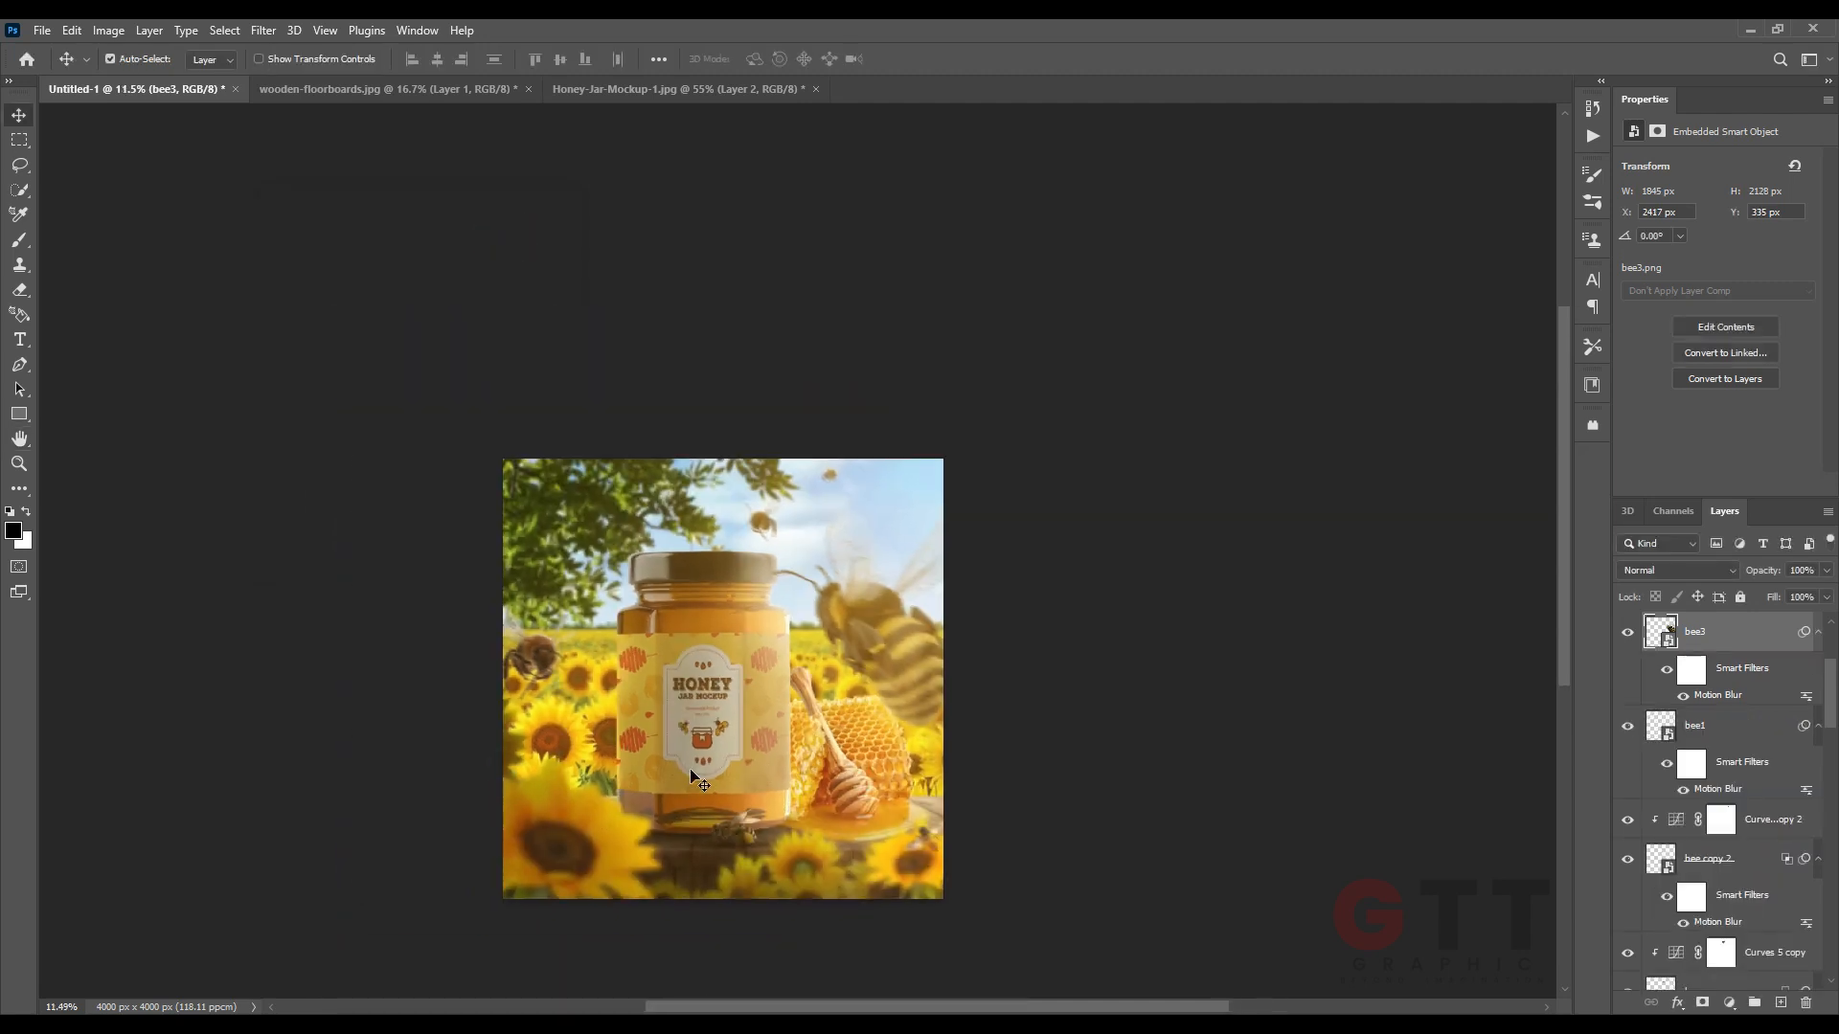
scroll(690, 775, "up", 4)
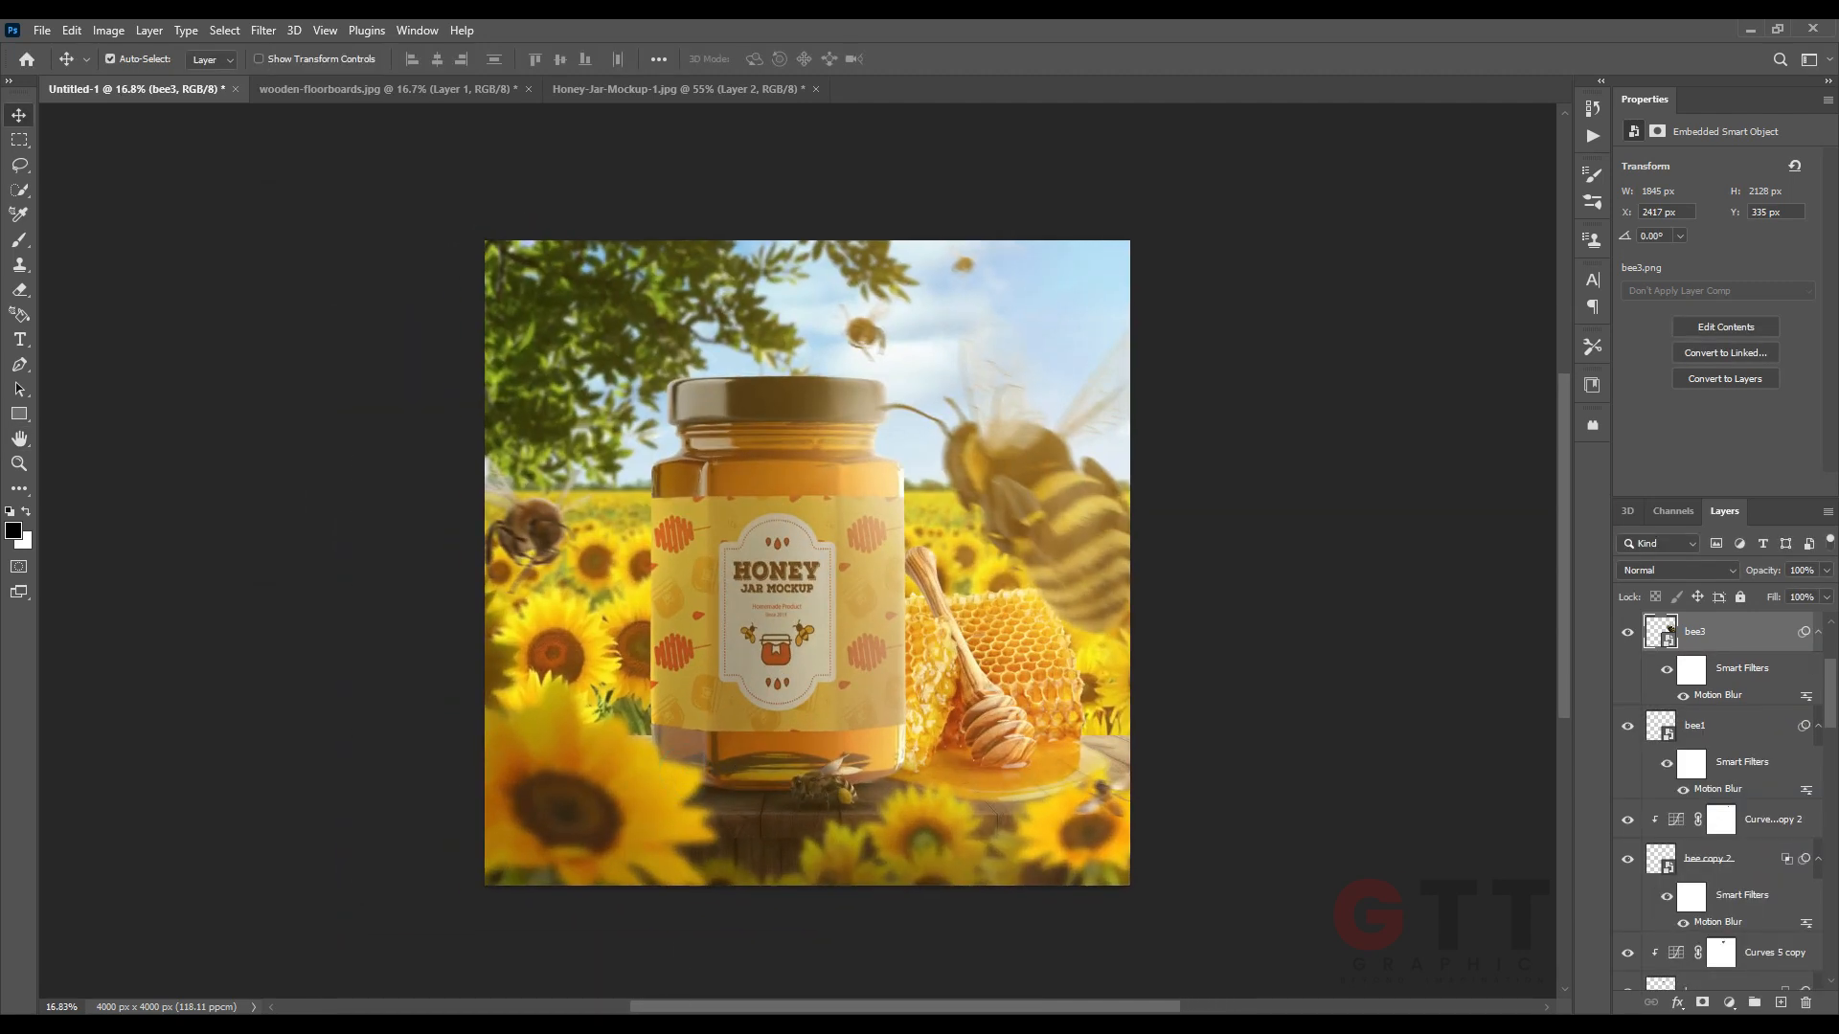
Place light.jpg from the image folder into the composite, scaled to 172.68% across the canvas.
key("alt+Tab")
left_click(639, 751)
left_click_drag(1050, 172, 720, 893)
left_click_drag(1018, 422, 1170, 321)
key("Return")
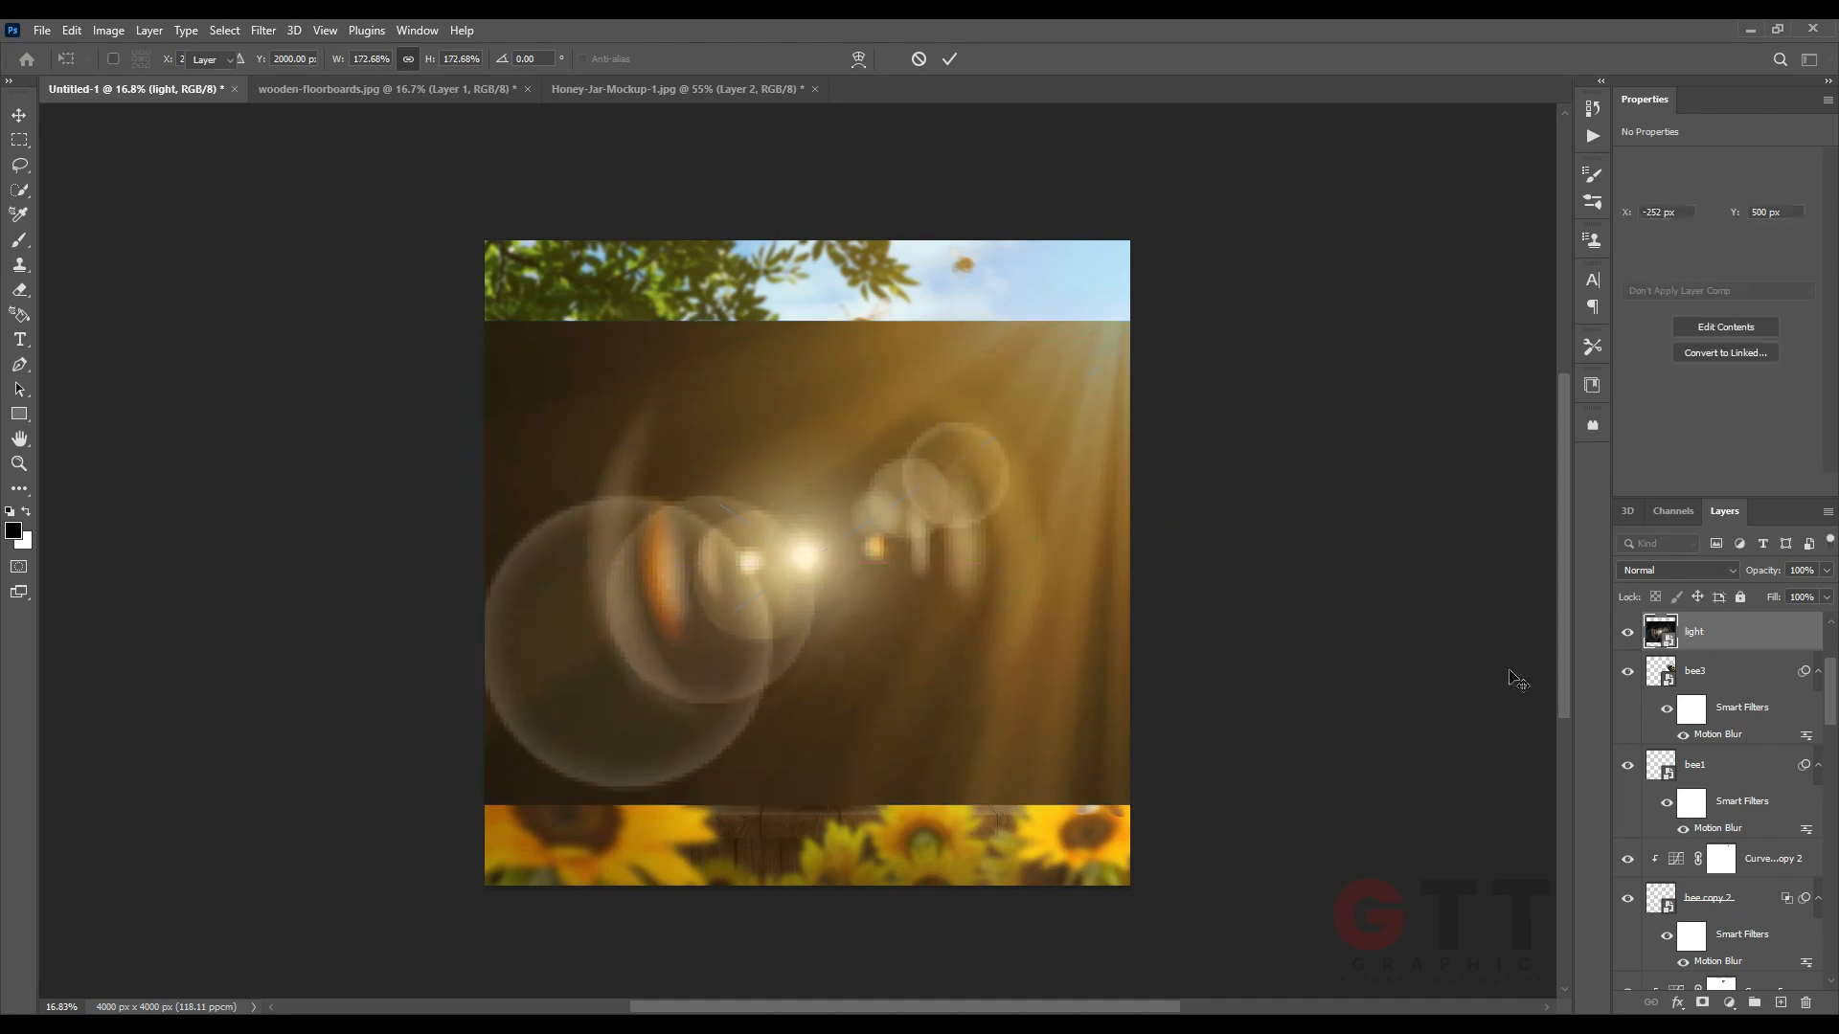
Set the light layer's blend mode to Screen, shift its flare over the large bee and reduce its opacity.
scroll(1714, 753, "up", 3)
left_click(1704, 571)
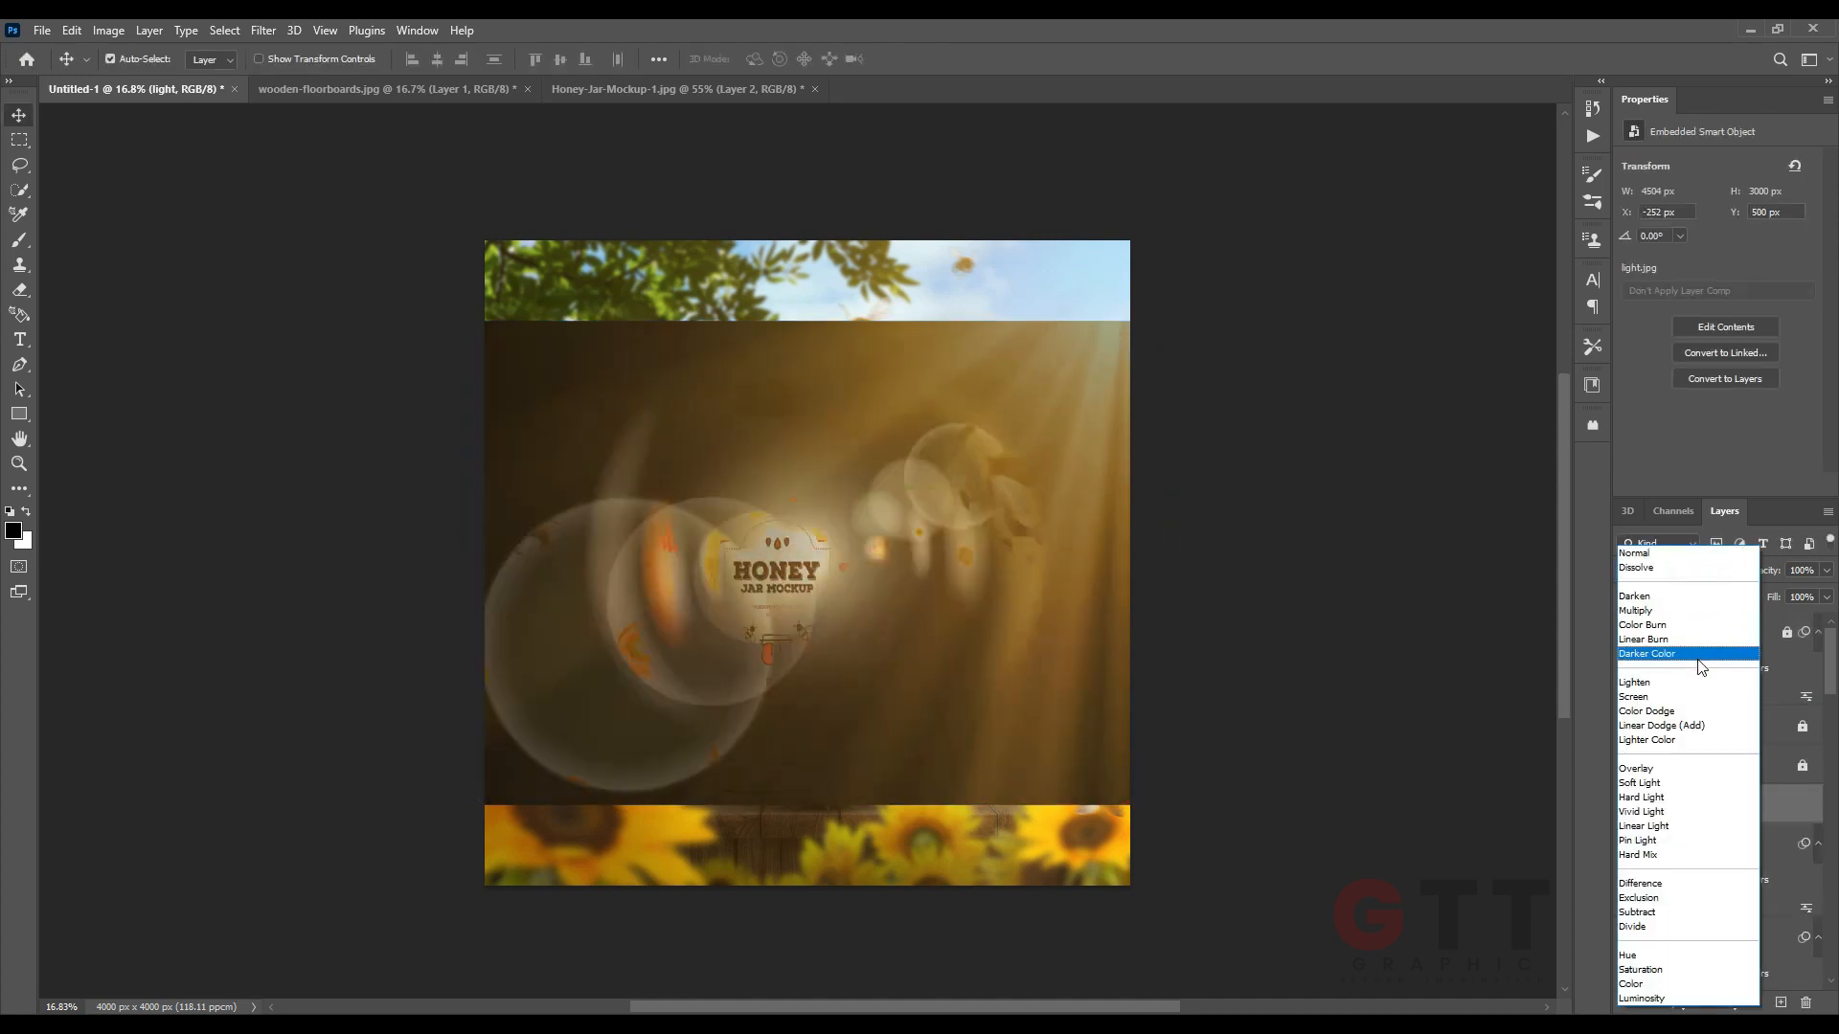
left_click(1685, 696)
left_click_drag(1767, 571, 1719, 660)
left_click_drag(1759, 575, 1789, 576)
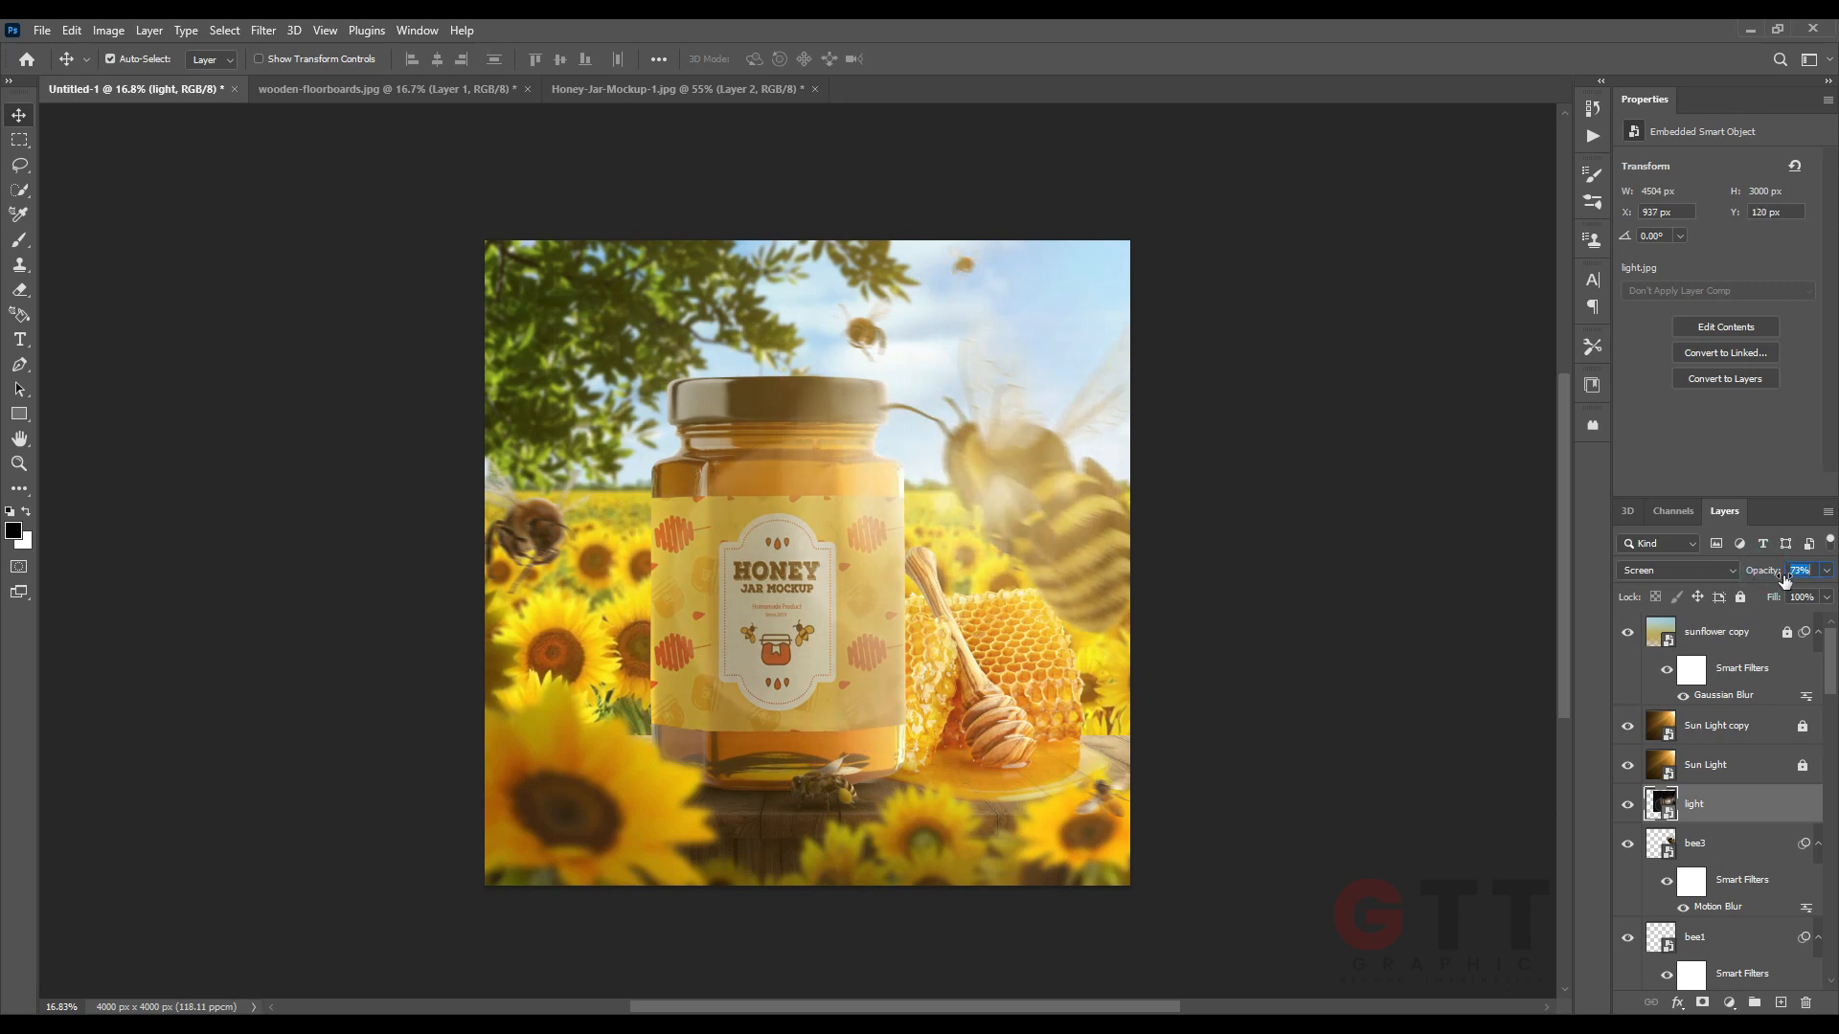
Move the light layer below bee1, reposition its flare and set its opacity to 100%.
scroll(1751, 727, "down", 1)
left_click_drag(1751, 725, 1725, 918)
left_click_drag(905, 552, 885, 546)
left_click_drag(1760, 573, 1789, 577)
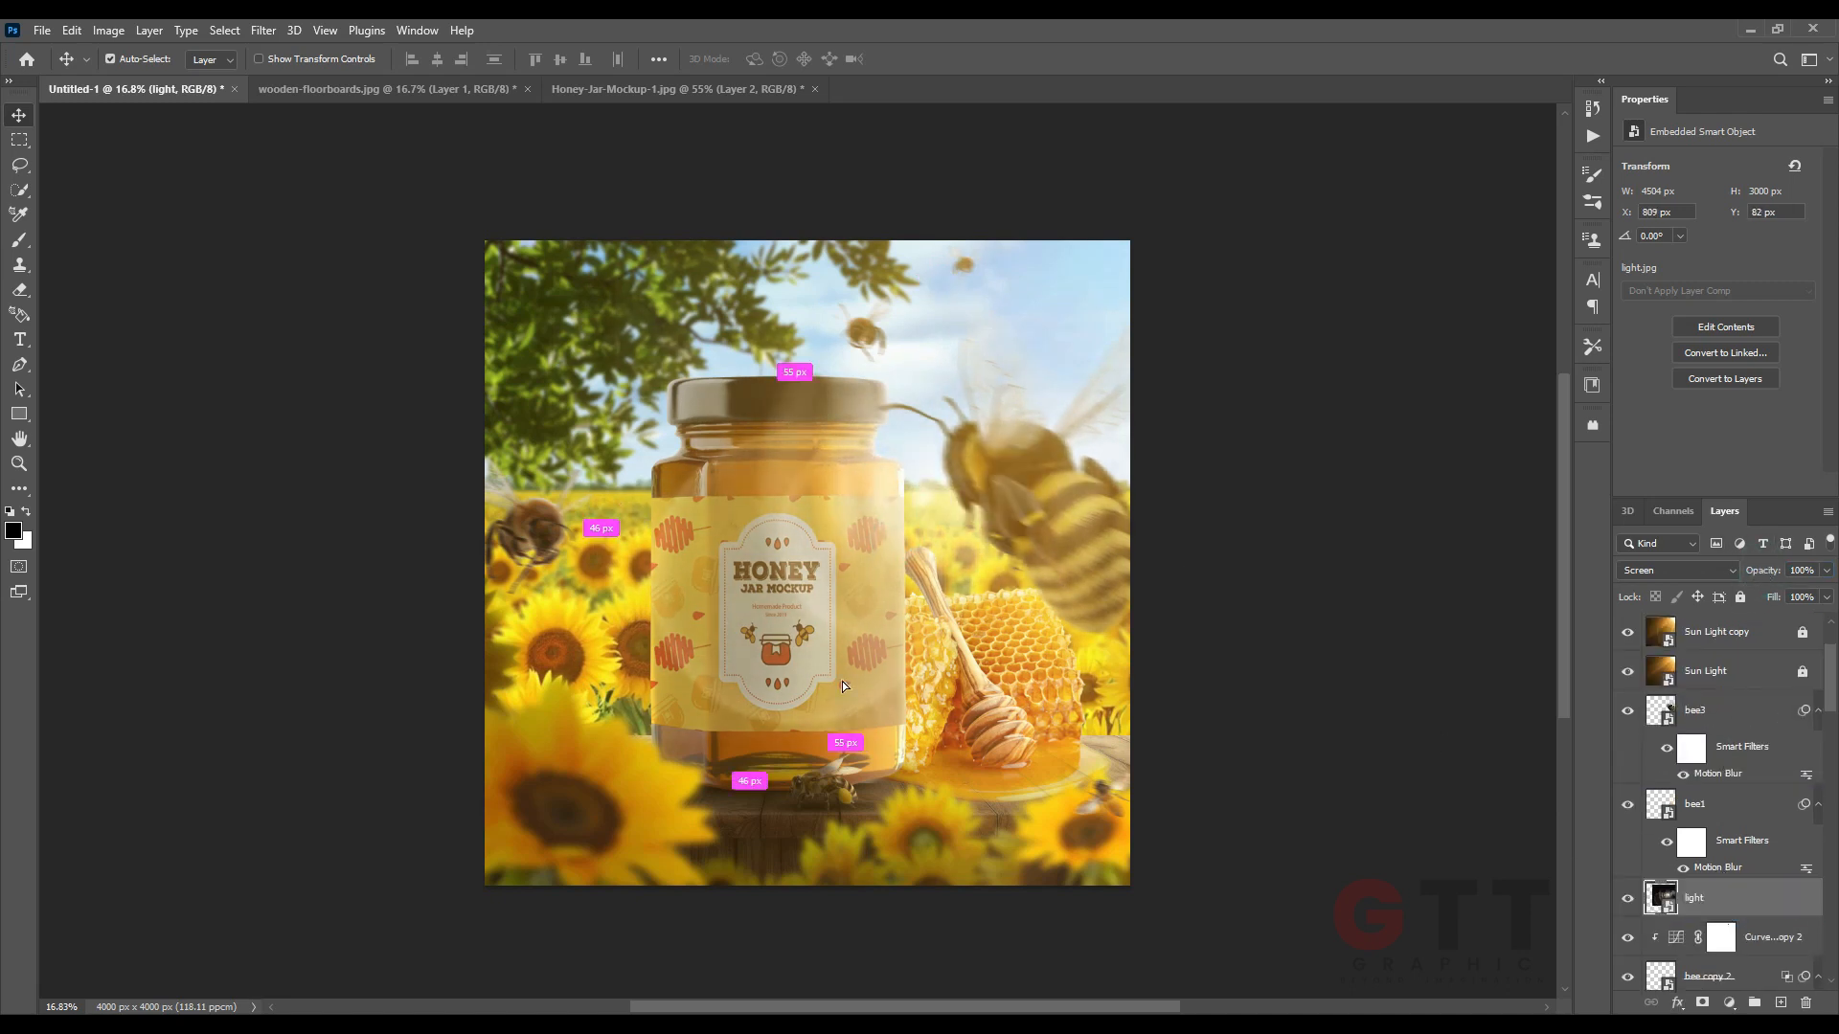
Enlarge the light layer with Free Transform to 6005 × 4403 px.
scroll(850, 693, "down", 3)
key("ctrl+t")
left_click_drag(952, 386, 952, 336)
left_click_drag(951, 801, 952, 842)
left_click_drag(952, 337, 952, 359)
key("ctrl+z")
left_click_drag(793, 730, 812, 680)
left_click_drag(971, 793, 971, 842)
left_click_drag(1015, 748, 1023, 744)
key("Return")
Shift the enlarged flare upward and lower the light layer's opacity to 61%.
left_click_drag(901, 644, 895, 647)
left_click_drag(917, 583, 938, 525)
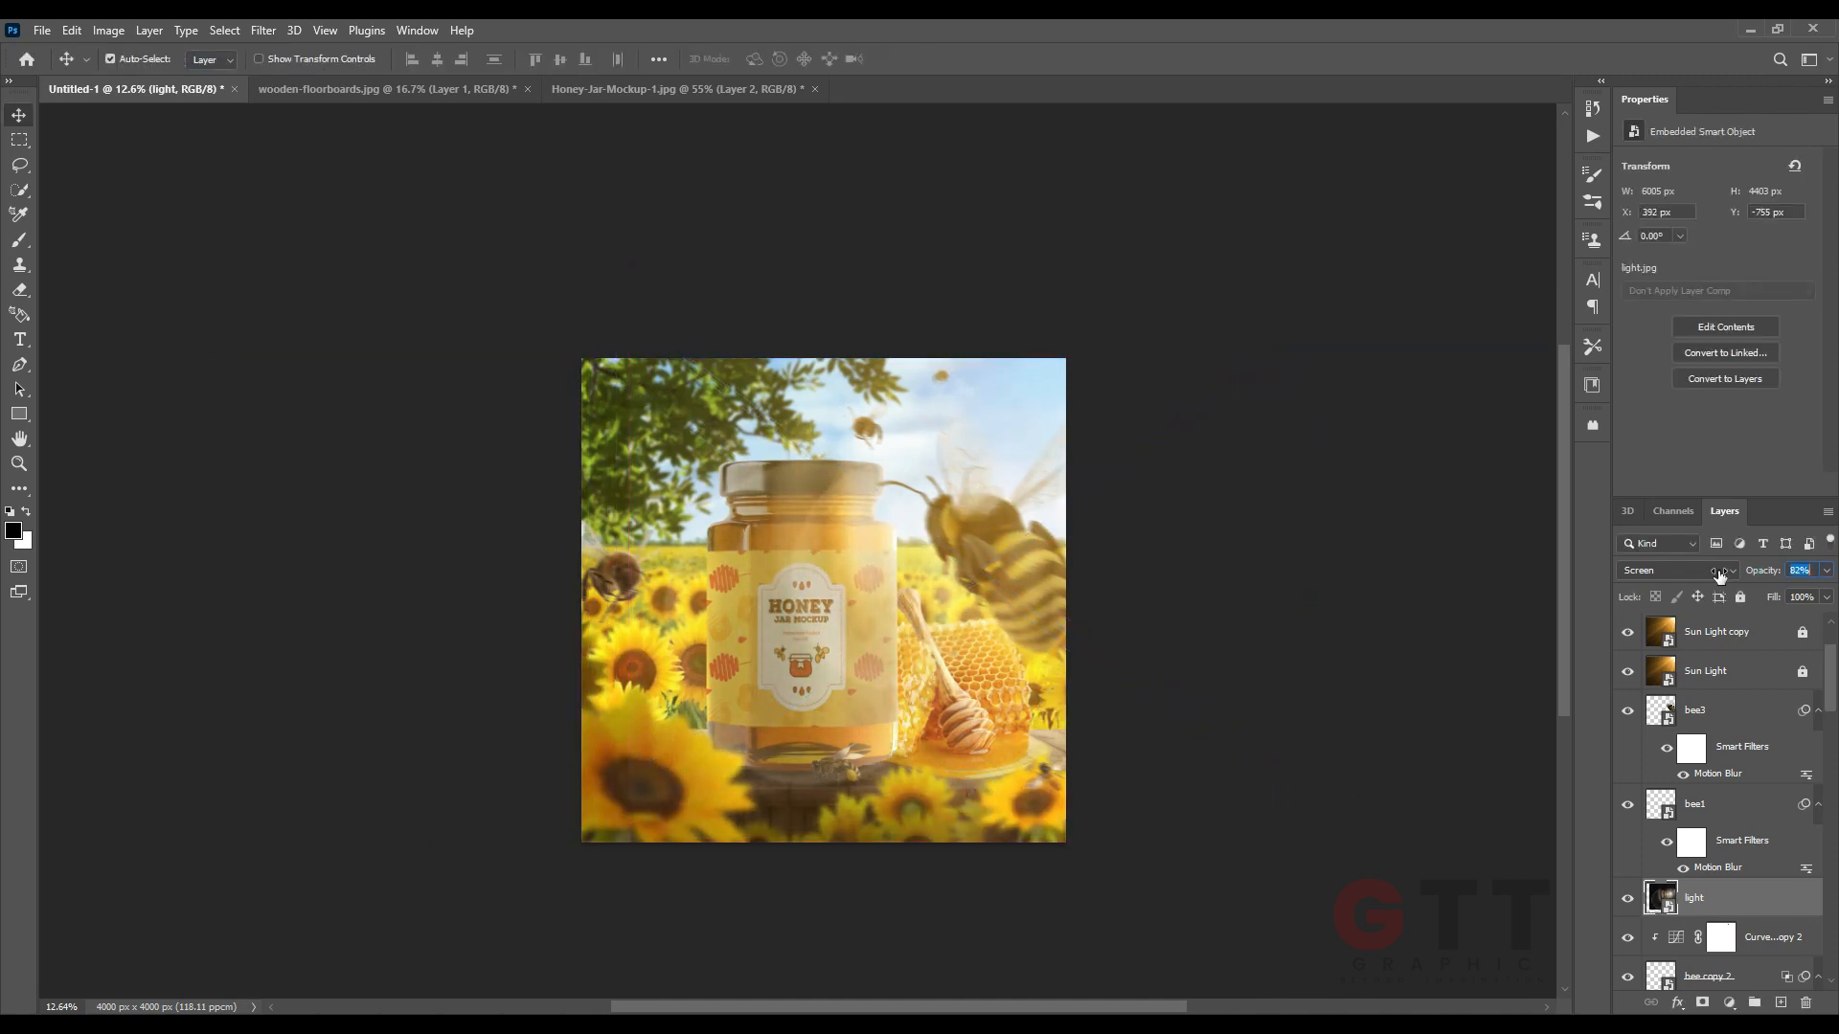
left_click_drag(1719, 573, 1716, 572)
Move the blurred bee left of the jar higher, together with its Curves 5 layer.
scroll(589, 621, "up", 6)
left_click(629, 536)
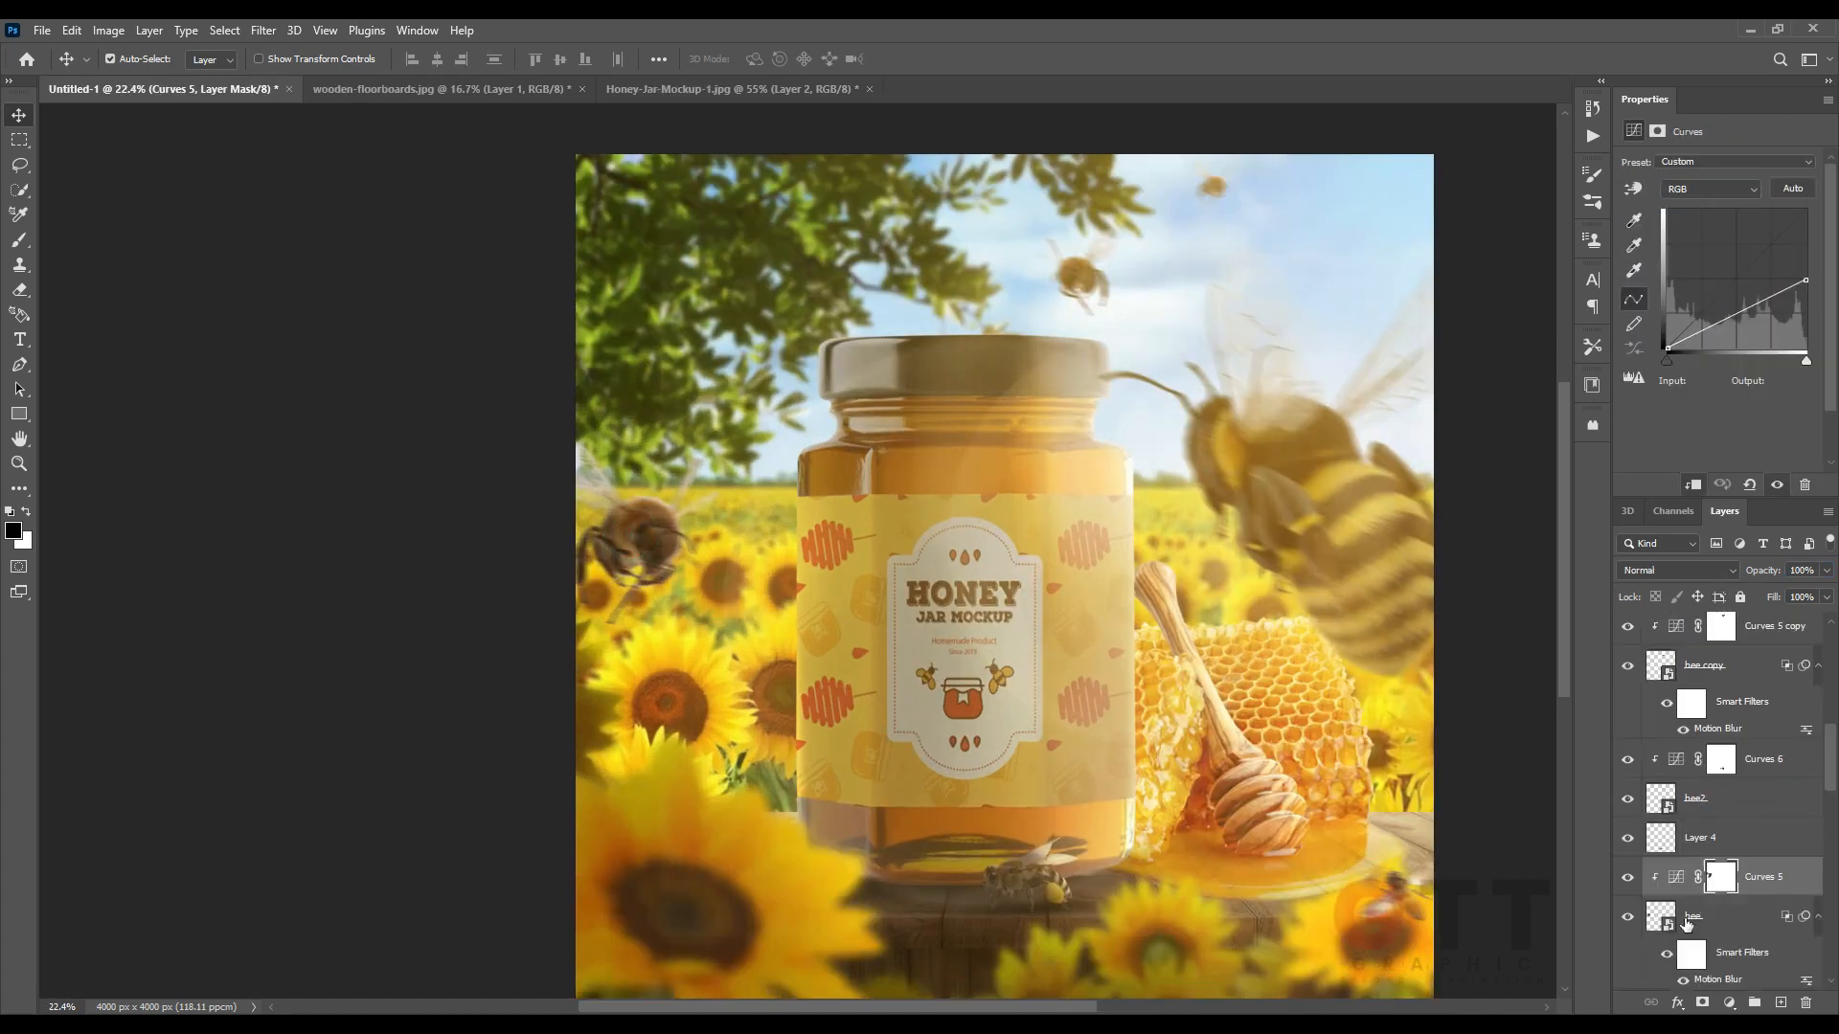
scroll(1688, 921, "down", 2)
left_click(1710, 822, "ctrl")
left_click_drag(626, 527, 651, 436)
Place the B3.png butterfly over the lower-left sunflower and bring its layer above bee3.
scroll(858, 603, "down", 3)
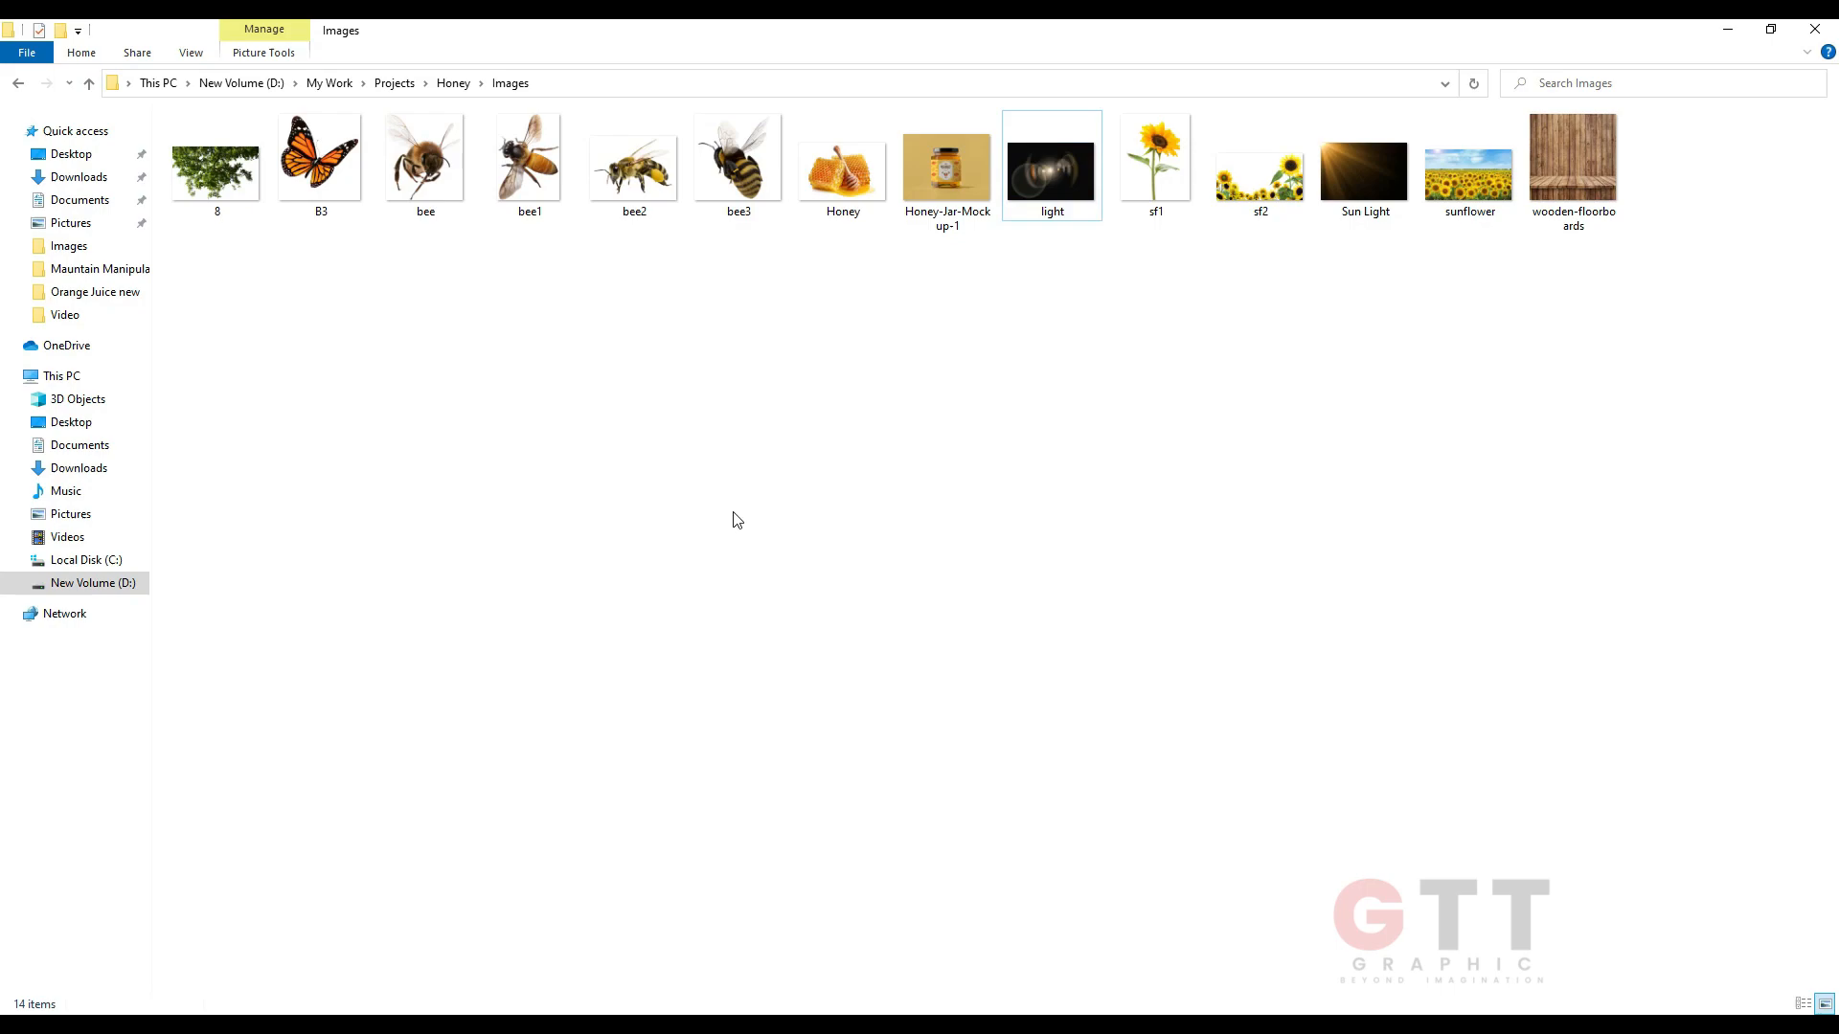
left_click_drag(321, 158, 632, 910)
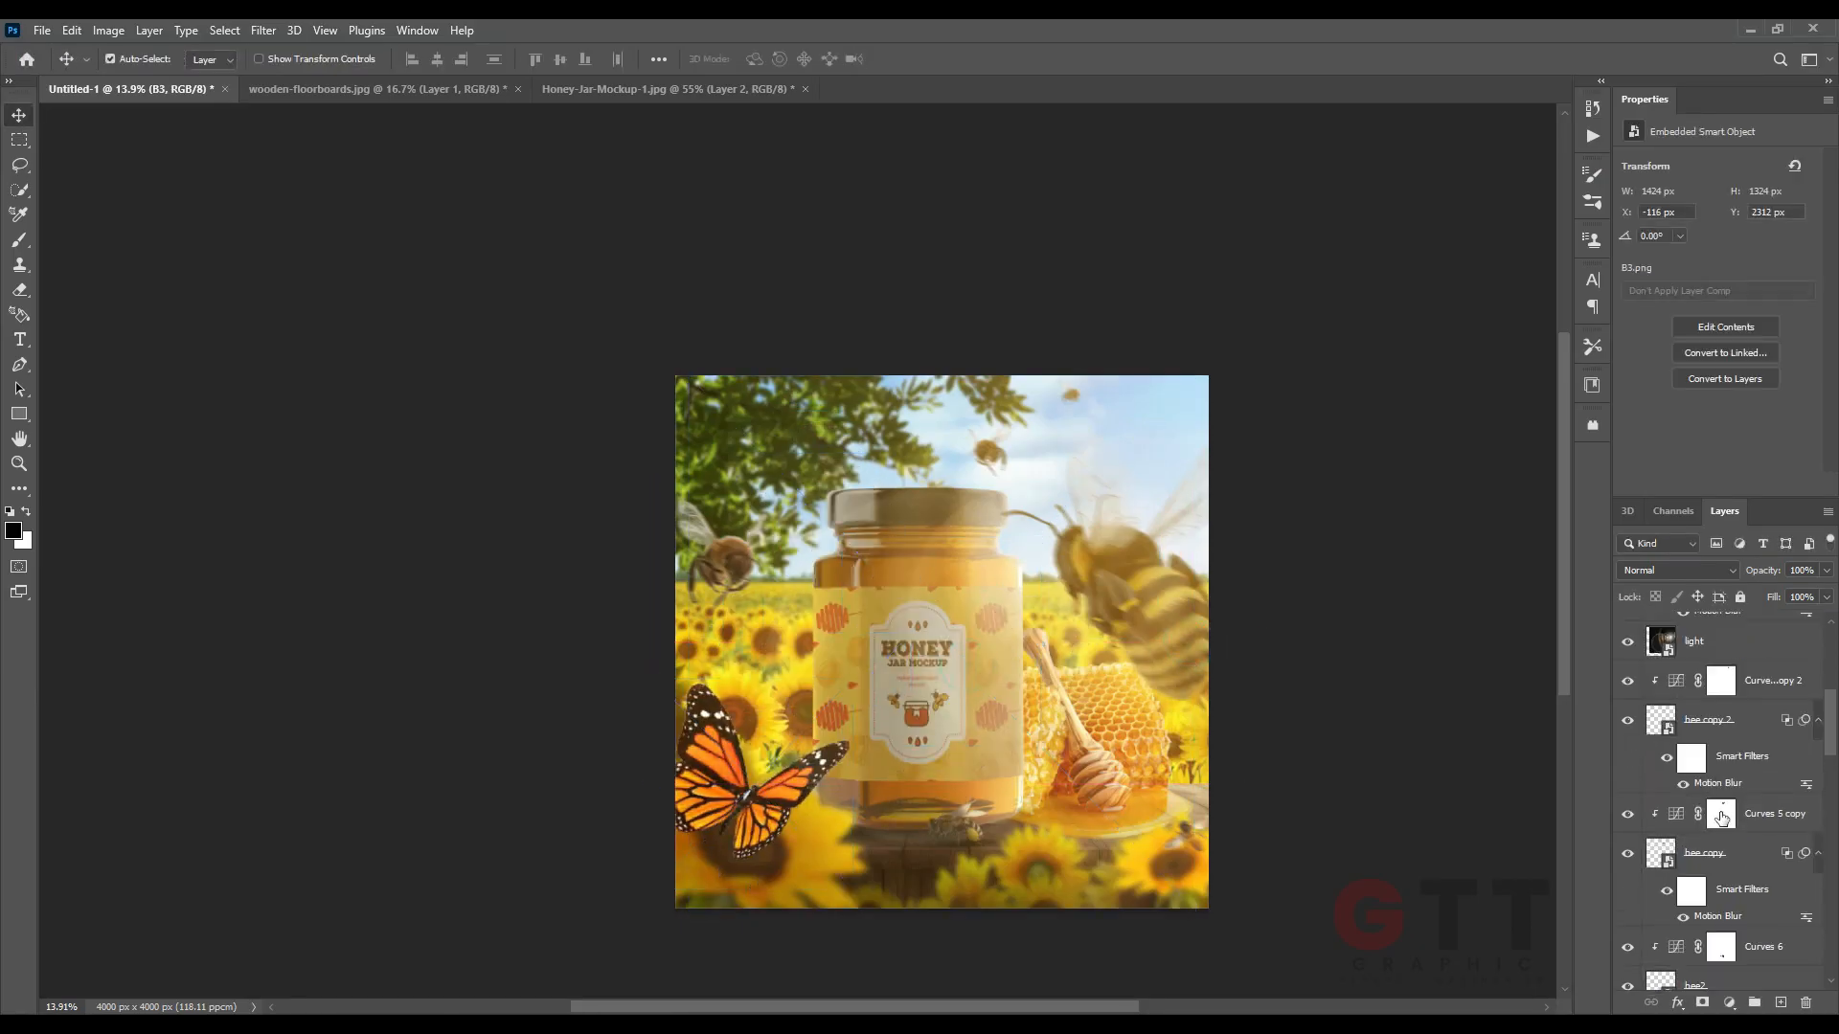
scroll(1721, 815, "up", 5)
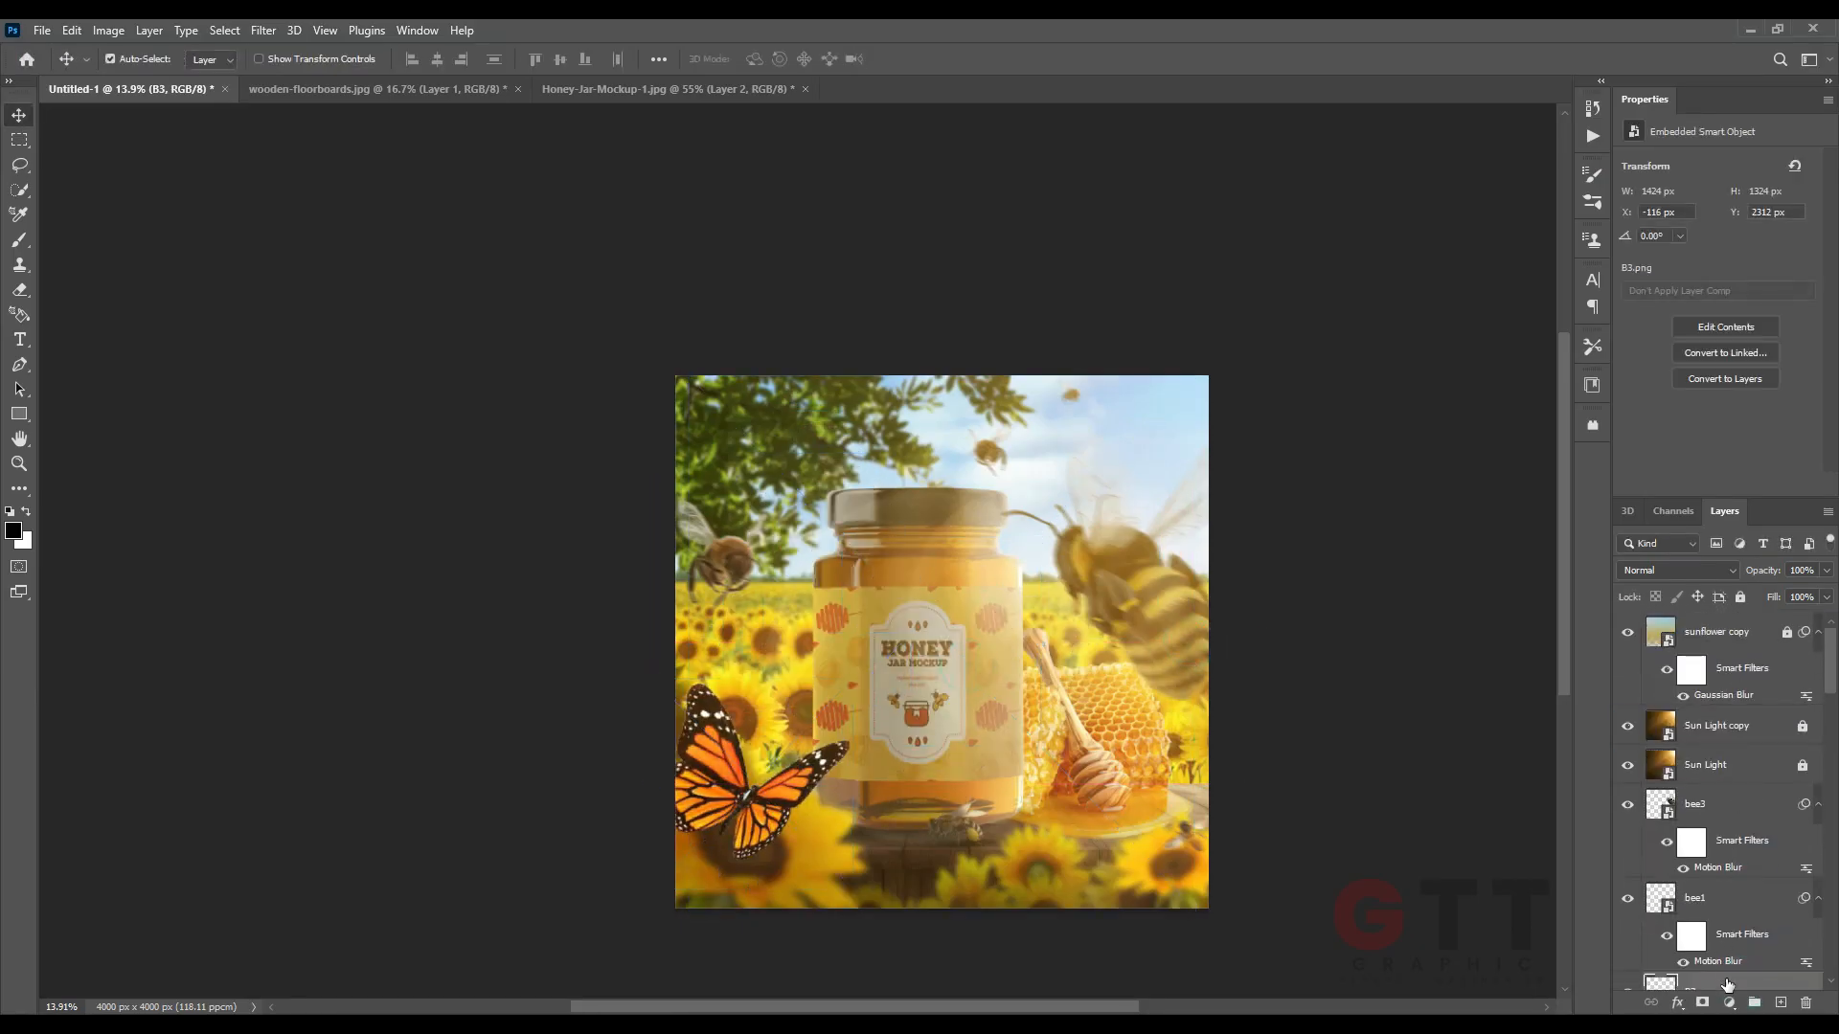
left_click_drag(1725, 982, 1721, 785)
Move the butterfly lower on the sunflower and enlarge it with Free Transform.
left_click_drag(752, 793, 741, 857)
key("ctrl+t")
left_click_drag(814, 743, 812, 641)
key("Return")
left_click(1624, 844)
left_click(1624, 844)
Move the B3 layer below the light layer and lock the light layer.
scroll(1724, 785, "down", 1)
left_click_drag(1752, 717, 1740, 954)
left_click(747, 835)
key("ctrl+z")
left_click(1727, 896)
left_click(1740, 597)
Nudge the B3 butterfly and apply a Gaussian Blur of 40.1 px to it.
left_click_drag(746, 836, 758, 850)
left_click(264, 29)
mouse_move(287, 295)
left_click(546, 345)
left_click_drag(421, 636, 439, 639)
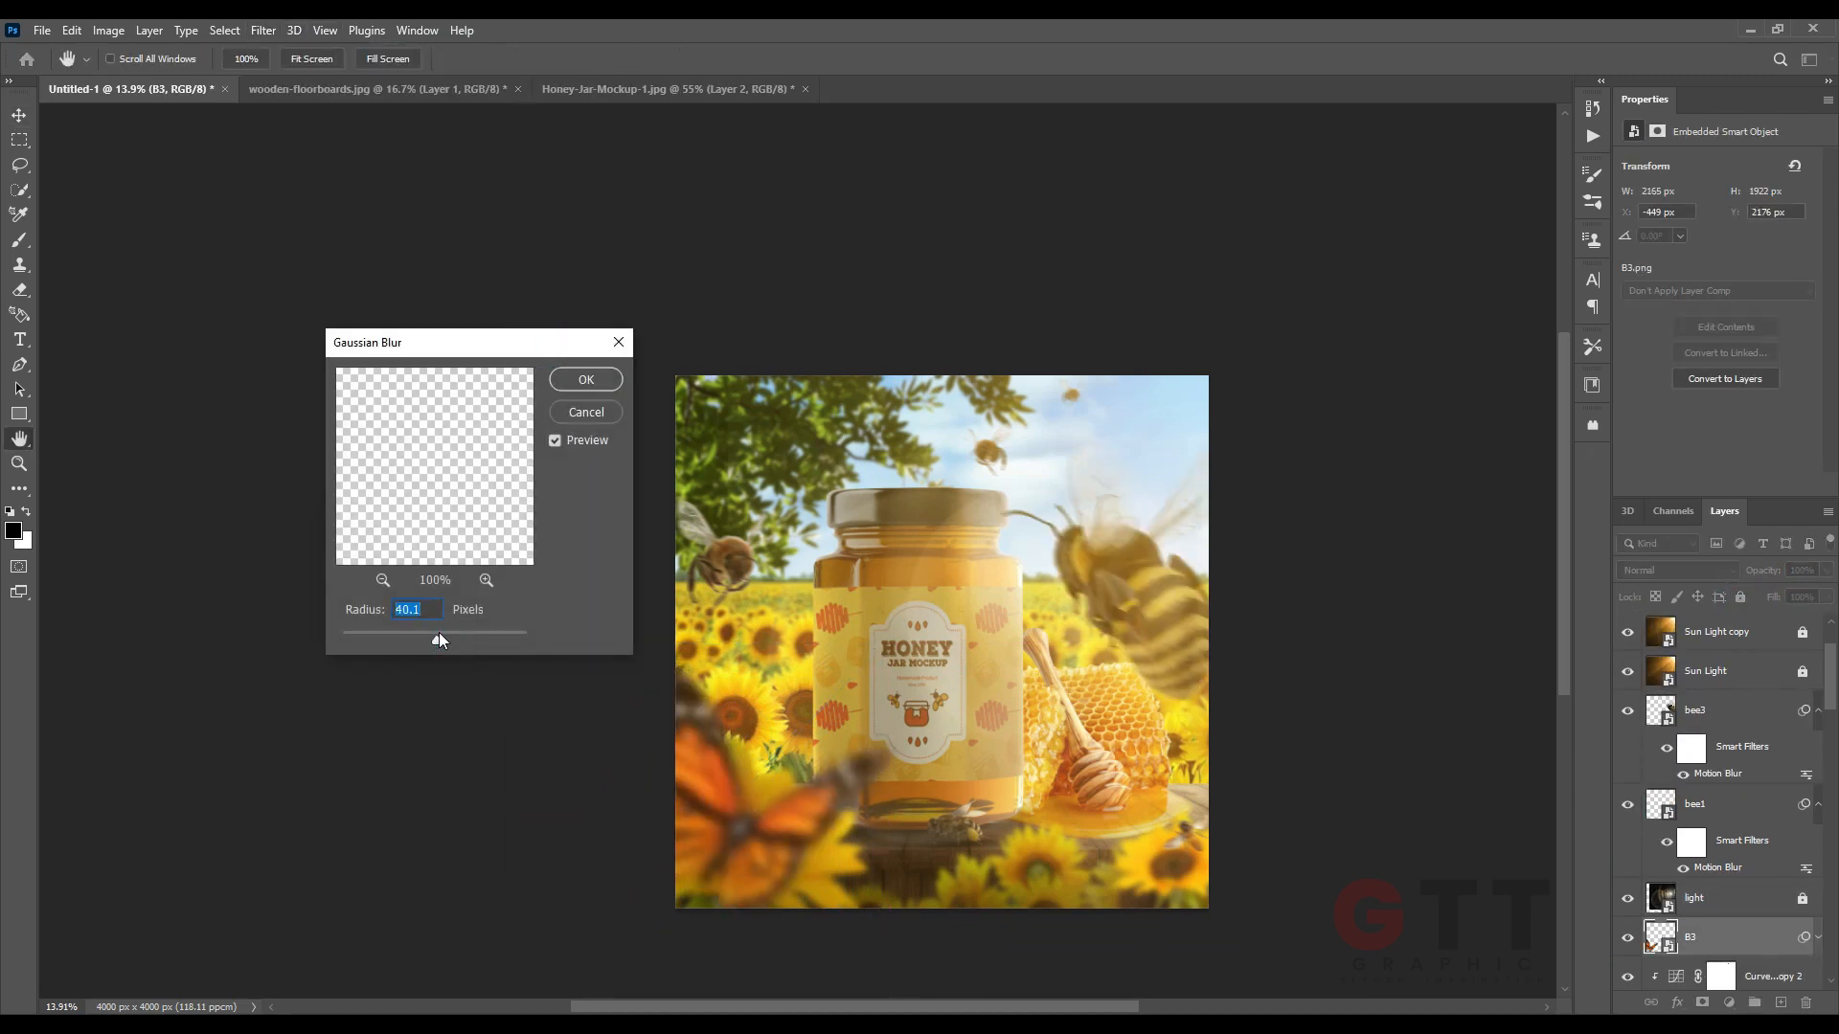
left_click(585, 380)
key("v")
scroll(735, 841, "up", 4)
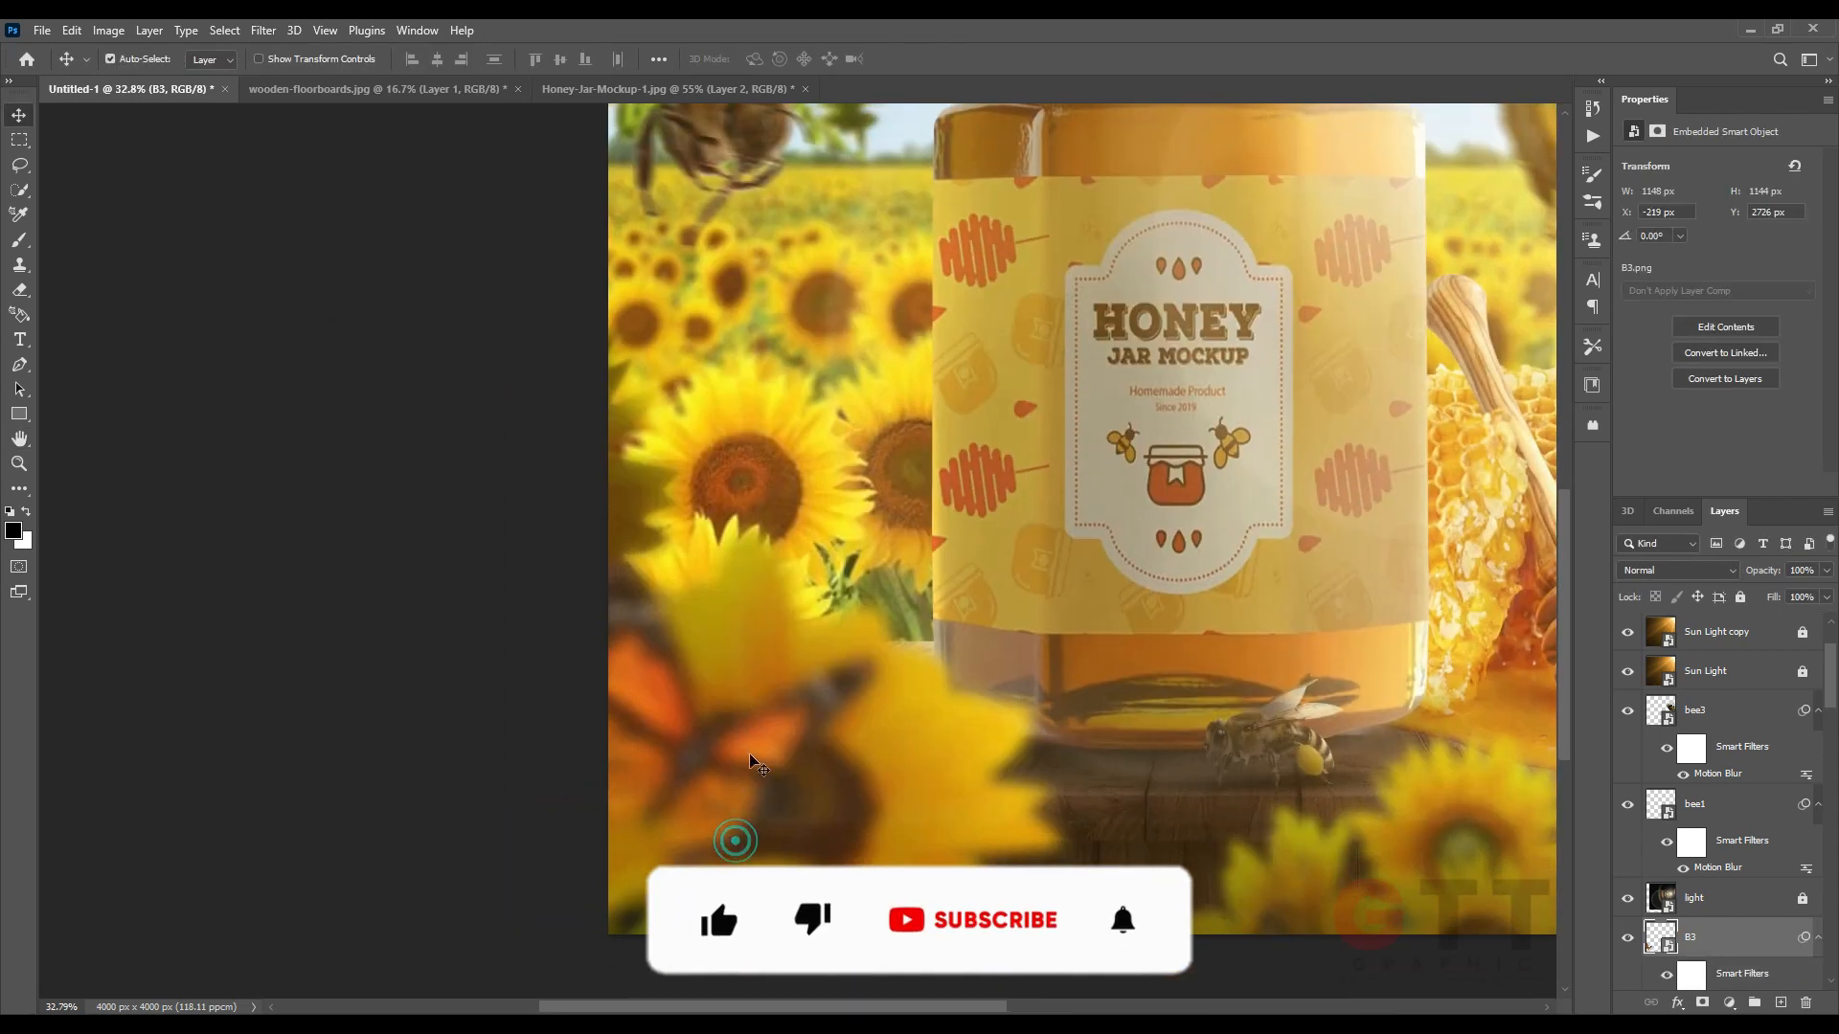
Add a mask to the light layer and paint it black at 22% opacity to reduce the haze over the butterfly area.
left_click(1714, 897)
left_click(1702, 1003)
scroll(855, 802, "down", 1)
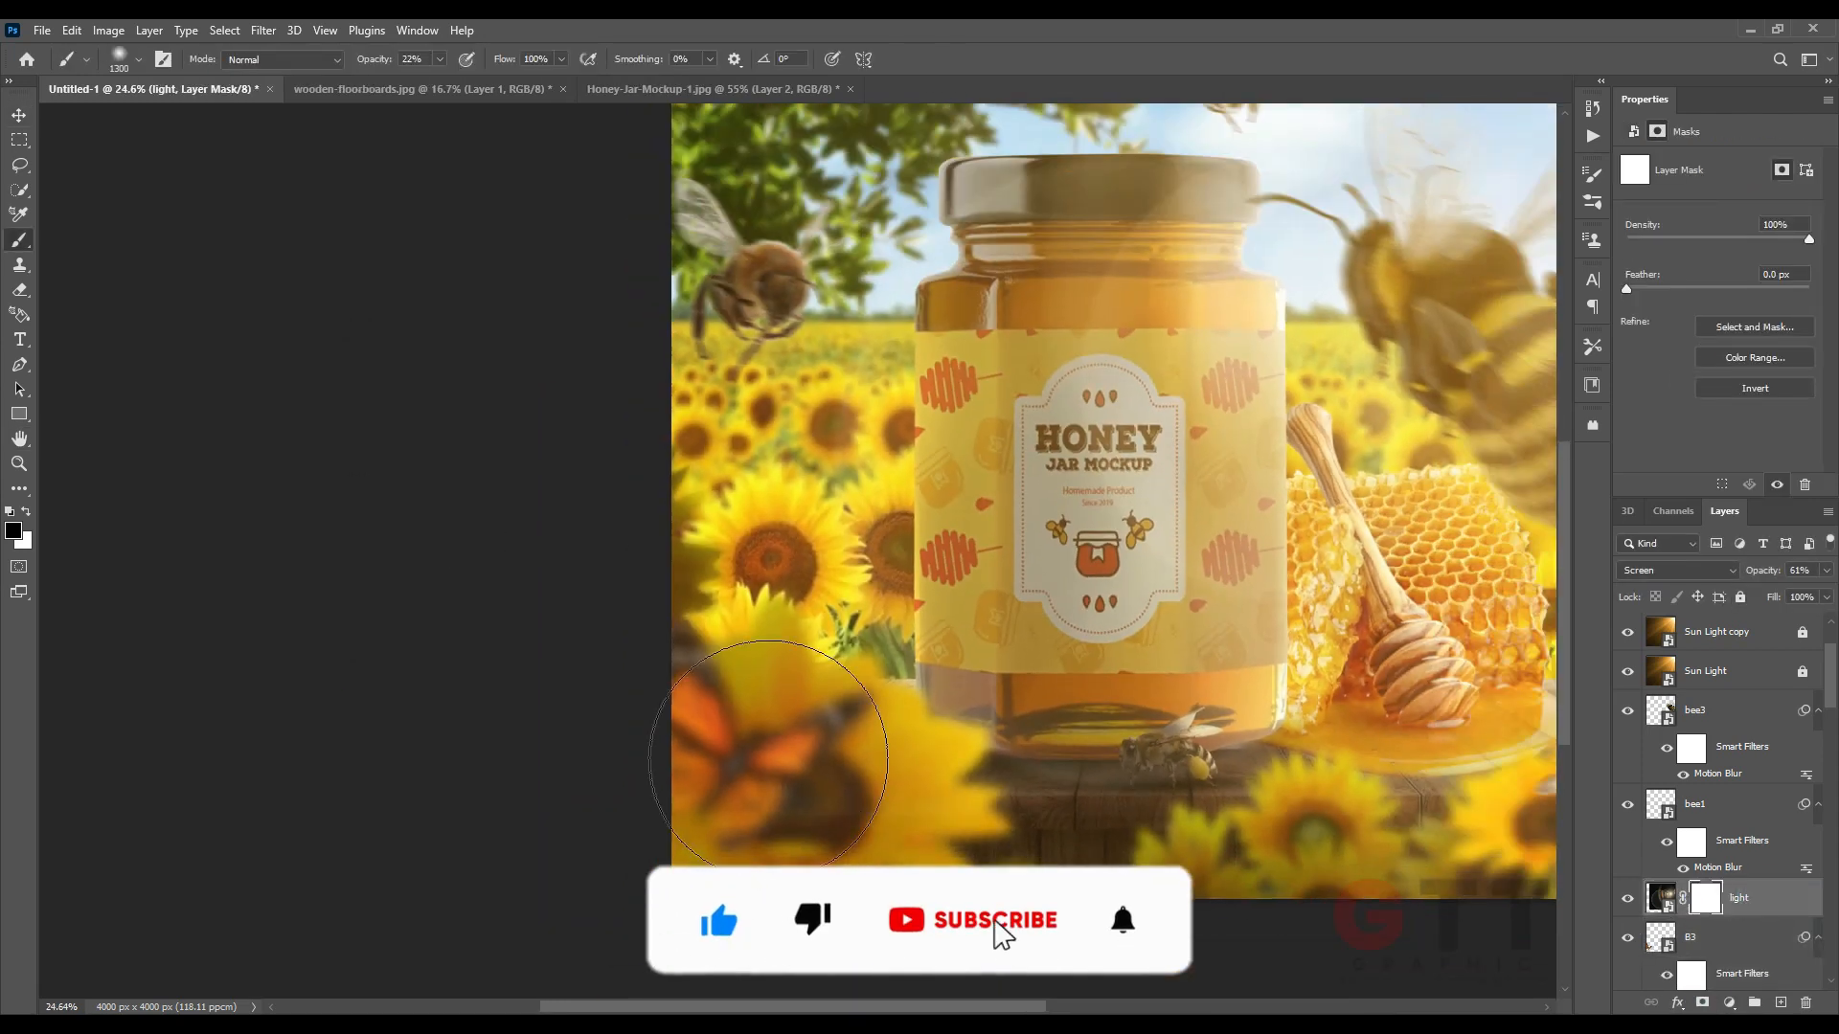
scroll(1303, 841, "down", 2)
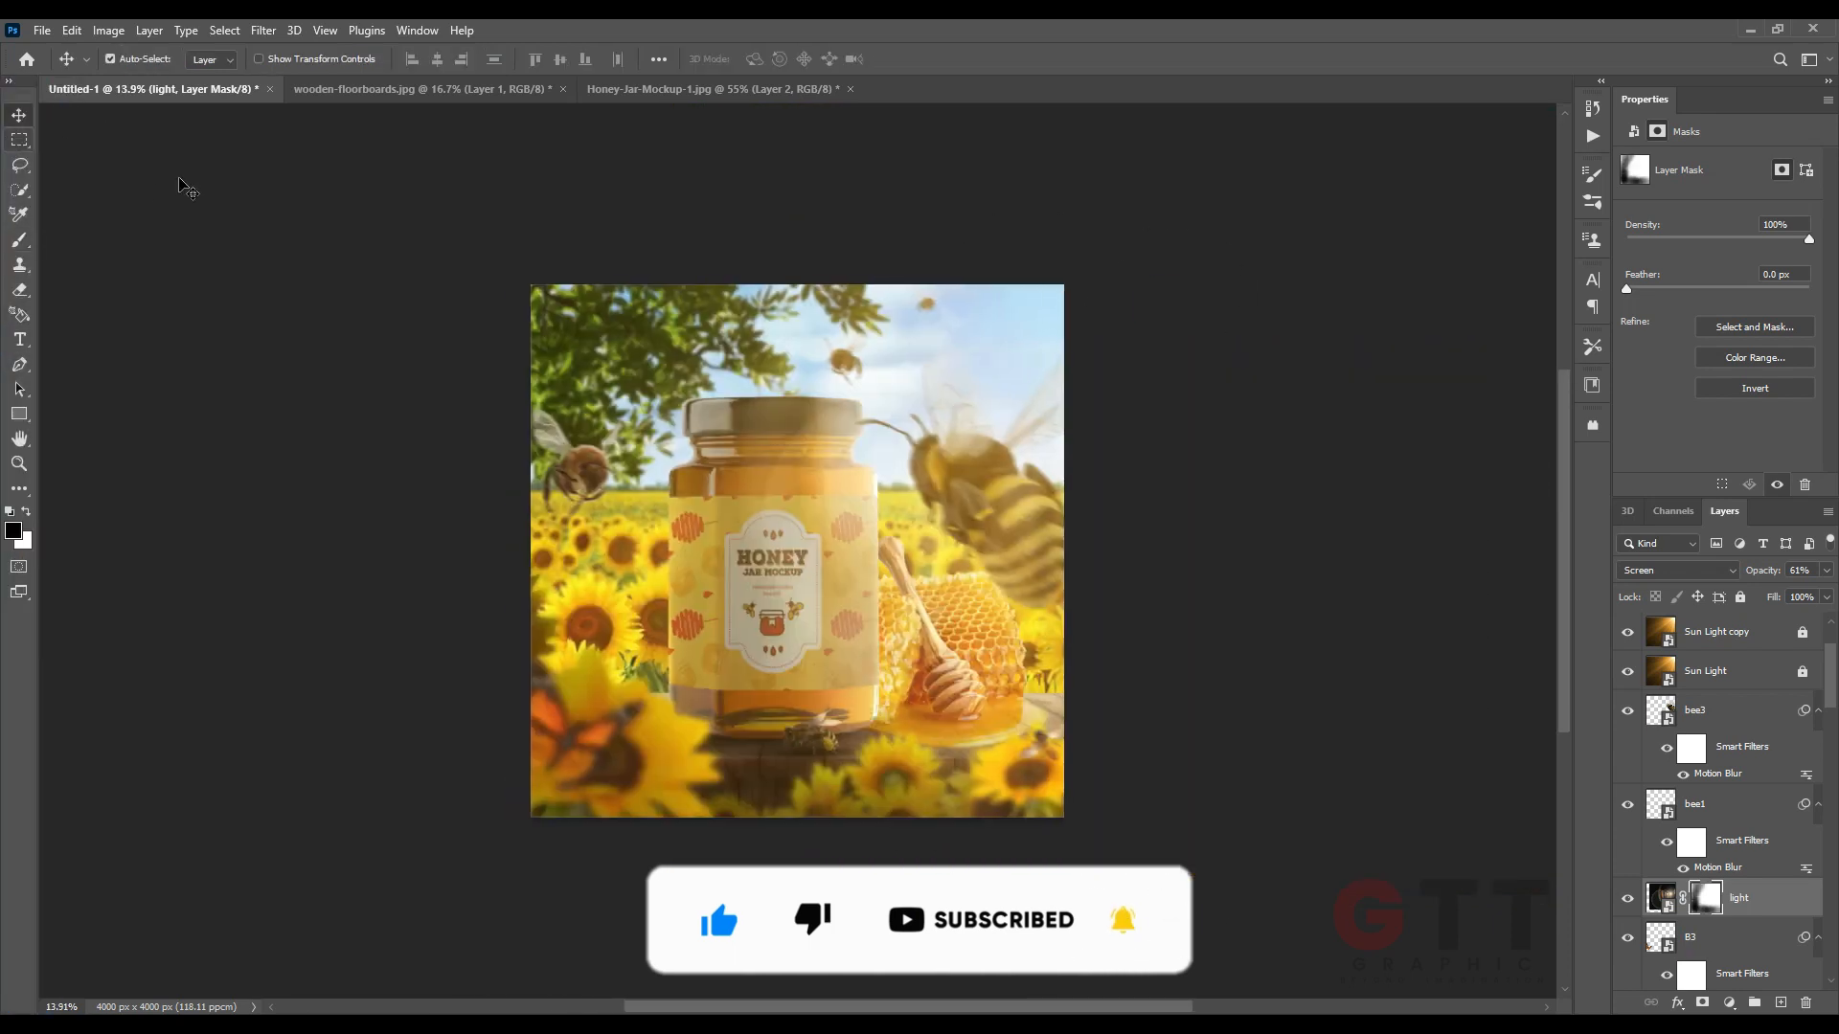
Readjust the B3 butterfly's Gaussian Blur radius and reposition it at the left edge of the lower-left sunflower.
scroll(612, 657, "up", 3)
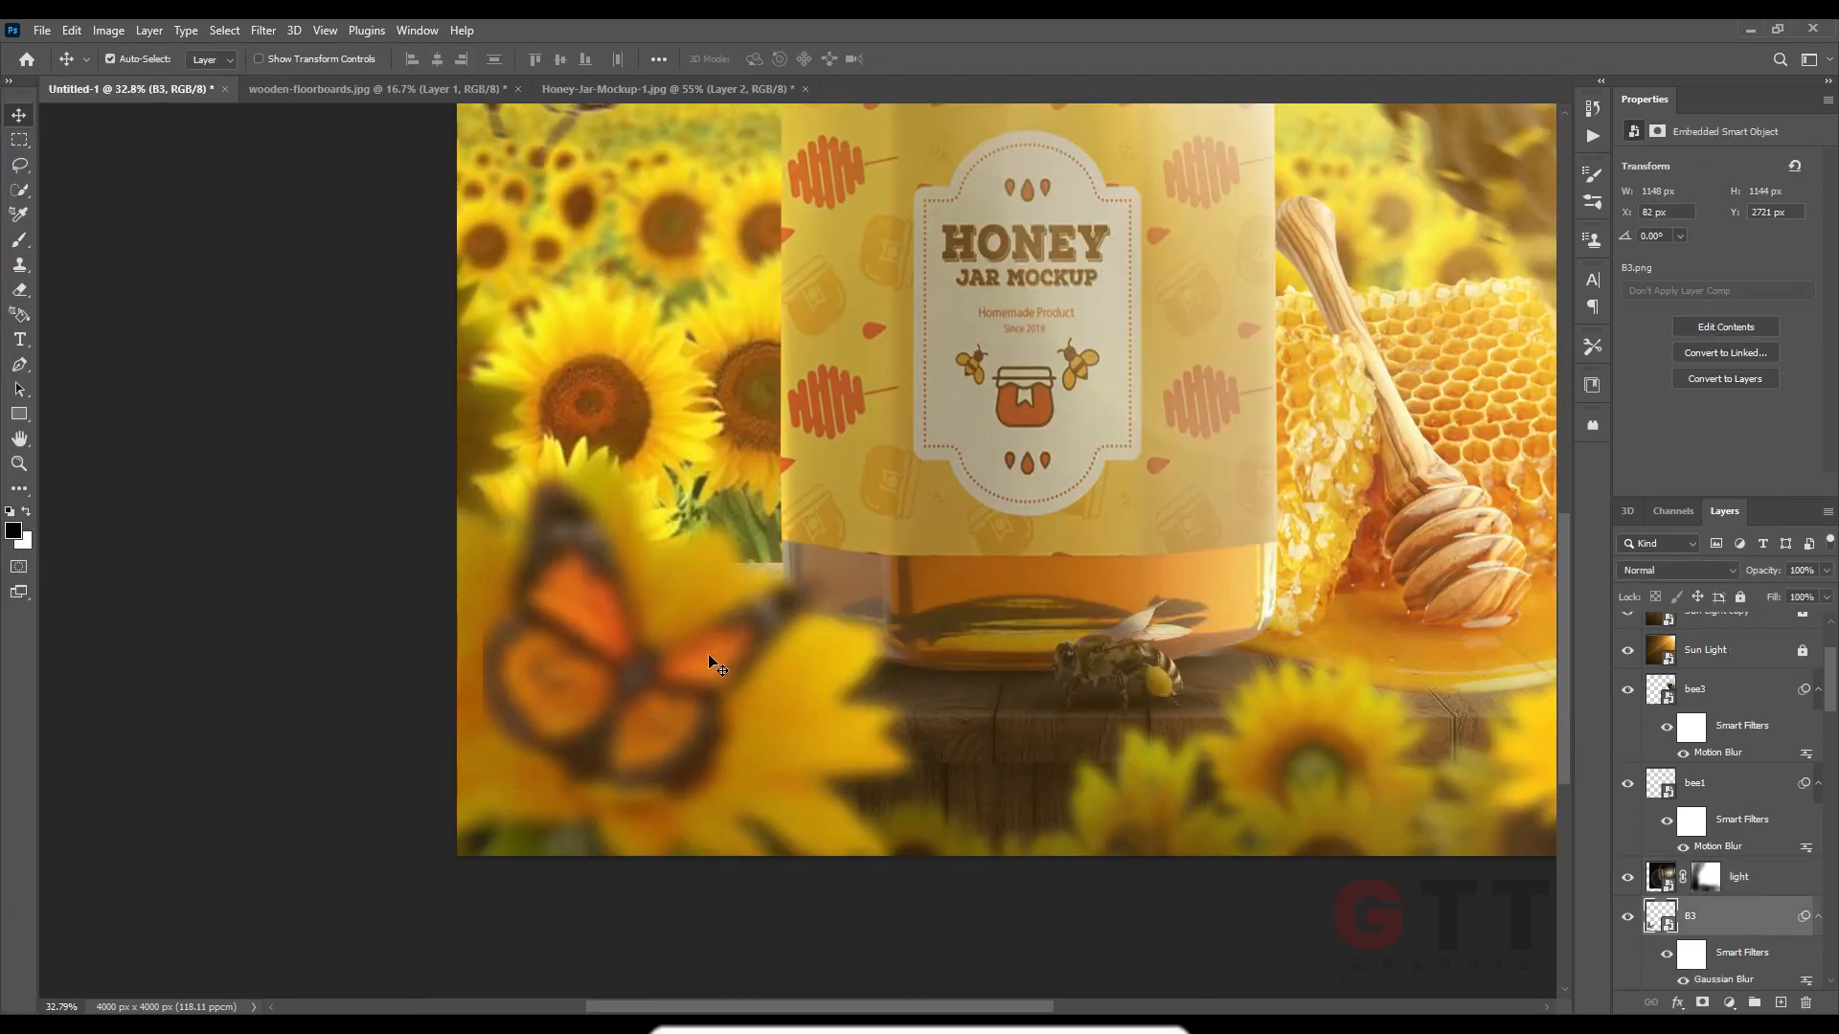
double_click(1736, 980)
left_click_drag(280, 577, 284, 579)
key("Return")
scroll(623, 699, "down", 3)
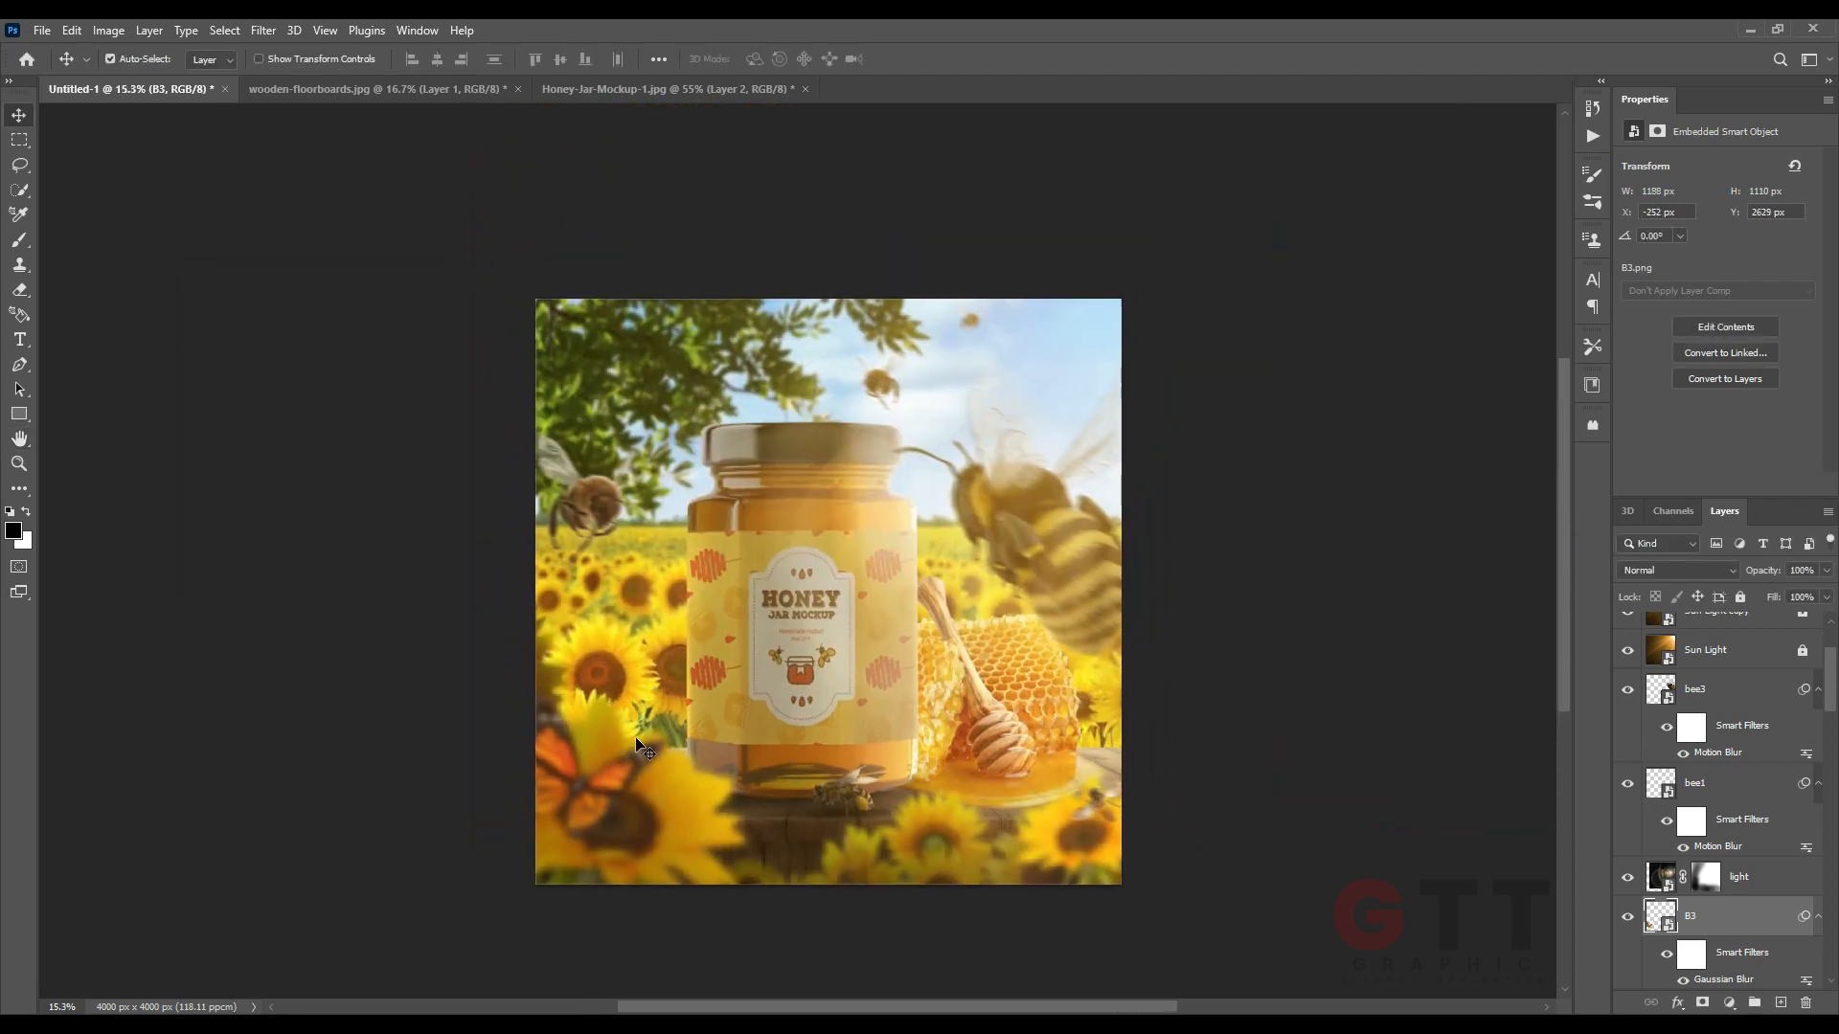
scroll(623, 771, "up", 4)
left_click_drag(579, 810, 589, 799)
Duplicate the B3 butterfly, shrink the copy and place it horizontally flipped on the sunflower left of the jar.
key("ctrl+j")
left_click_drag(1724, 980, 1805, 1003)
key("ctrl+t")
left_click_drag(580, 756, 651, 632)
left_click_drag(767, 506, 668, 613)
left_click_drag(649, 632, 672, 588)
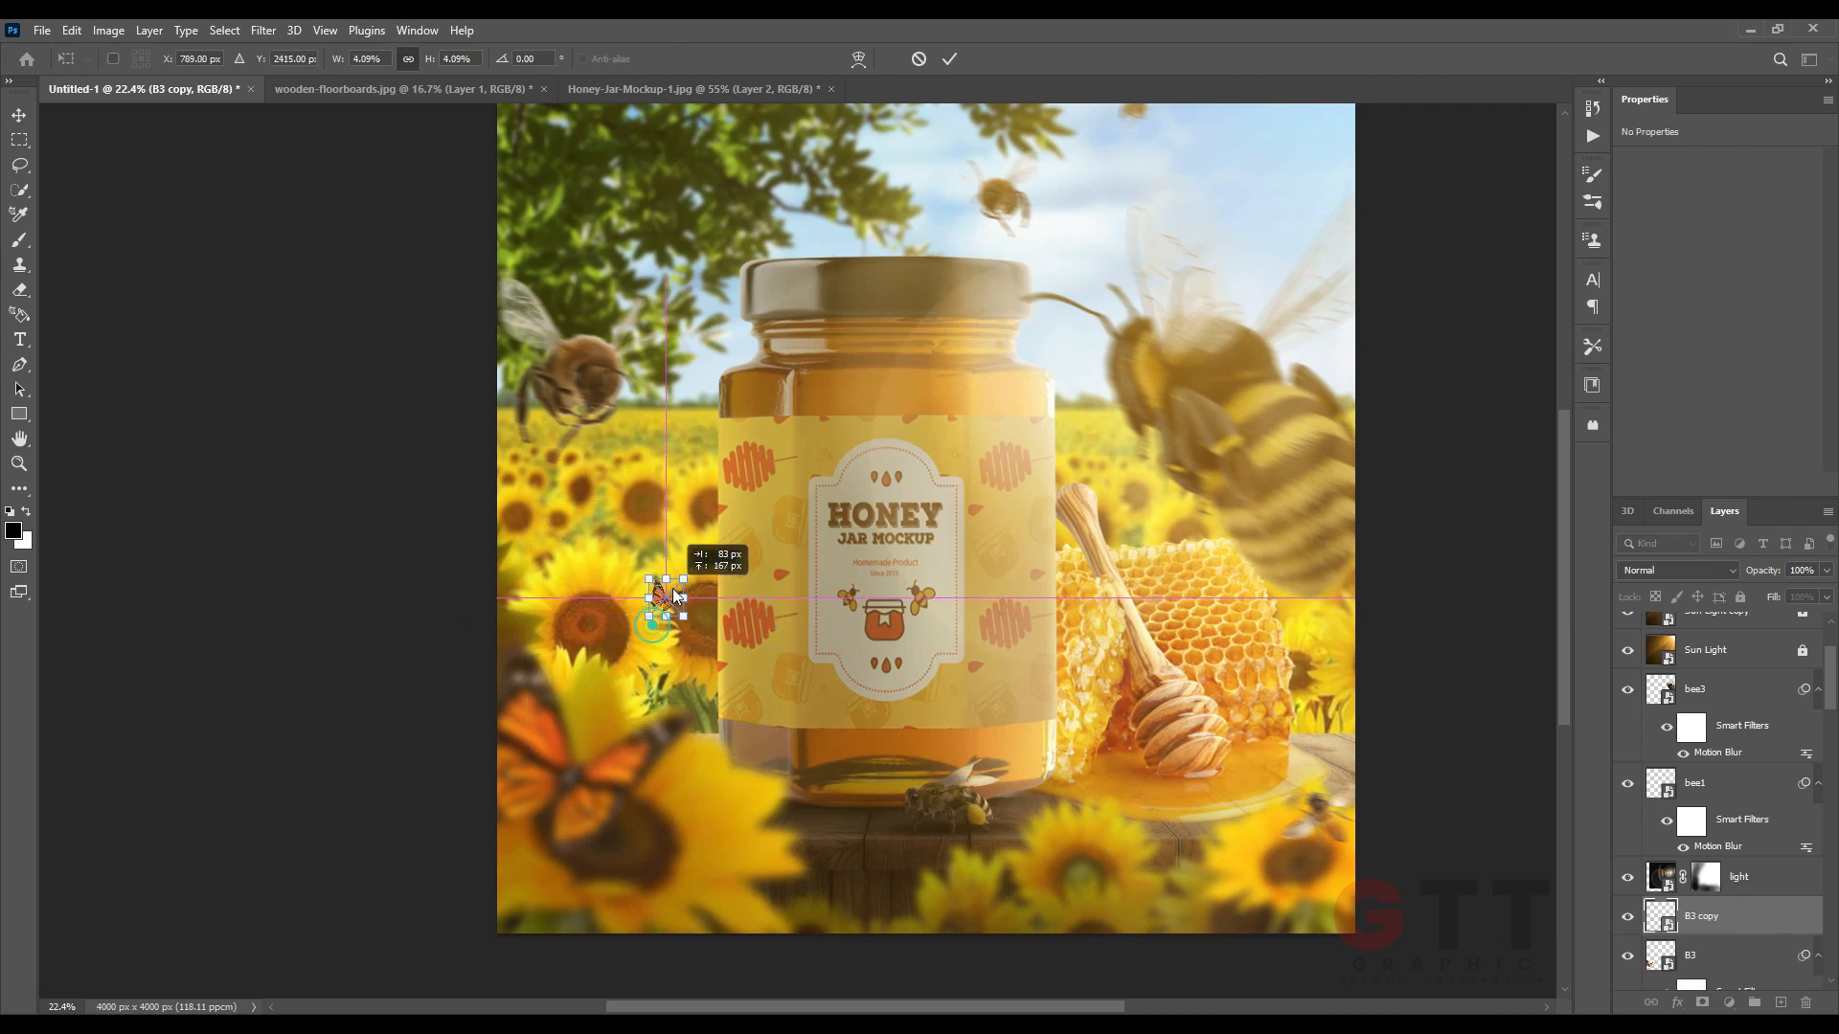
scroll(678, 580, "up", 8)
right_click(668, 588)
left_click(731, 935)
key("Return")
Hide the Gaussian Blur on the B3 copy layer and lock the light layer.
scroll(702, 551, "up", 3)
left_click(691, 586)
left_click(1683, 979)
left_click(1682, 980)
scroll(1683, 972, "down", 1)
left_click(1682, 886)
left_click(684, 605)
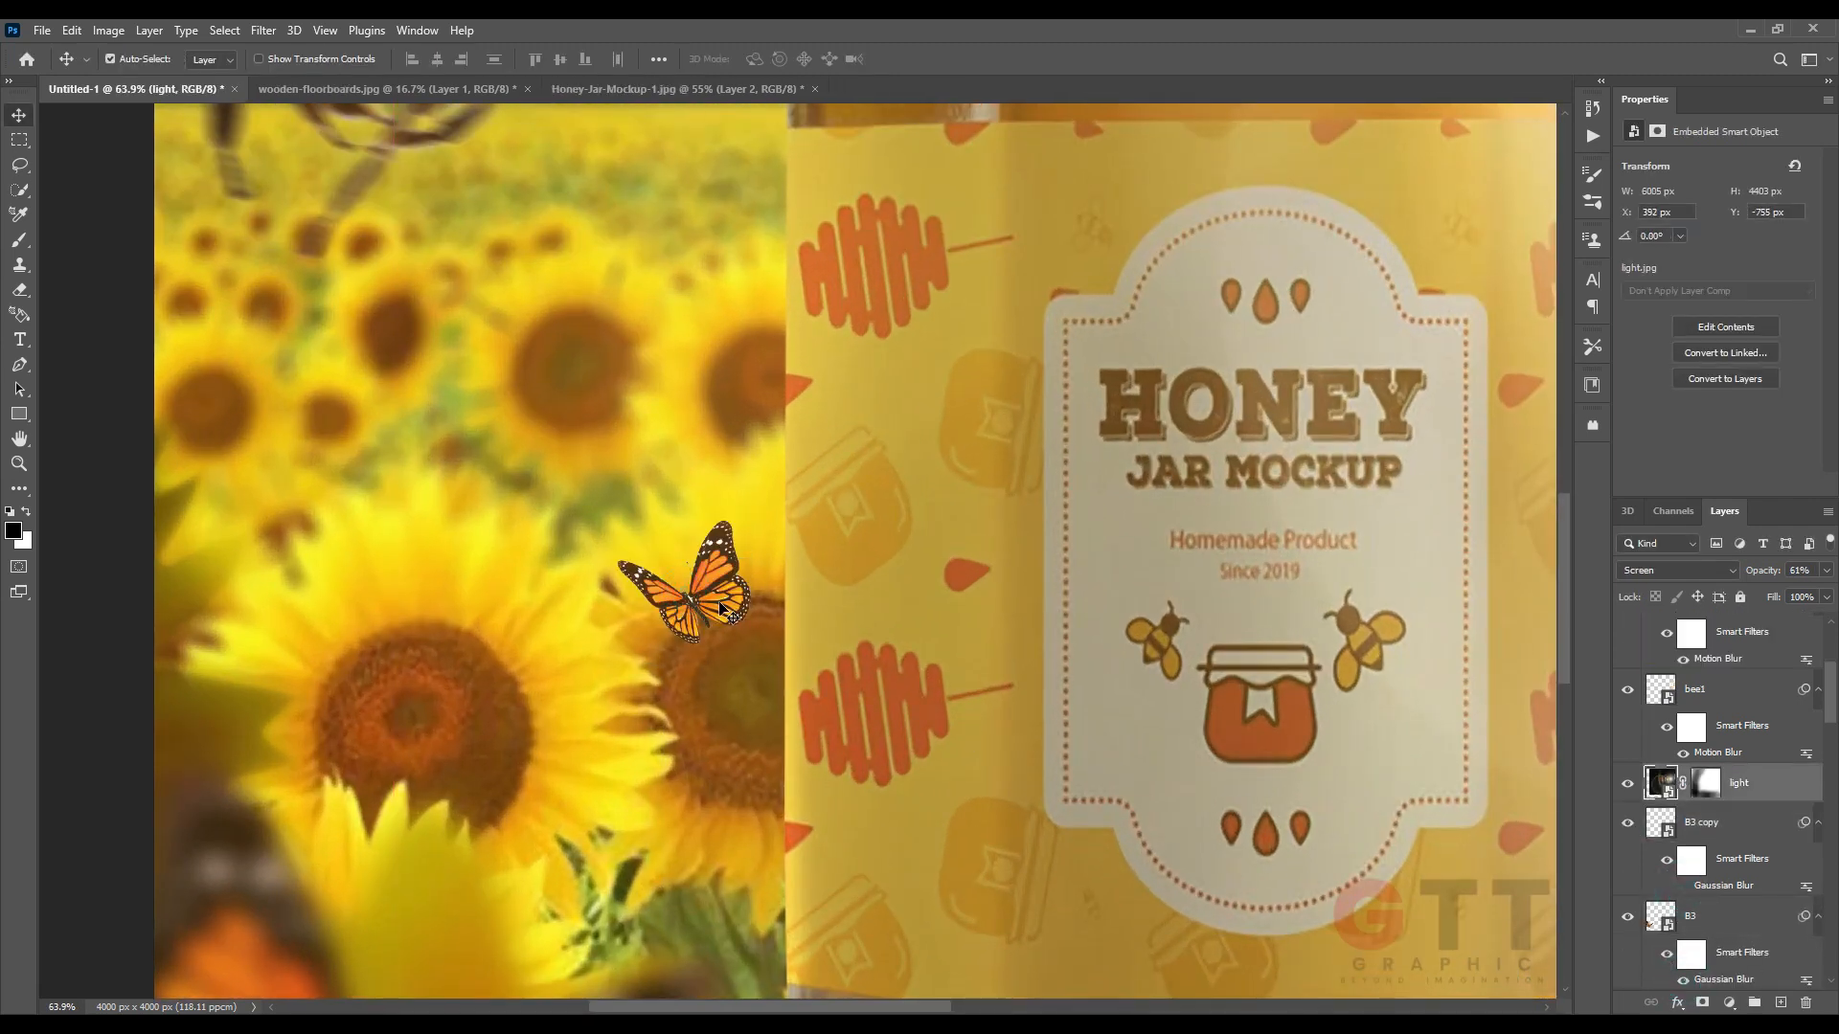
left_click(1740, 598)
Move the small butterfly slightly lower on its sunflower and mirror it horizontally.
left_click_drag(714, 596, 720, 644)
key("ctrl+t")
right_click(725, 648)
left_click(772, 616)
key("Return")
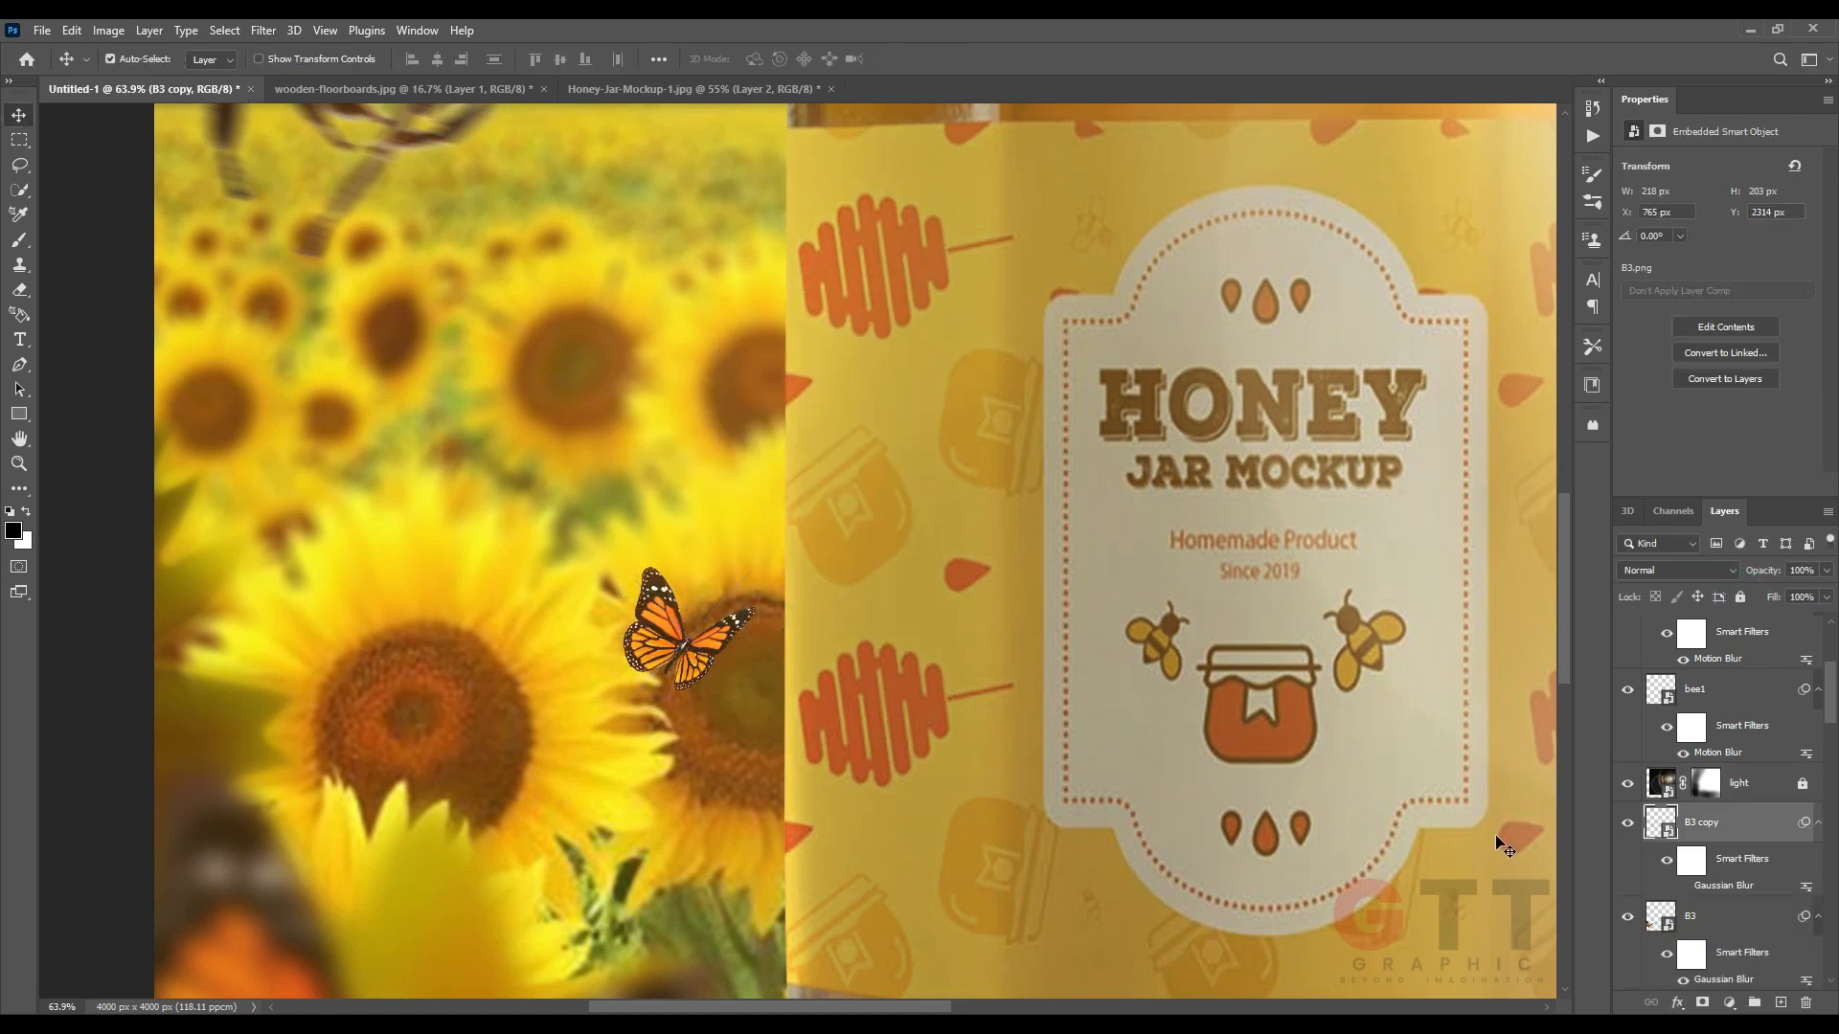
Set the B3 copy's Gaussian Blur radius to 4.0 px.
double_click(1721, 885)
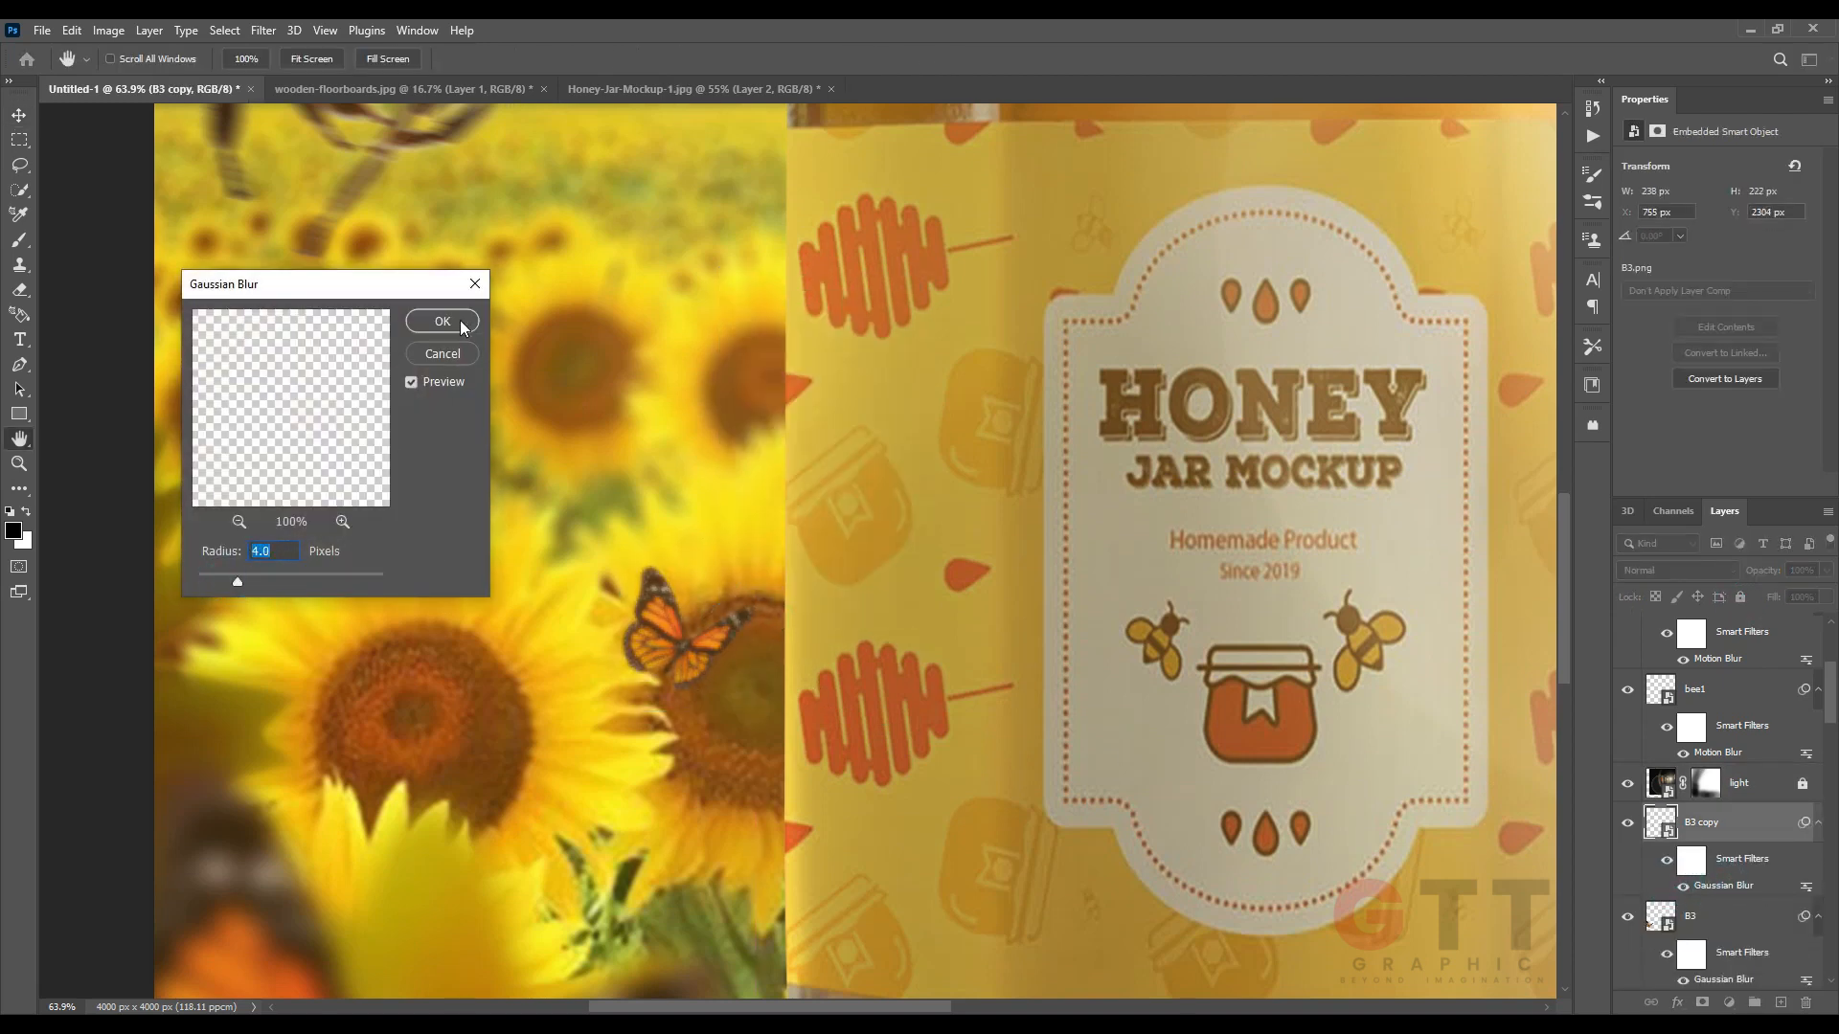
left_click(460, 326)
scroll(594, 640, "down", 5)
Duplicate the small butterfly into the sky above the large bee and flip the duplicate horizontally.
left_click_drag(639, 641, 500, 728)
left_click_drag(507, 727, 1171, 271)
key("ctrl+j")
key("ctrl+t")
right_click(1172, 272)
left_click(1230, 628)
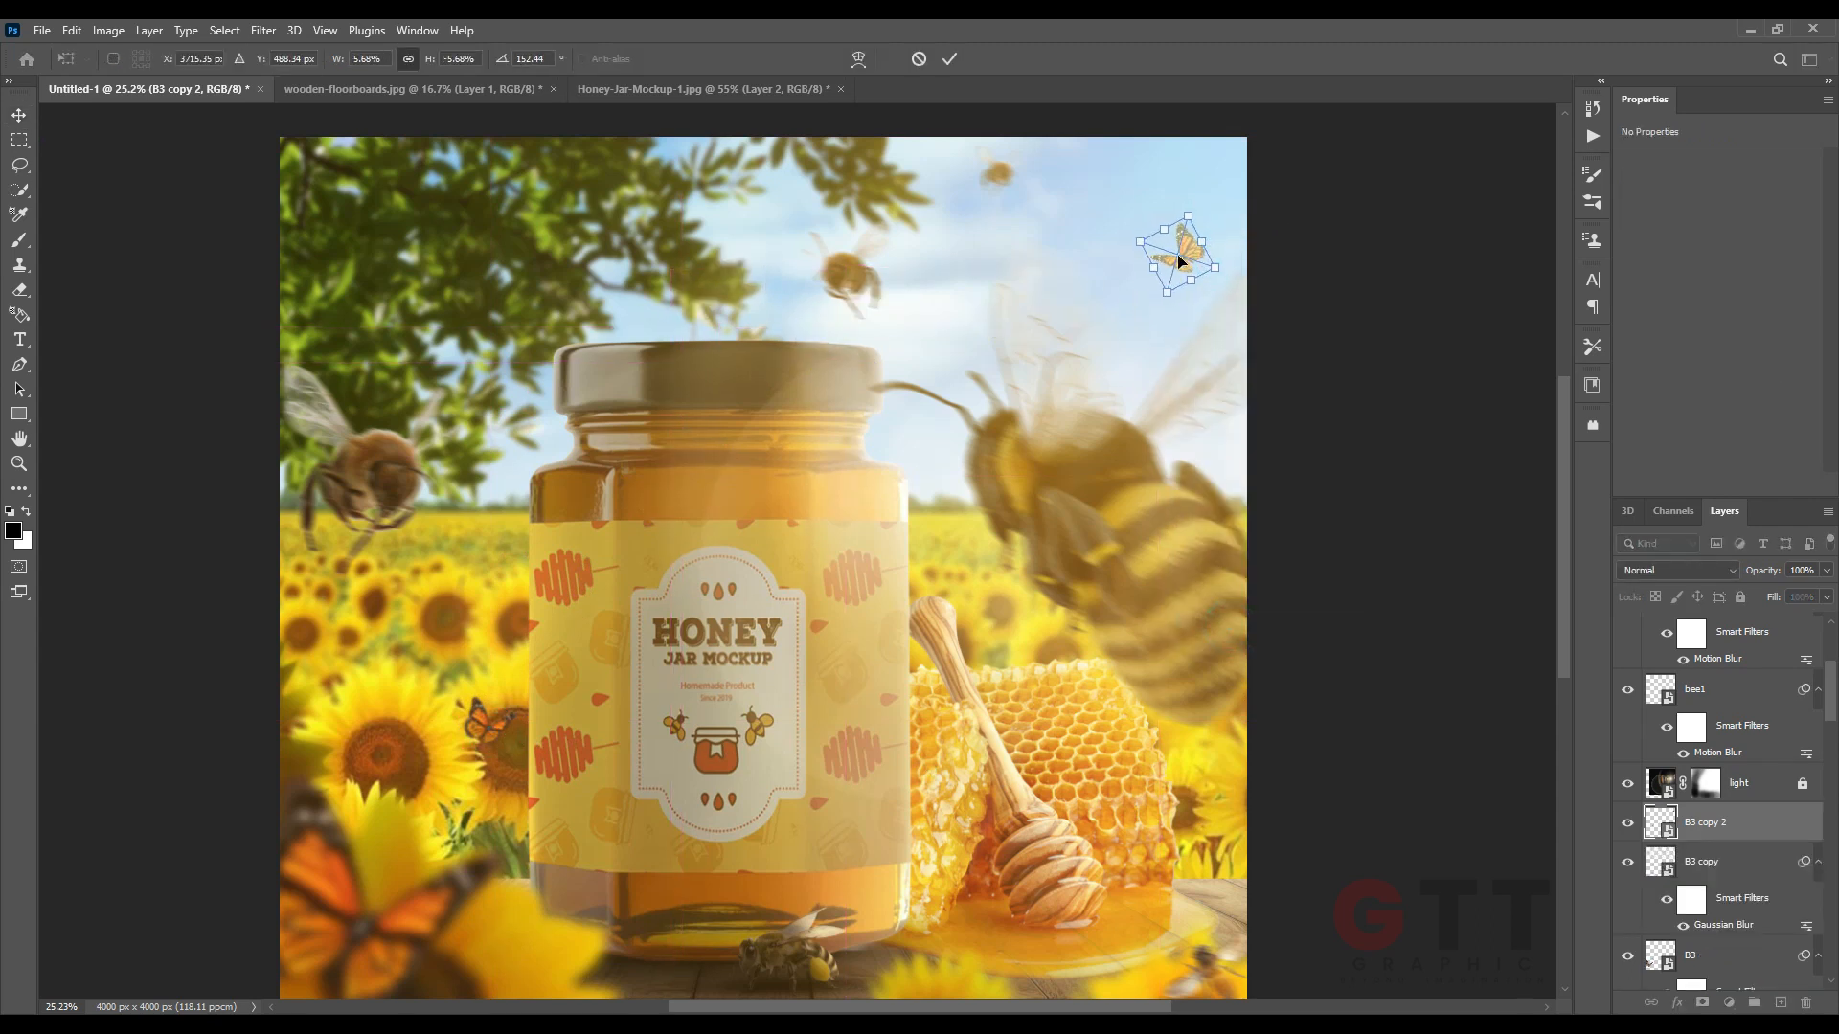
key("Return")
Move the bee left of the jar and its Curves 5 layer slightly up and toward the jar.
scroll(1180, 260, "down", 2)
scroll(1183, 307, "down", 1)
left_click(580, 396)
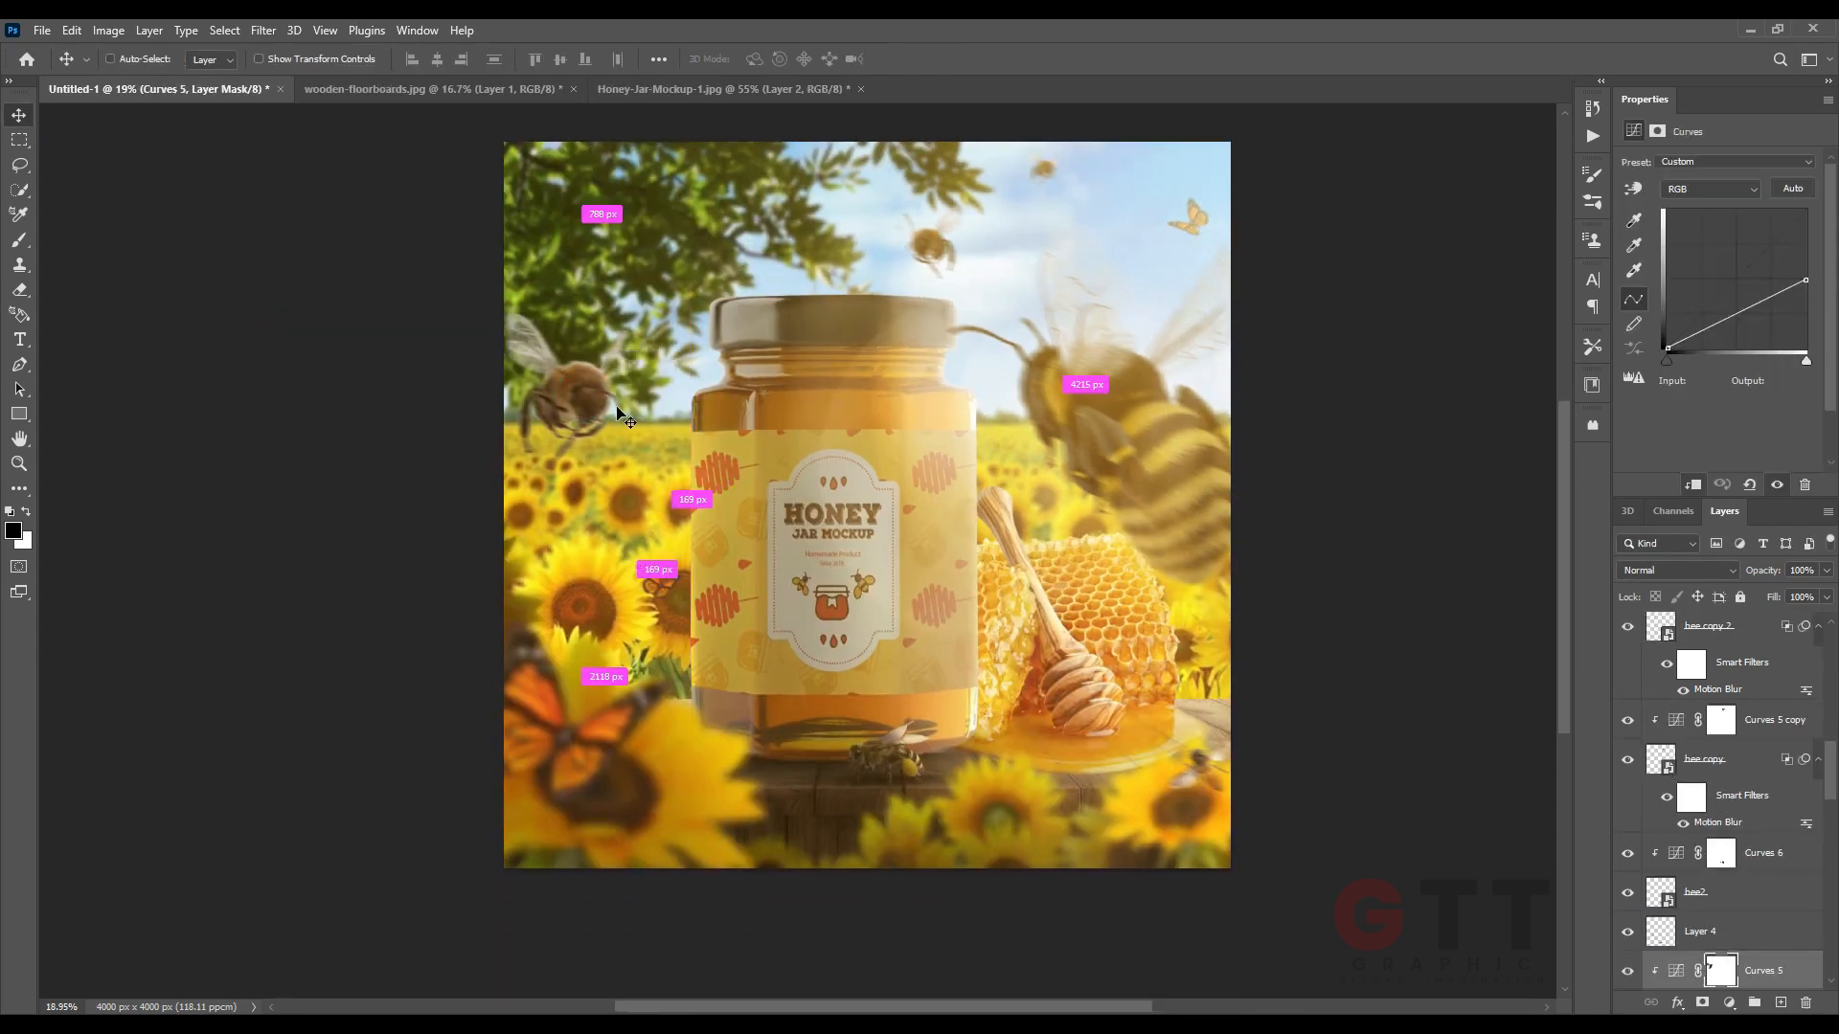
scroll(1724, 924, "down", 2)
left_click(1723, 922, "ctrl")
left_click_drag(584, 387, 601, 367)
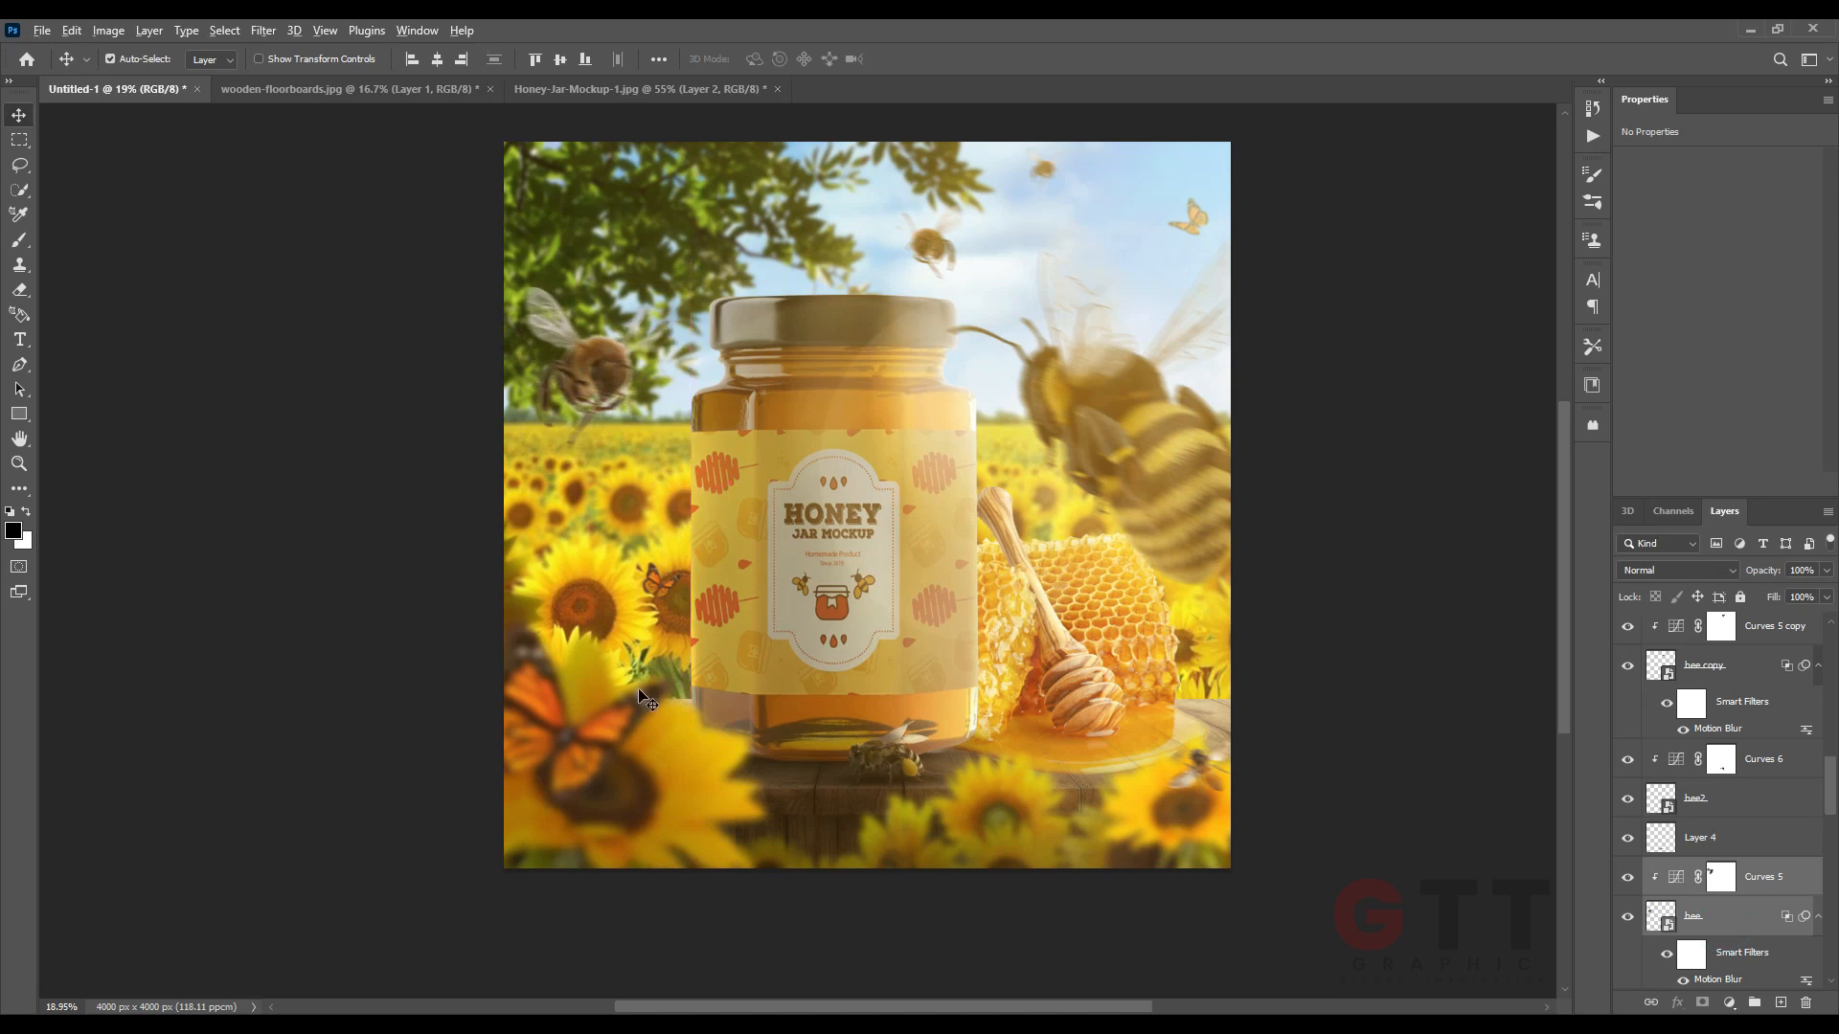
scroll(574, 354, "down", 2)
left_click(70, 156)
scroll(713, 643, "up", 1)
scroll(764, 639, "down", 2)
scroll(766, 643, "up", 1)
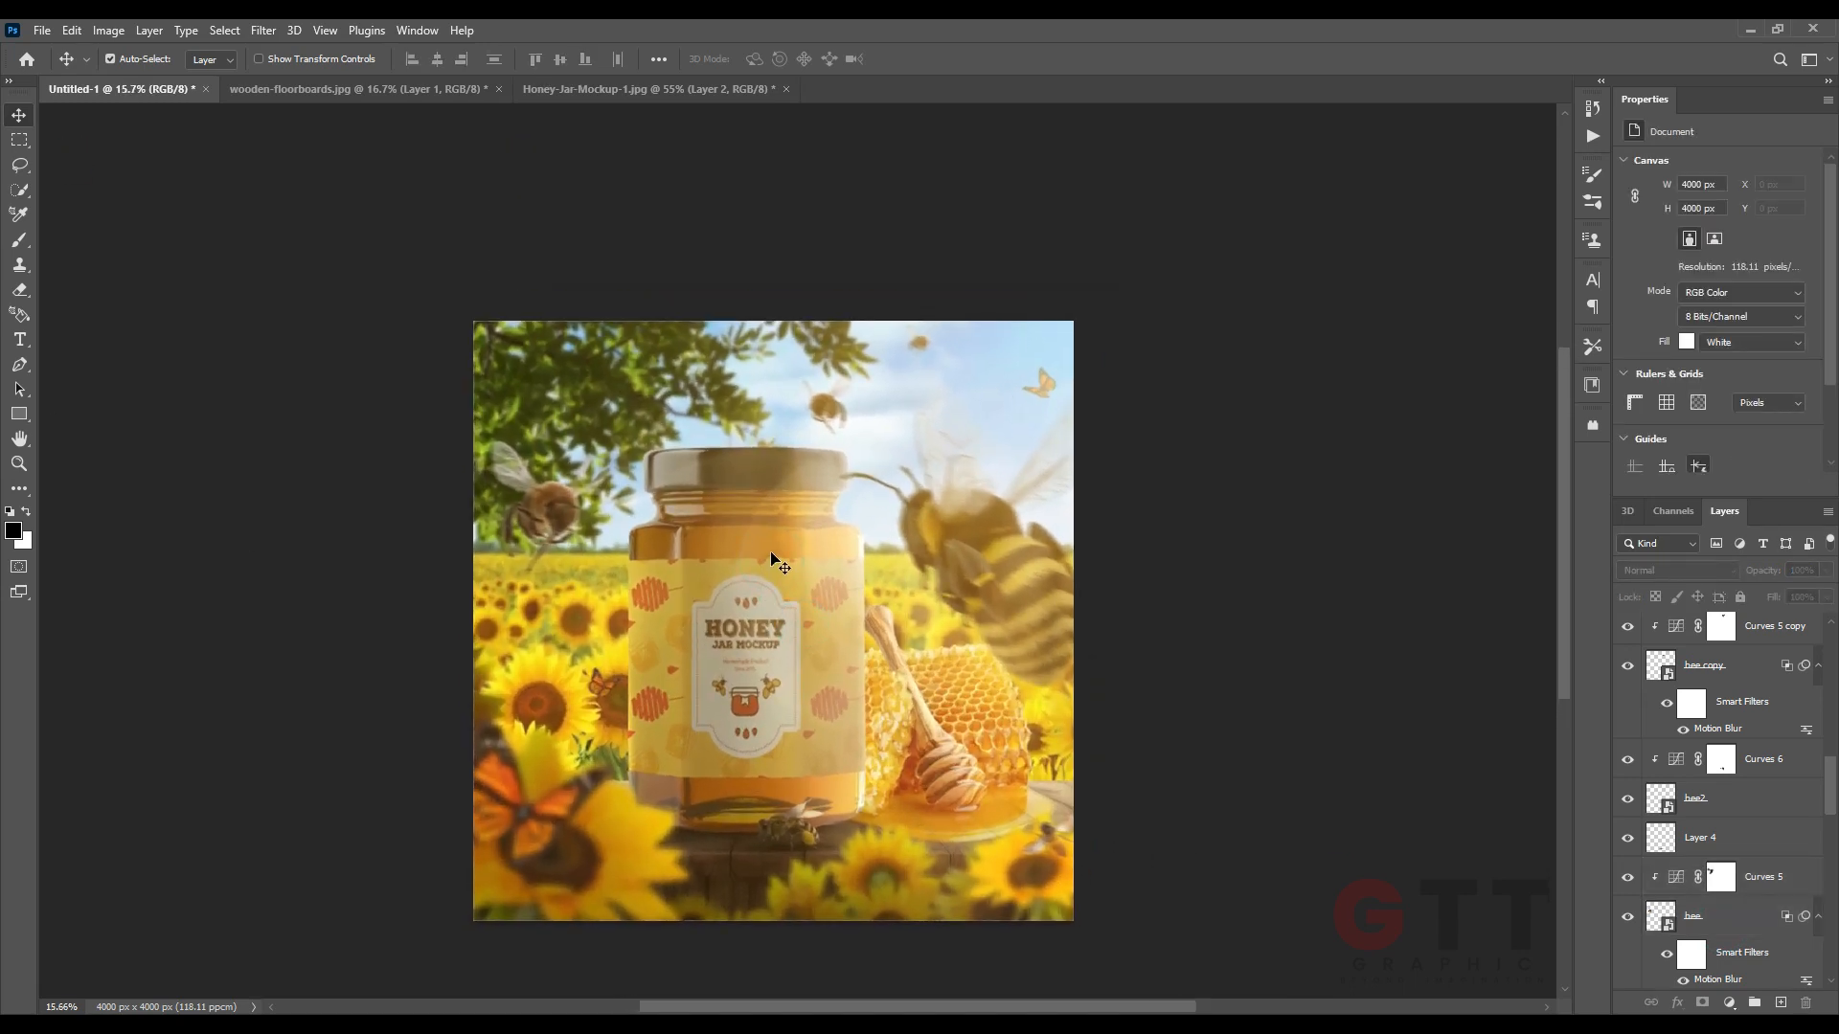
scroll(643, 575, "down", 1)
Add a Color Balance adjustment above the sunflower copy layer, with midtones Cyan-Red at +9 and Magenta-Green shifted slightly toward magenta.
scroll(1723, 814, "up", 5)
left_click(1716, 632)
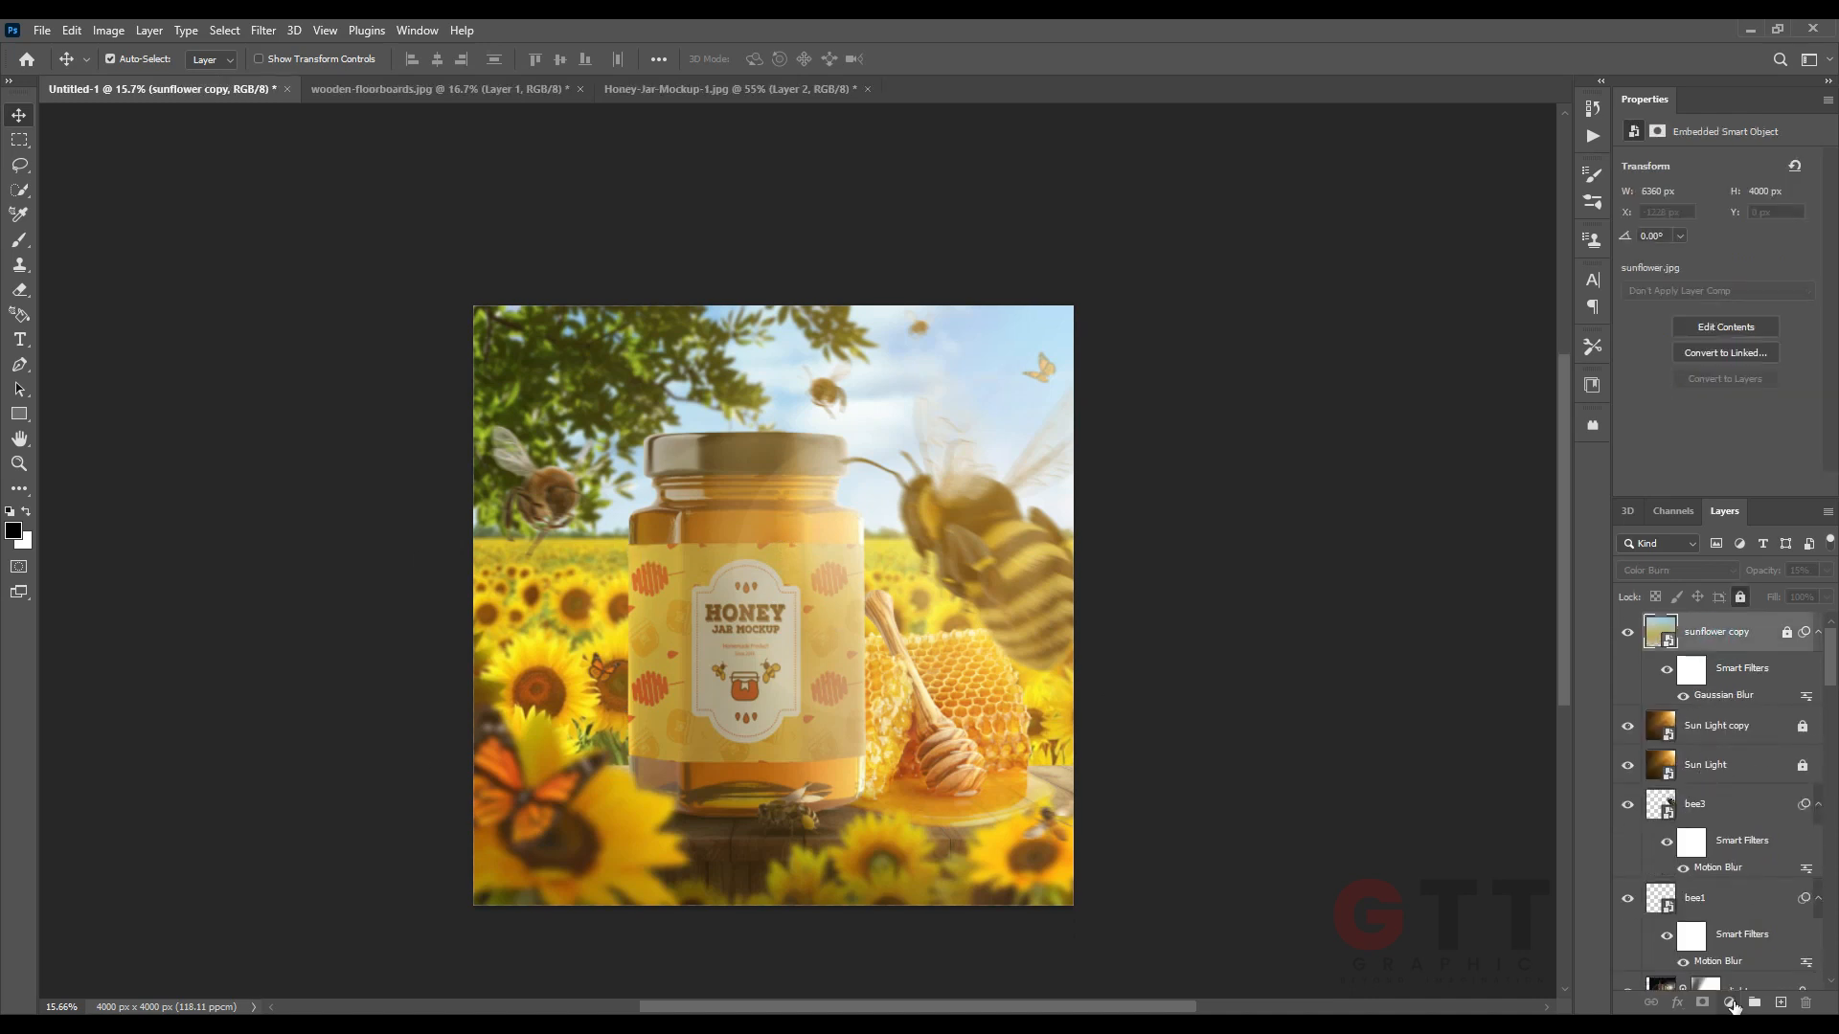
left_click(1728, 1003)
left_click(1735, 833)
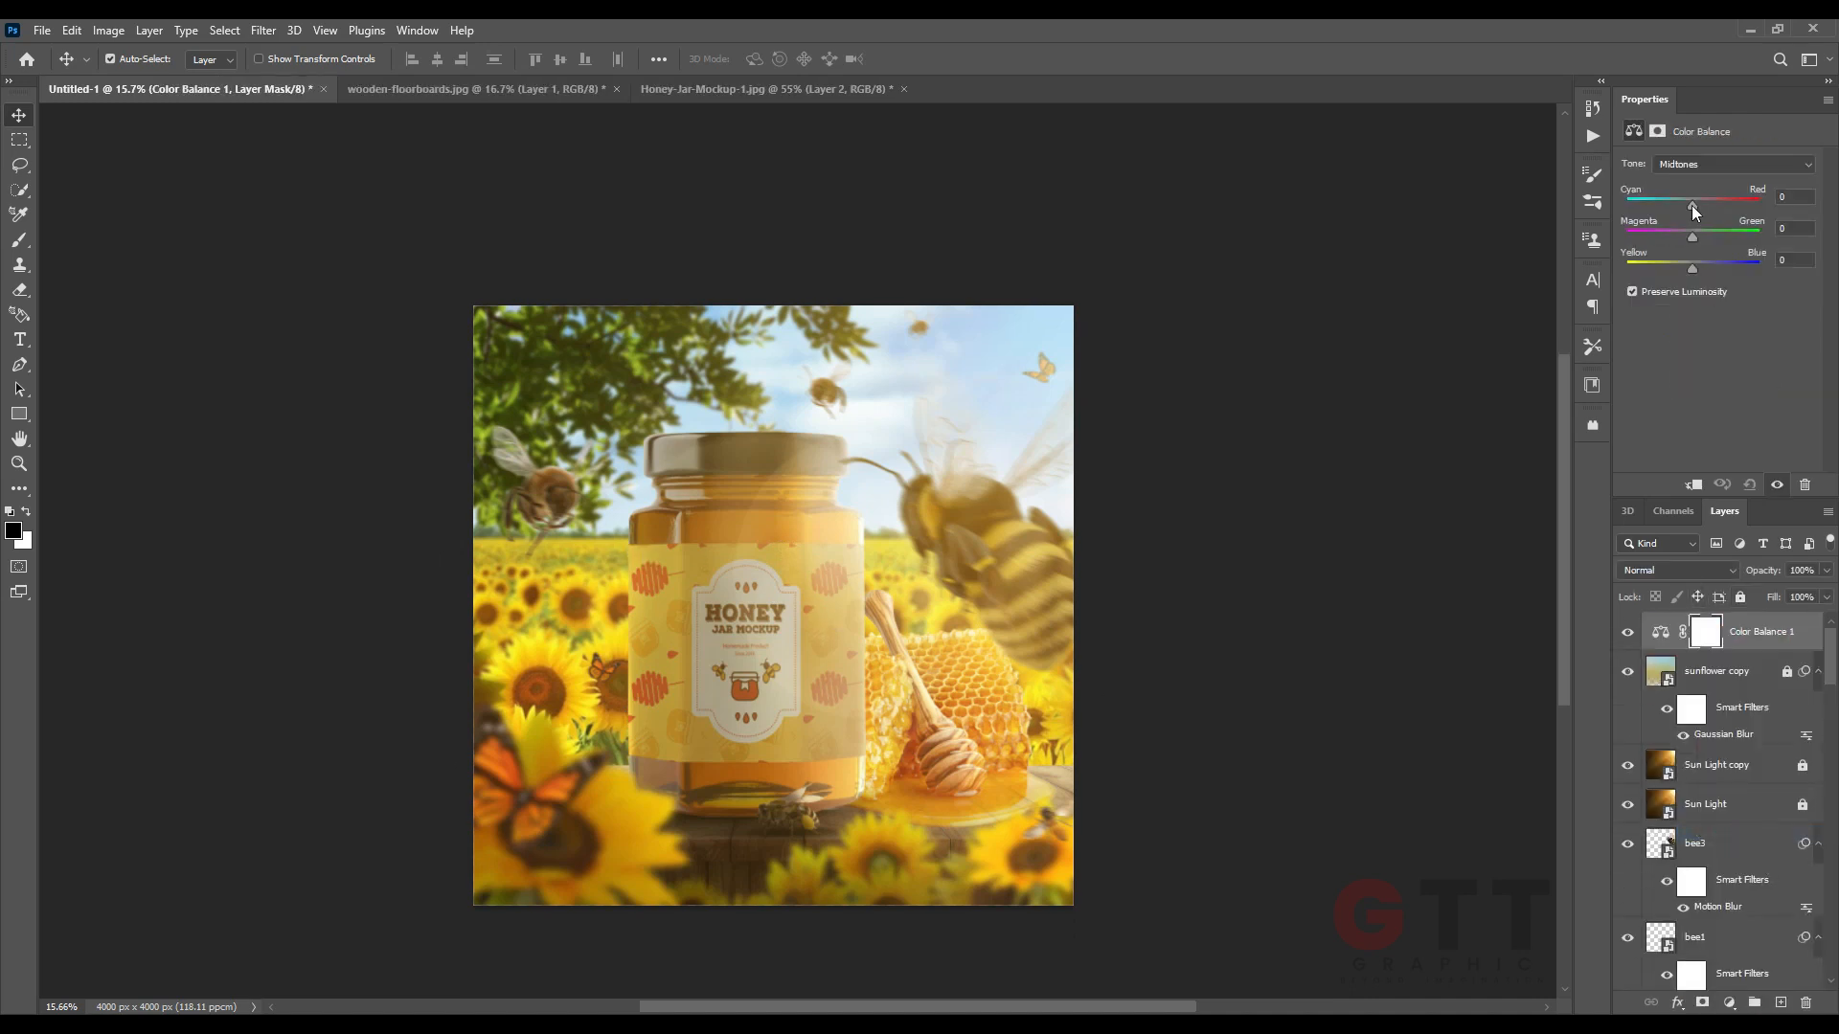
left_click_drag(1695, 205, 1691, 237)
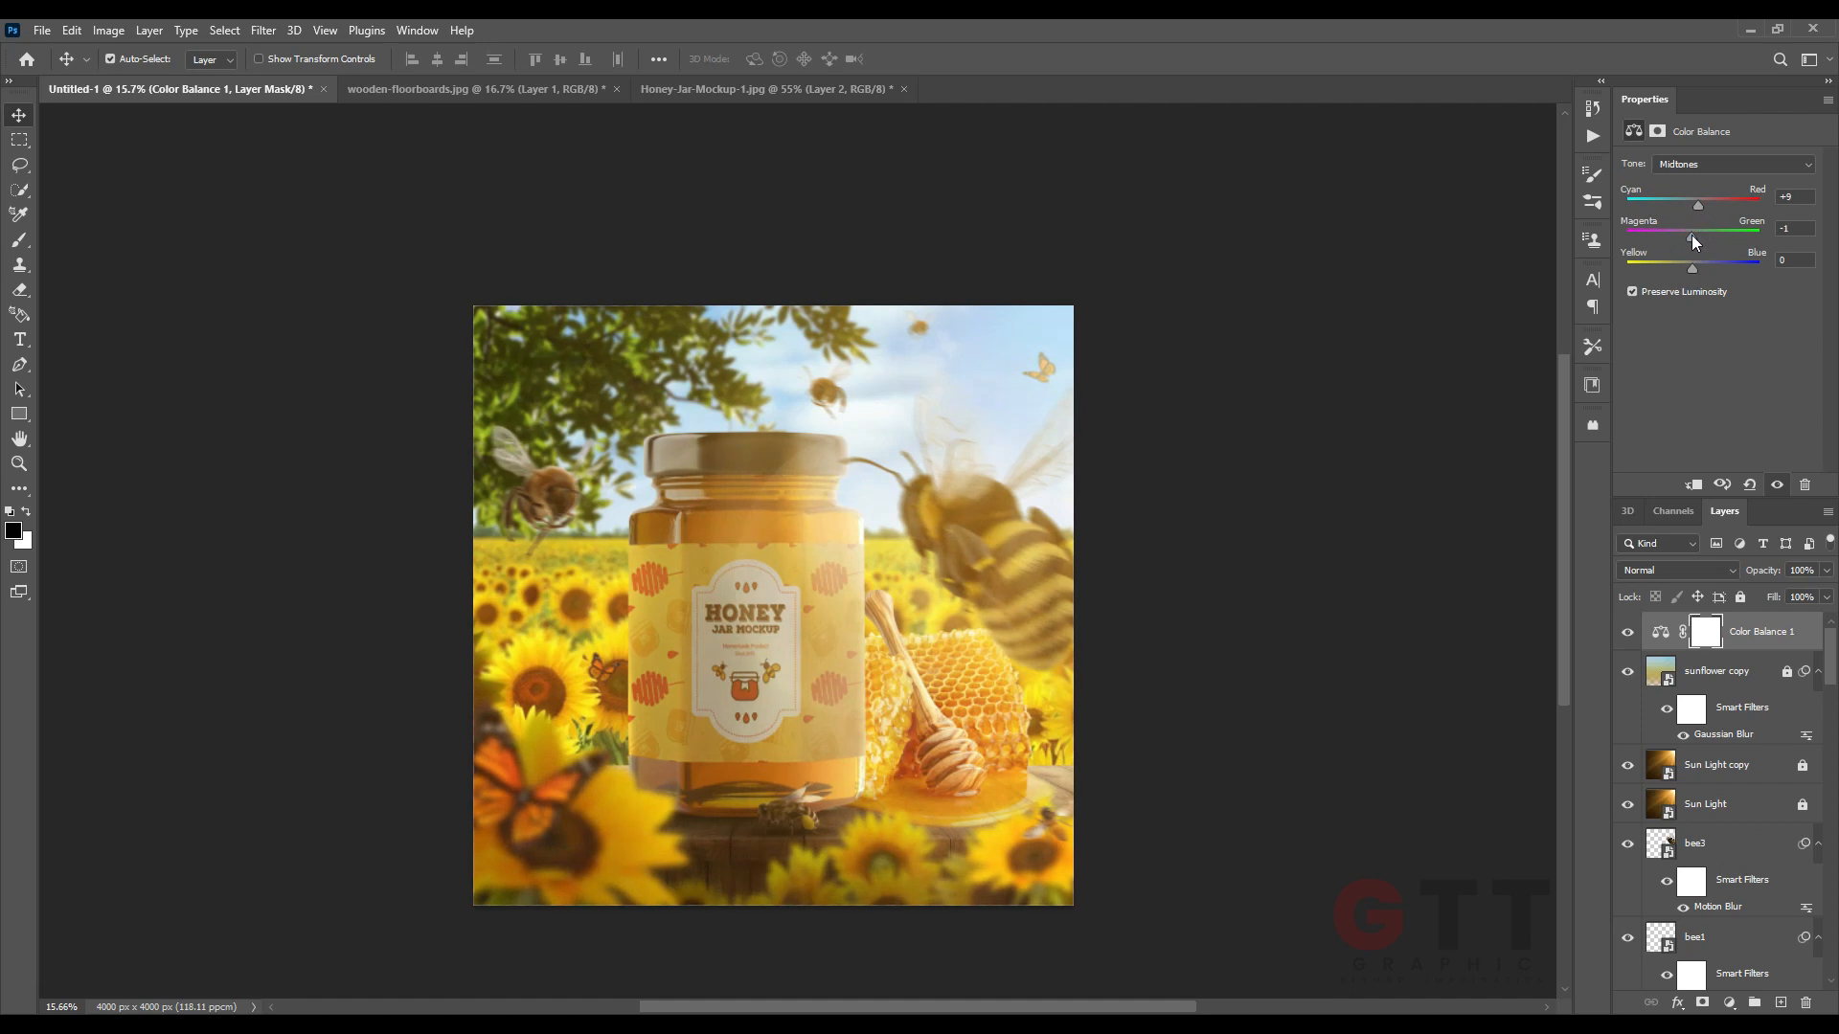
left_click(1374, 529)
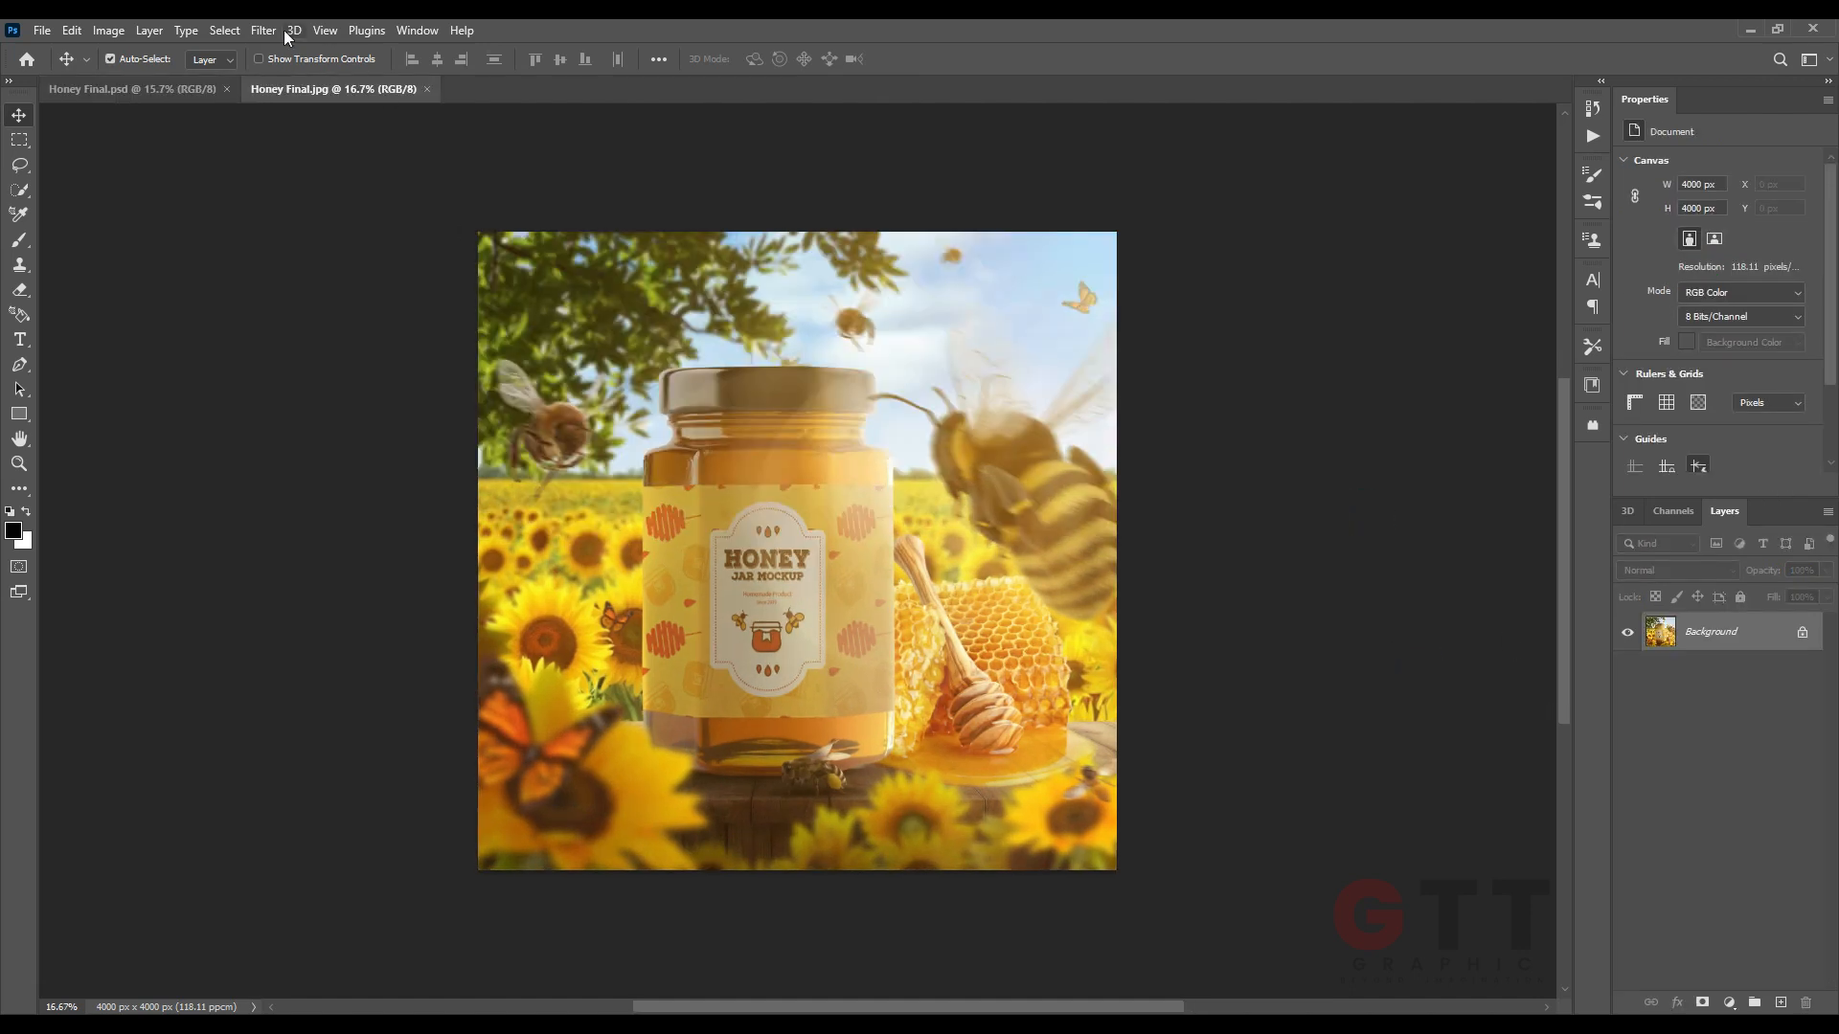
Apply the Camera Raw Filter to Honey Final.jpg with tint +6, exposure -0.15 and contrast +15.
left_click(263, 29)
left_click(321, 186)
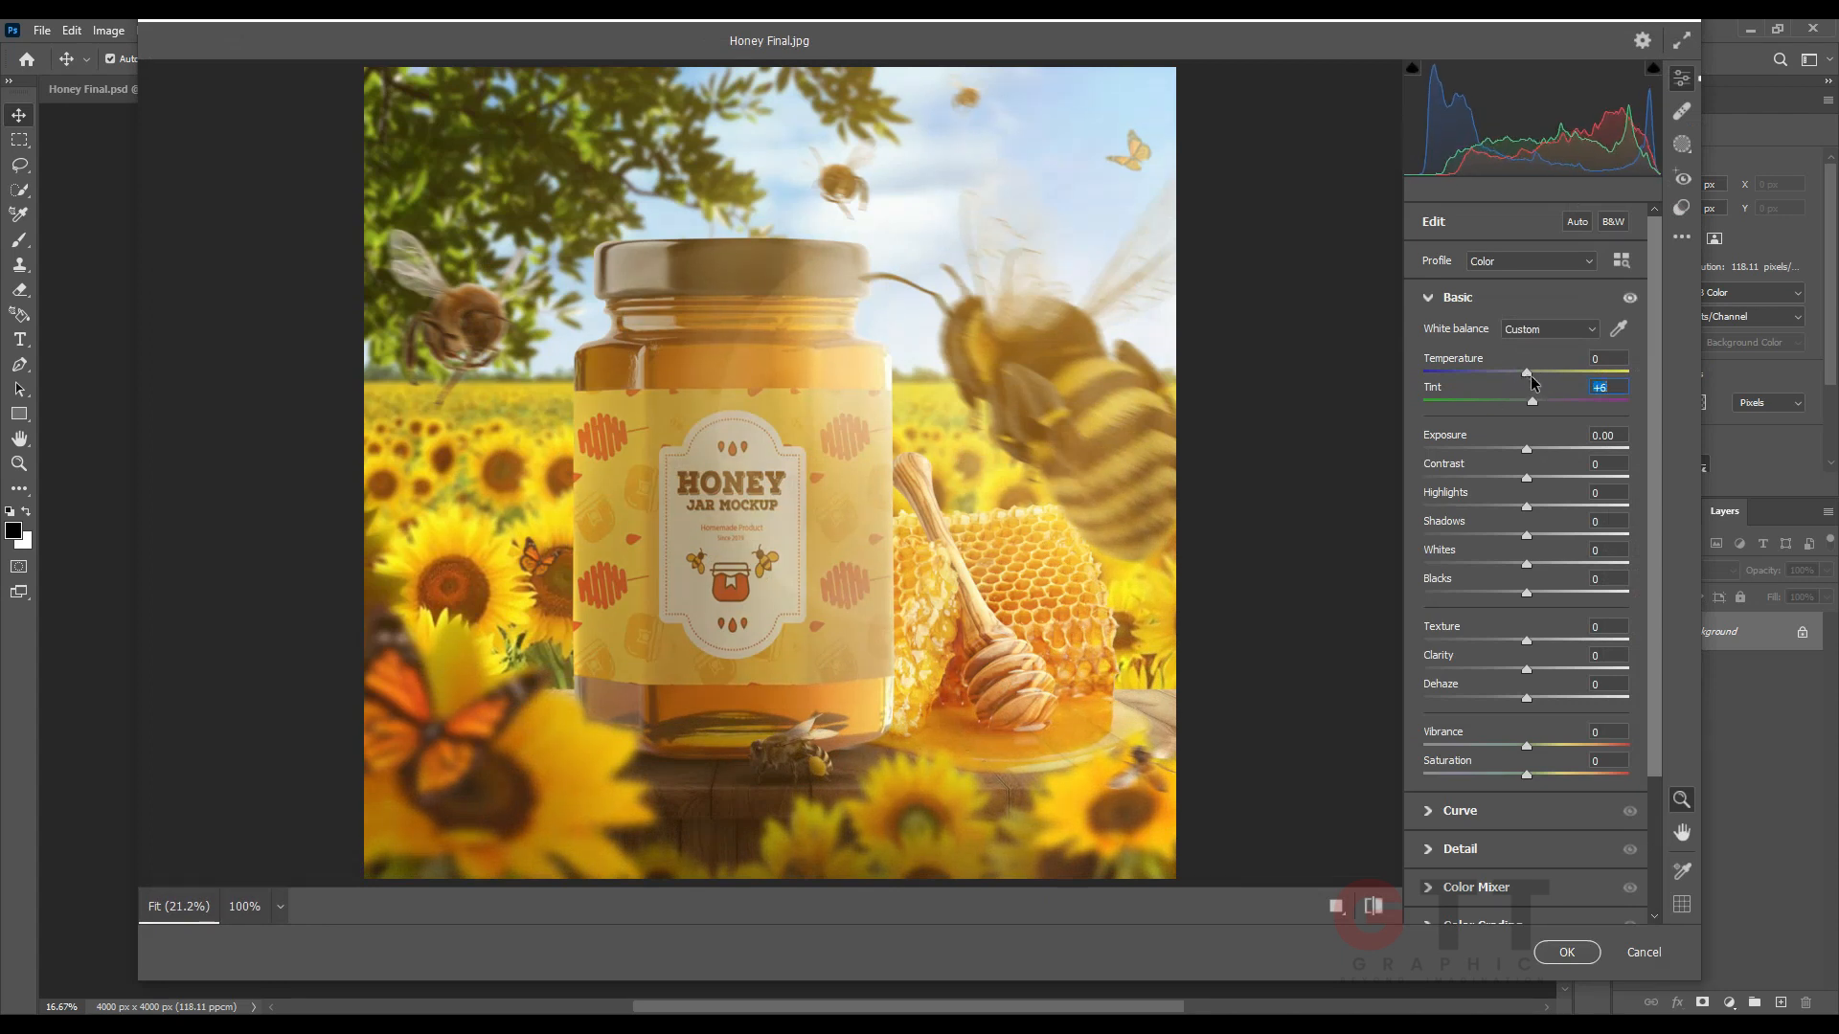
left_click_drag(1526, 450, 1523, 455)
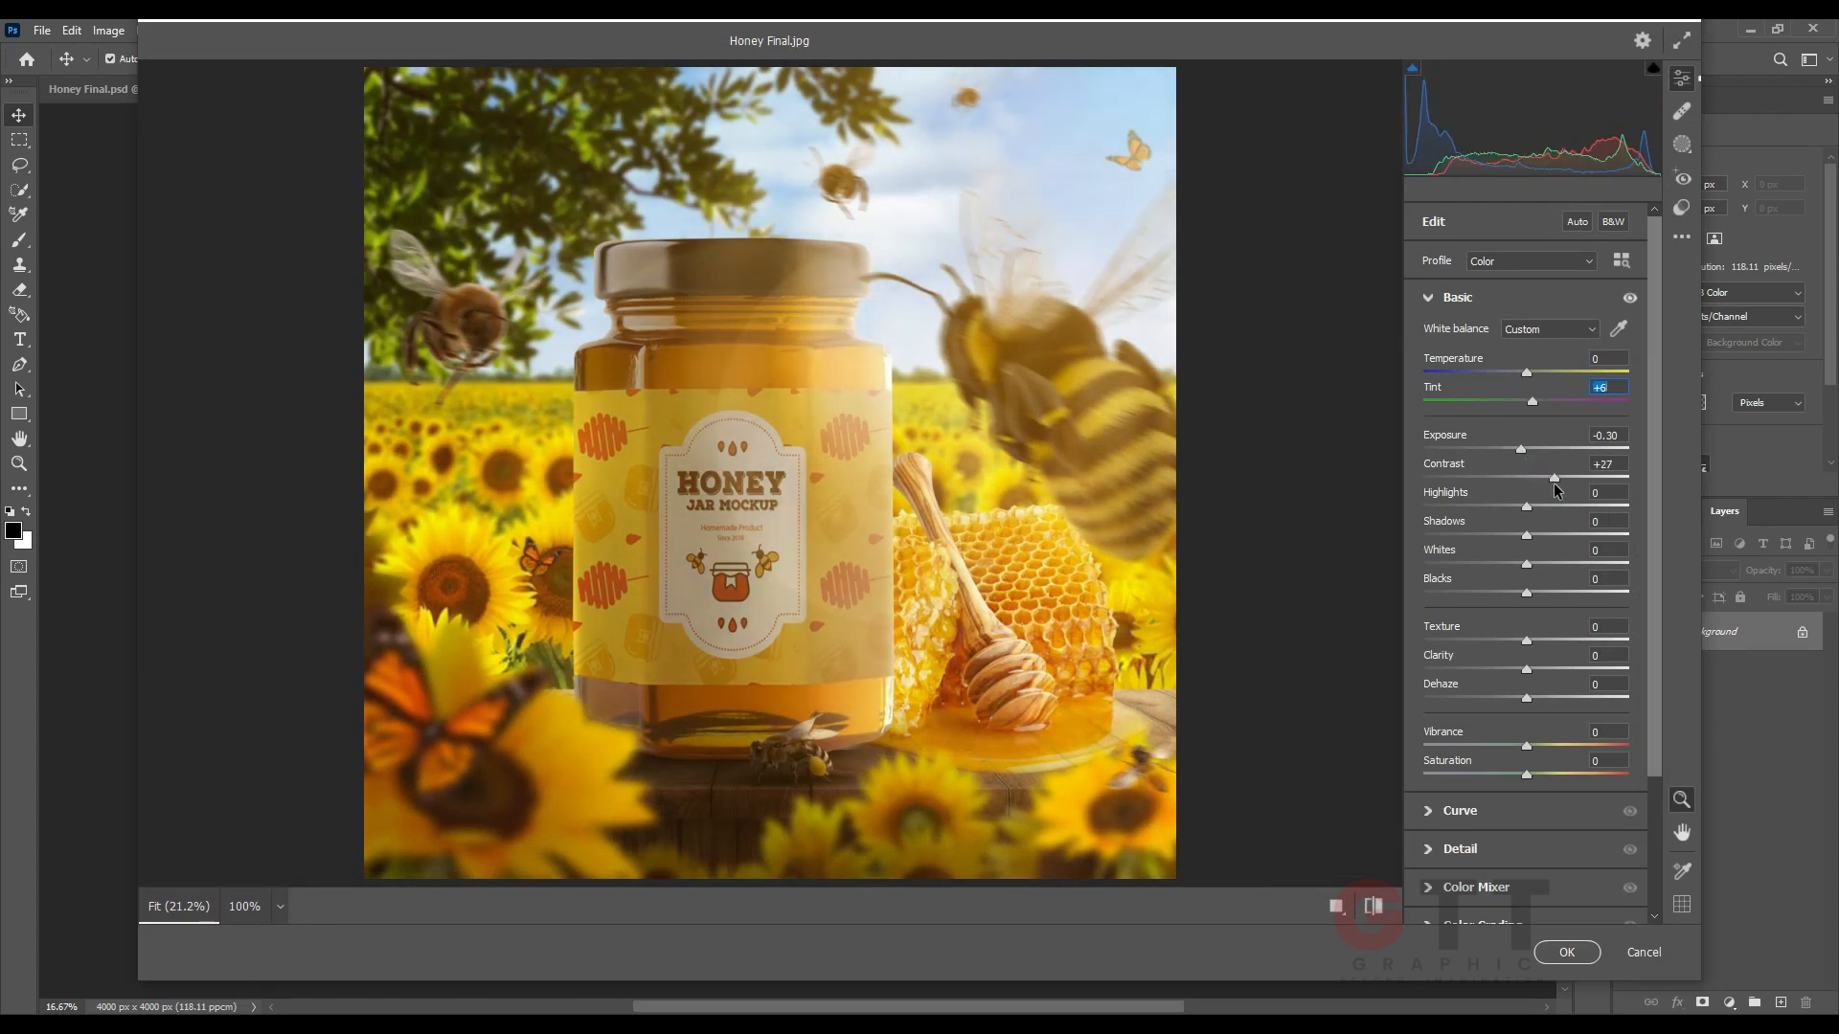
double_click(1523, 450)
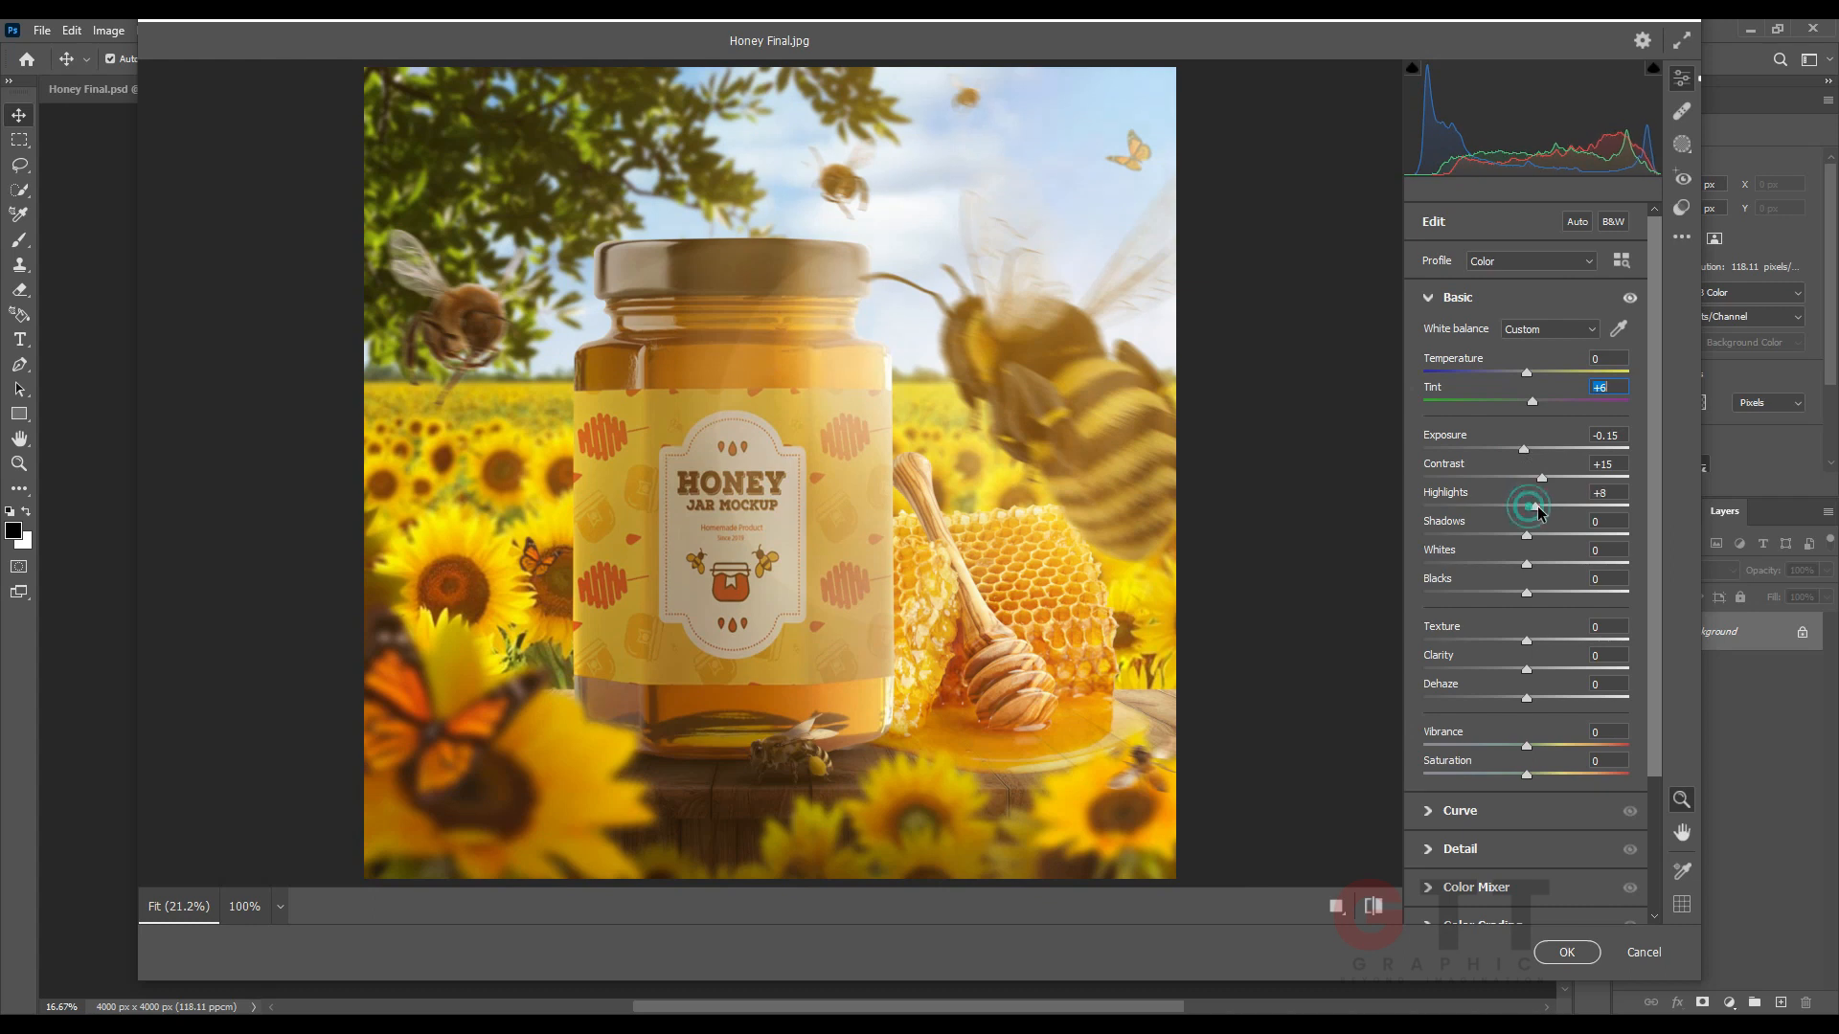
Set highlights to +91, shadows -42, whites -2, blacks -22, clarity +12 and dehaze -3, and increase the texture.
left_click_drag(1538, 517, 1490, 537)
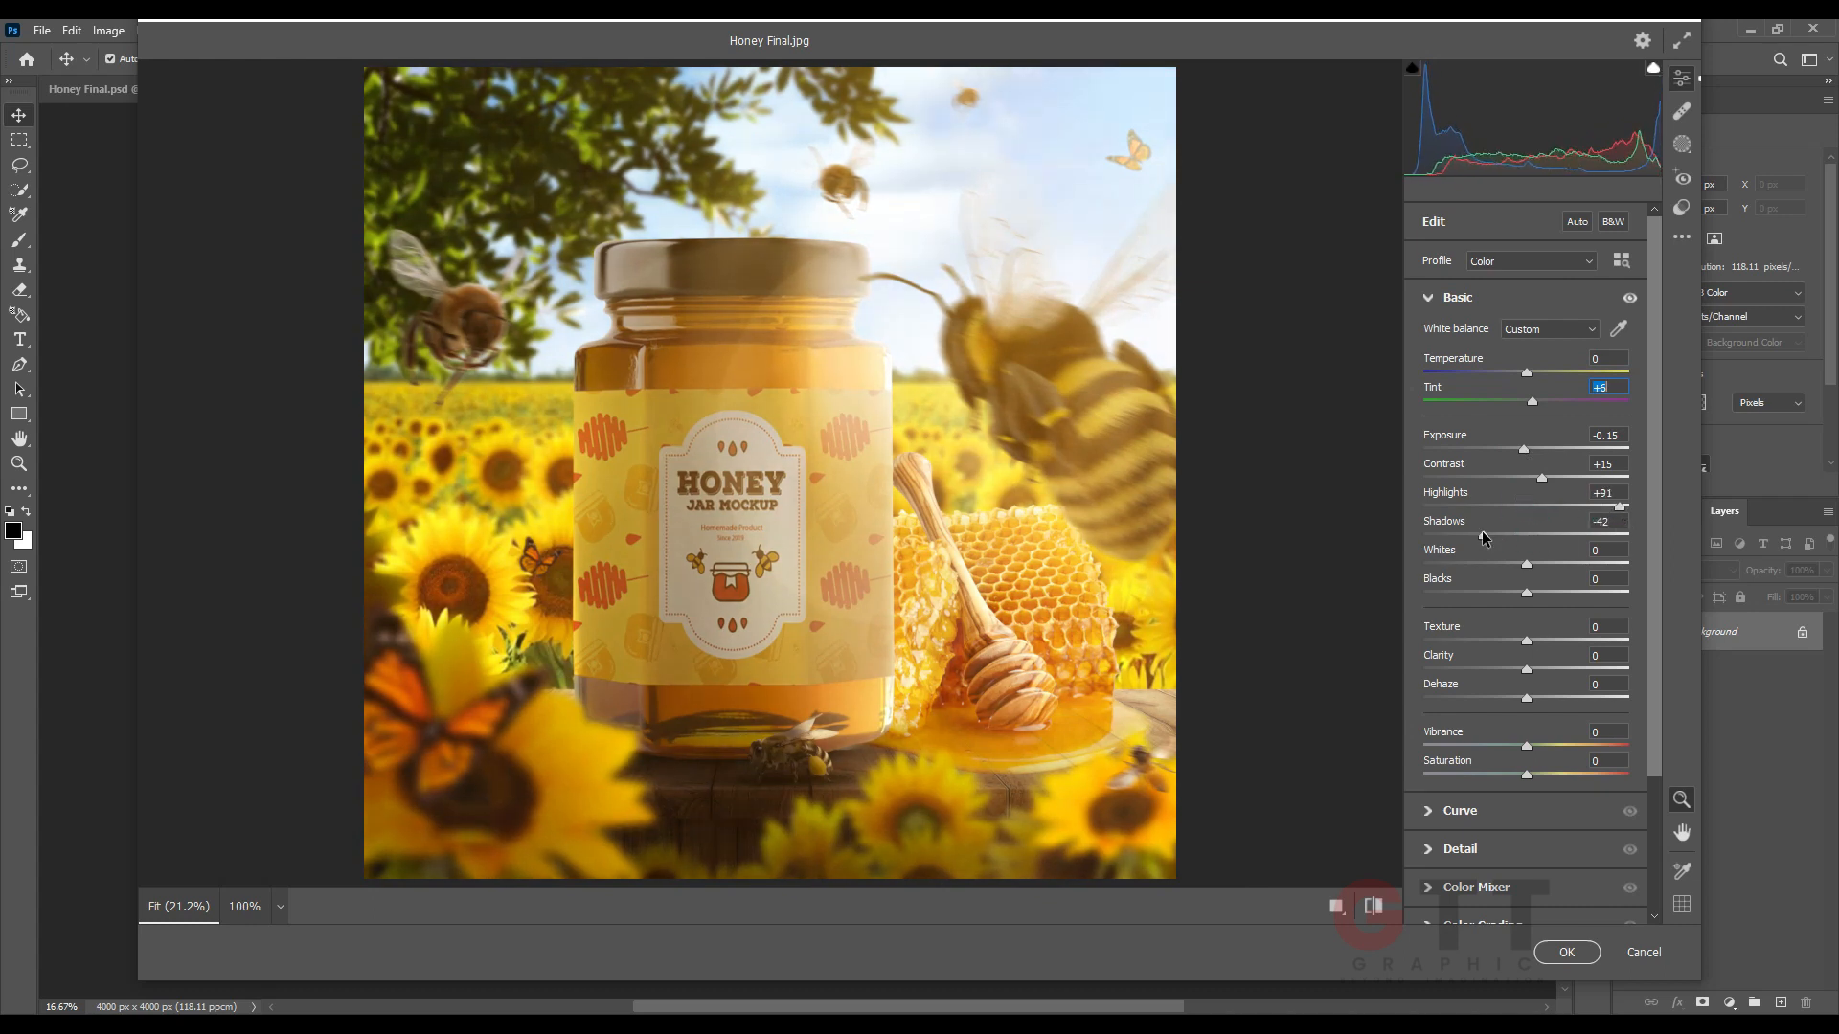
left_click_drag(1579, 565, 1524, 565)
scroll(1524, 518, "down", 2)
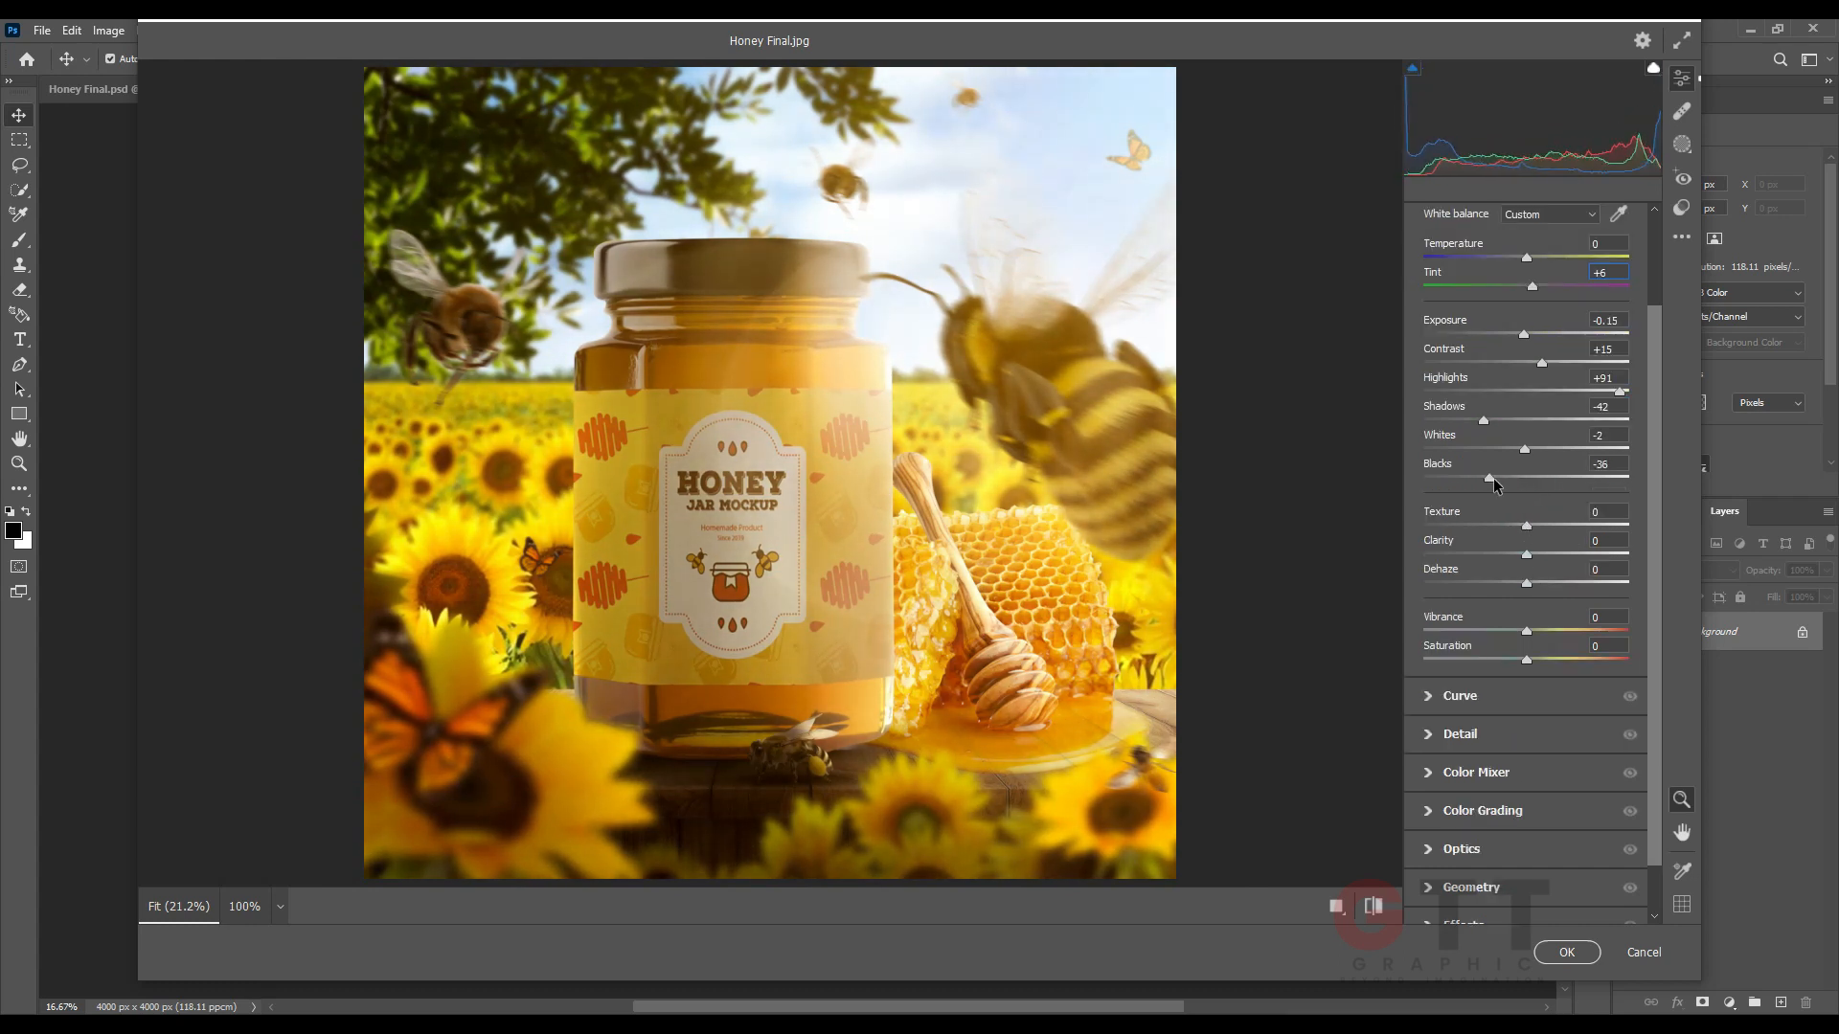
left_click_drag(1526, 525, 1518, 575)
scroll(1518, 575, "down", 2)
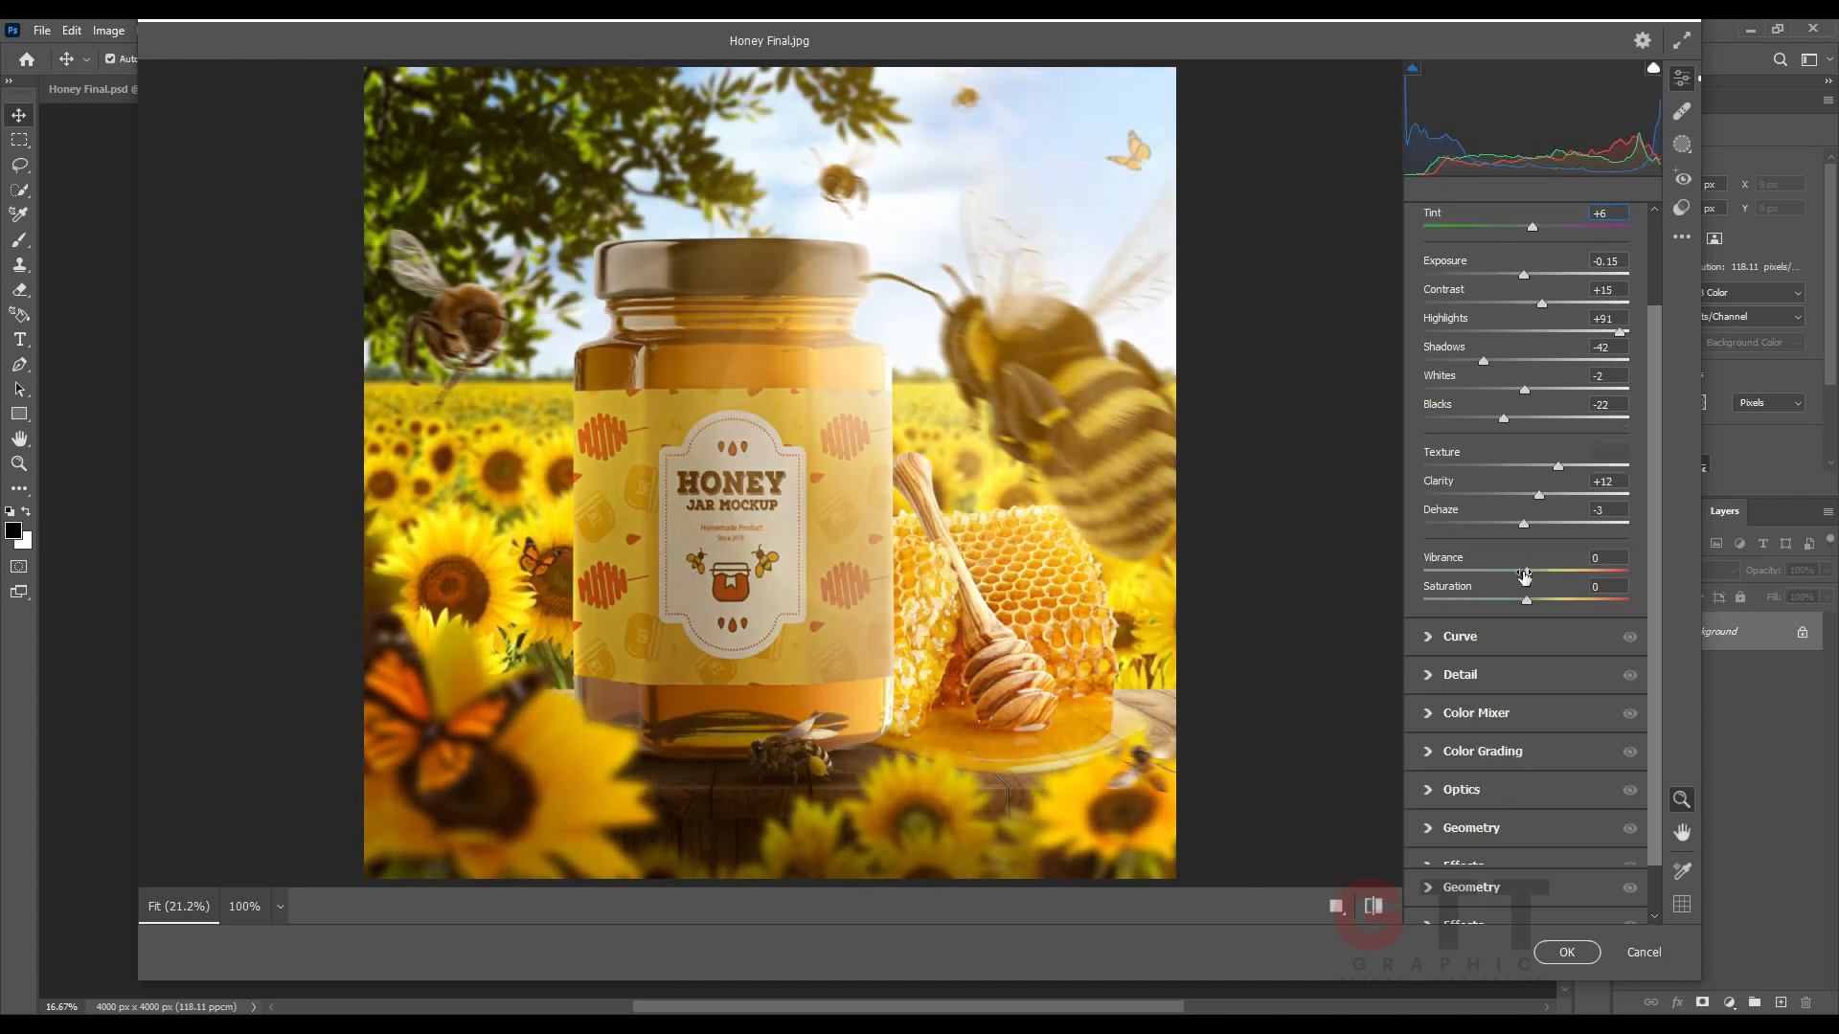
left_click(1431, 642)
left_click(1429, 681)
double_click(1459, 675)
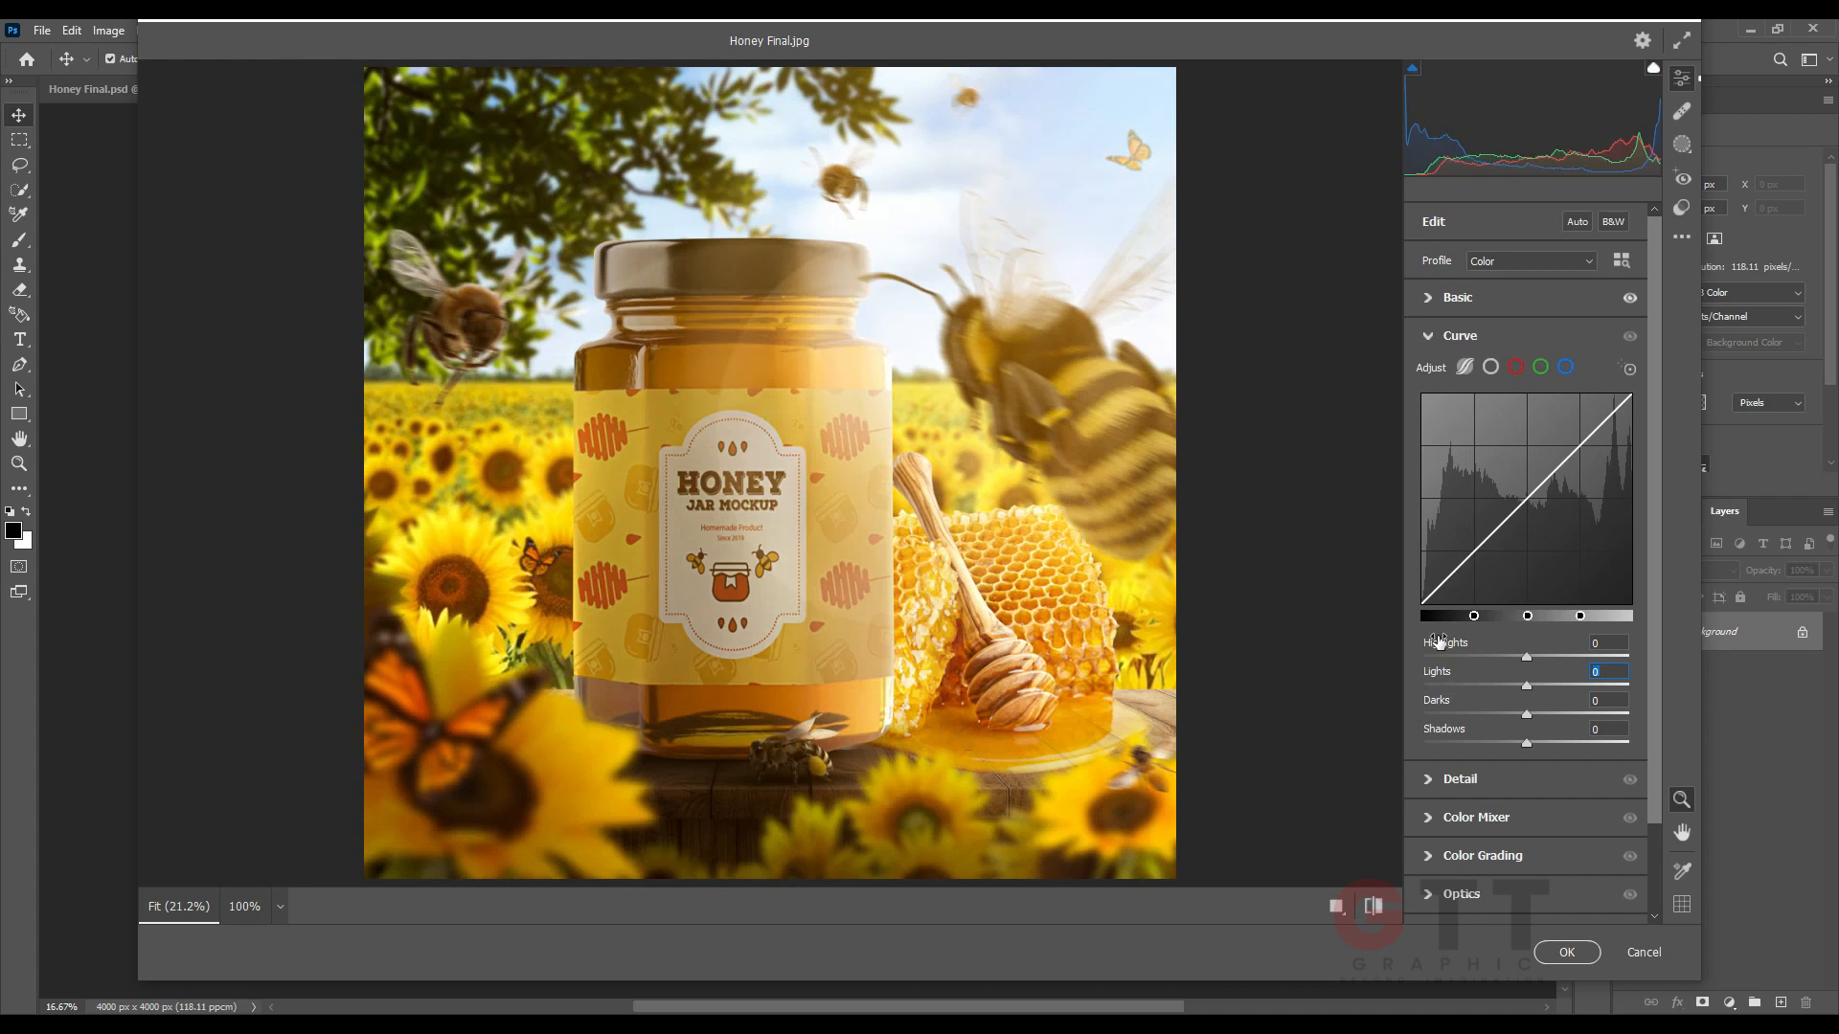
left_click(1426, 336)
left_click(1429, 567)
left_click(1441, 526)
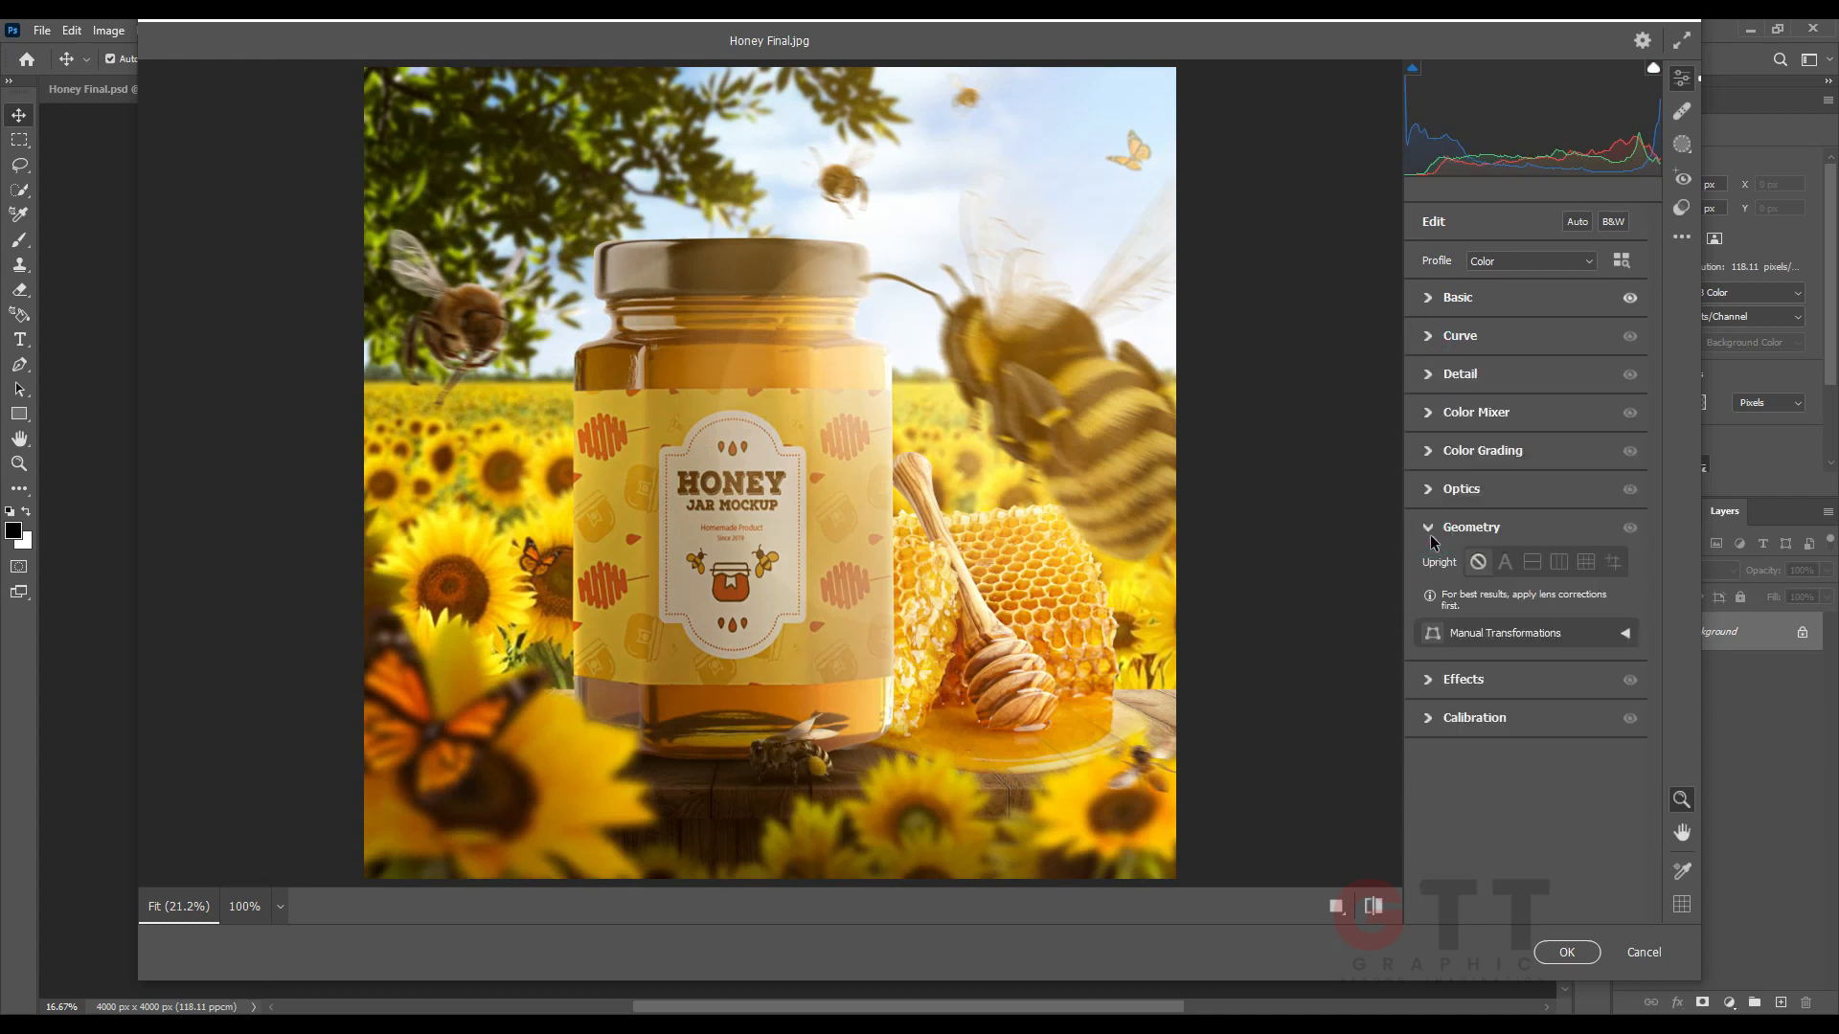
Darken the image corners with an optics vignette of -48.
left_click(1446, 489)
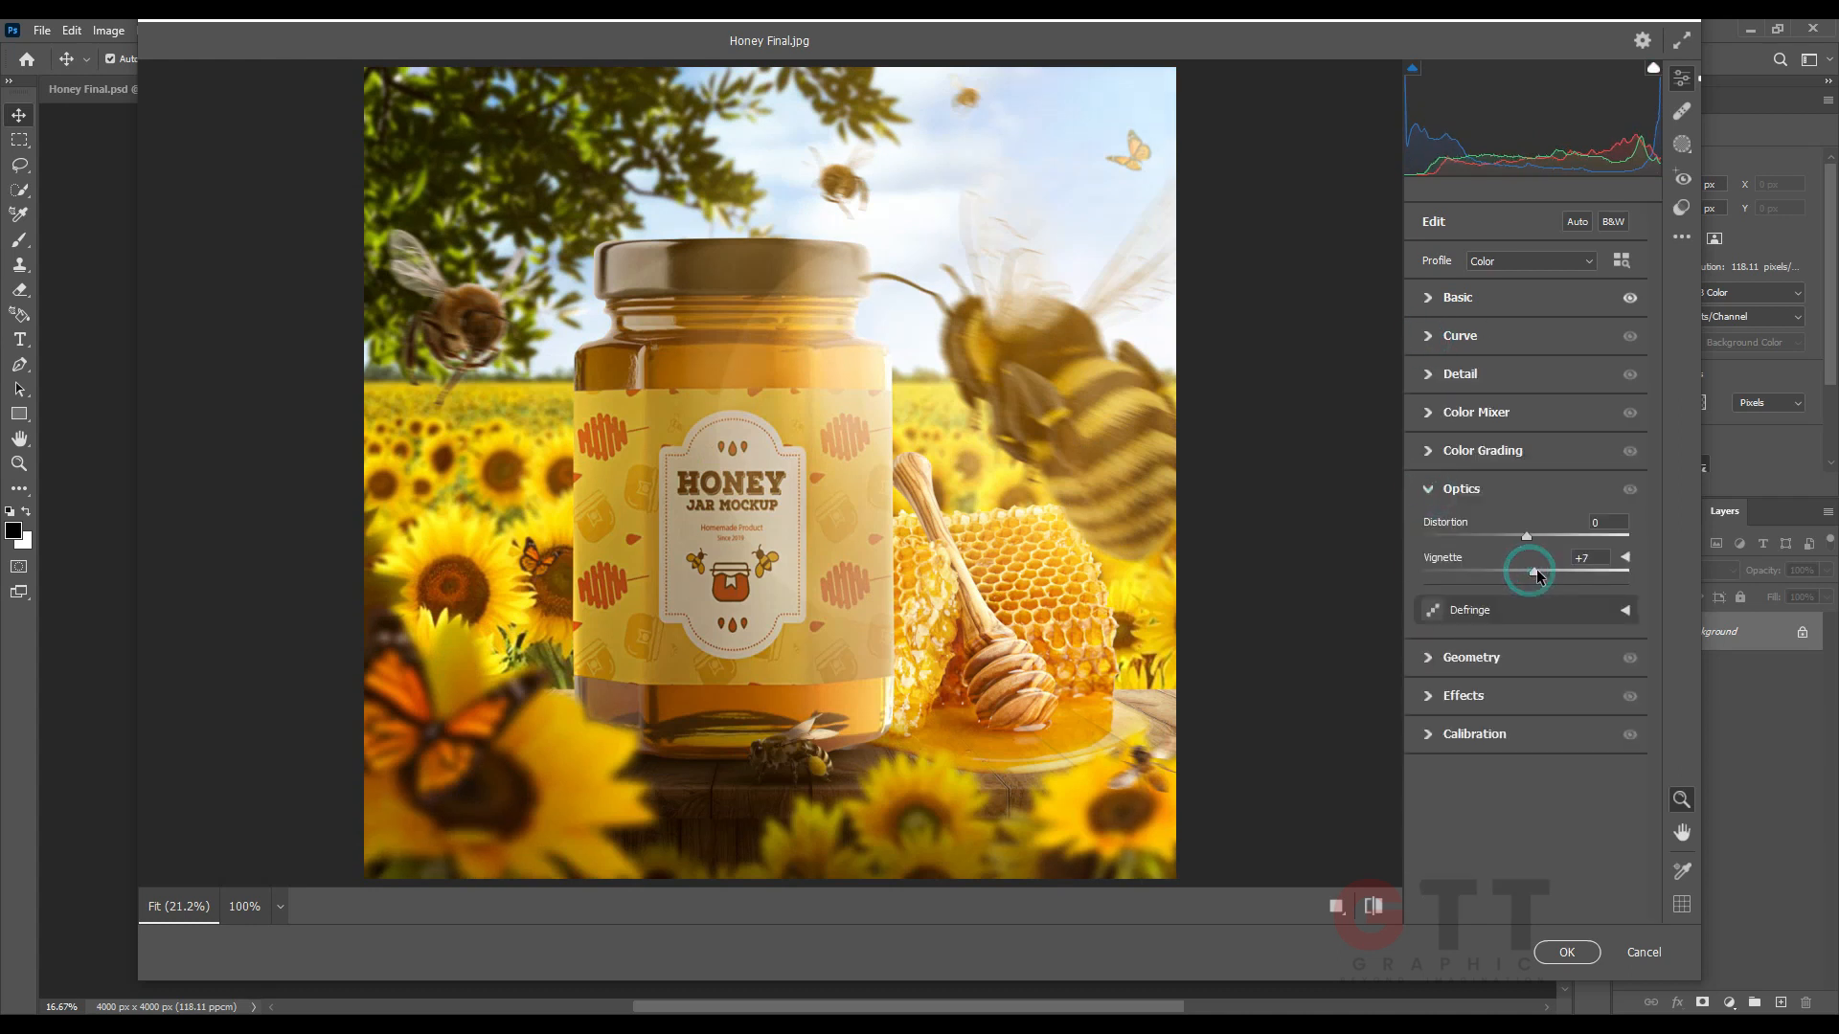
left_click_drag(1551, 576, 1478, 571)
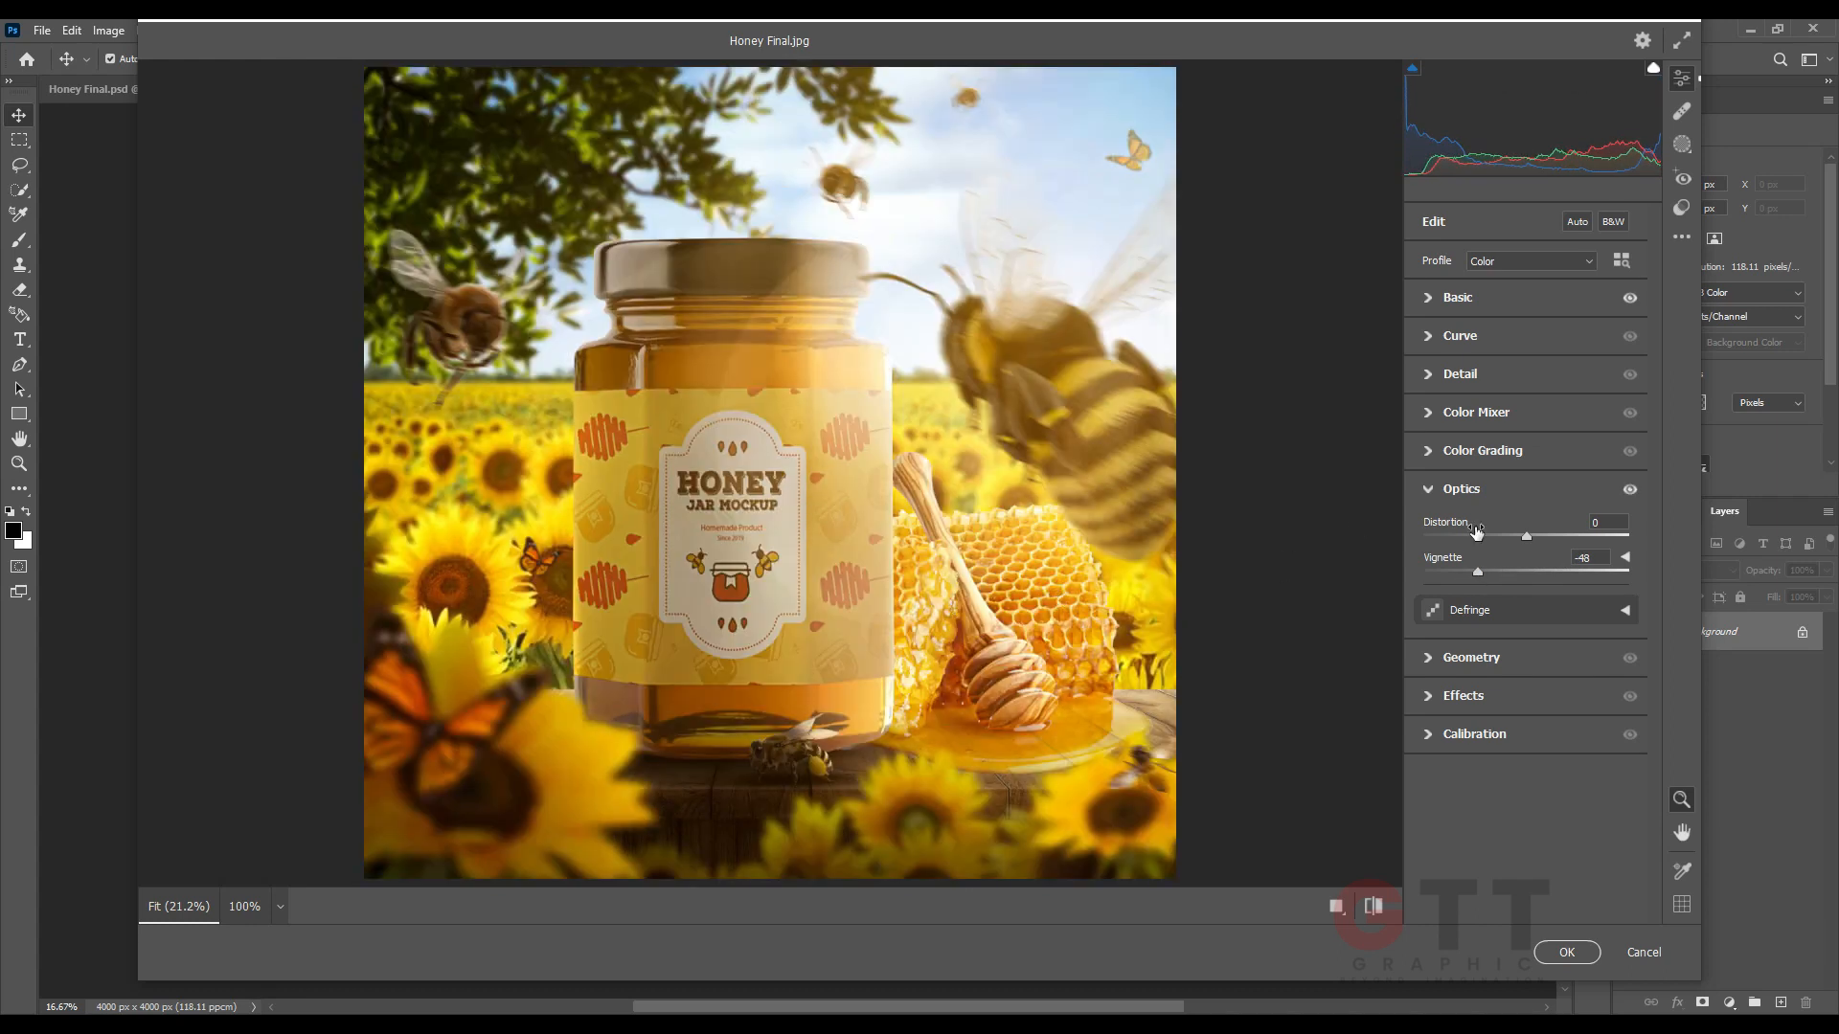
left_click(1528, 535)
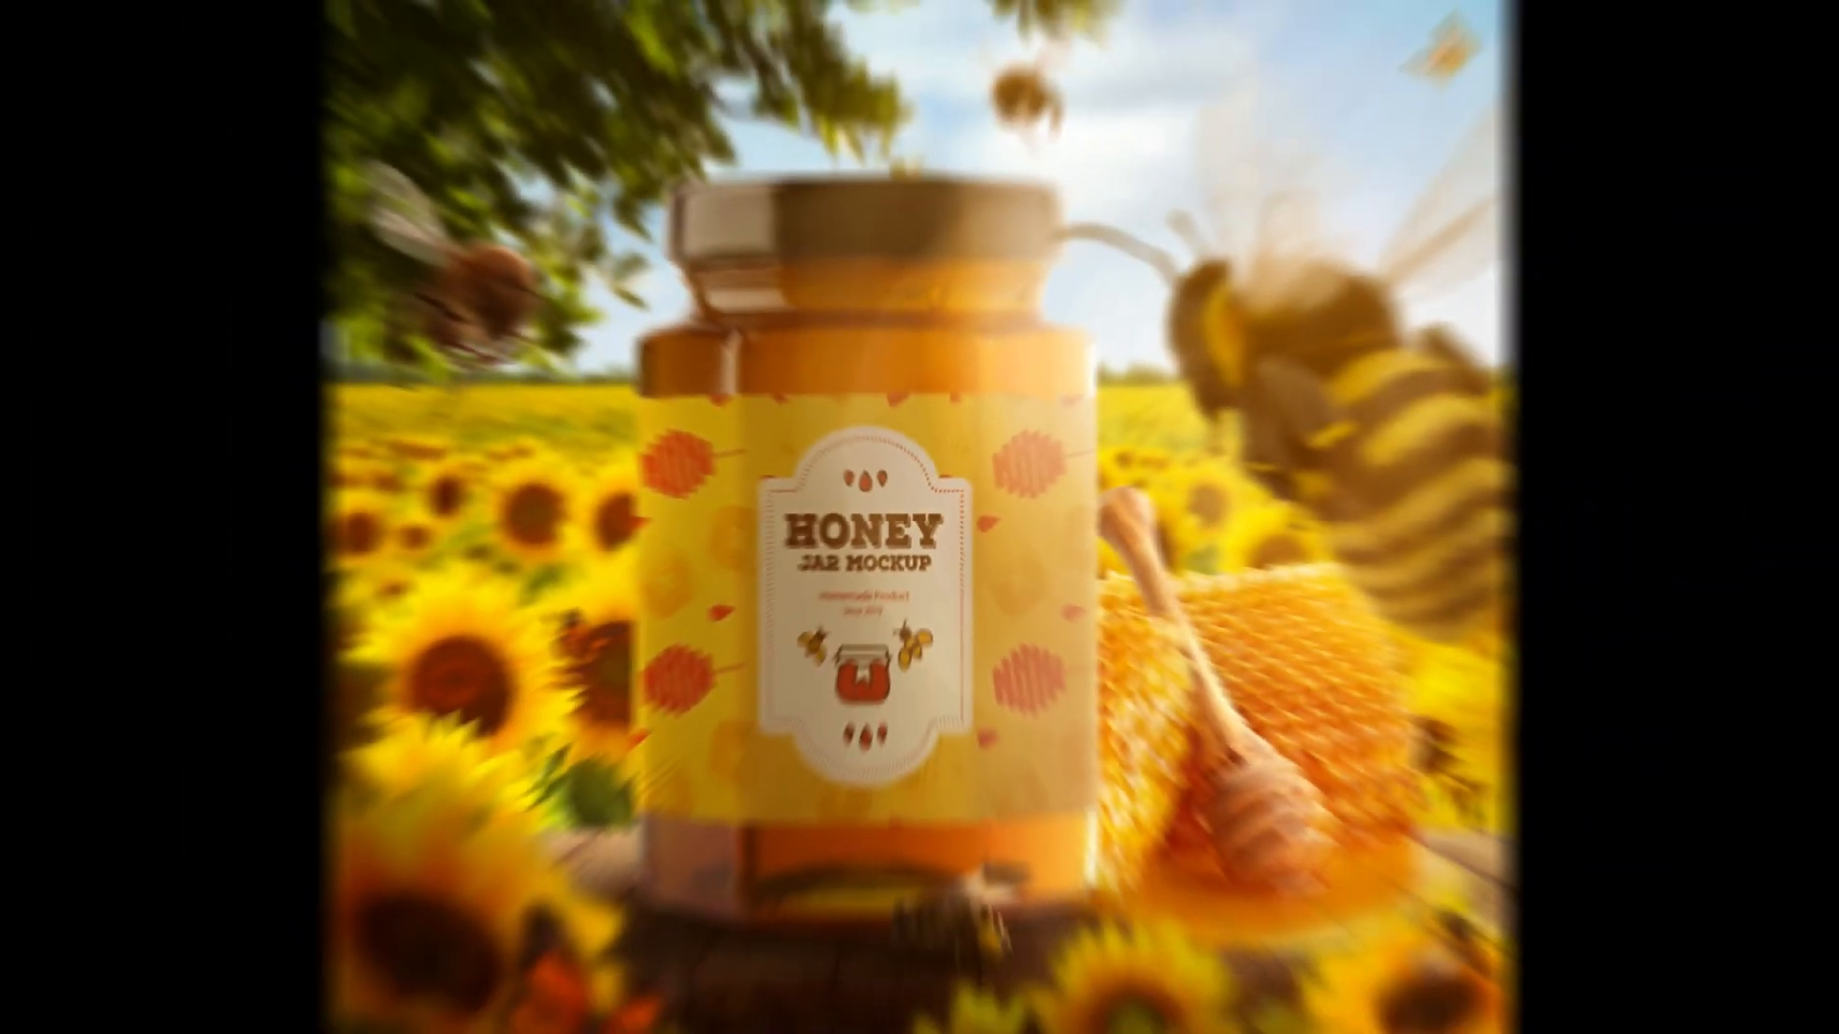